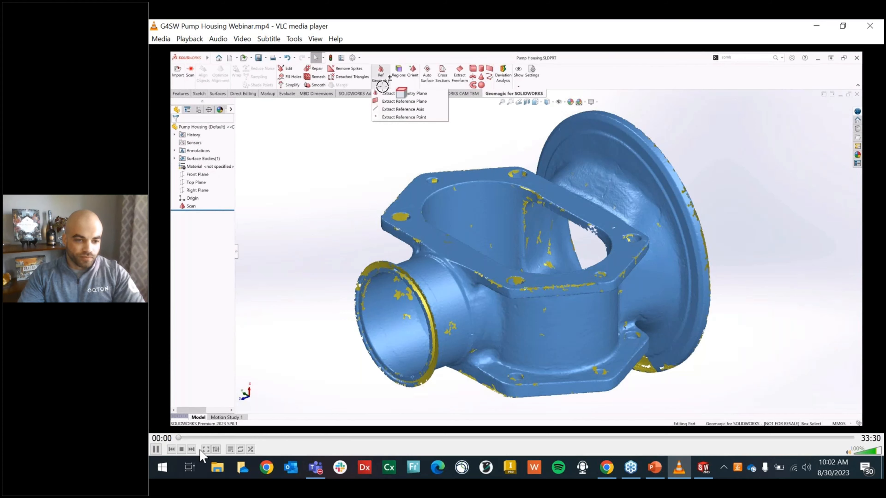
Step: Switch the playing pump housing video to full screen
left_click(205, 450)
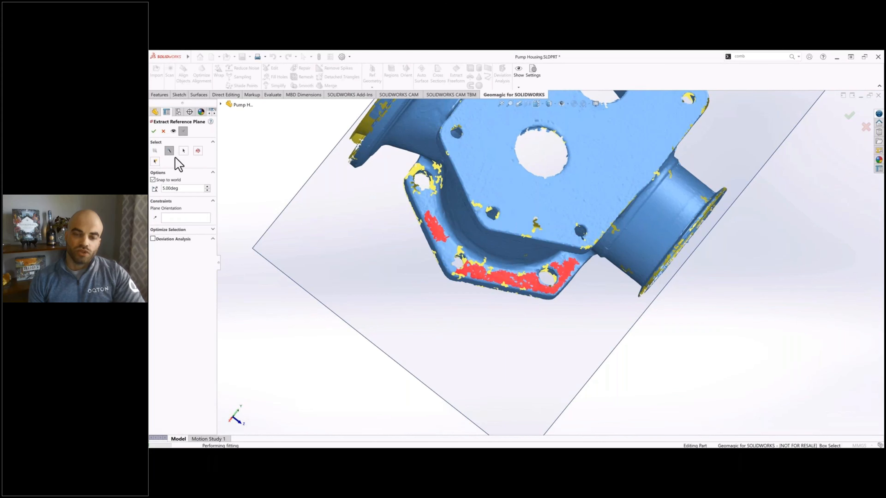
Step: Extract reference planes from the inner faces of the housing's two hexagonal flanges on the scan
left_click(154, 131)
middle_click_drag(542, 189, 689, 241)
left_click(636, 236)
left_click(499, 246)
left_click(154, 132)
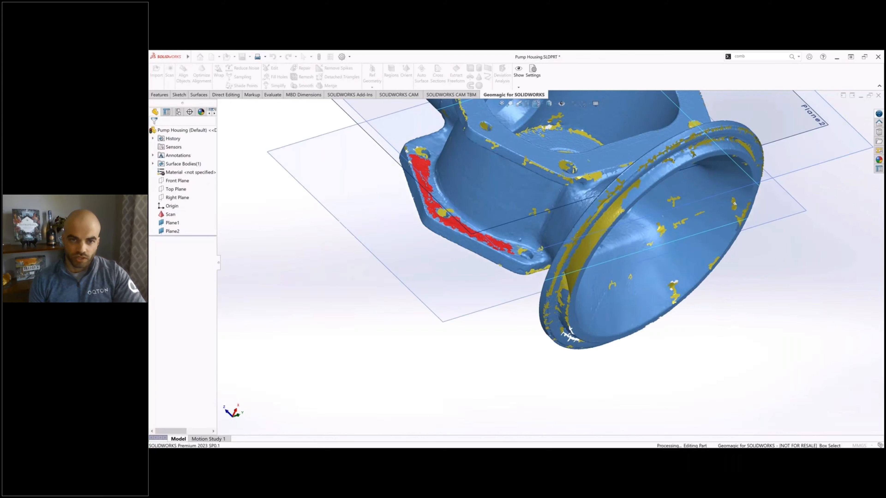
Step: Extract a reference plane from the outer face of the hexagonal base with the two large holes, and end the extraction
middle_click_drag(478, 244, 503, 157)
left_click(503, 150)
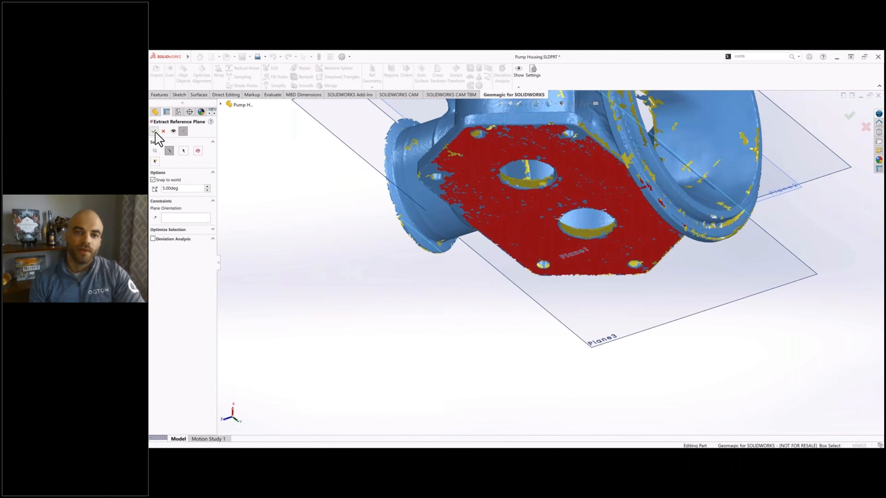
left_click(155, 133)
middle_click_drag(338, 254, 400, 299, "ctrl")
left_click(163, 131)
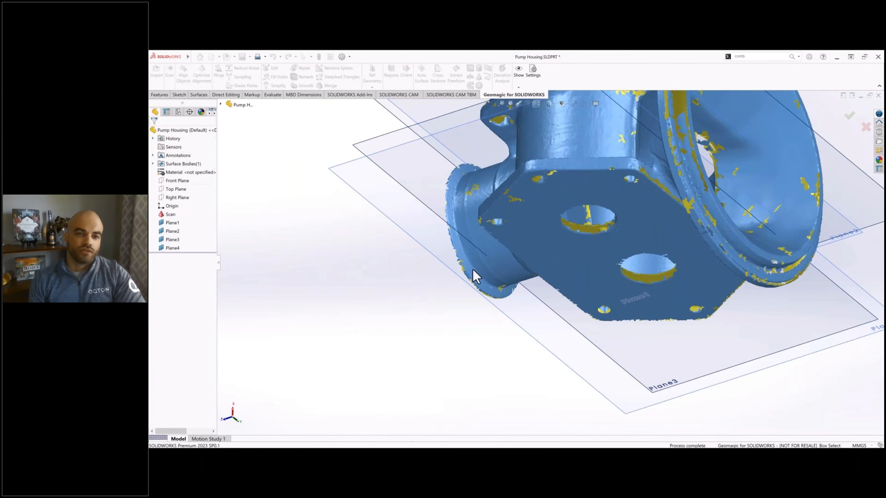
middle_click_drag(451, 321, 434, 326)
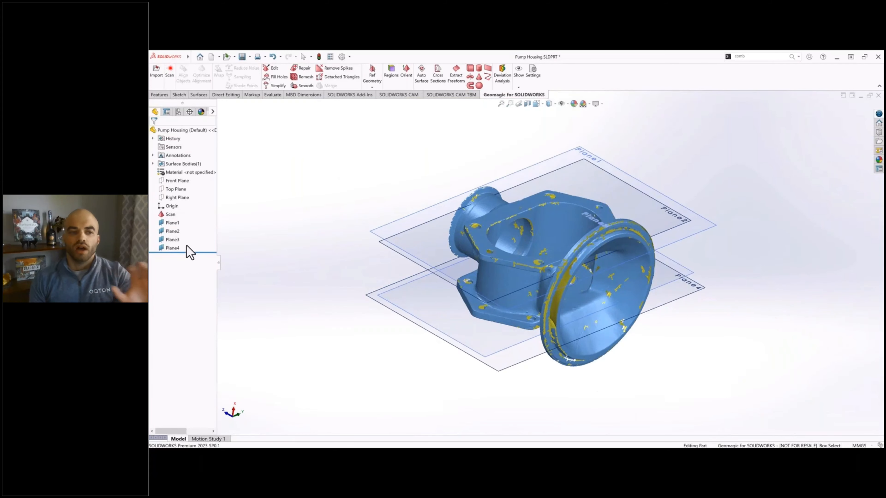
Step: Hide the four extracted reference planes, Plane1 to Plane4
left_click(173, 224)
left_click(171, 249, "shift")
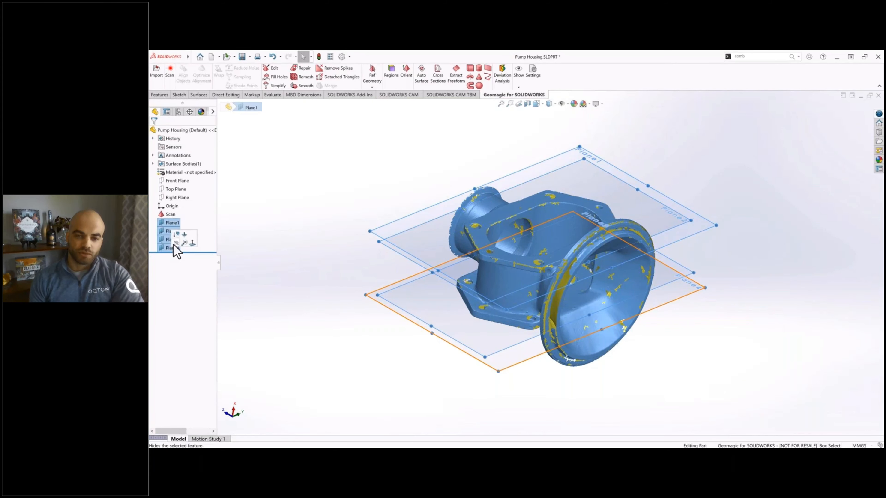
left_click(175, 243)
Step: Create one cross section of the scan offset 5 mm from Plane1, with the direction reversed into the flange
scroll(589, 155, "down", 3)
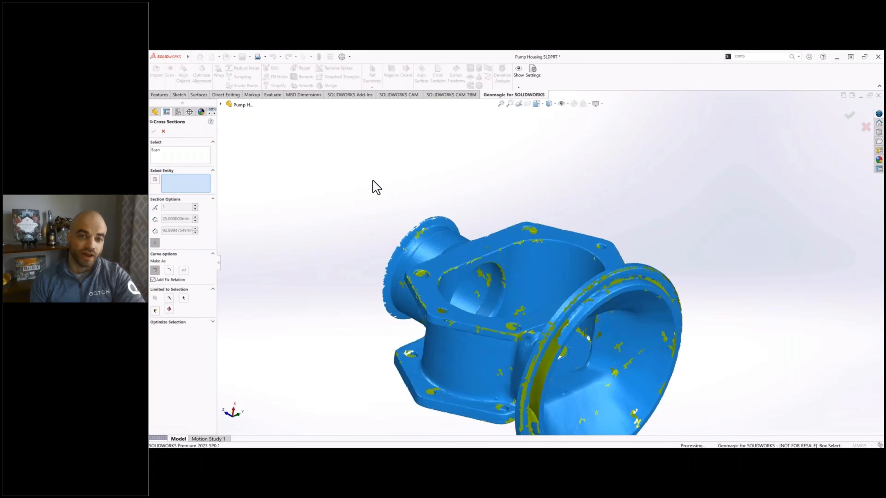
left_click(220, 104)
left_click(248, 198)
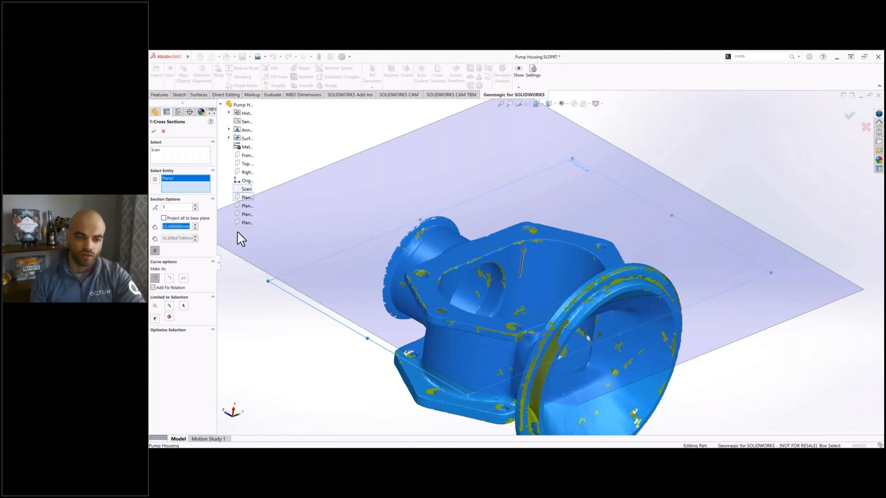
left_click(344, 145)
scroll(504, 294, "down", 5)
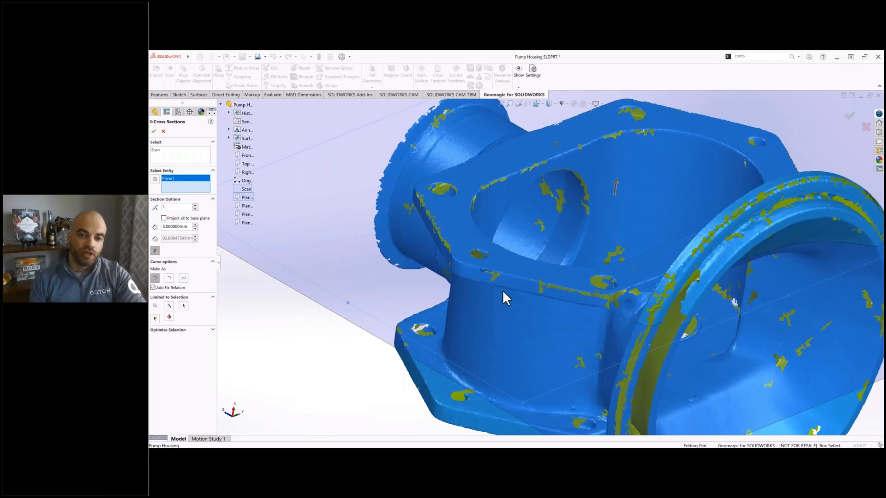
mouse_move(508, 287)
middle_mouse_down()
mouse_move(529, 232)
mouse_move(590, 224)
mouse_move(575, 289)
mouse_move(518, 286)
middle_mouse_up()
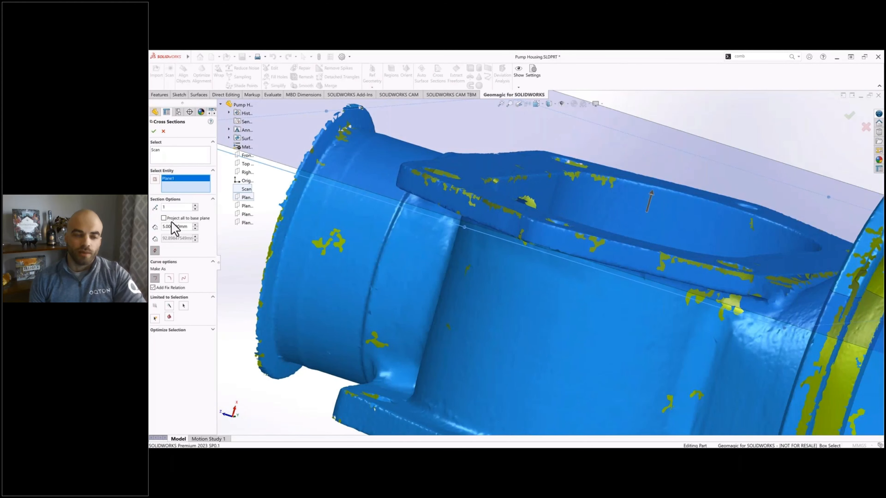
left_click(155, 251)
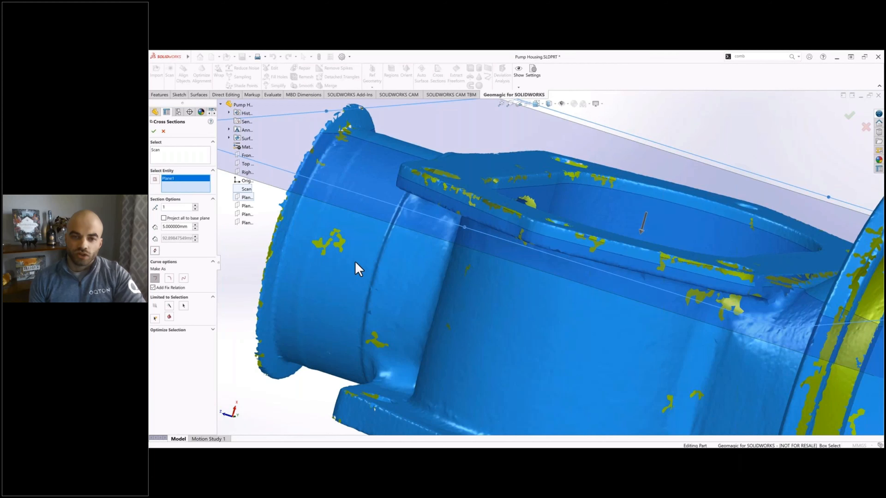
left_click(154, 131)
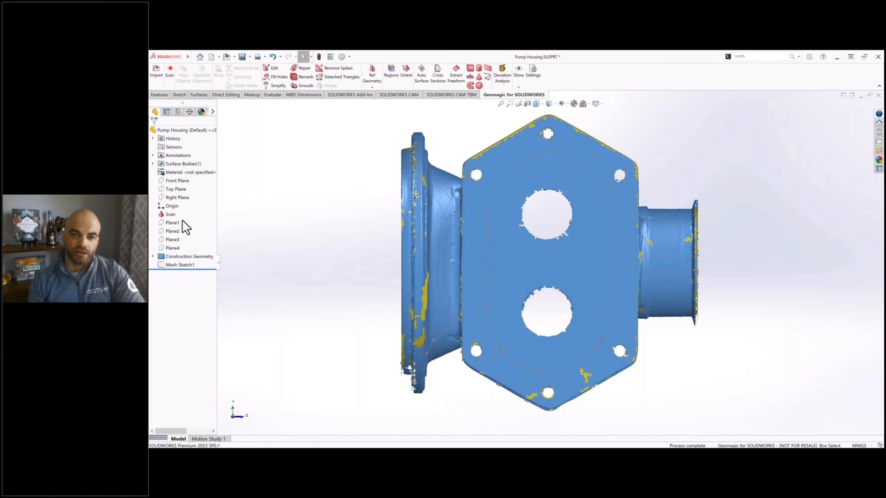
Step: Start a sketch on Plane1 and hide the Scan surface body
left_click(181, 220)
left_click(182, 214)
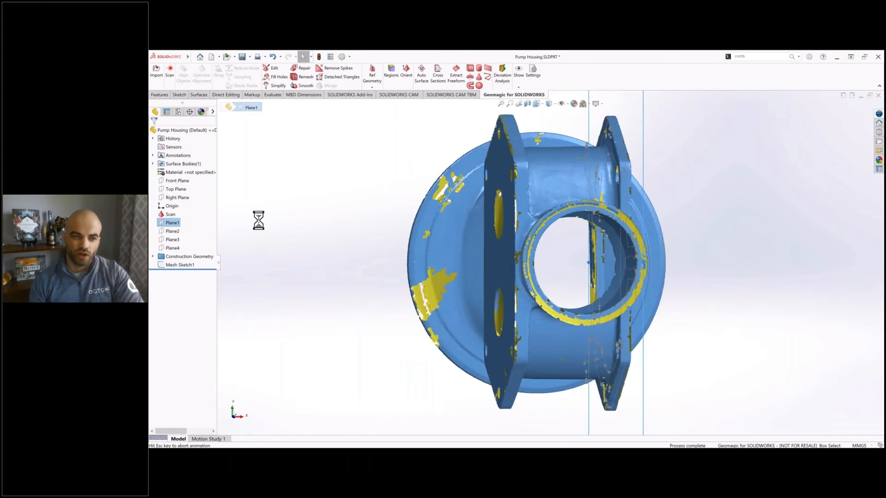
left_click(152, 164)
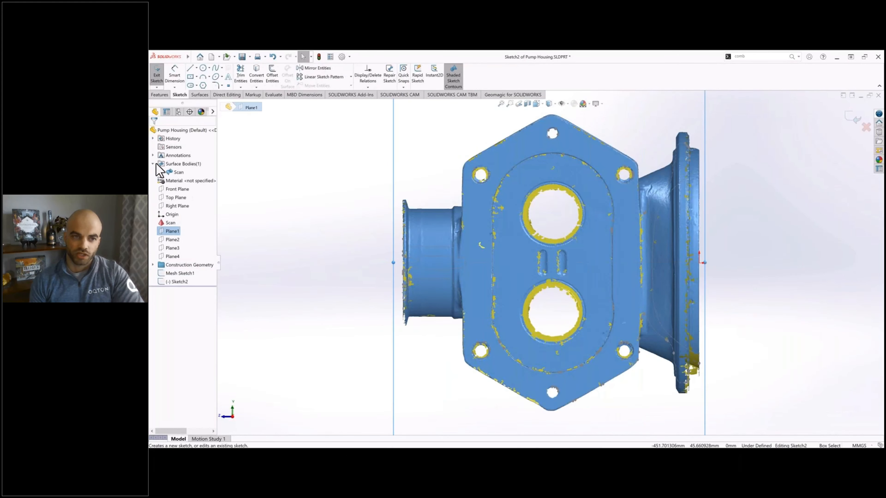
left_click(177, 172)
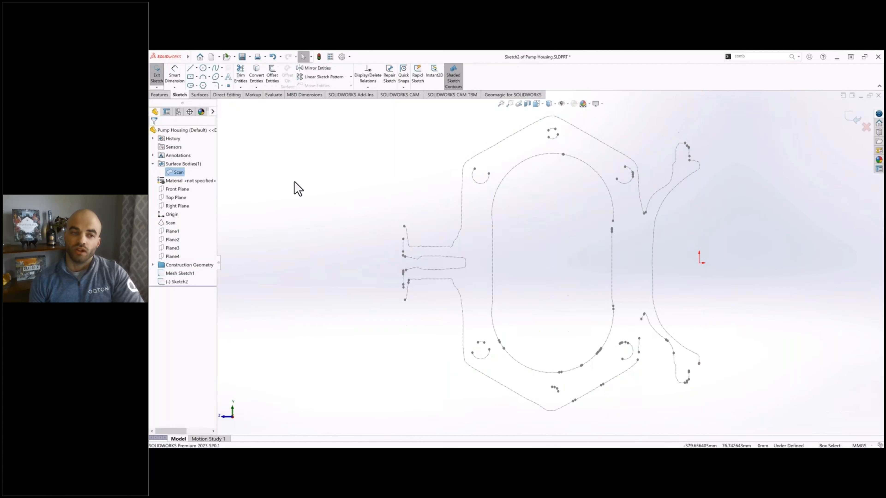
middle_click_drag(374, 209, 336, 223, "ctrl")
left_click(287, 162)
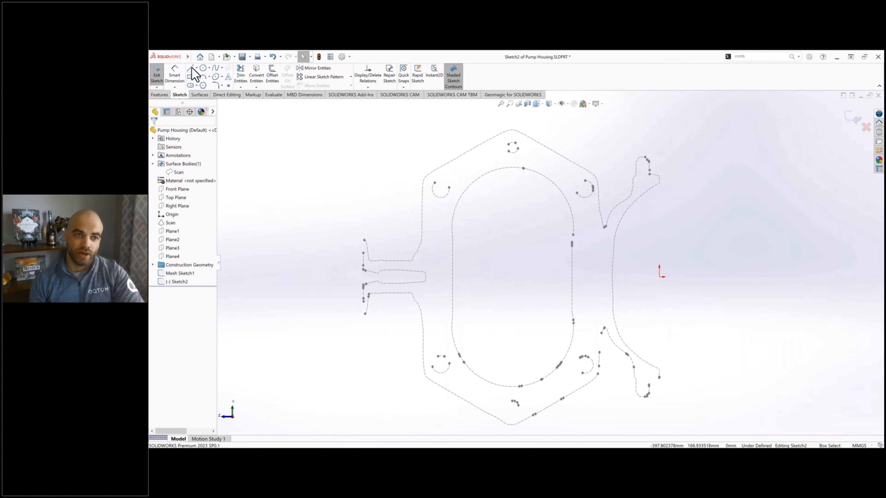
Step: Draw a vertical line about 135 mm long across the narrow pipe section and another about 92 mm long inside the oval opening
key("l")
left_click(432, 241)
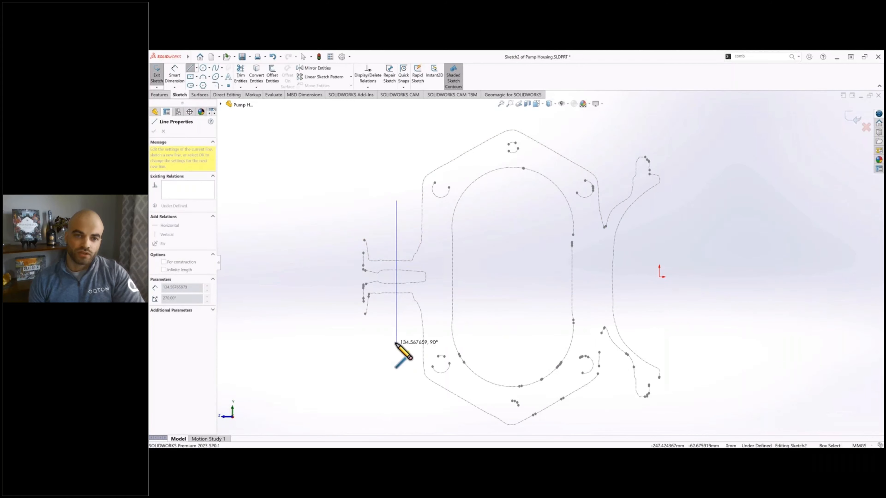
left_click(396, 343)
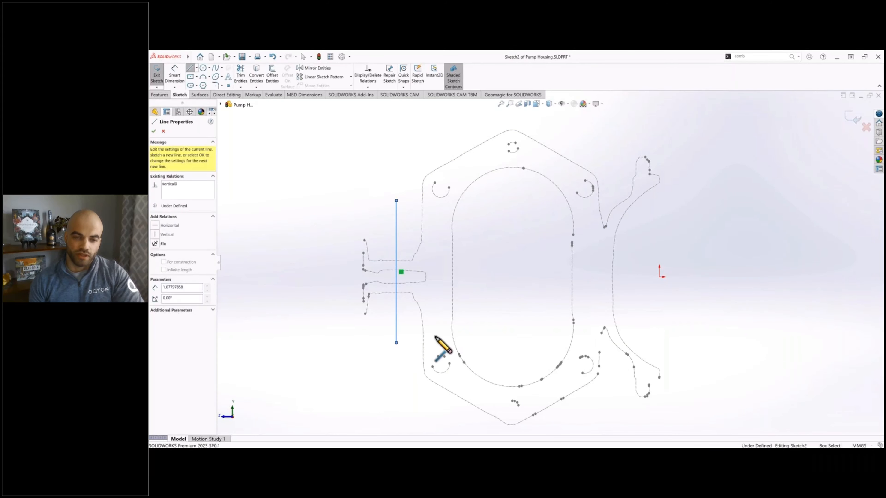
key("Escape")
left_click(554, 212)
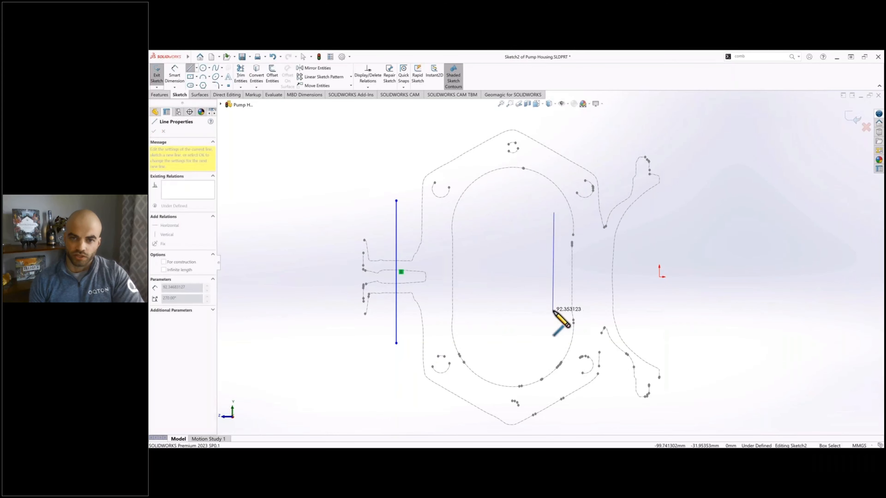
left_click(554, 311)
key("Escape")
Step: Connect the midpoints of the two vertical lines with a horizontal construction line
key("l")
left_click(396, 271)
left_click(555, 264)
key("Escape")
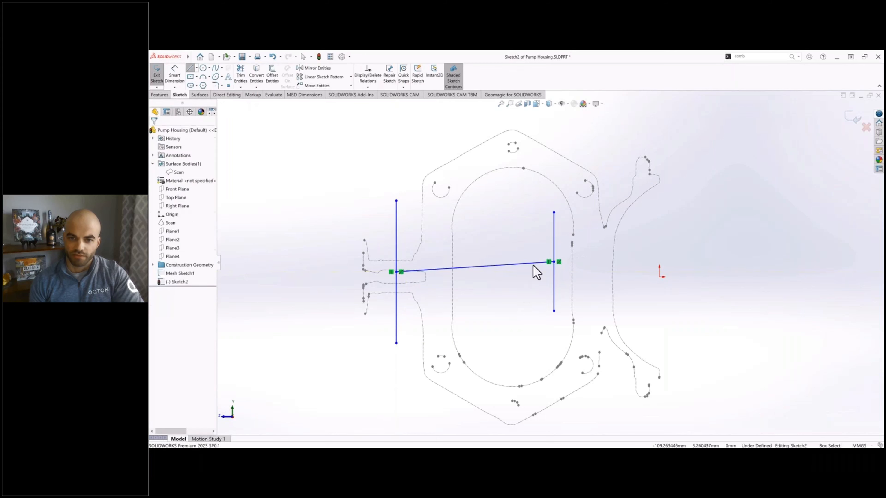
Step: Draw a vertical line about 95 mm long between the other two and constrain its midpoint to the horizontal line's midpoint
left_click(191, 69)
left_click(495, 217)
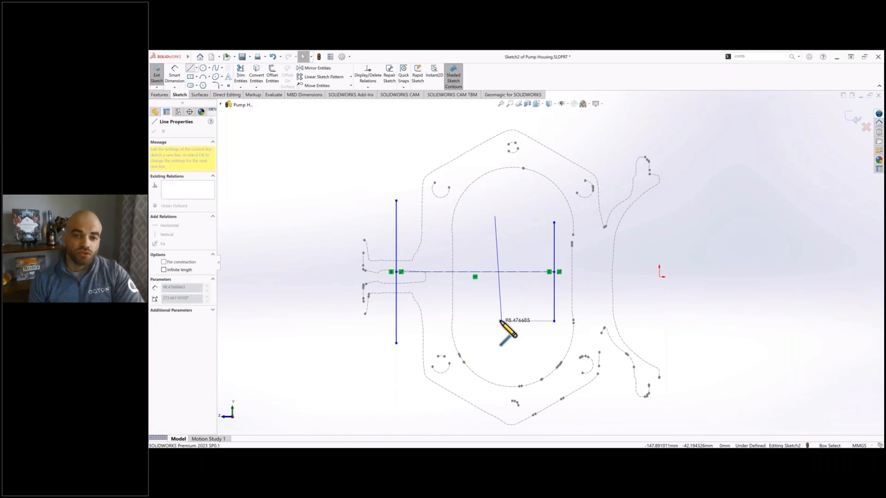
left_click(495, 318)
key("Escape")
left_click(475, 271)
right_click(495, 247)
left_click(498, 242)
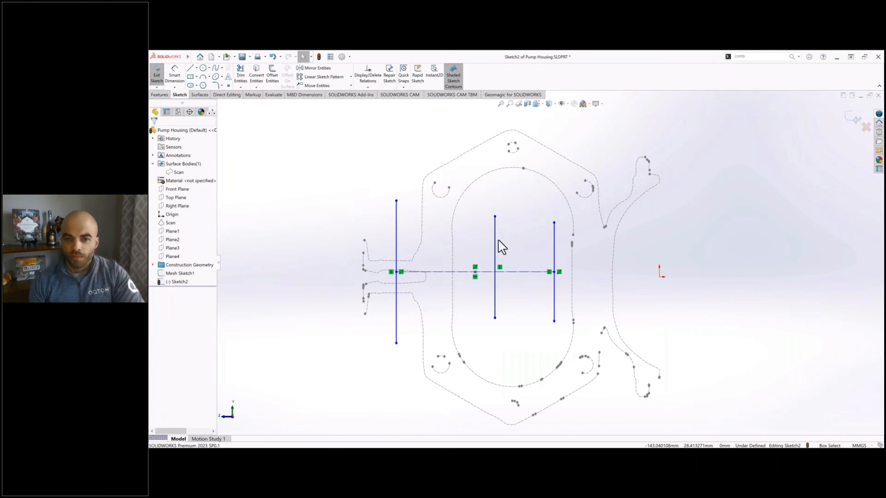
right_click(495, 243)
left_click(515, 290)
left_click(475, 272, "ctrl")
left_click(168, 250)
key("Escape")
Step: Align the outer vertical lines with the hexagonal flange's two straight side edges and fix the pipe-side line
left_click_drag(557, 262, 573, 262)
right_click(572, 263)
left_click(597, 249)
left_click_drag(379, 255, 423, 256)
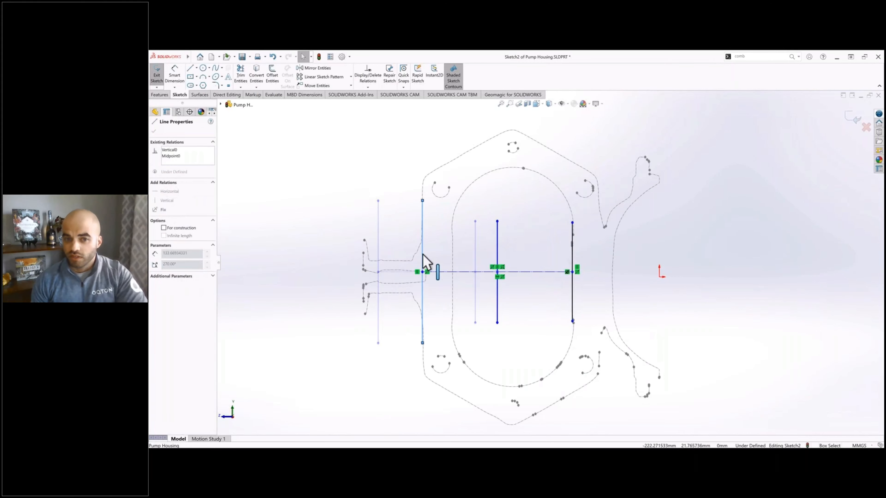
right_click(423, 255)
left_click(448, 248)
left_click_drag(572, 223, 599, 151)
Step: Dimension the middle vertical line's distance from the origin and convert that line to construction geometry
left_click(173, 80)
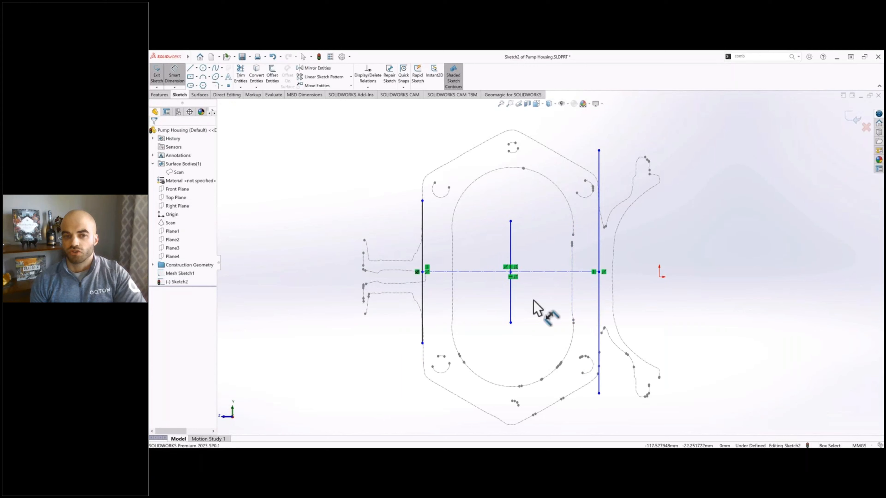
left_click(511, 309)
left_click(659, 277)
left_click(655, 296)
key("Return")
key("Escape")
left_click(511, 238)
left_click(542, 226)
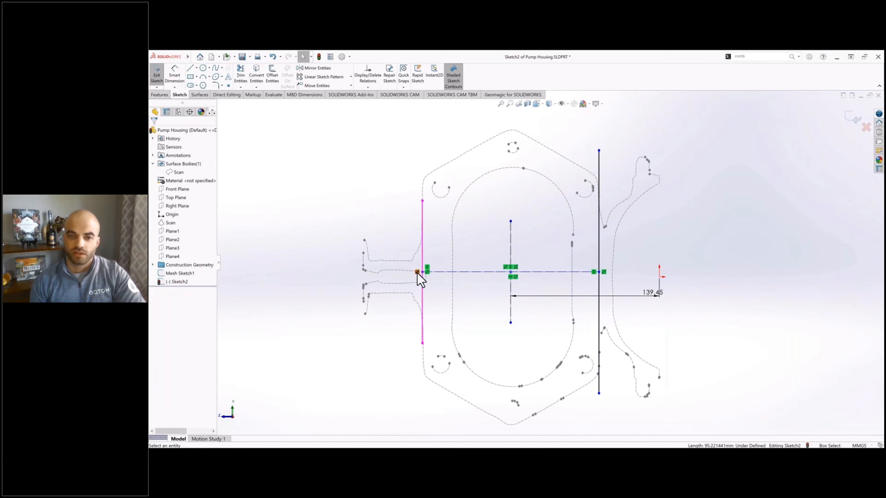
Step: Delete the pipe-side line's Fix relation and dimension the distance between the two outer vertical lines
left_click(417, 272)
key("Delete")
left_click(174, 75)
left_click(422, 297)
left_click(600, 302)
left_click(476, 305)
key("Escape")
Step: Draw a line along the upper slanted edge of the hexagonal section outline on the pipe side
left_click(189, 69)
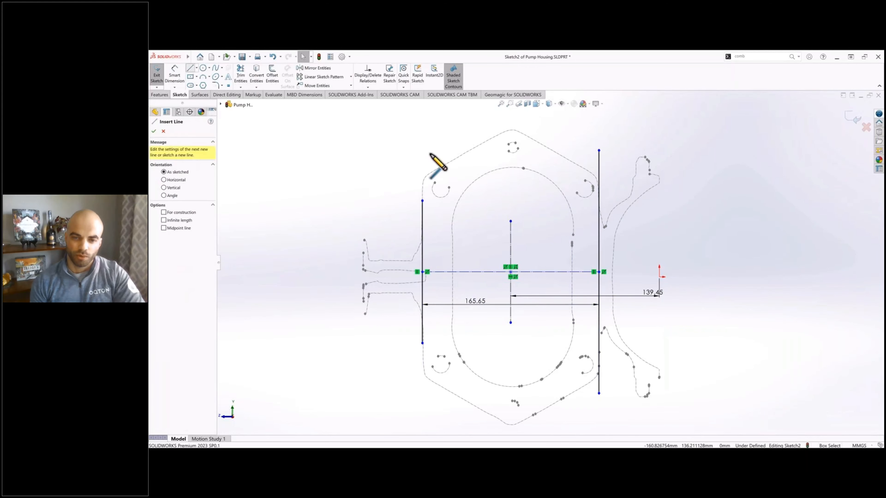
scroll(430, 153, "down", 2)
left_click(431, 232)
left_click(525, 181)
key("Escape")
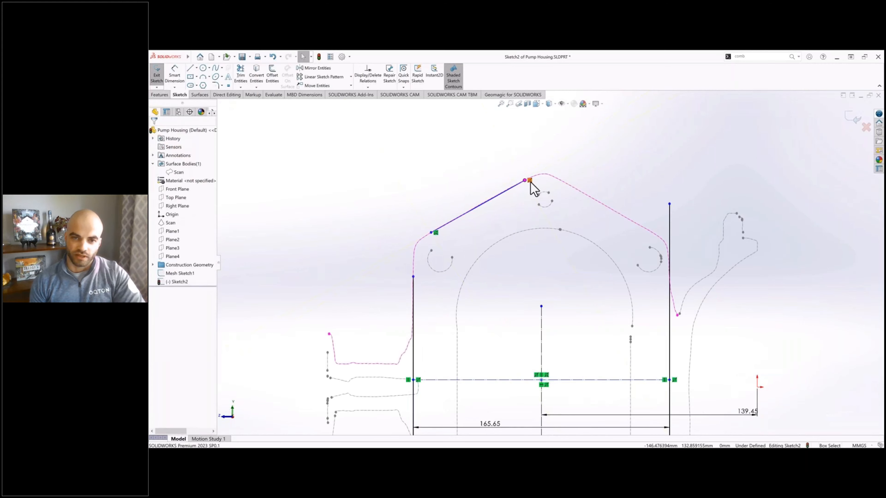
Step: Set the angle between the slanted line and the pipe-side vertical line to 120 degrees
left_click(175, 74)
left_click(414, 300)
left_click(453, 220)
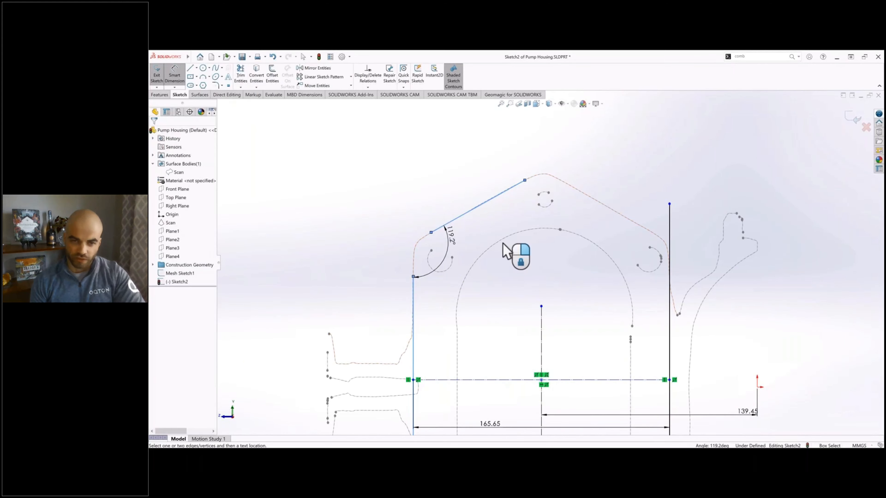
left_click(502, 244)
type("120")
key("Return")
Step: Merge the slanted line's lower endpoint with the upper endpoint of the pipe-side vertical line
left_click(175, 76)
left_click(431, 233)
left_click(413, 277, "ctrl")
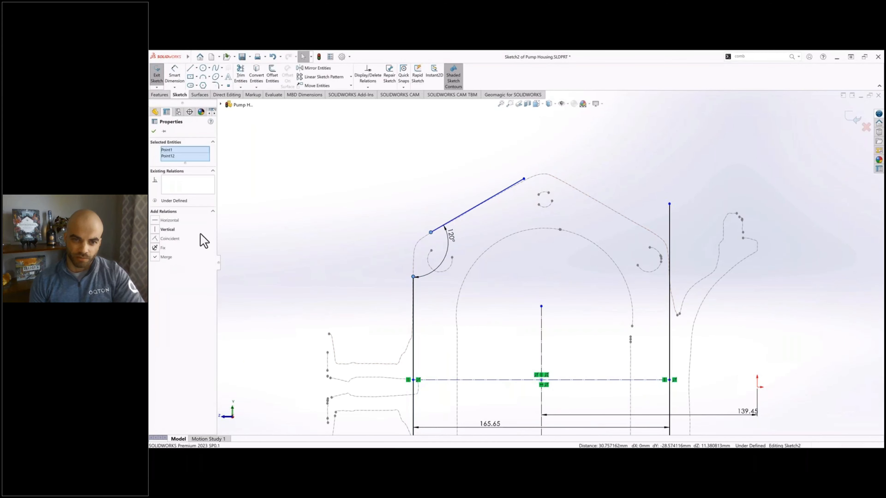
left_click(165, 257)
Step: Draw a second slanted line from the peak to the other vertical line's upper end and merge the peak with the centerline's upper endpoint
left_click(190, 68)
left_click(506, 223)
left_click(669, 204)
key("Escape")
left_click(507, 223)
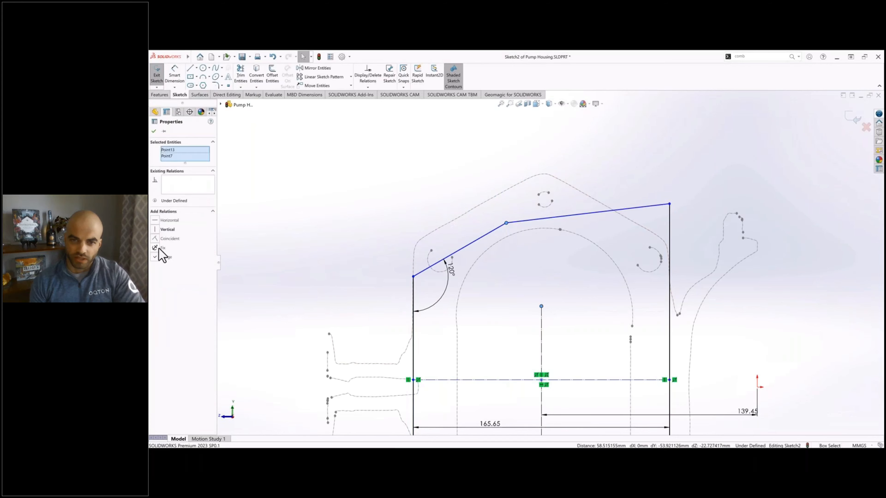
left_click(162, 257)
scroll(593, 182, "up", 2)
left_click_drag(633, 122, 634, 236)
scroll(554, 193, "down", 3)
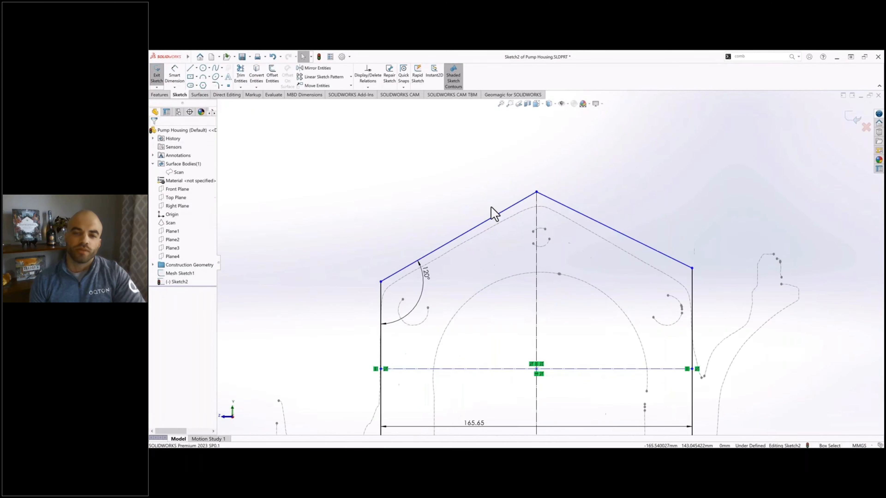
Step: Make the two slanted lines symmetric about the vertical centerline and adjust them to the section outline
scroll(495, 209, "up", 1)
left_click(540, 219)
left_click(530, 208, "ctrl")
left_click(556, 210, "ctrl")
left_click(429, 227)
middle_click_drag(560, 214, 521, 195, "ctrl")
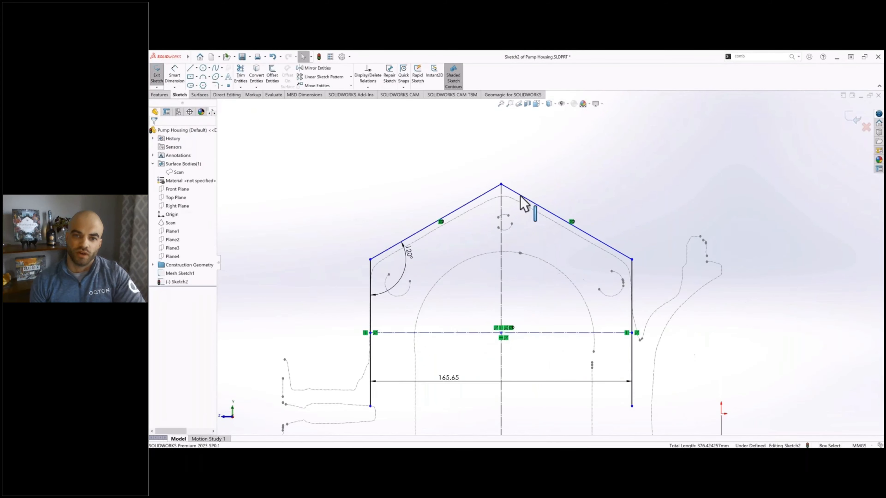
left_click_drag(520, 196, 520, 203)
left_click(515, 191)
scroll(516, 258, "up", 2)
right_click_drag(512, 289, 512, 267)
left_click(516, 270)
scroll(588, 249, "up", 1)
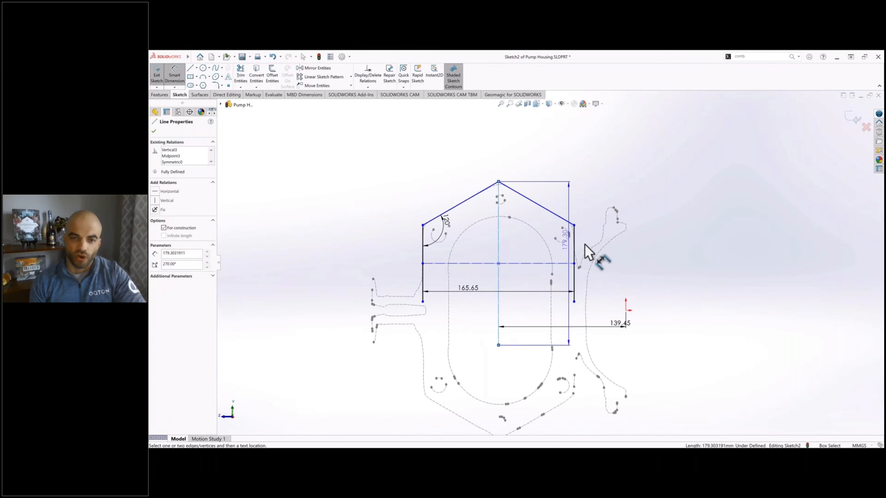
key("Escape")
key("Escape")
Step: Make the horizontal centerline coincident with the origin
scroll(527, 287, "down", 1)
left_click(540, 258)
left_click(648, 314, "ctrl")
left_click(164, 229)
left_click(549, 166)
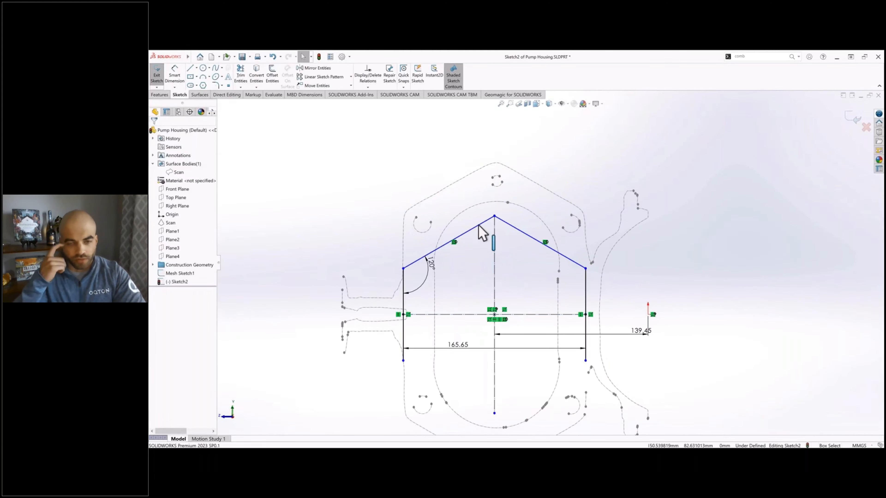
Step: Move the symmetric upper slanted lines upward until they match the upper edges of the housing section outline
left_click_drag(478, 225, 473, 173)
left_click(527, 162)
scroll(527, 162, "down", 3)
left_click_drag(522, 197, 522, 193)
scroll(488, 130, "up", 4)
right_click_drag(490, 230, 490, 208)
Step: Dimension the full length of the vertical centerline
left_click(482, 245)
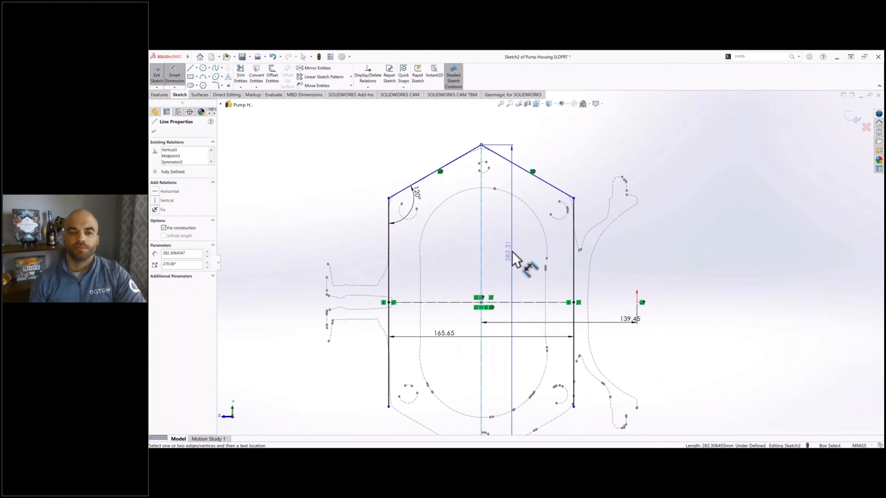
left_click(512, 252)
left_click(486, 241)
scroll(482, 234, "up", 1)
Step: Draw two slanted lines from the vertical sides' lower ends to the centerline's lower endpoint to close the hexagon
left_click(190, 68)
scroll(434, 363, "down", 1)
left_click(413, 335)
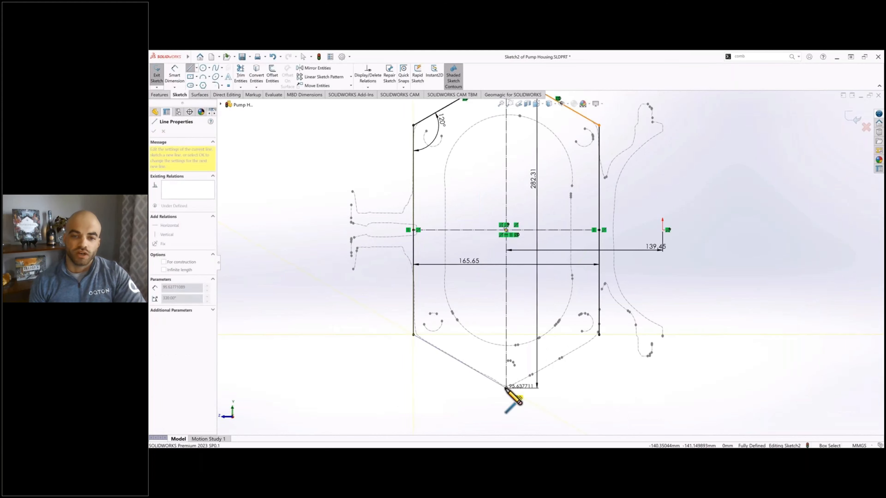
left_click(506, 389)
left_click(599, 335)
scroll(562, 372, "up", 2)
key("Escape")
Step: Fillet all six corners of the hexagonal profile with a 15 mm radius
left_click(216, 85)
scroll(580, 189, "down", 3)
left_click(479, 159)
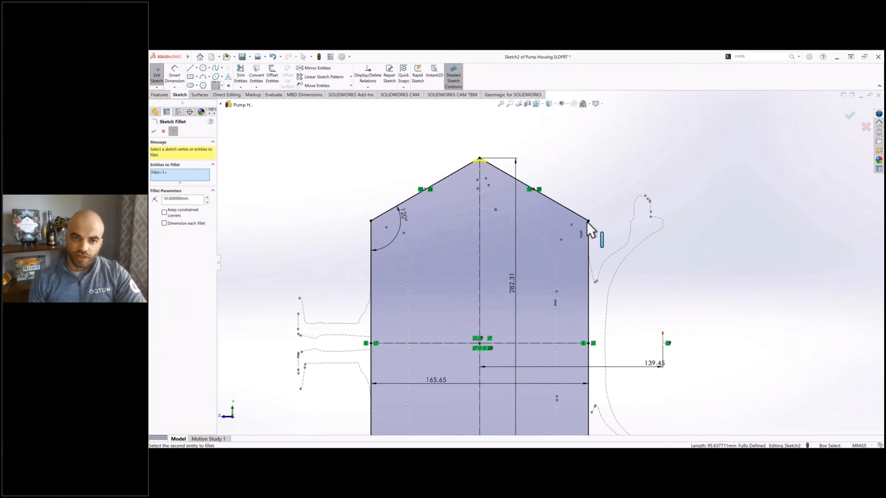
left_click(588, 221)
left_click(372, 241)
left_click(371, 240)
middle_click_drag(375, 419, 350, 225, "ctrl")
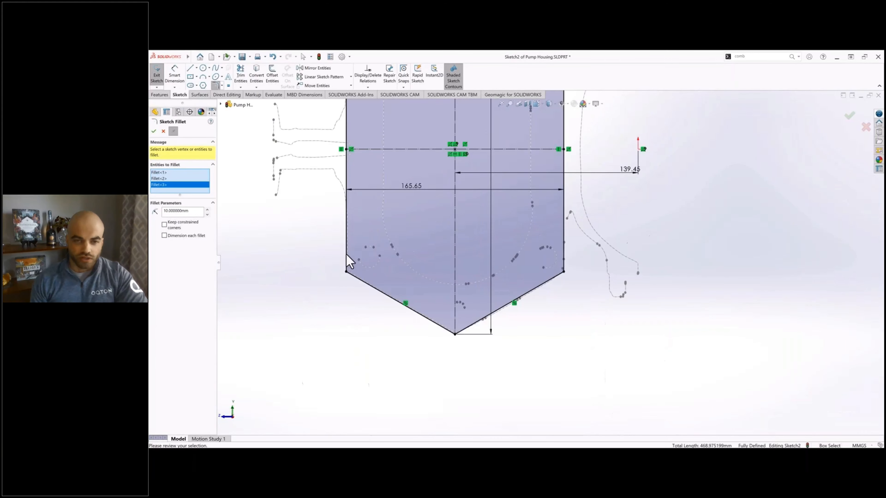
left_click(346, 258)
left_click(366, 283)
left_click(455, 334)
left_click(564, 272)
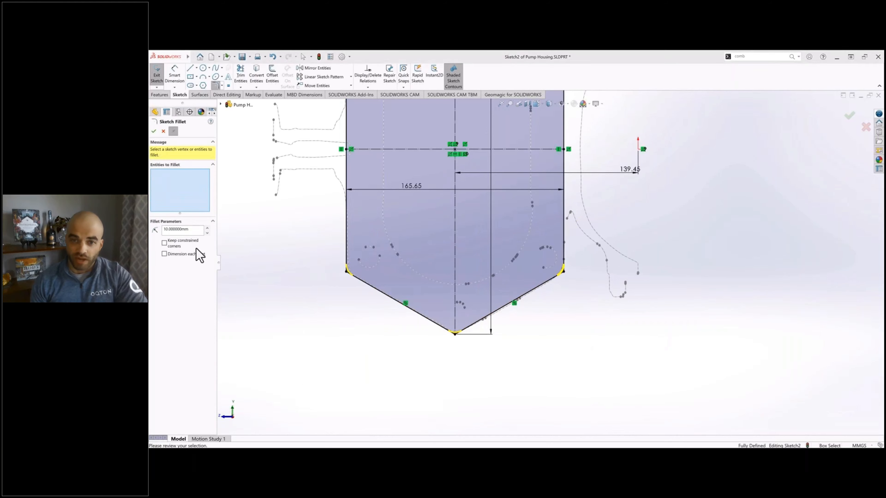
double_click(176, 230)
type("20")
key("Return")
scroll(464, 326, "down", 4)
key("Return")
scroll(550, 257, "up", 4)
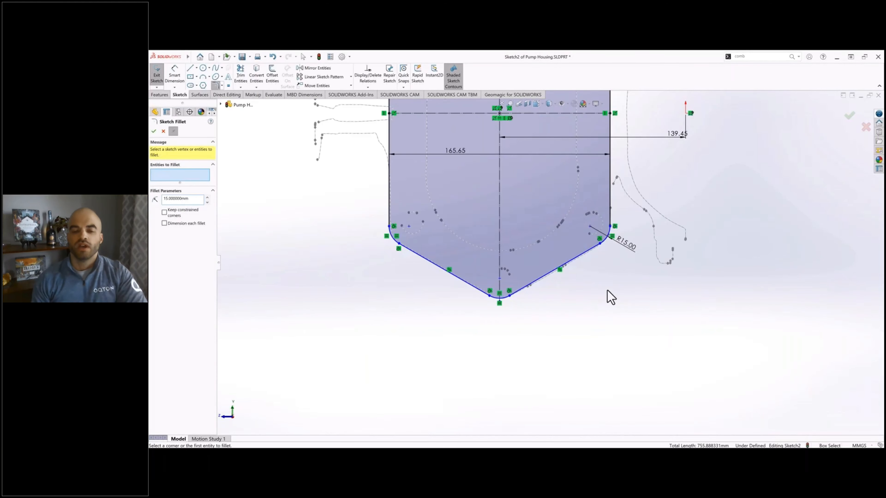
key("Escape")
Step: Make the vertical centerline's upper endpoint coincident with the slanted edges meeting at the filleted peak
middle_click_drag(503, 295, 523, 370, "ctrl")
scroll(522, 370, "up", 3)
scroll(519, 160, "down", 4)
mouse_move(526, 162)
left_mouse_down()
mouse_move(514, 133)
mouse_move(520, 174)
left_mouse_up()
left_click(514, 155)
left_click(486, 170, "ctrl")
left_click(162, 230)
key("Escape")
left_click(536, 165)
left_click(463, 144)
scroll(463, 144, "up", 1)
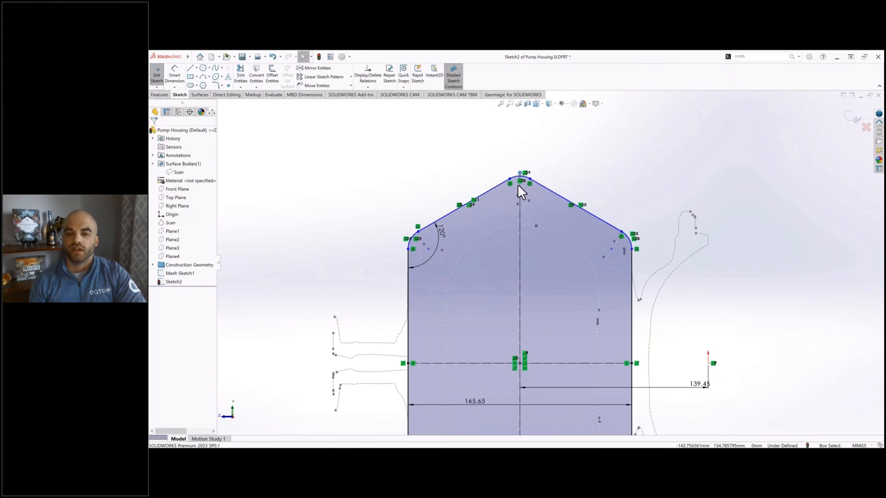
Step: Dimension the vertical centerline's length again and place the dimension between the centerline and the profile's flange-side edge
scroll(519, 186, "down", 2)
right_click_drag(540, 297, 540, 277)
left_click(540, 277)
left_click(683, 258)
key("f")
middle_click_drag(697, 211, 723, 219, "ctrl")
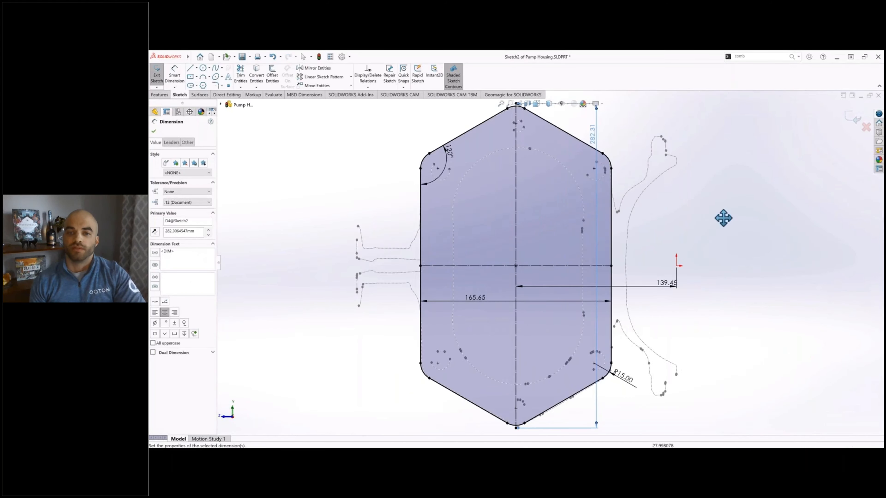
key("Escape")
Step: Trace the scanned bolt hole near the 120° corner with a three-point perimeter circle of about 8 mm radius
scroll(428, 150, "down", 7)
left_click(204, 67)
left_click(180, 153)
scroll(467, 227, "down", 3)
left_click(435, 201)
left_click(549, 246)
left_click(468, 300)
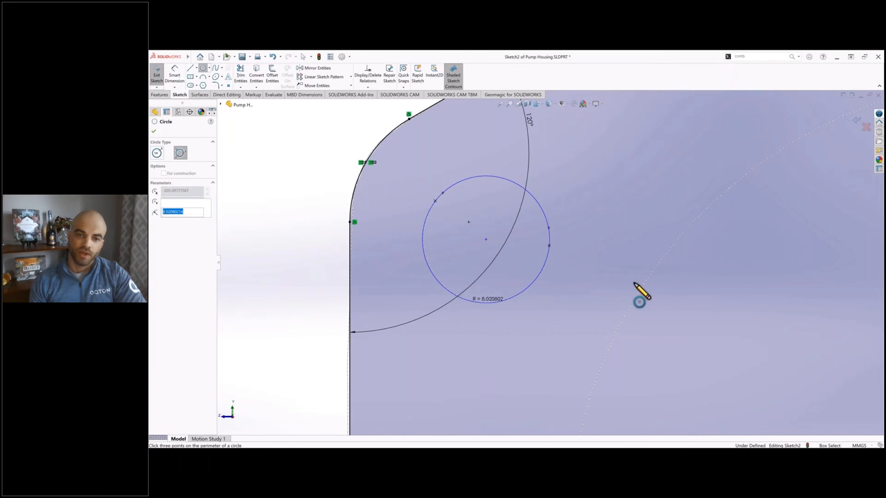
scroll(633, 284, "up", 5)
key("Escape")
Step: Dimension the diameter of the bolt hole circle near the 120° corner
left_click(181, 74)
left_click(539, 275)
left_click(536, 303)
key("Escape")
scroll(555, 341, "up", 6)
middle_click_drag(581, 376, 489, 248, "ctrl")
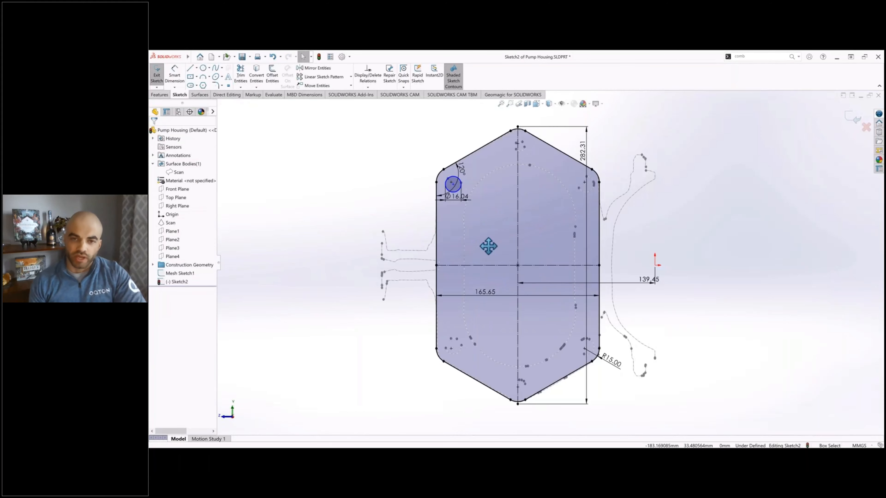
Step: Draw a center rectangle near the profile's middle, merge one corner with the bolt hole's center, and convert its sides to construction lines
left_click(190, 76)
left_click(180, 148)
left_click(532, 249)
left_click(481, 204)
key("Escape")
left_click_drag(481, 204, 453, 184)
left_click(453, 224, "ctrl")
left_click(164, 297)
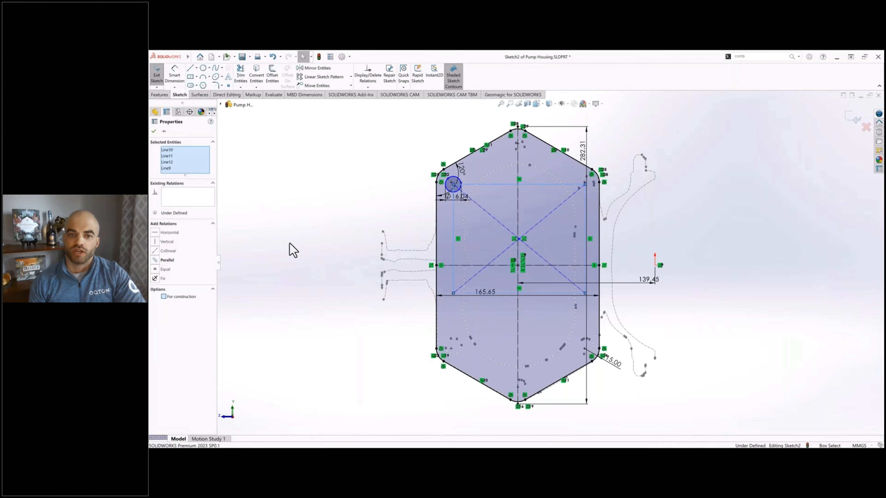
left_click(290, 246)
Step: Trace the diagonally opposite scanned bolt hole near the R15 corner with a three-point perimeter circle
scroll(475, 312, "down", 8)
left_click(203, 68)
left_click(181, 153)
scroll(619, 319, "down", 3)
left_click(552, 247)
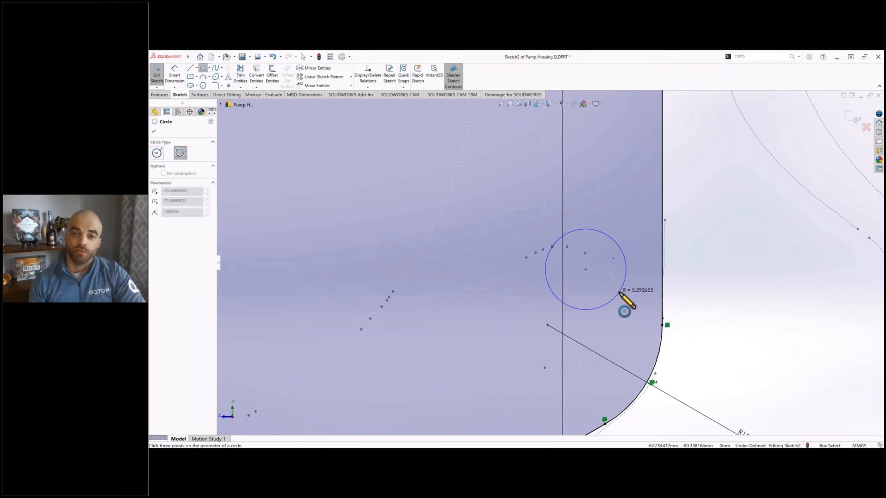
left_click(620, 293)
left_click(560, 370)
key("Escape")
Step: Merge the construction rectangle's opposite corner with the center of the bolt hole circle near the R15 corner
scroll(473, 323, "up", 5)
scroll(473, 322, "up", 2)
middle_click_drag(473, 322, 505, 364, "ctrl")
left_click_drag(584, 203, 585, 318)
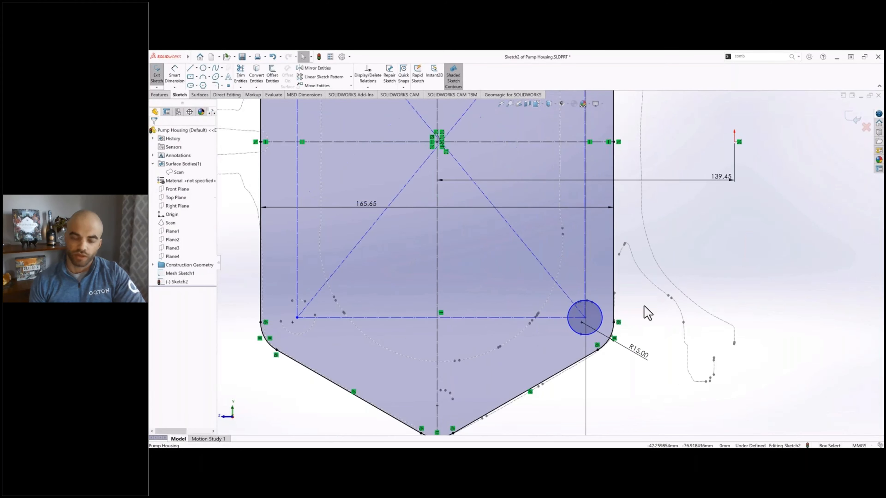
Step: Make the construction rectangle's center coincident with the horizontal centerline
scroll(453, 154, "down", 8)
left_click(499, 217)
left_click(440, 217, "ctrl")
left_click(170, 230)
left_click(323, 224)
Step: Dimension the horizontal offset between the vertical centerline and the construction rectangle's center
key("d")
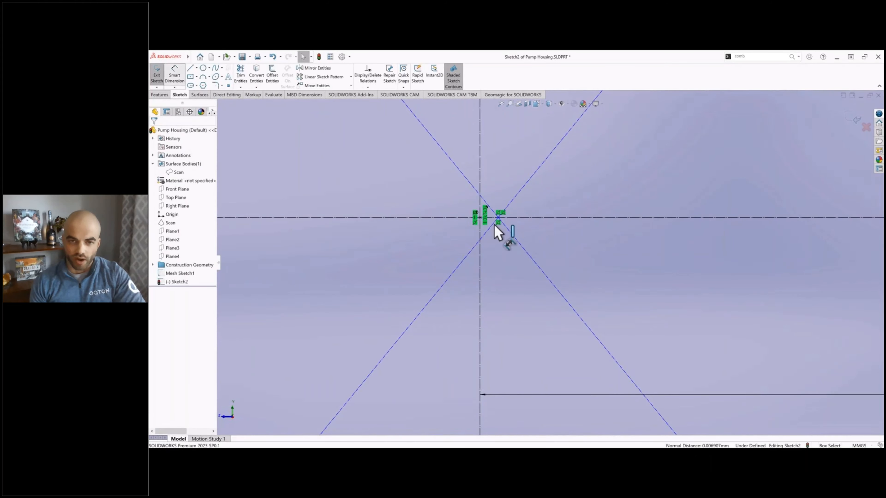
left_click(480, 231)
left_click(498, 218)
left_click(495, 185)
scroll(502, 260, "up", 5)
scroll(502, 260, "up", 5)
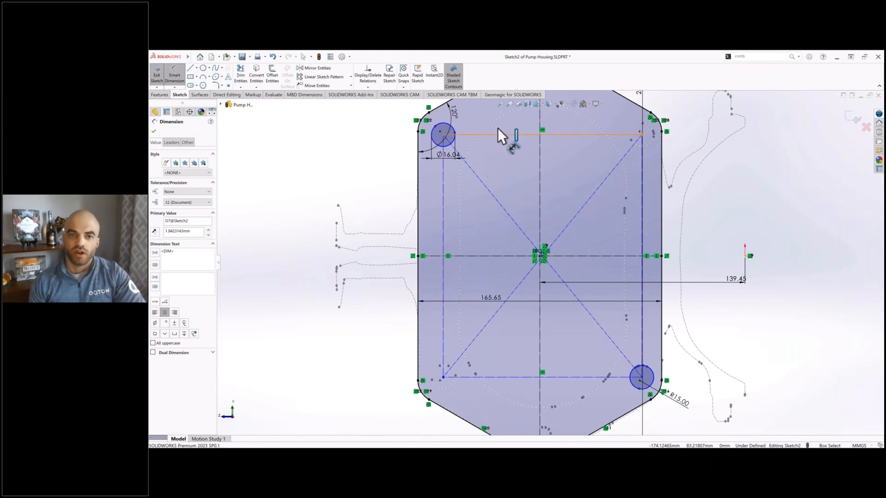
Step: Dimension the width and height of the construction rectangle joining the bolt holes
left_click(501, 135)
left_click(499, 127)
key("Return")
left_click(443, 185)
left_click(431, 202)
scroll(491, 214, "up", 1)
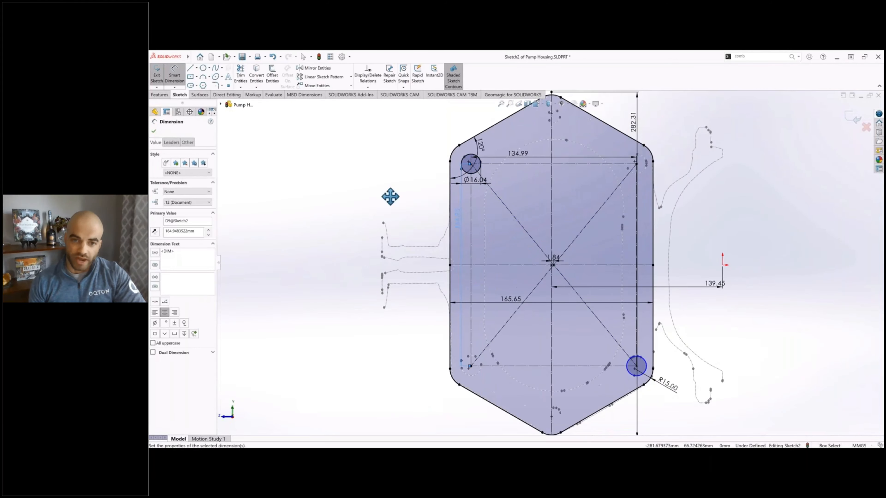
key("Return")
Step: Draw circles centered on the two remaining corners of the construction rectangle
left_click(203, 68)
left_click(471, 366)
left_click(488, 345)
left_click(636, 164)
left_click(617, 184)
key("Escape")
Step: Make all four corner bolt hole circles equal in size
left_click(480, 168)
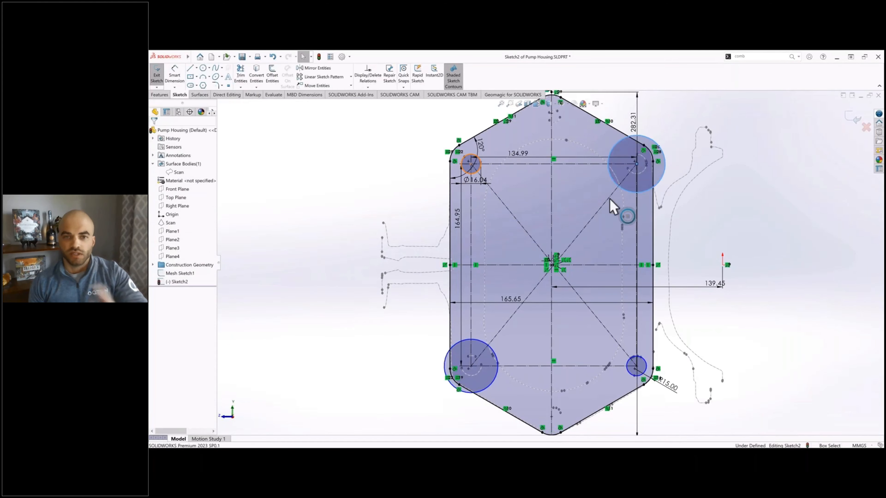
left_click(618, 185, "ctrl")
left_click(645, 371, "ctrl")
left_click(489, 386, "ctrl")
left_click(157, 252)
left_click(330, 226)
Step: Trace the small scanned hole below the profile's upper peak with a three-point perimeter circle
left_click(210, 77)
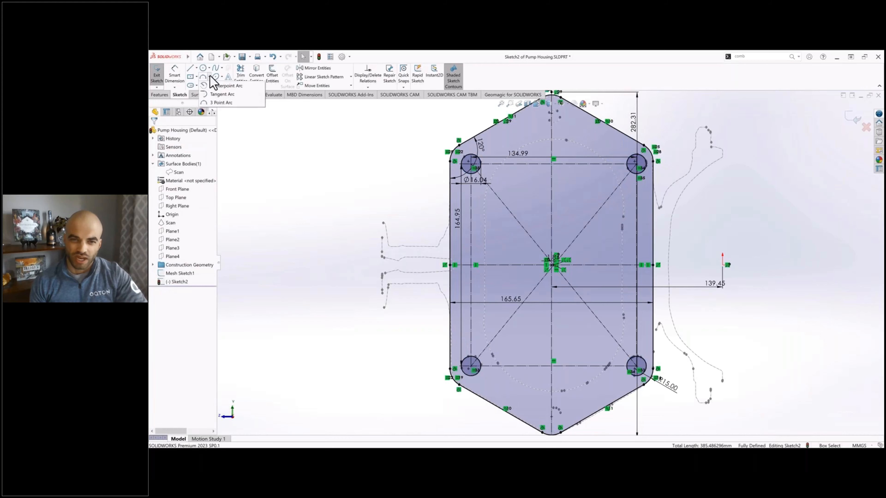
left_click(209, 77)
left_click(209, 68)
left_click(217, 84)
scroll(555, 140, "down", 8)
left_click(494, 225)
left_click(536, 214)
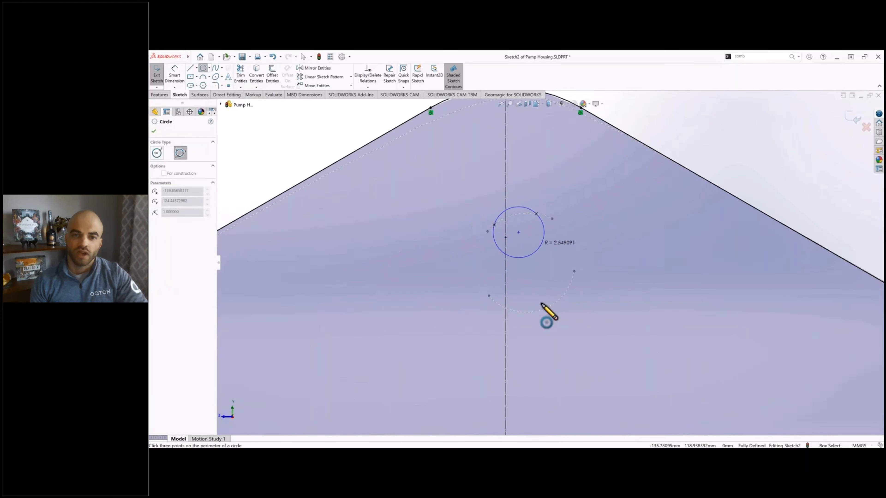
left_click(542, 309)
Step: Dimension the diameter of the small hole circle below the upper peak
right_click_drag(526, 260, 519, 226)
left_click(525, 213)
left_click(527, 185)
key("Escape")
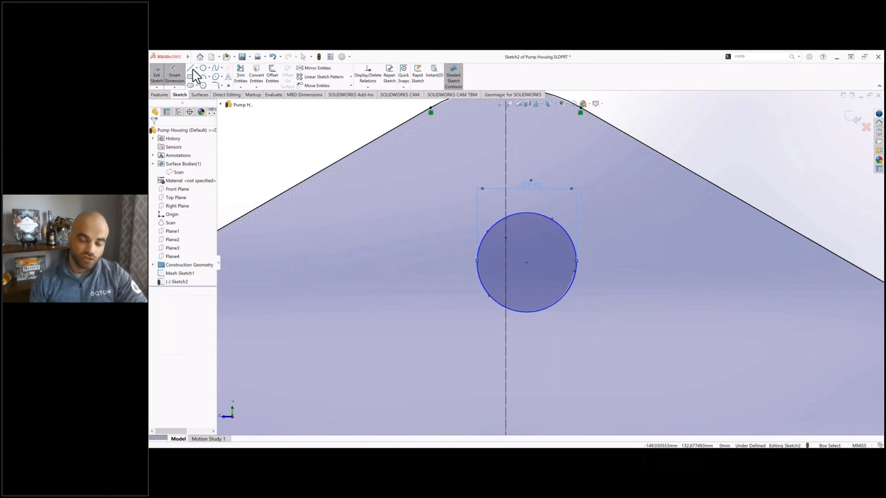
Step: Sketch a short vertical construction line beside the small peak hole, with a small circle at its lower end
left_click(190, 69)
scroll(582, 374, "up", 5)
left_click(569, 191)
left_click(570, 219)
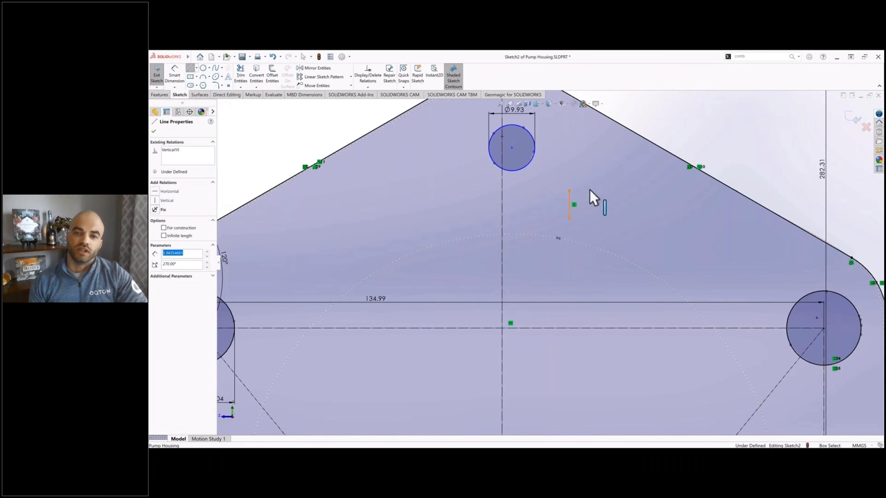
key("Escape")
Step: Stretch the short construction line upward and make the circle at its lower end equal to the peak hole
key("Escape")
left_click(569, 205)
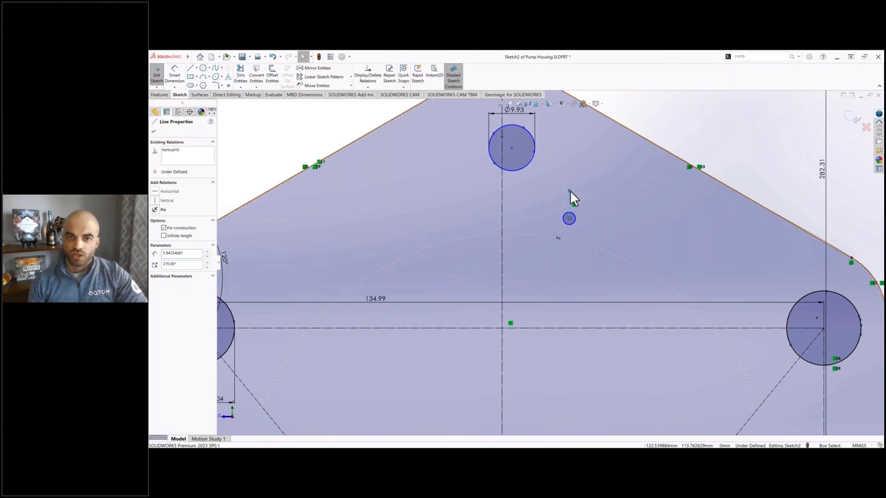
left_click_drag(569, 191, 569, 141)
left_click(534, 159)
left_click(574, 216, "ctrl")
left_click(159, 247)
Step: Make the short construction line's midpoint coincident with the horizontal centerline
key("Escape")
right_click(570, 165)
left_click(593, 217)
scroll(587, 332, "up", 7)
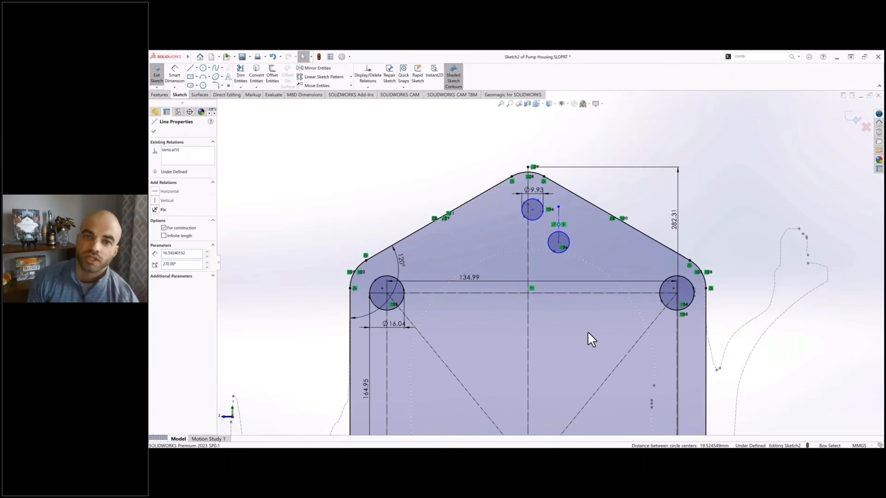
scroll(571, 328, "down", 5)
scroll(517, 211, "down", 4)
left_click(521, 213, "ctrl")
left_click(155, 229)
scroll(554, 257, "up", 6)
key("Escape")
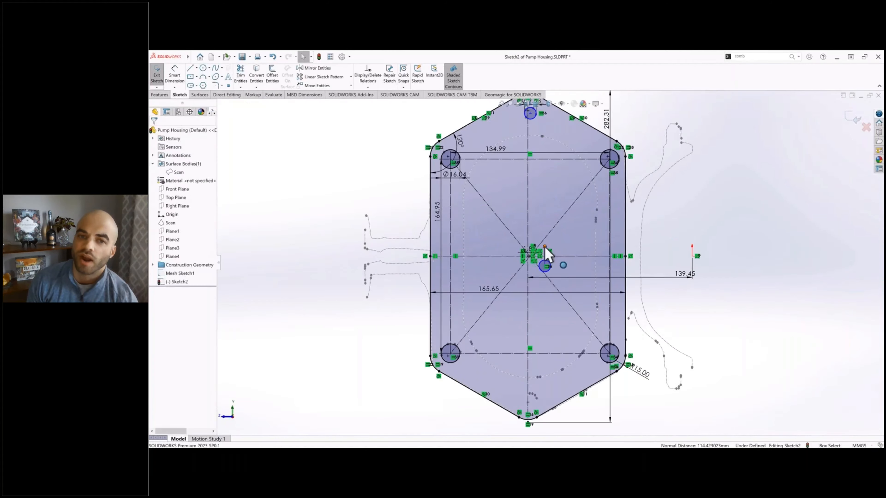
scroll(558, 335, "down", 8)
scroll(545, 289, "down", 4)
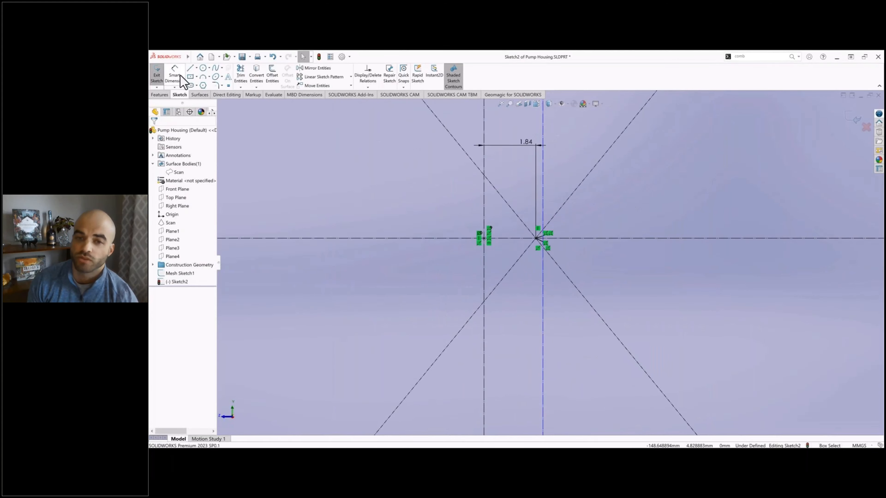
Step: Dimension the horizontal offset between the flange's vertical centerline and the construction line joining the two peak holes
left_click(180, 77)
left_click(484, 210)
left_click(543, 197)
left_click(525, 185)
scroll(519, 280, "up", 3)
key("Return")
scroll(552, 260, "up", 14)
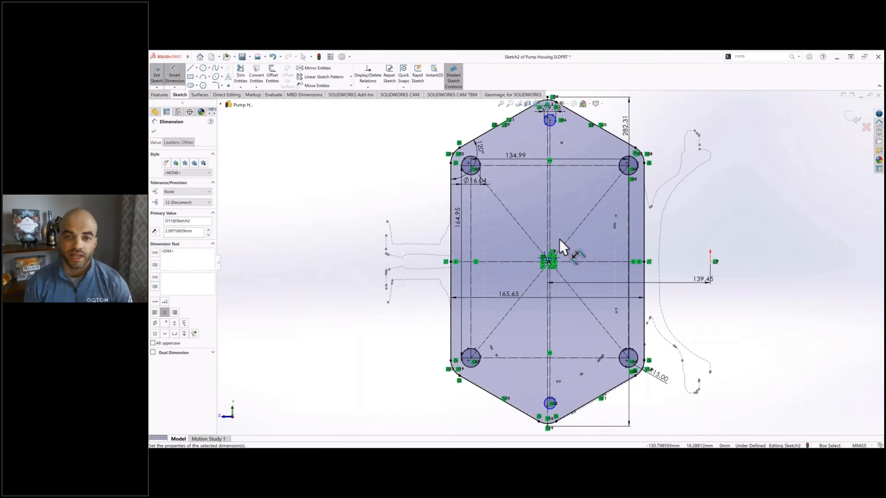
Step: Dimension the vertical length of the construction line joining the two peak holes and finish the flange sketch
scroll(544, 190, "down", 2)
left_click(541, 187)
left_click(554, 184)
key("Return")
scroll(534, 150, "up", 1)
key("Escape")
left_click(152, 75)
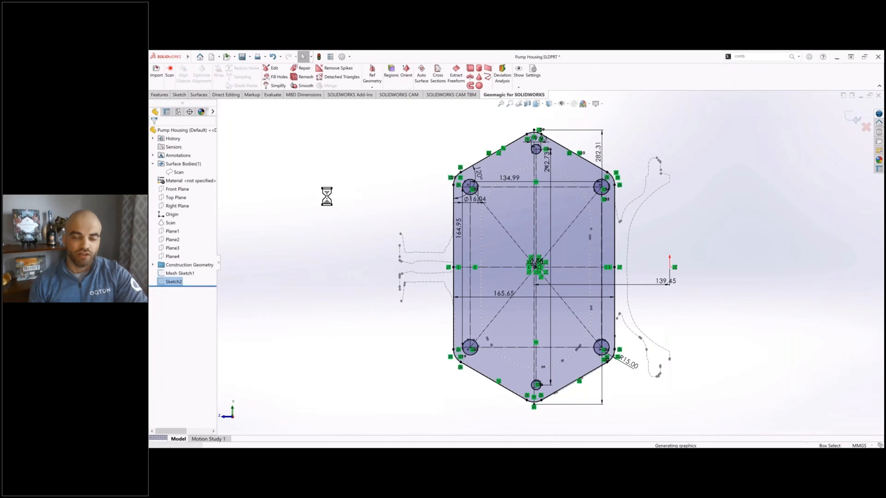
Step: Extrude the hexagonal flange sketch up to Plane4, clearing the preselected contour so the bolt and dowel holes stay open
middle_click_drag(429, 219, 445, 218)
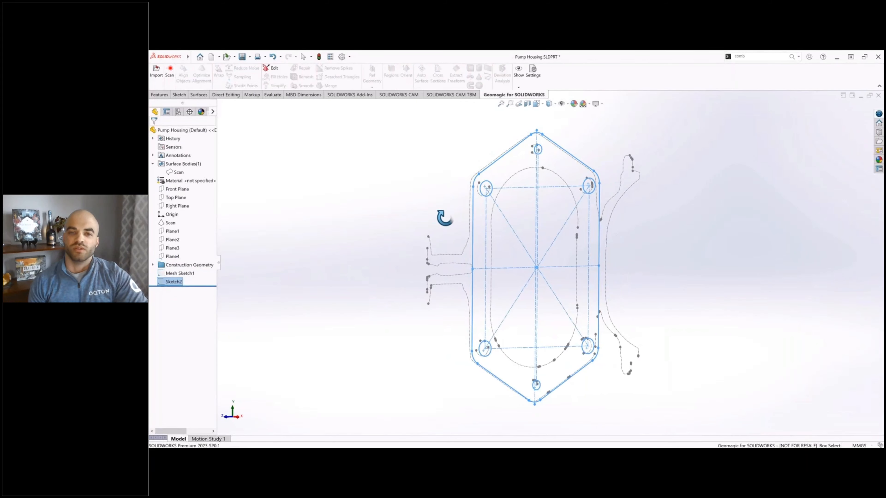
left_click(334, 243)
left_click(160, 94)
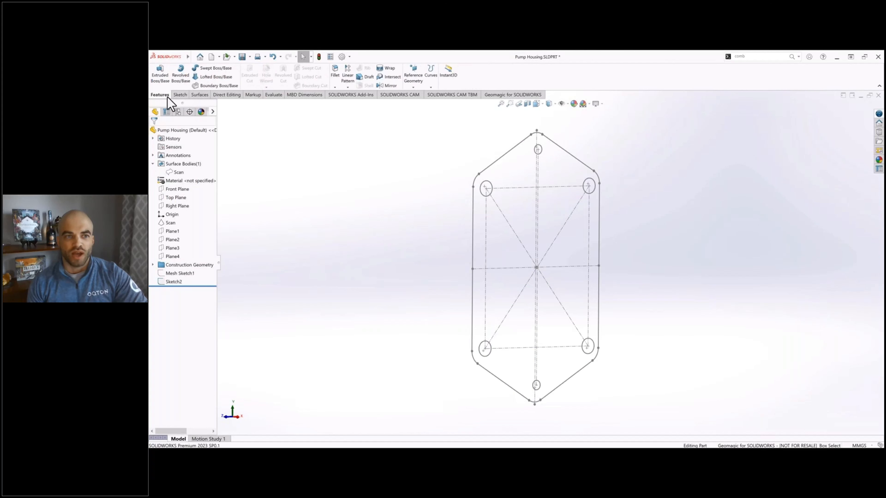
left_click(494, 163)
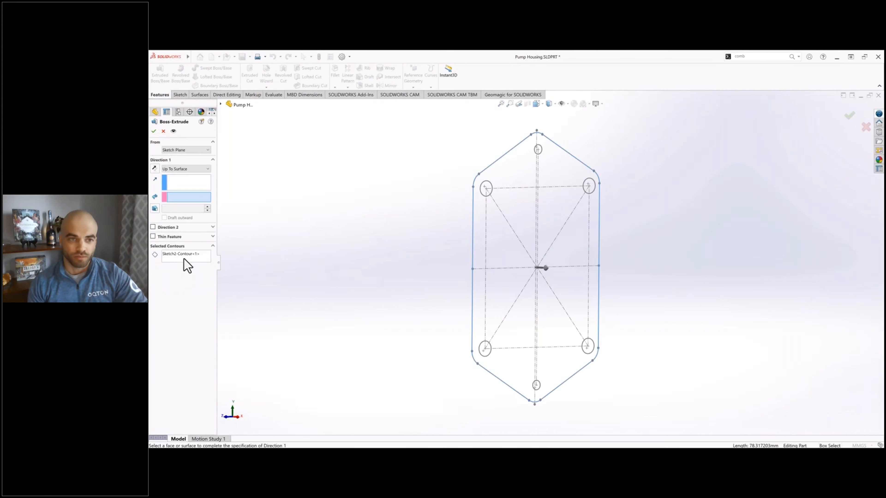
right_click(187, 266)
left_click(197, 272)
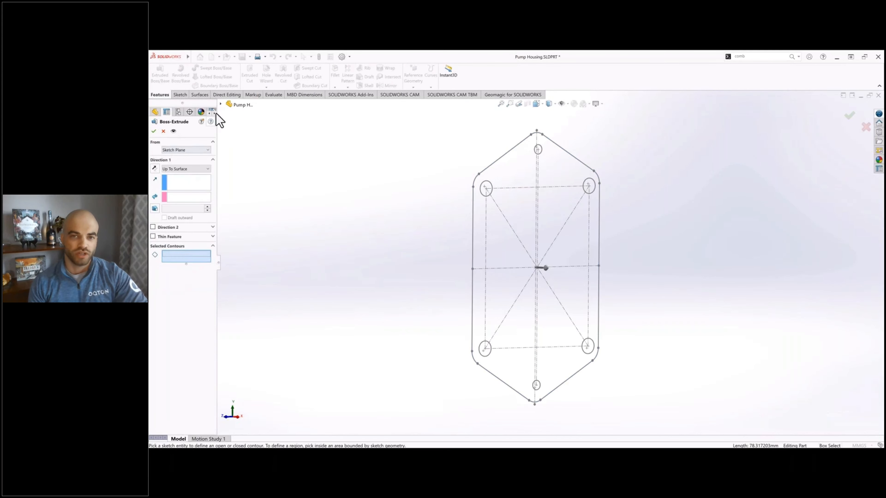
left_click(225, 106)
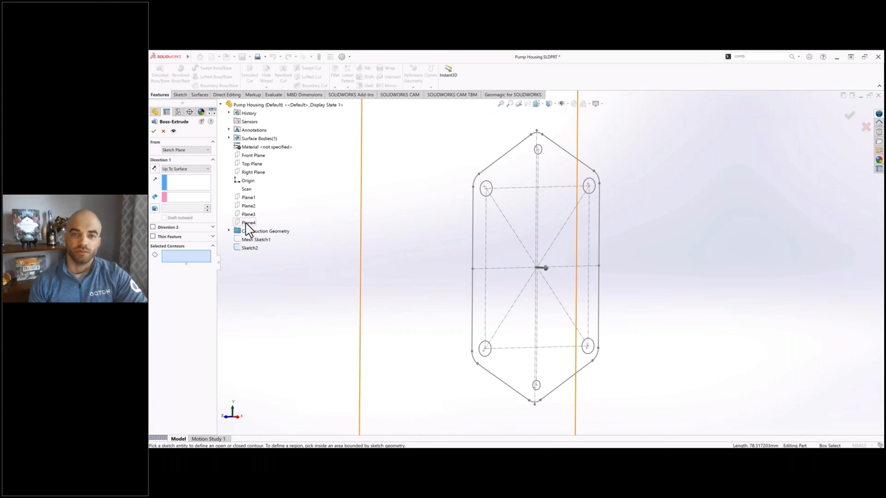
left_click(190, 198)
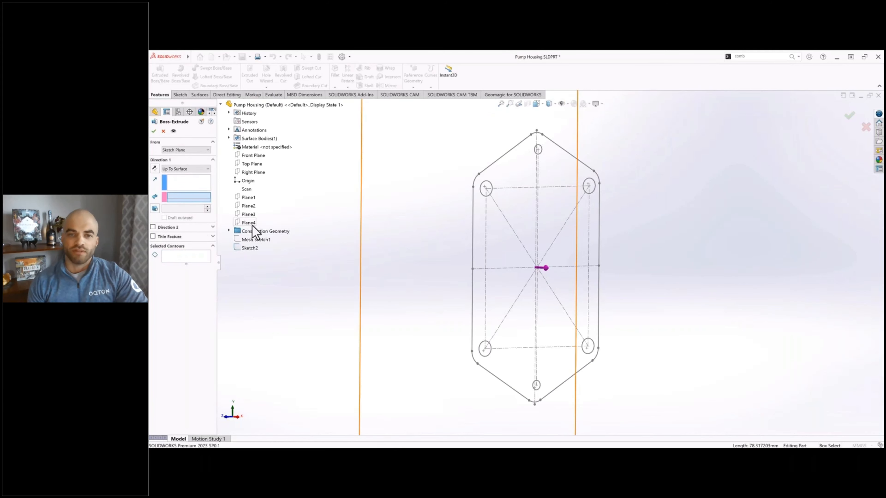
left_click(248, 223)
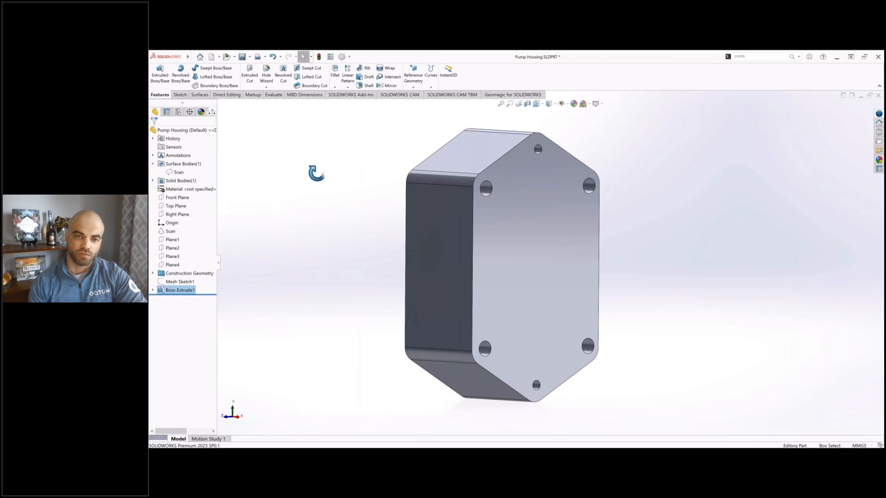
mouse_move(316, 174)
middle_mouse_down()
mouse_move(313, 152)
mouse_move(331, 180)
middle_mouse_up()
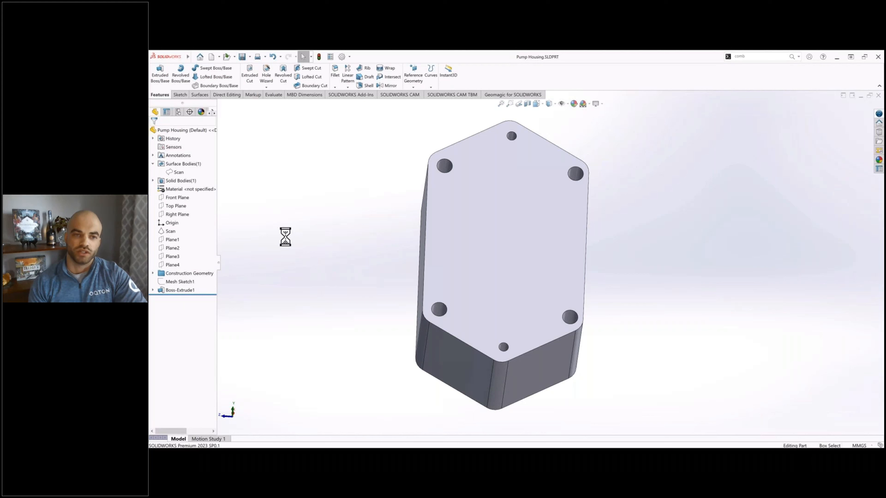
Step: Extract one cross section of the scan at the Right Plane with a 0 mm offset
left_click(501, 96)
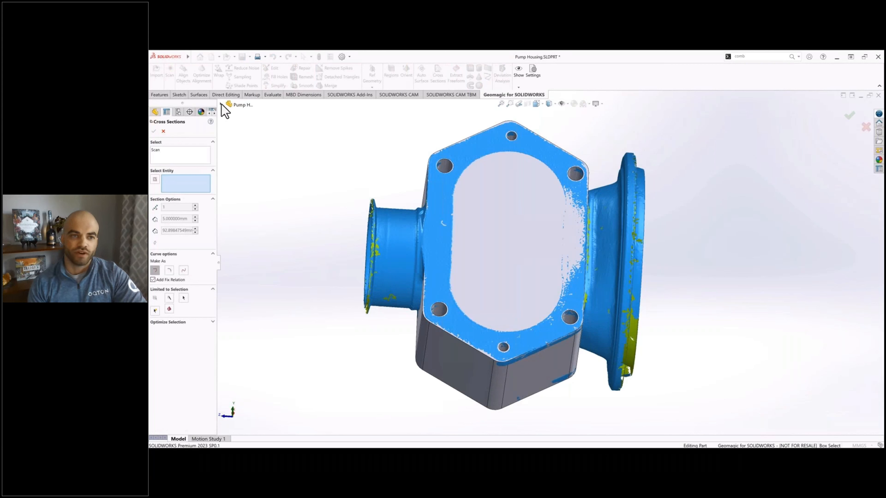
left_click(220, 104)
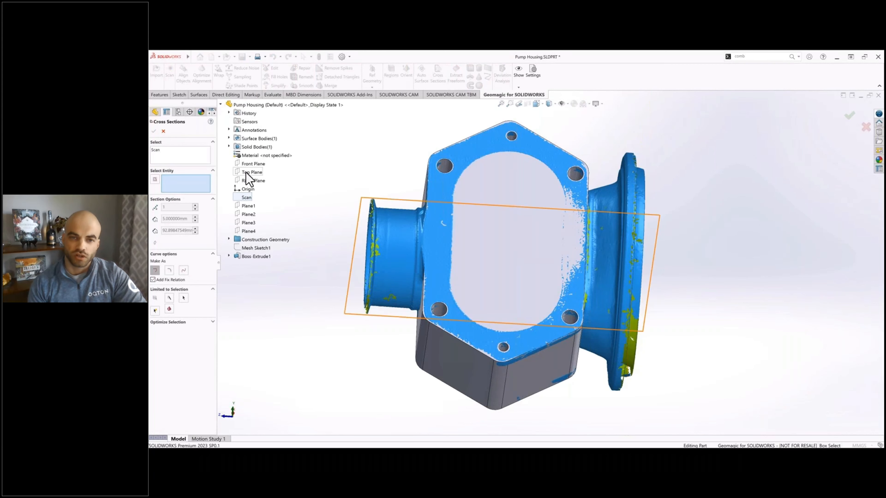
left_click(248, 181)
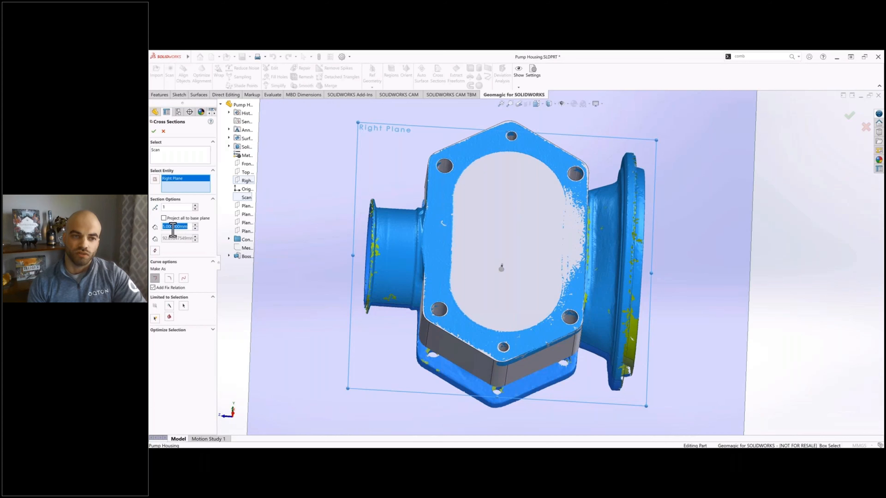
key("Return")
middle_click_drag(387, 245, 360, 198)
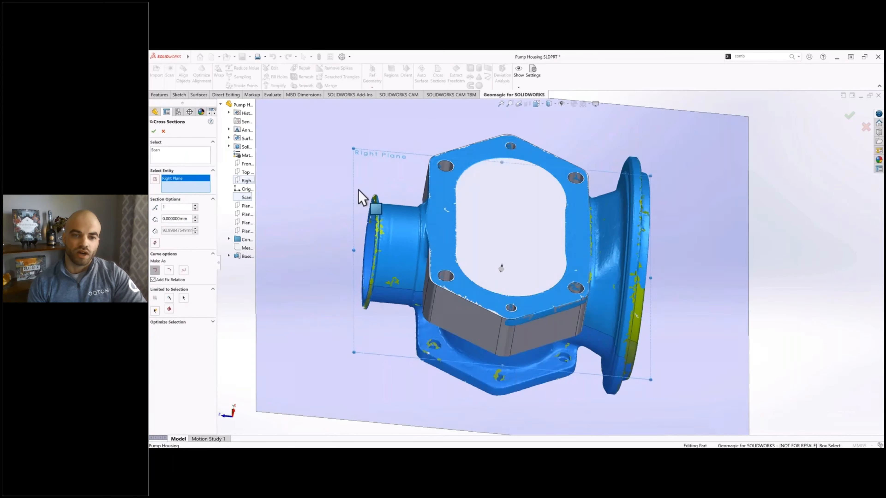
left_click(154, 131)
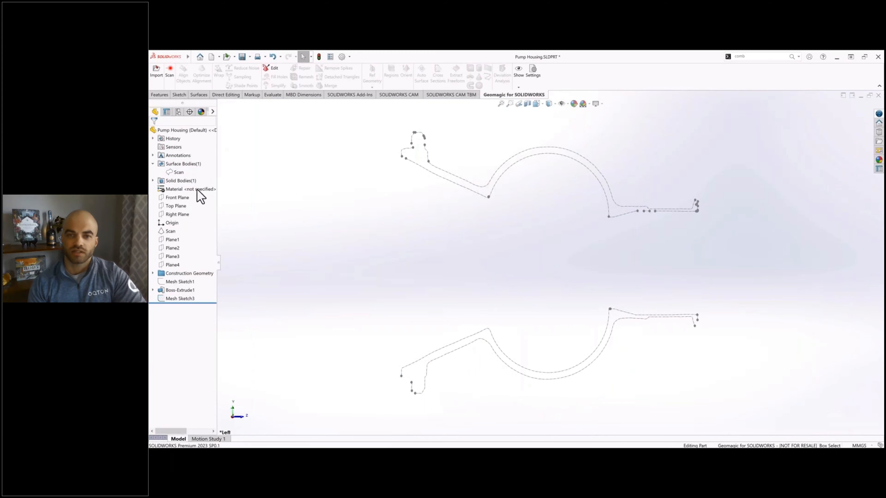
Step: Sketch a vertical centerpoint slot on Plane2, about 38 mm wide with about 88 mm between arc centers, inside the cross-section curves
left_click(171, 248)
left_click(179, 95)
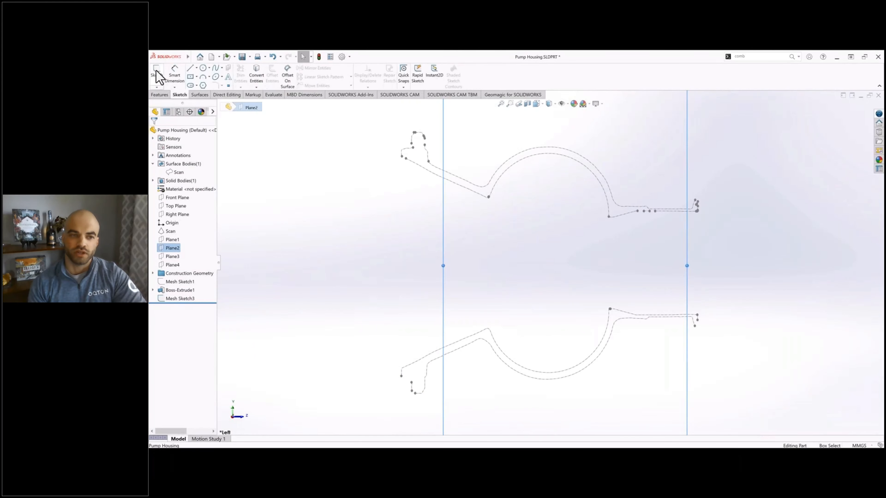
left_click(156, 73)
left_click(291, 236)
left_click(191, 85)
left_click(546, 226)
left_click(546, 273)
left_click(565, 268)
key("Escape")
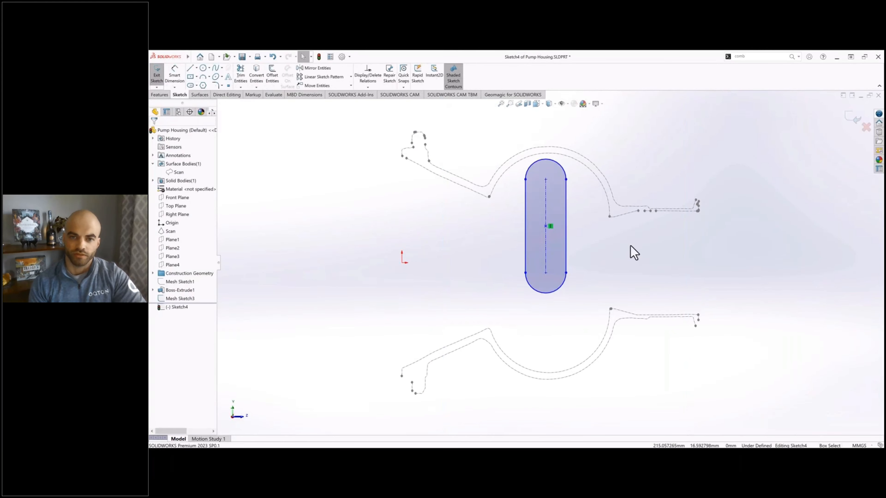
Step: Show the flange profile sketch of the extrusion as a reference for positioning the slot
middle_click_drag(632, 251, 614, 250, "ctrl")
left_click(527, 225)
left_click(383, 262, "ctrl")
left_click(153, 290)
left_click(182, 299)
left_click(192, 283)
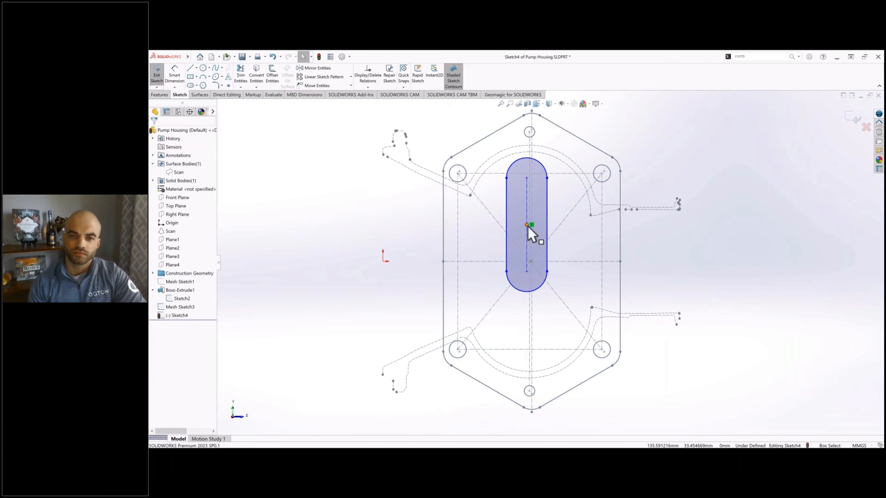
Step: Center the slot on the midpoint of the flange sketch's dowel-hole centerline and make the slot's centerline vertical
left_click(528, 227)
scroll(523, 274, "down", 5)
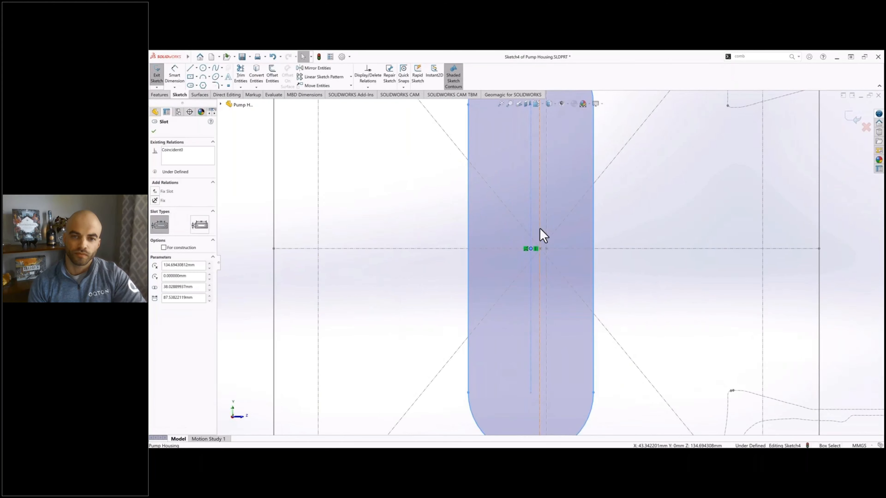
scroll(544, 255, "down", 3)
left_click_drag(520, 243, 542, 243)
scroll(549, 262, "up", 7)
left_click_drag(525, 305, 471, 288)
scroll(554, 247, "down", 7)
mouse_move(554, 232)
left_mouse_down()
mouse_move(539, 233)
mouse_move(510, 262)
left_mouse_up()
scroll(552, 246, "up", 8)
left_click(548, 276, "ctrl")
left_click(155, 230)
left_click(300, 224)
Step: Enlarge the slot to follow the cross section's outer wall, about 122 mm wide with about 100 mm between arc centers
scroll(429, 218, "up", 2)
left_click_drag(441, 216, 466, 226)
left_click(751, 269)
middle_click_drag(557, 113, 550, 130, "ctrl")
left_click_drag(550, 130, 550, 109)
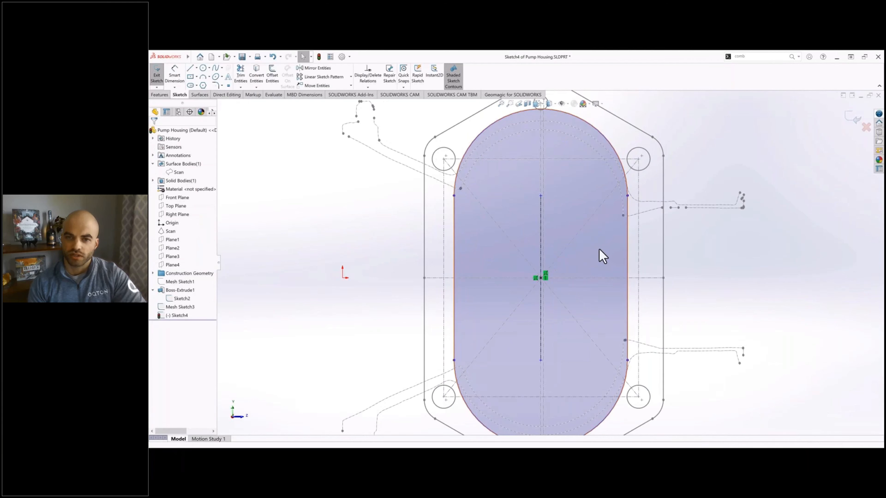
left_click_drag(454, 226, 460, 226)
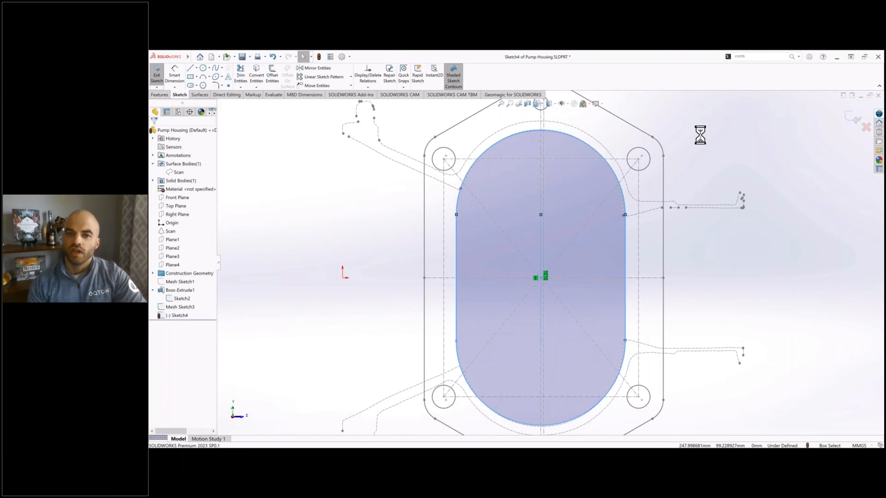
left_click_drag(538, 110, 537, 121)
left_click_drag(625, 244, 629, 245)
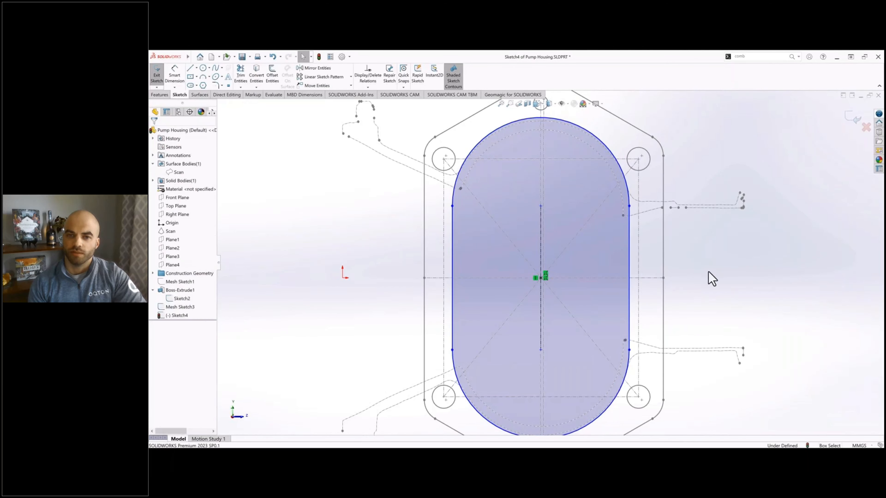
Step: Dimension the slot's width between its two straight sides
left_click(175, 74)
left_click(453, 247)
left_click(629, 252)
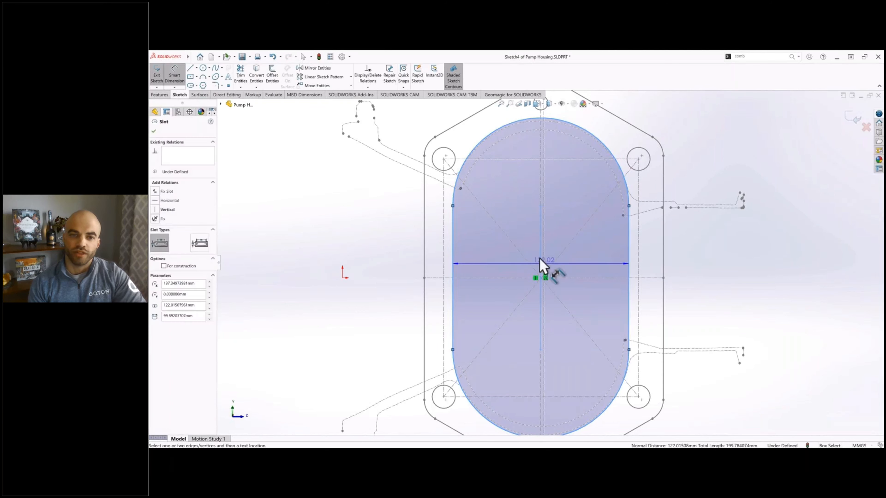
left_click(540, 257)
key("Return")
key("Escape")
Step: Adjust the slot's end arc to fit the outer scan curve, with about 96 mm between arc centers
left_click(540, 120)
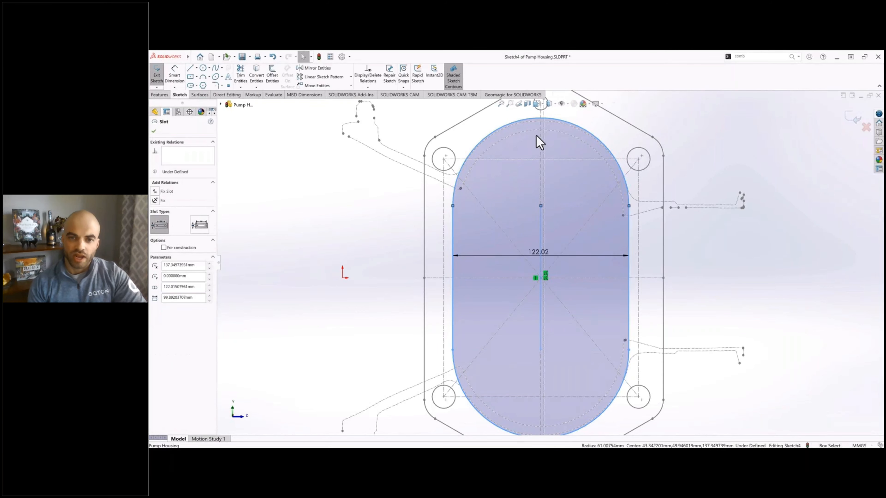
key("Escape")
scroll(531, 143, "down", 2)
left_click(542, 171)
mouse_move(417, 299)
left_mouse_down()
mouse_move(416, 322)
mouse_move(421, 300)
left_mouse_up()
left_click(708, 156)
scroll(708, 156, "up", 3)
Step: Dimension the distance between the slot's arc centers and finish the sketch
left_click(175, 74)
left_click(535, 201)
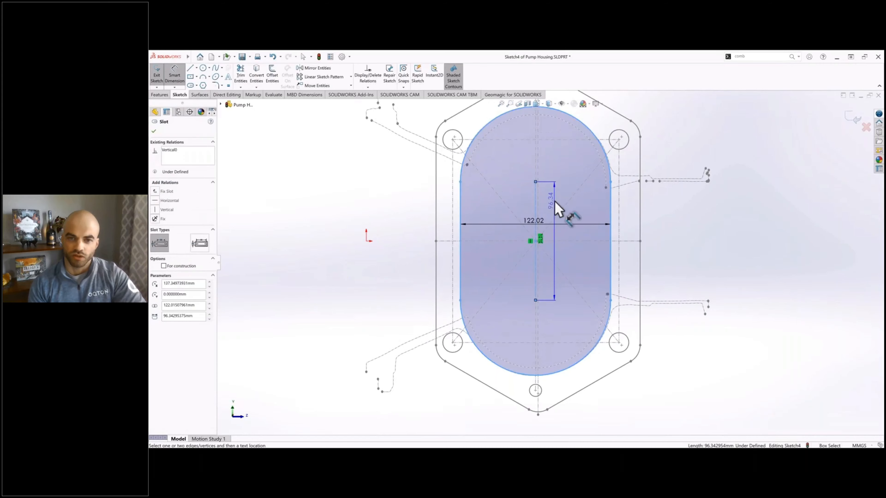
left_click(556, 199)
key("Return")
key("f")
left_click(157, 74)
Step: Hide the scan cross-section sketch and show the extruded solid body again
left_click(179, 307)
left_click(195, 299)
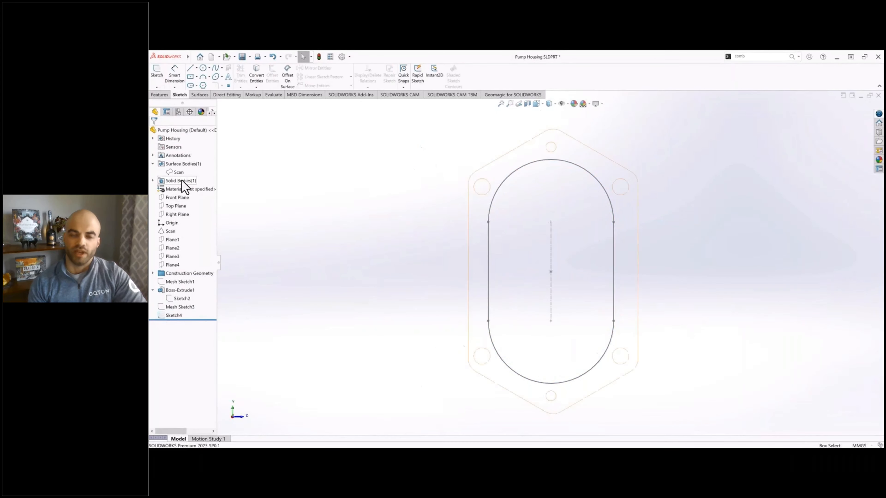
left_click(187, 173)
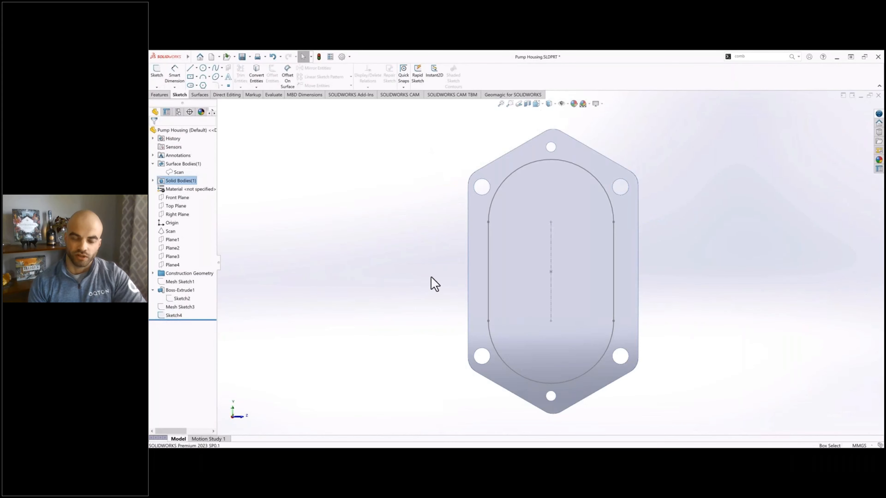
Step: Extrude-cut the slot sketch up to Plane3 with the side to cut flipped, removing the material outside the slot between the flanges
middle_click_drag(494, 248, 460, 253)
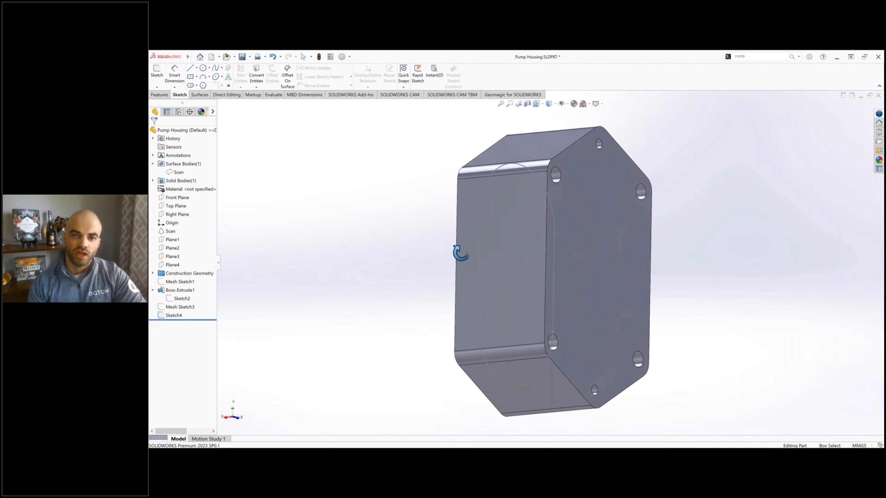
left_click(165, 94)
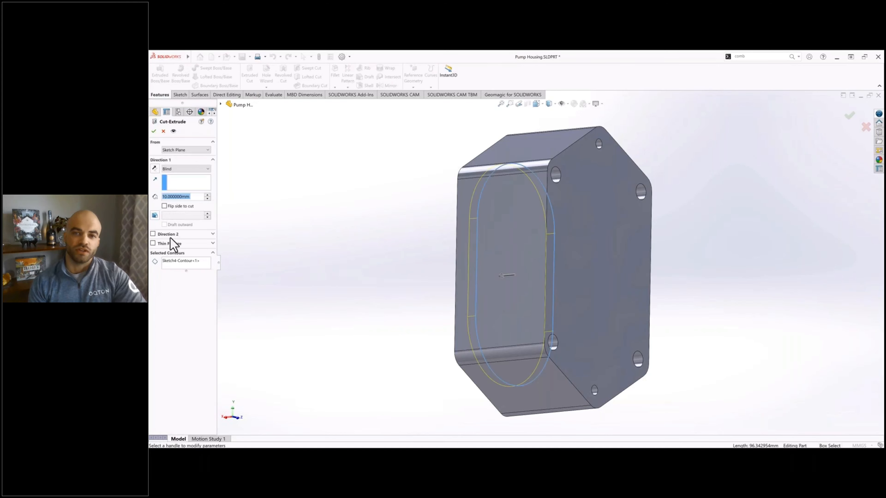
left_click(172, 264)
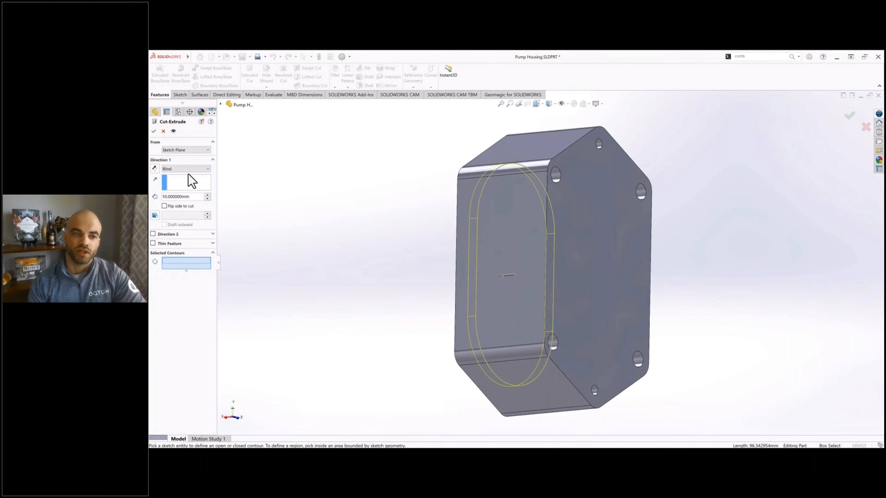
left_click(174, 204)
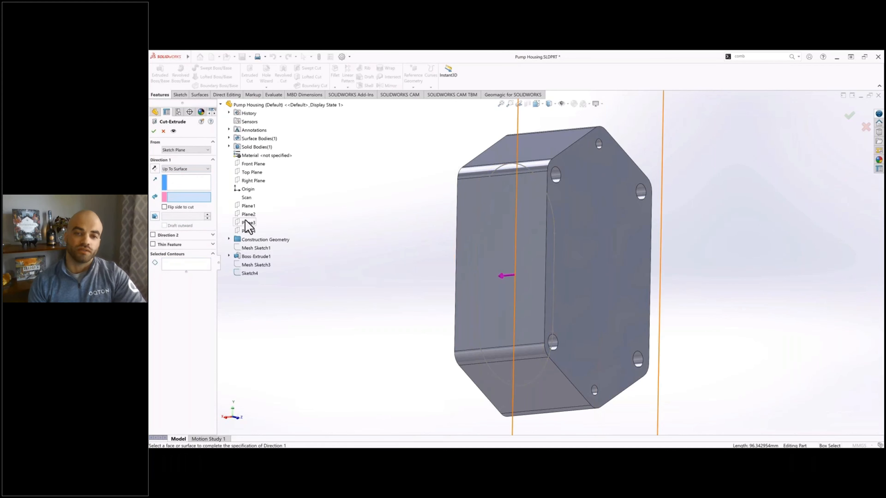
left_click(246, 222)
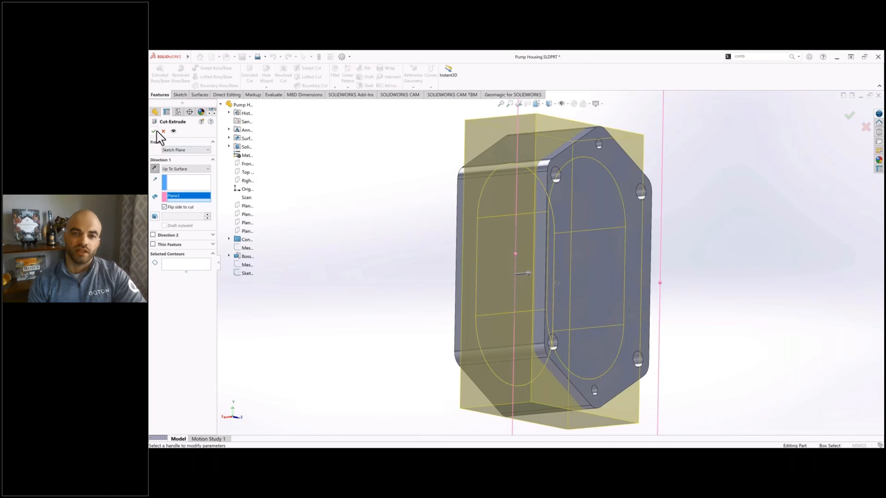
key("Return")
Step: Show the scan body over the cut housing to compare the two
middle_click_drag(390, 252, 449, 159)
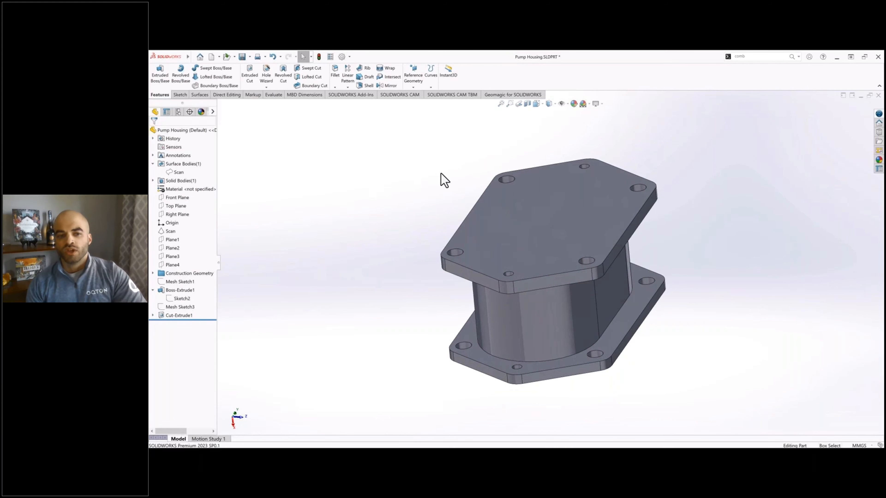
middle_click_drag(416, 205, 416, 217, "ctrl")
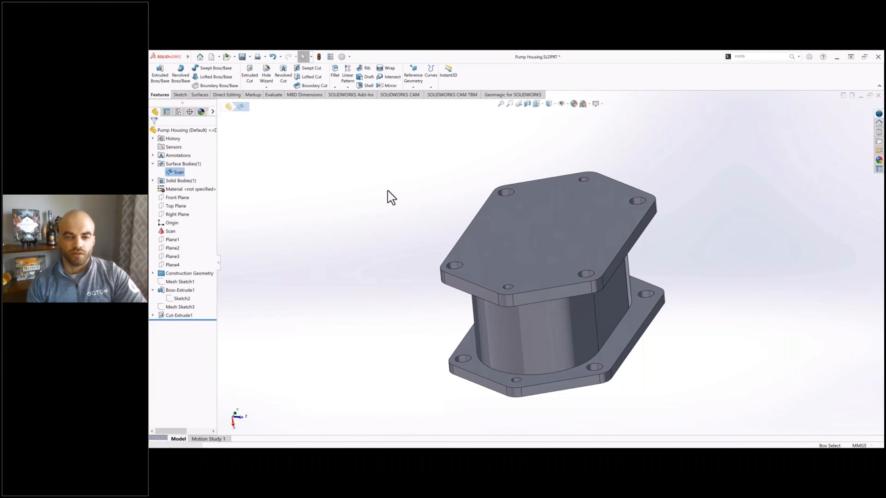
middle_click_drag(338, 220, 334, 192)
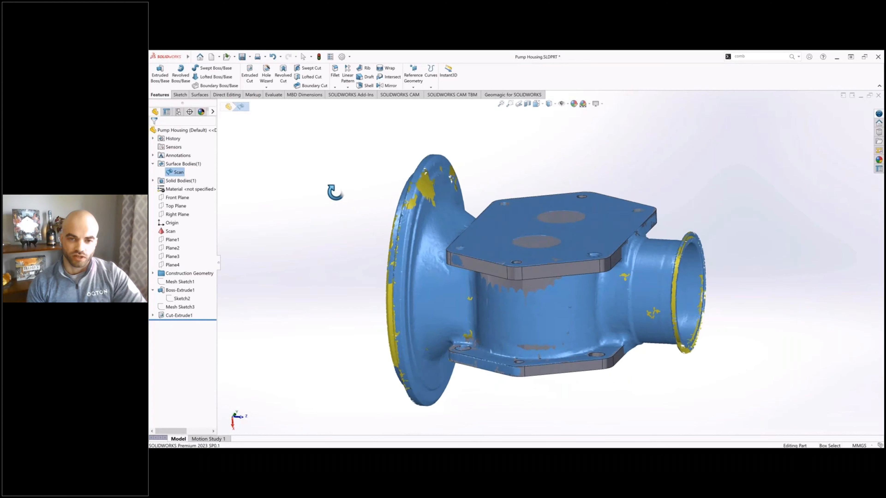
Step: Create a single cross-section sketch of the Scan body on the Top Plane
left_click(504, 95)
left_click(438, 74)
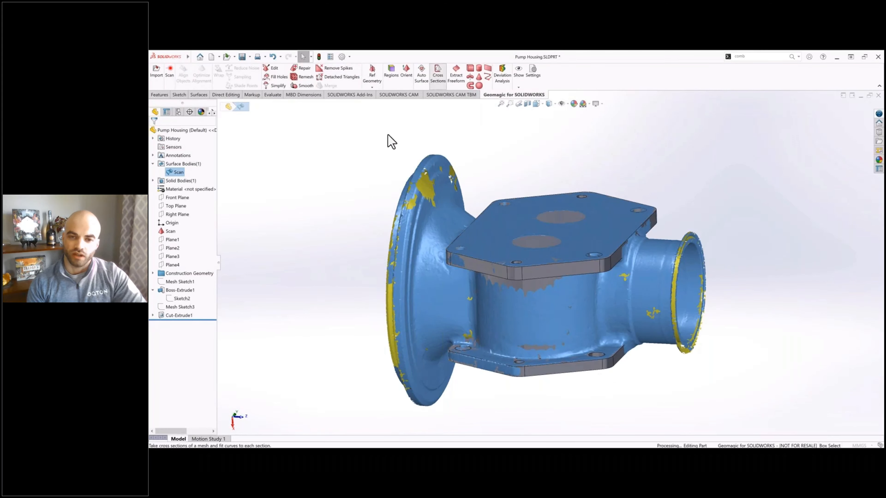
left_click(221, 105)
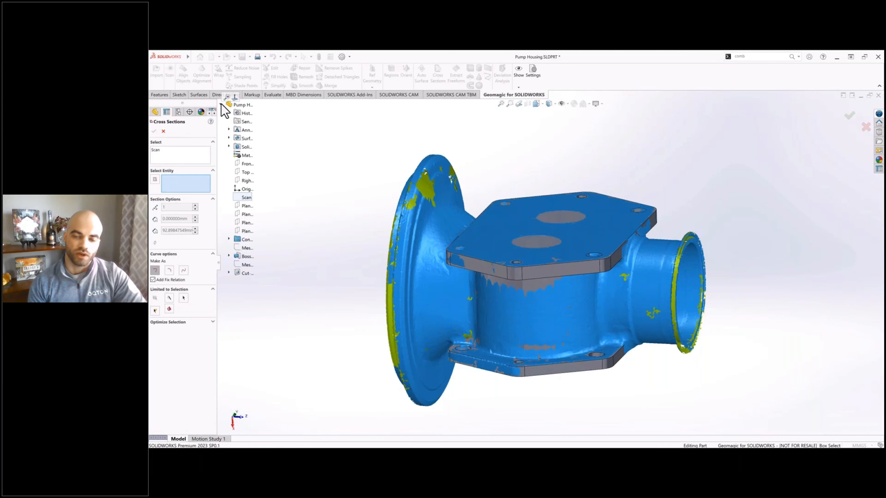
left_click(249, 172)
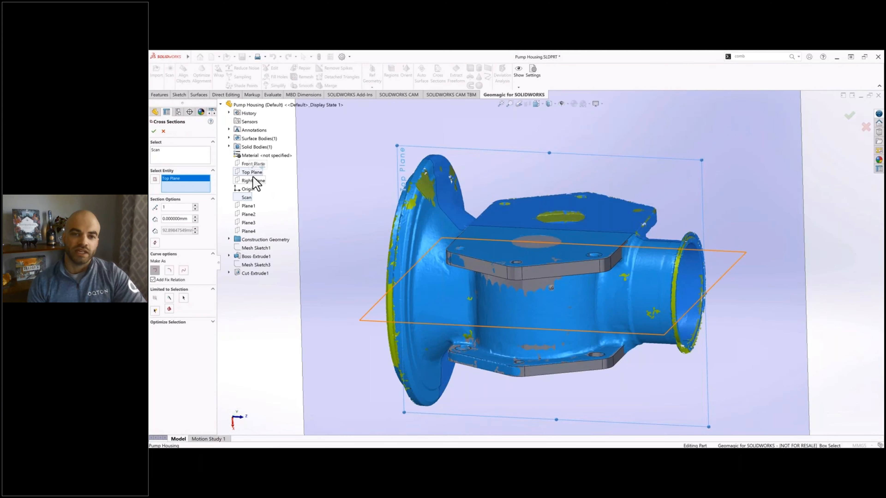
left_click(153, 132)
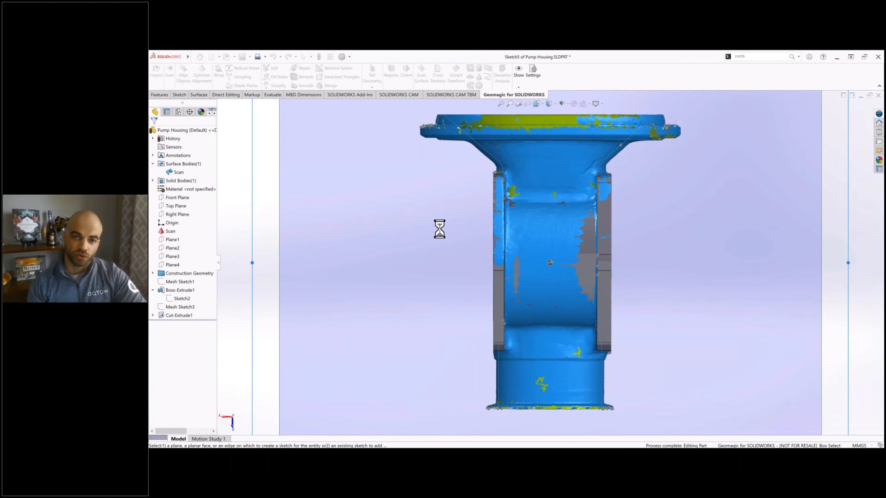
Step: Hide the scan surface body and the solid body so only the cross-section curves remain
scroll(445, 236, "up", 1)
left_click(176, 173)
key("Tab")
left_click(183, 182)
key("Tab")
scroll(555, 363, "down", 1)
mouse_move(537, 281)
middle_mouse_down("ctrl")
mouse_move(524, 334)
mouse_move(517, 286)
middle_mouse_up("ctrl")
scroll(520, 365, "up", 3)
scroll(520, 365, "down", 2)
mouse_move(440, 262)
middle_mouse_down("ctrl")
mouse_move(522, 408)
mouse_move(548, 241)
mouse_move(510, 284)
middle_mouse_up("ctrl")
scroll(539, 240, "down", 2)
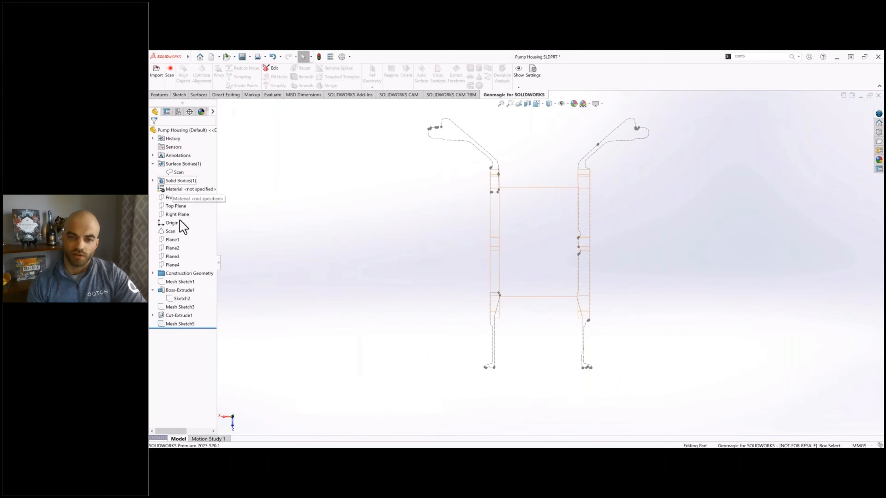
Step: Start a sketch on the Top Plane and draw a vertical axis line downward from the origin
left_click(179, 206)
left_click(183, 198)
left_click(190, 69)
left_click(551, 115)
left_click(549, 258)
key("Escape")
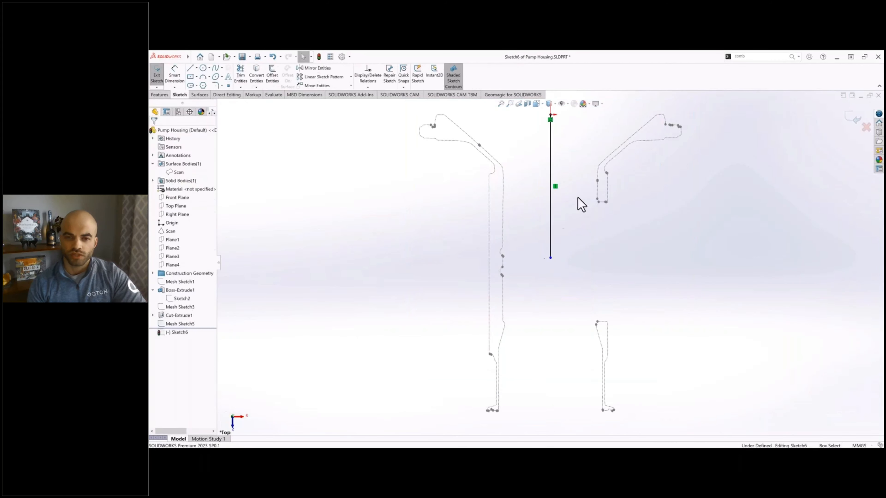
Step: Draw a horizontal line from the origin across the large flange's end face, extending past the section's outer edge
left_click(190, 69)
left_click(550, 115)
left_click(413, 115)
key("Escape")
middle_click_drag(551, 261, 585, 191, "ctrl")
left_click(585, 188)
key("Escape")
Step: Draw a short vertical line beside the inner wall of the narrow outlet section
scroll(527, 353, "down", 3)
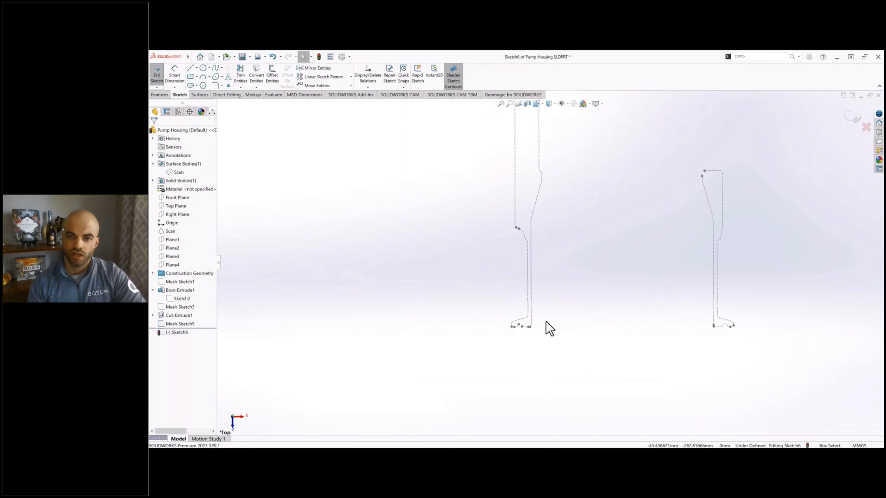
scroll(546, 325, "down", 4)
key("l")
left_click(544, 238)
left_click(537, 346)
key("Escape")
scroll(540, 354, "up", 6)
scroll(539, 353, "up", 2)
middle_click_drag(540, 354, 460, 419, "ctrl")
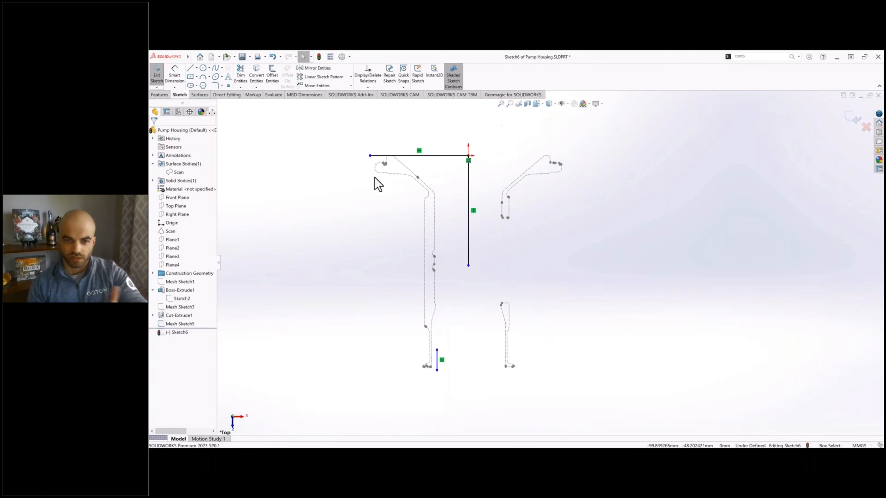
Step: Move the horizontal line's free end and the short vertical line across to the right half of the section
left_click_drag(370, 156, 572, 165)
scroll(429, 398, "down", 2)
left_click_drag(441, 342, 522, 337)
key("Escape")
scroll(542, 365, "down", 7)
middle_click_drag(541, 365, 540, 344, "ctrl")
Step: Add a horizontal line and short vertical line from the wall line's lower end, and move the wall line onto the outlet's inner wall
scroll(526, 266, "down", 3)
key("l")
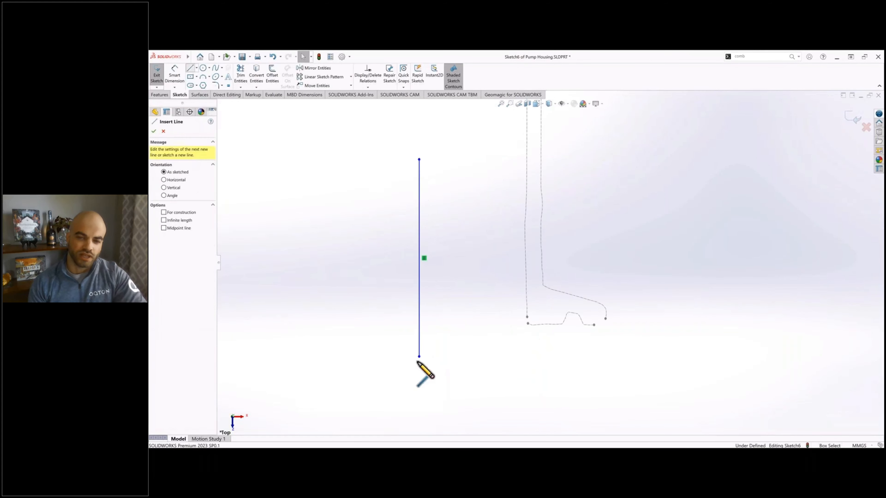
left_click(419, 356)
left_click(491, 356)
left_click(491, 338)
key("Escape")
left_click_drag(419, 294, 526, 294)
middle_click_drag(544, 330, 464, 310, "ctrl")
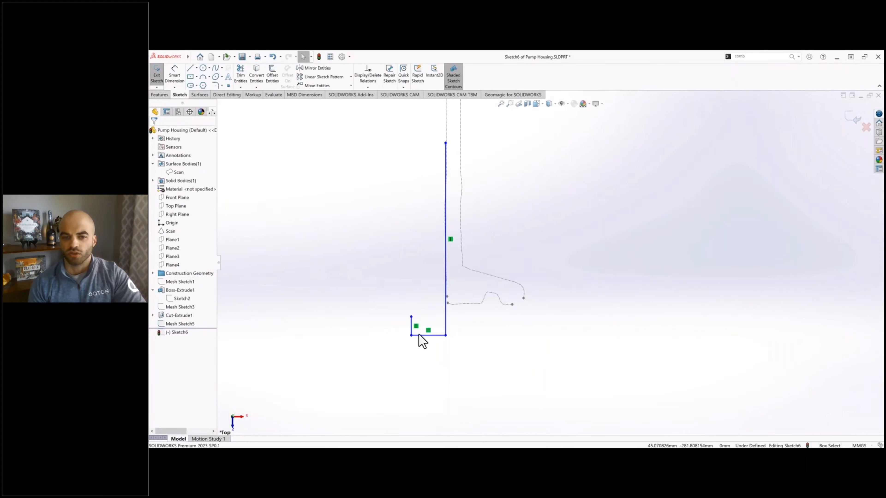
Step: Move the short vertical line to the small flange's outer edge and the horizontal line onto its end face
left_click_drag(411, 322, 555, 323)
left_click_drag(485, 335, 486, 304)
left_click_drag(556, 317, 525, 264)
scroll(489, 318, "down", 3)
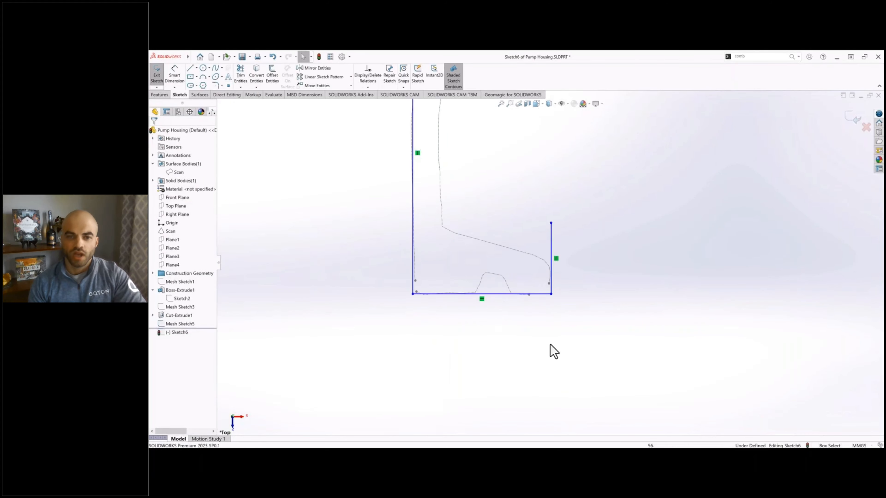
Step: Draw three crossing lines along both sloped sides and the floor of the groove in the small flange's end face
key("l")
scroll(513, 305, "down", 3)
left_click(486, 359)
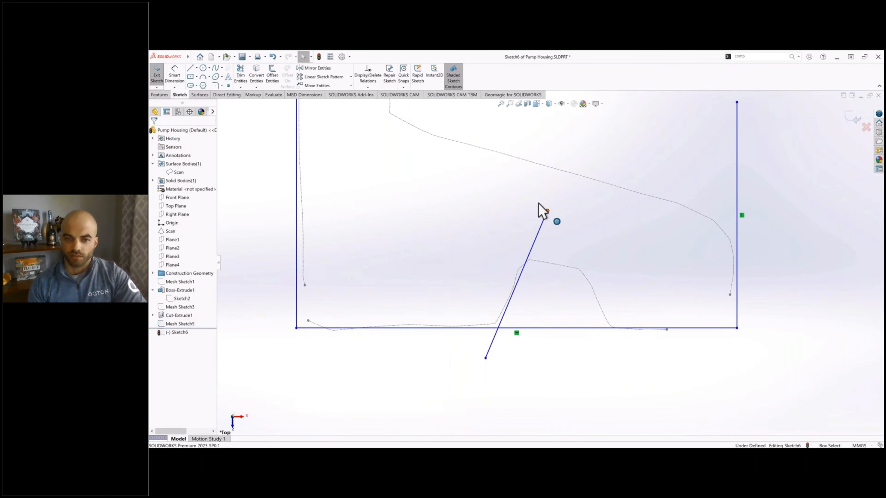
left_click(545, 211)
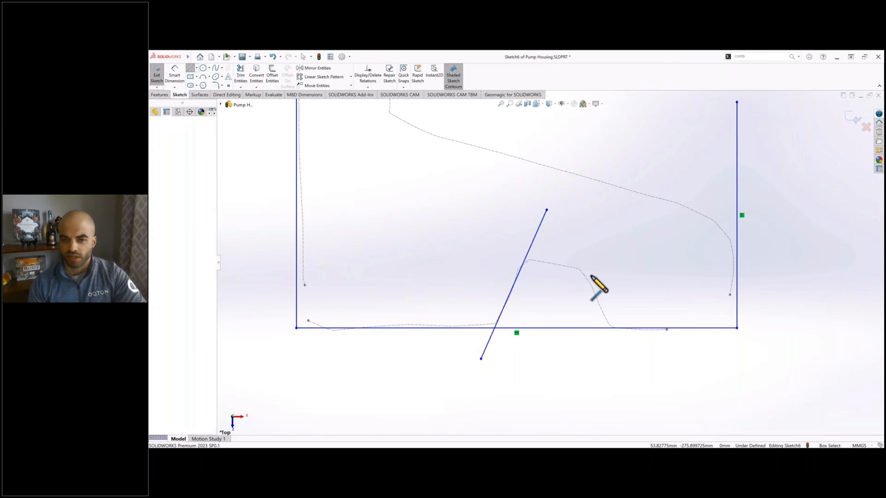
left_click(500, 253)
left_click(616, 275)
key("Escape")
key("l")
left_click(573, 246)
left_click(622, 354)
key("Escape")
scroll(622, 353, "up", 1)
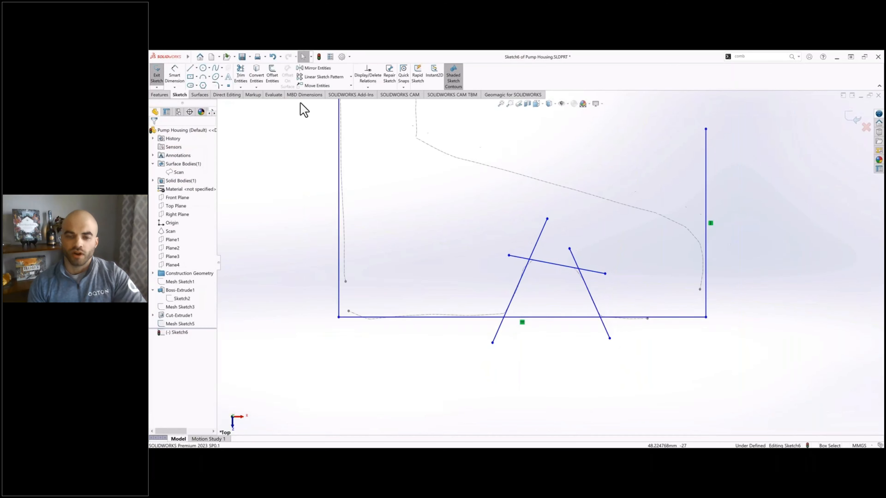
Step: Draw a sloped line along the back face of the small outlet flange
scroll(451, 206, "up", 2)
key("l")
left_click(475, 222)
left_click(593, 257)
key("Escape")
scroll(551, 264, "up", 3)
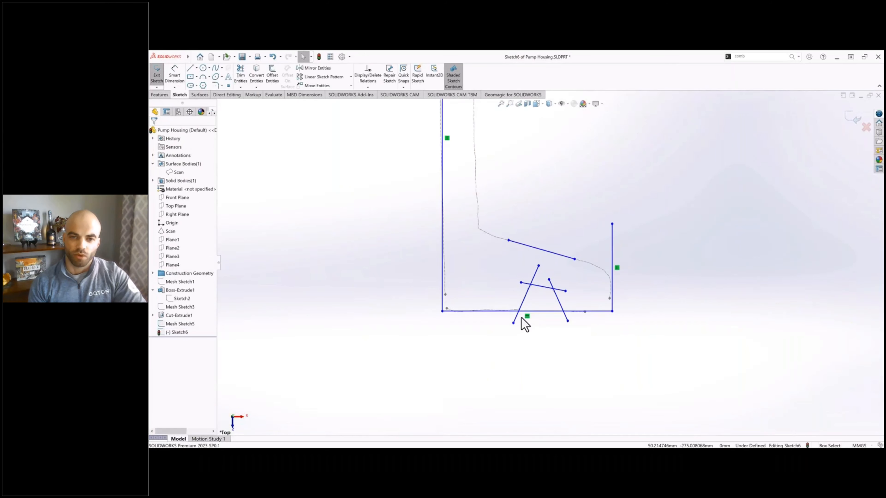
Step: Draw a vertical line along the outer wall of the outlet tube and fit it to the section
scroll(521, 318, "up", 4)
scroll(503, 181, "down", 4)
key("l")
left_click(514, 160)
left_click(514, 342)
key("Escape")
scroll(552, 264, "up", 7)
mouse_move(521, 291)
left_mouse_down()
mouse_move(522, 218)
mouse_move(514, 233)
left_mouse_up()
scroll(582, 331, "up", 1)
middle_click_drag(582, 332, 561, 345, "ctrl")
Step: Draw a slanted line along the tapered inner wall above the outlet tube
scroll(561, 345, "up", 3)
left_click(191, 69)
scroll(539, 263, "down", 4)
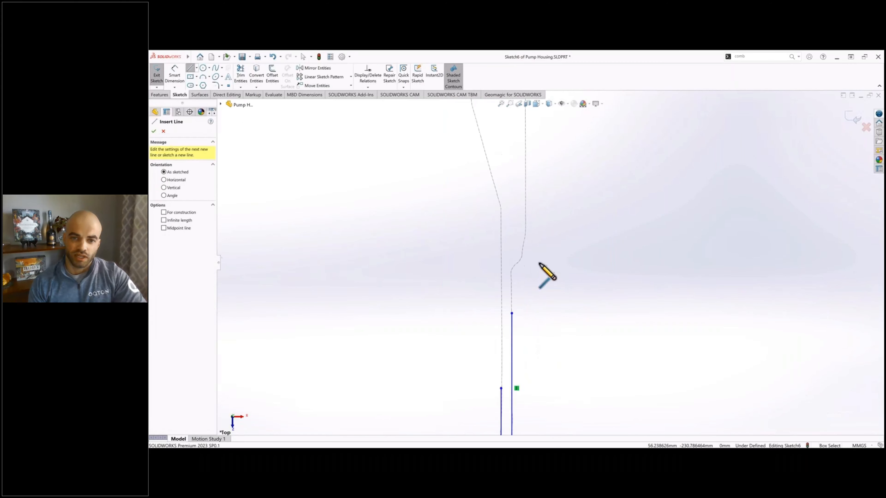
scroll(539, 263, "down", 3)
scroll(494, 259, "up", 4)
left_click(514, 185)
left_click(534, 250)
scroll(535, 249, "down", 5)
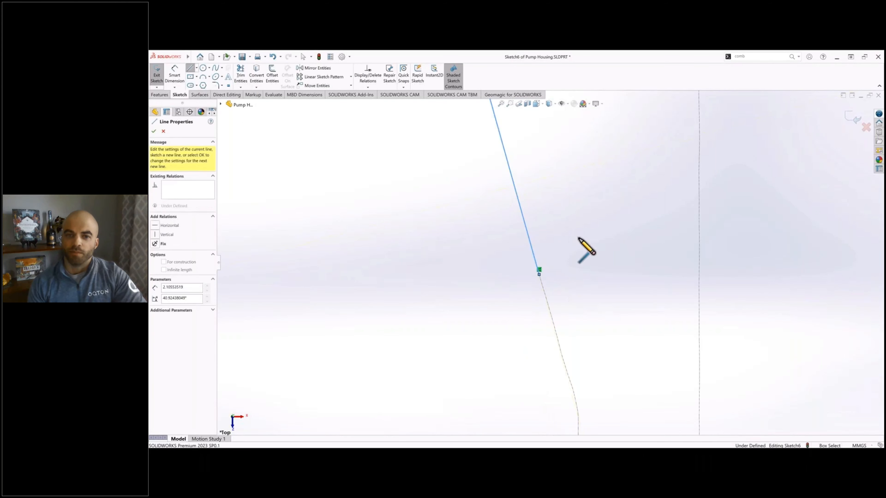
key("Escape")
Step: Draw a short vertical line above the taper and move it onto the inner wall of the section
scroll(501, 183, "up", 3)
scroll(544, 322, "up", 5)
left_click(191, 69)
left_click(547, 233)
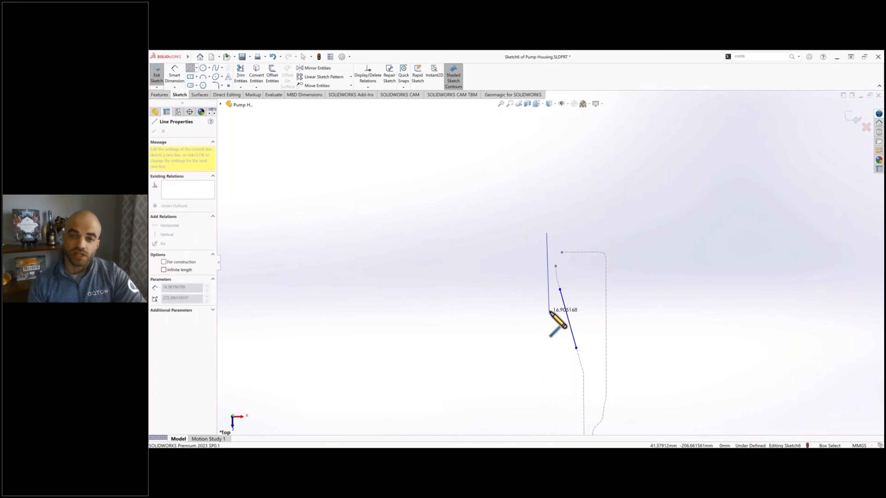
key("Escape")
scroll(557, 280, "down", 4)
left_click_drag(535, 267, 554, 265)
Step: Trim the groove lines and the end face line to leave a clean trapezoidal groove outline
scroll(552, 265, "up", 6)
scroll(617, 326, "up", 1)
middle_click_drag(635, 429, 564, 309, "ctrl")
key("t")
scroll(523, 366, "down", 6)
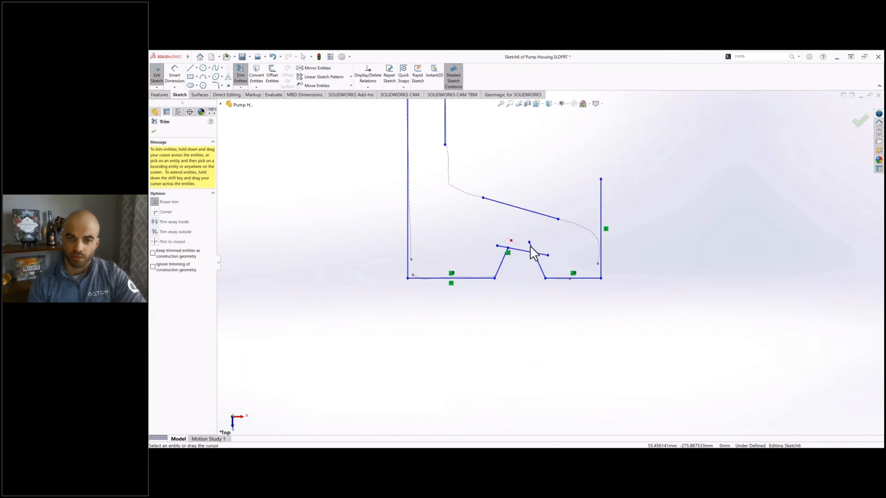
left_click_drag(503, 247, 502, 252)
left_click(169, 212)
key("Escape")
Step: Move the small flange's outer edge onto the section and corner-trim it with the sloped back line
left_click_drag(600, 249, 599, 248)
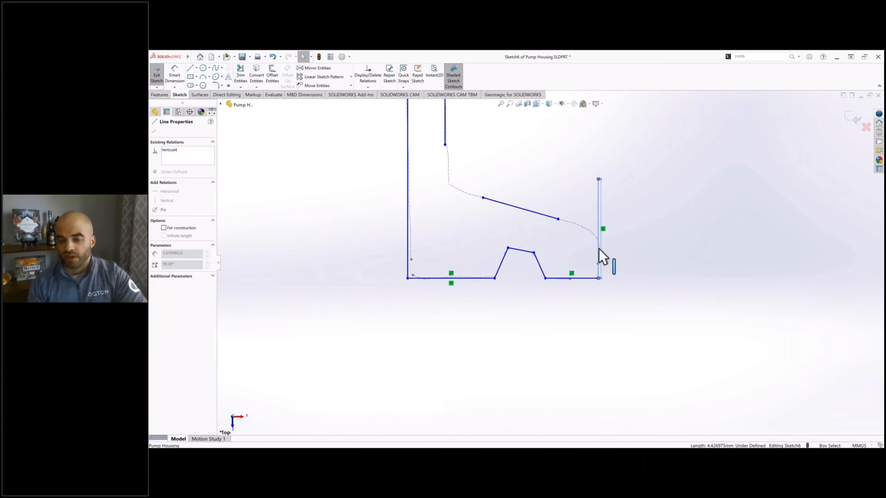
key("Escape")
key("t")
left_click(556, 218)
left_click(599, 249)
Step: Corner-trim the outlet's outer wall with the sloped flange line and join the inner wall lines at the taper
middle_click_drag(482, 139, 559, 240, "ctrl")
left_click(522, 227)
left_click(570, 300)
scroll(591, 288, "up", 9)
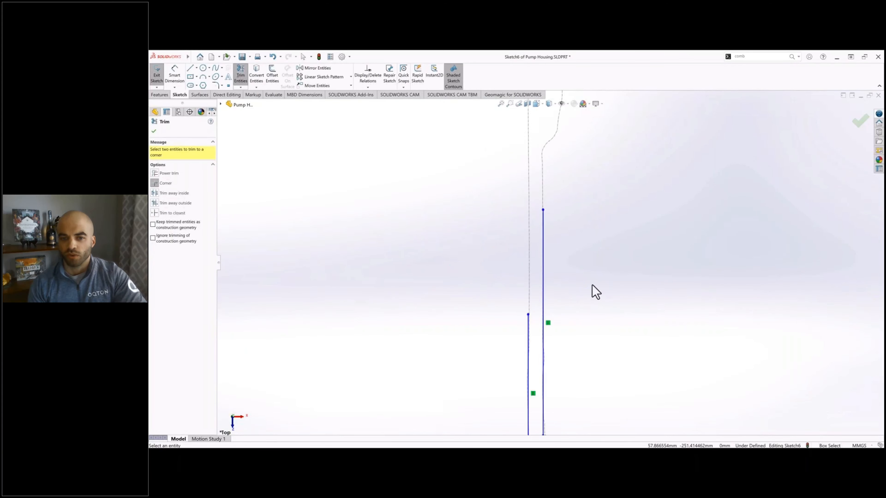
key("Escape")
scroll(589, 311, "down", 4)
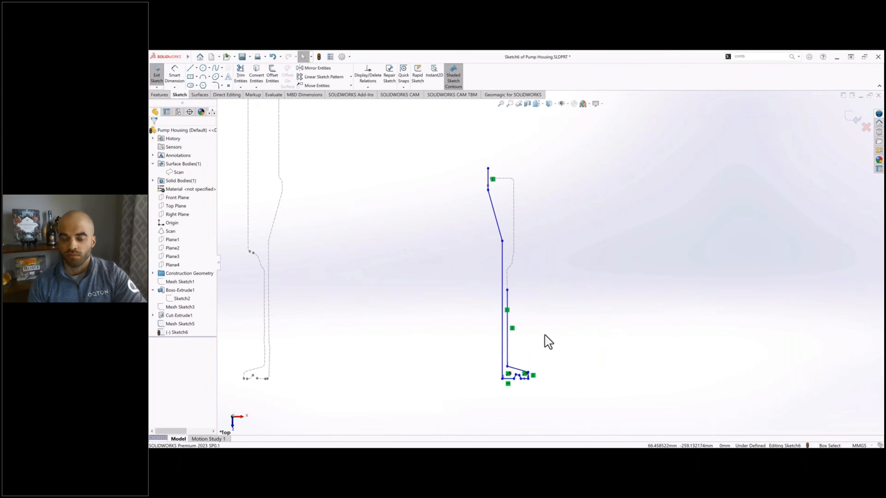
Step: Dimension the outlet's inner wall from the vertical axis line and the length of its outer wall line
key("d")
scroll(441, 335, "up", 3)
left_click(423, 119)
left_click(521, 378)
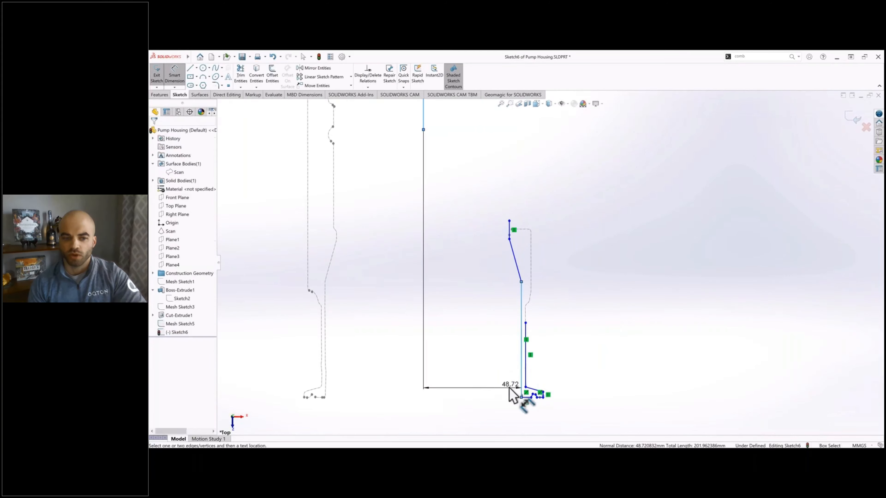
left_click(510, 386)
key("Return")
left_click(526, 377)
left_click(545, 366)
key("Return")
Step: Dimension the small flange's radial width and the end face segment between the inner wall and the groove
scroll(530, 380, "down", 4)
scroll(522, 380, "down", 3)
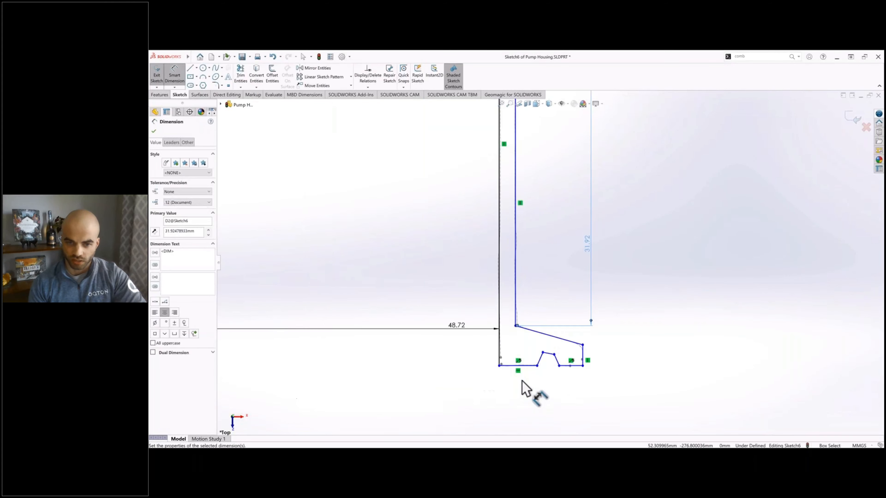
left_click(583, 353)
left_click(500, 352)
left_click(514, 389)
key("Return")
left_click(525, 366)
left_click(515, 390)
key("Return")
Step: Dimension the groove's depth at both sides and the width of its opening
scroll(558, 381, "down", 4)
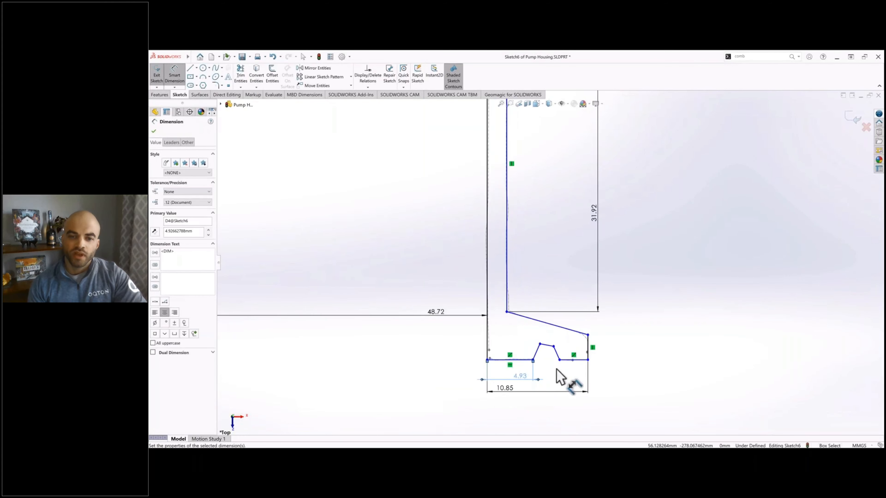
left_click(528, 323)
left_click(502, 321)
key("Return")
left_click(560, 327)
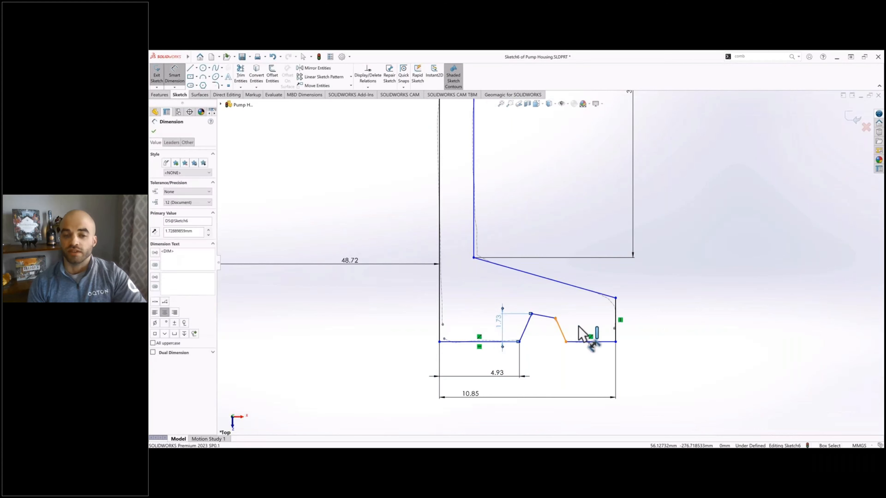
left_click(581, 327)
key("Return")
left_click(520, 342)
left_click(567, 342)
left_click(558, 360)
key("Return")
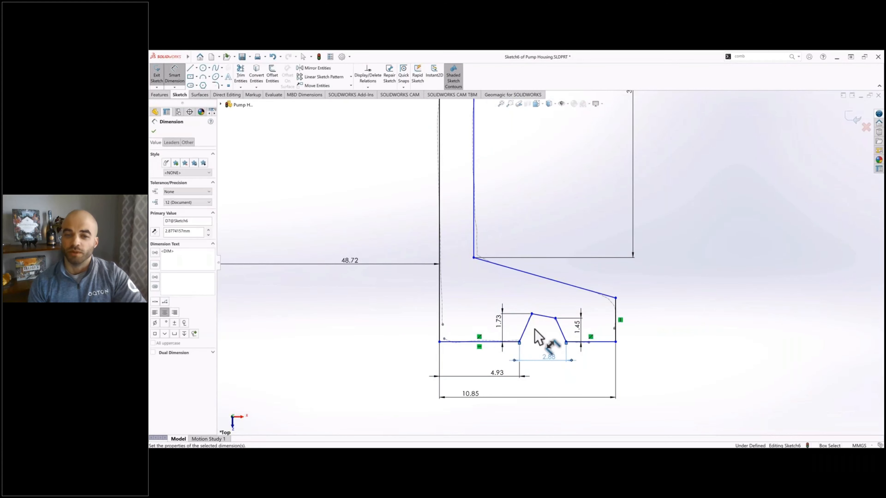
Step: Dimension the angle of the groove's inner side and the distance from the horizontal origin line to the small flange's end face
left_click(526, 329)
left_click(510, 342)
left_click(511, 335)
key("Return")
scroll(459, 353, "up", 6)
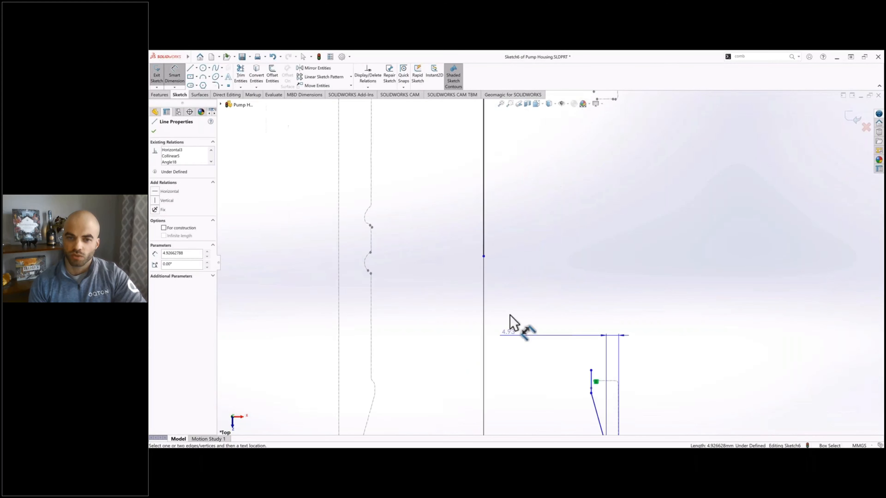
left_click(504, 210)
key("Return")
scroll(581, 399, "down", 12)
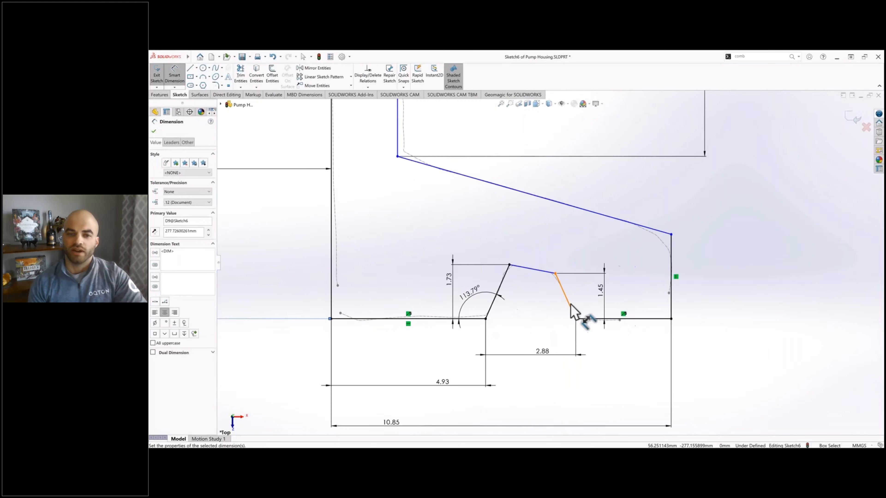
Step: Dimension the angle of the groove's outer side and the height of the small flange's outer edge
left_click(570, 305)
left_click(589, 309)
left_click(584, 299)
key("Return")
scroll(627, 288, "up", 1)
left_click(635, 277)
left_click(658, 267)
key("Return")
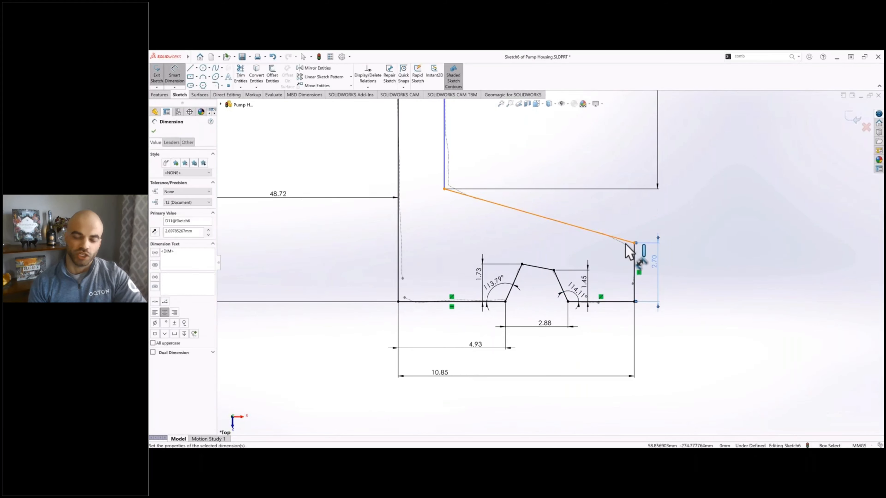
Step: Dimension the small flange's sloped line by its angle to the outer edge and its horizontal width
left_click(626, 240)
left_click(635, 260)
left_click(624, 254)
key("Return")
middle_click_drag(551, 222, 575, 247, "ctrl")
left_click(562, 261)
left_click(551, 226)
key("Return")
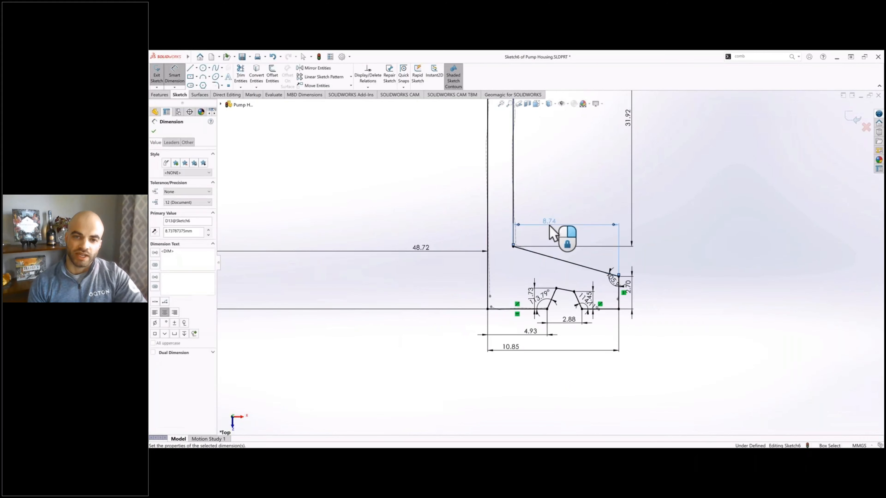
Step: Dimension the outlet's inner wall length and the angle and vertical height of the sloped line above it
scroll(550, 223, "up", 5)
middle_click_drag(565, 105, 568, 293, "ctrl")
key("Escape")
scroll(576, 370, "up", 3)
left_click(175, 76)
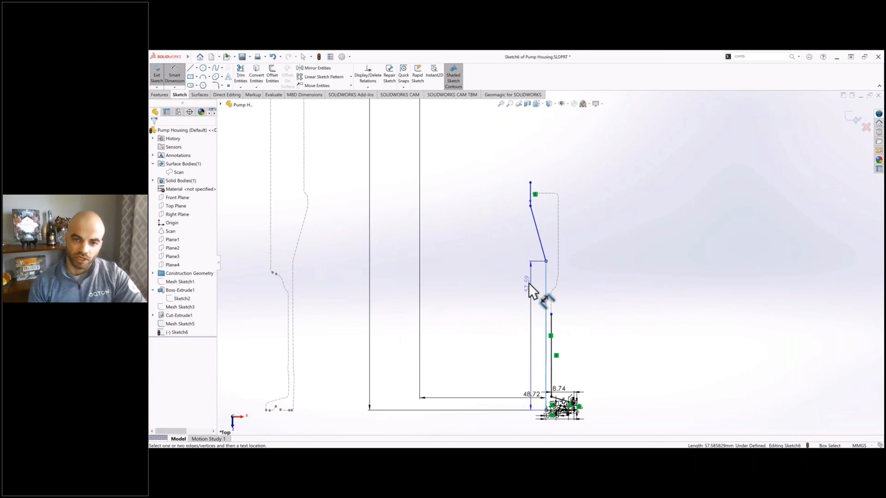
left_click(542, 246)
left_click(539, 219)
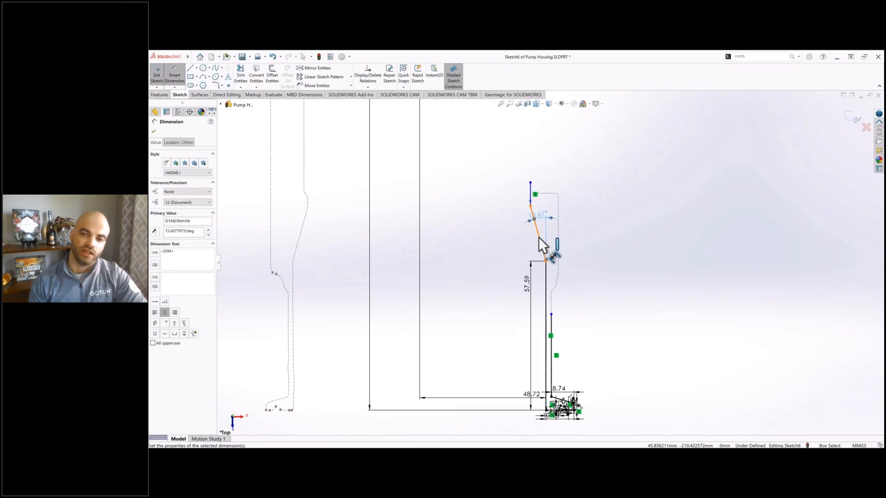
left_click(539, 237)
left_click(518, 227)
Step: Dimension the short vertical line above the slope at 10 mm
left_click(519, 193)
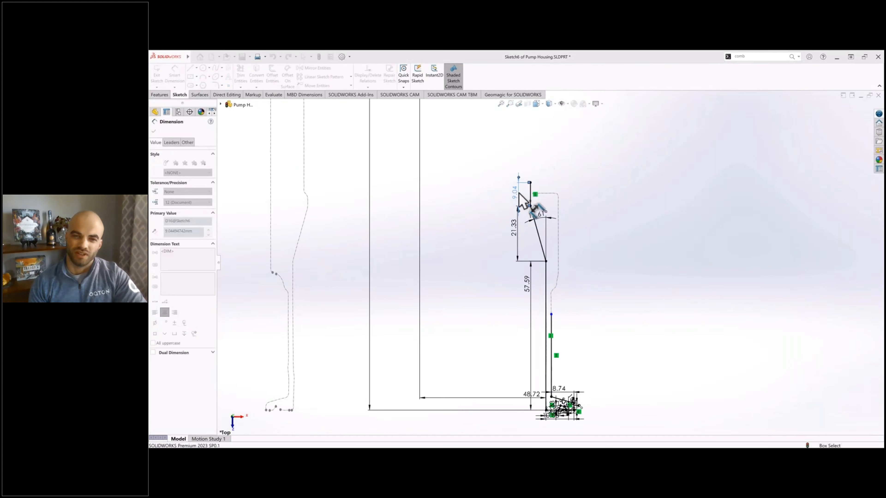
type("10")
key("Return")
key("Escape")
Step: Show the scan mesh over the sketch to compare them from an angle, hide it and return to the Top view
left_click(171, 232)
left_click(194, 217)
scroll(532, 279, "up", 1)
middle_click_drag(532, 279, 530, 266)
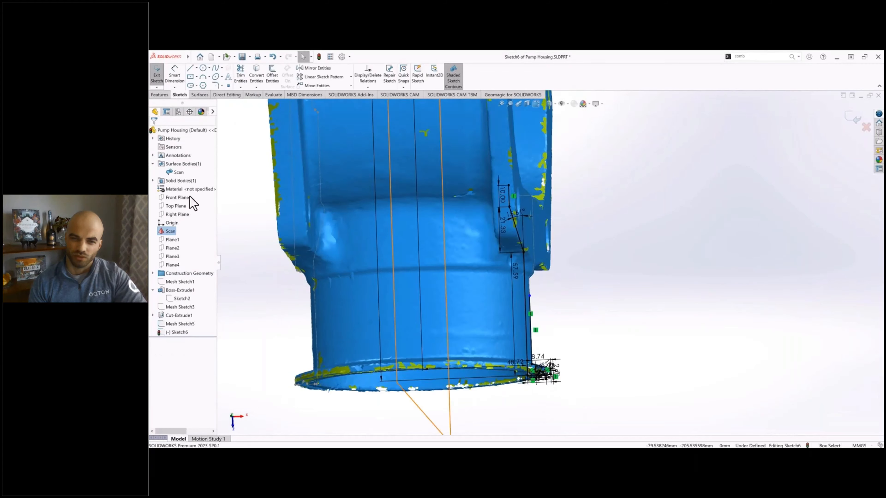
left_click(178, 172)
left_click(183, 169)
key("space")
left_click(508, 296)
Step: Sketch a horizontal and a vertical line at the outer wall's shoulder and align the vertical one, about 2.9 mm long, with the section curve
scroll(534, 294, "down", 8)
scroll(545, 300, "down", 3)
key("l")
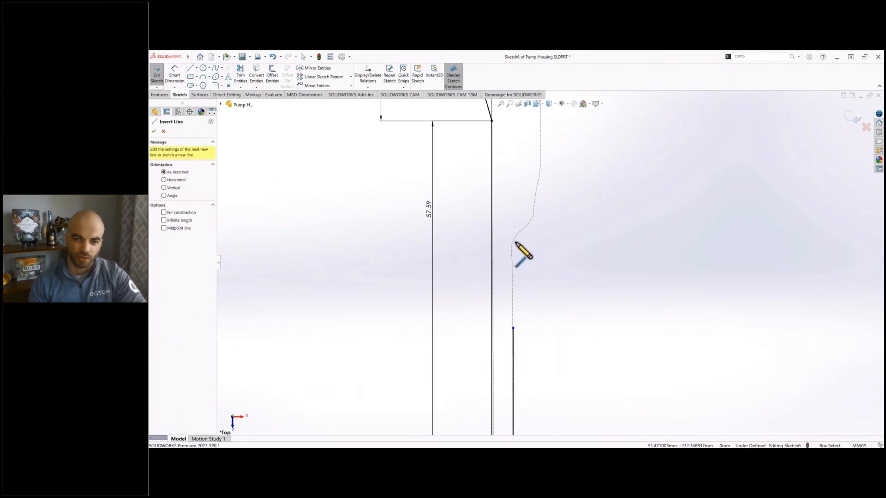
left_click(543, 229)
left_click(544, 201)
key("Escape")
scroll(534, 237, "down", 3)
left_click_drag(536, 224, 532, 204)
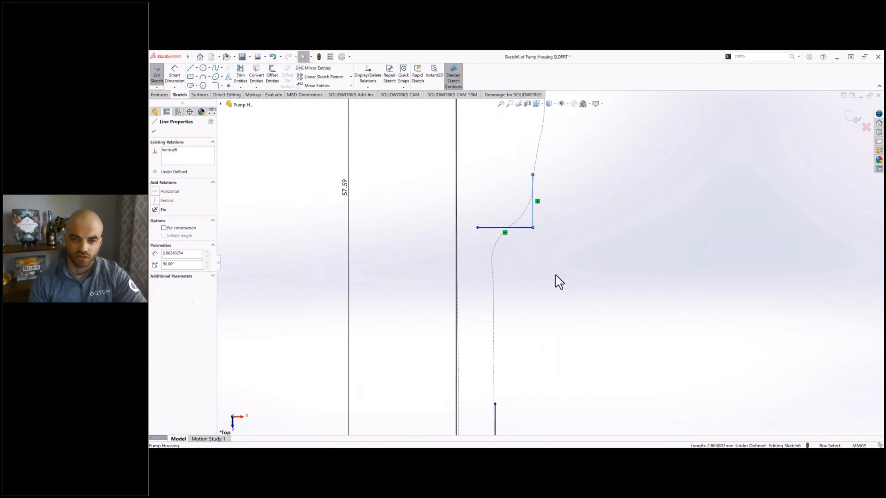
Step: Trim the outer wall line and the shoulder's horizontal line to a common corner
left_click(556, 275)
scroll(554, 272, "up", 6)
left_click(244, 75)
left_click(541, 253)
left_click(535, 309)
key("Escape")
Step: Dimension the outer wall line's length and the width of the horizontal shoulder
left_click(176, 74)
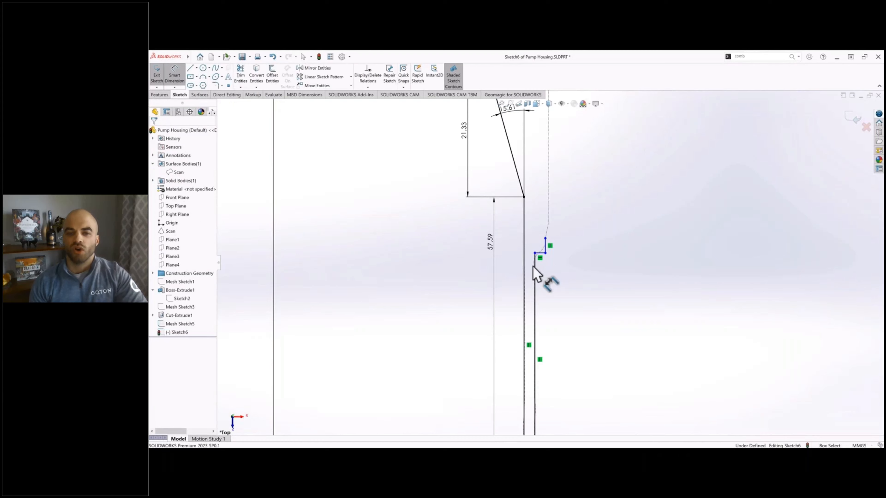
left_click(535, 270)
scroll(542, 260, "down", 3)
left_click(548, 241)
left_click(567, 286)
key("Return")
Step: Extend the vertical line above the shoulder upward past the top of the inner profile
scroll(603, 259, "up", 9)
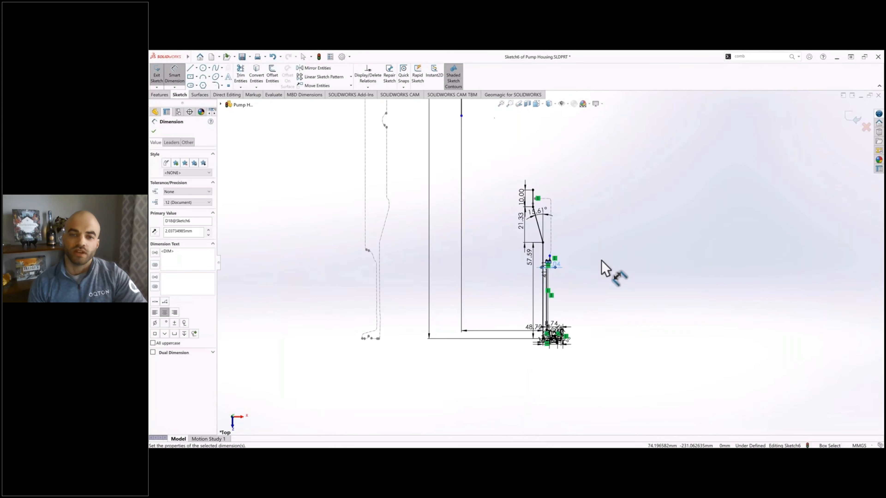
scroll(603, 260, "down", 3)
key("Escape")
left_click_drag(520, 261, 512, 127)
left_click(579, 202)
scroll(578, 201, "up", 3)
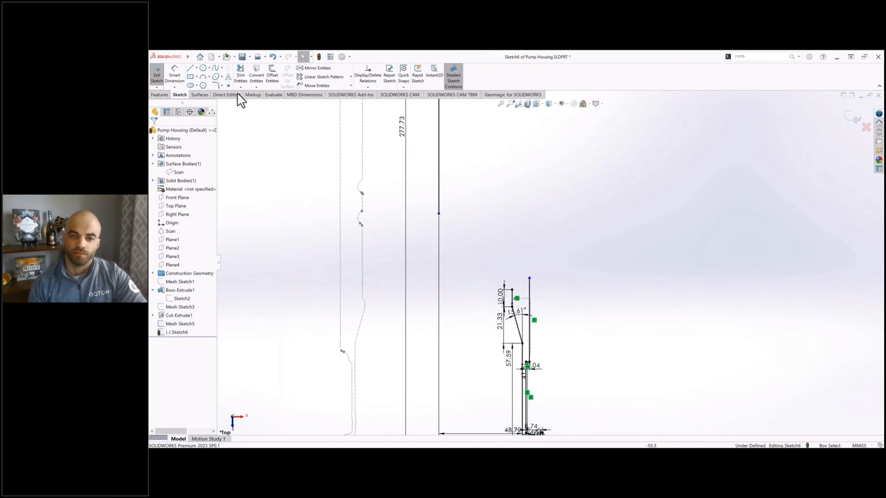
Step: Connect the top of the inner profile's short vertical line to the vertical axis line with a horizontal line meeting it at a corner
left_click(512, 290)
key("Escape")
left_click(498, 244)
left_click(523, 262)
scroll(523, 263, "up", 5)
scroll(520, 261, "down", 2)
left_click_drag(517, 300, 516, 196)
left_click(505, 220)
scroll(505, 219, "down", 3)
scroll(528, 214, "up", 1)
left_click_drag(528, 331, 529, 345)
left_click(581, 299)
scroll(582, 299, "down", 2)
scroll(509, 183, "up", 2)
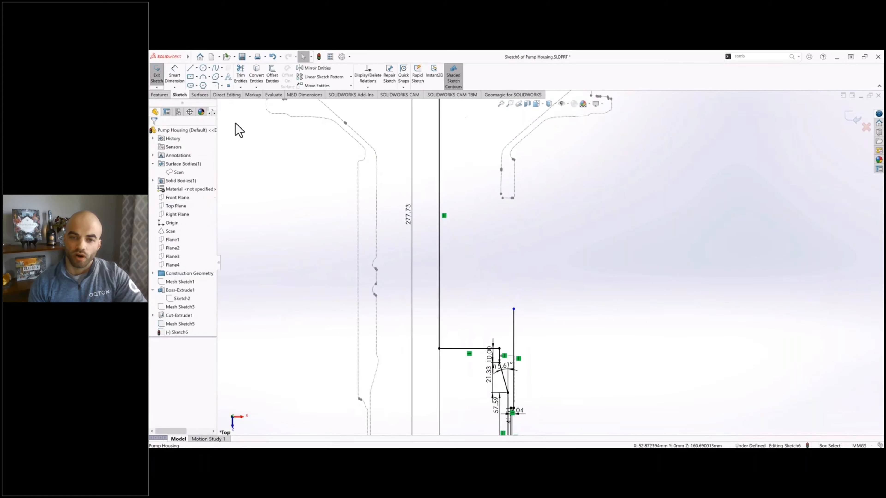
Step: Draw a horizontal line inward from the top of the outer vertical line, followed by a short vertical line upward
left_click(190, 68)
left_click(513, 309)
left_click(464, 309)
Step: Dimension the distance between the two horizontal lines at 10 mm
left_click(182, 72)
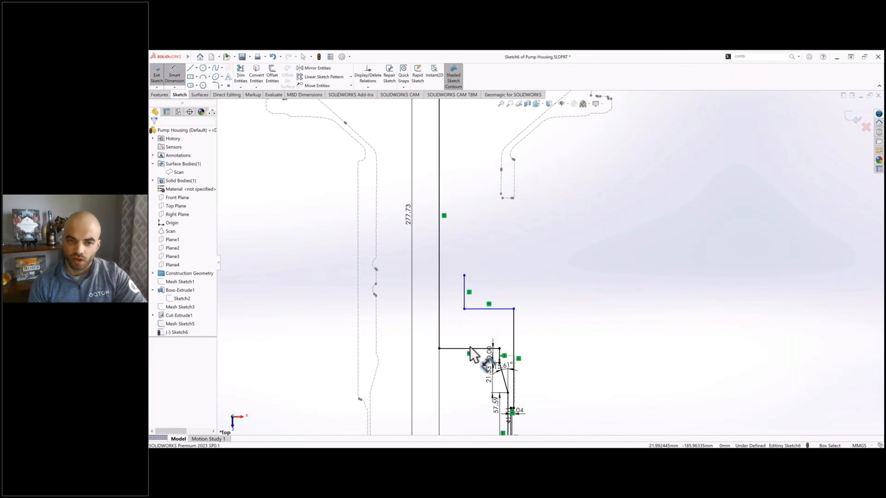
left_click(470, 349)
left_click(480, 309)
left_click(476, 338)
type("10")
key("Return")
Step: Dimension the distance from the vertical axis line to the short vertical line at 10 mm
scroll(520, 275, "up", 1)
middle_click_drag(520, 275, 501, 288, "ctrl")
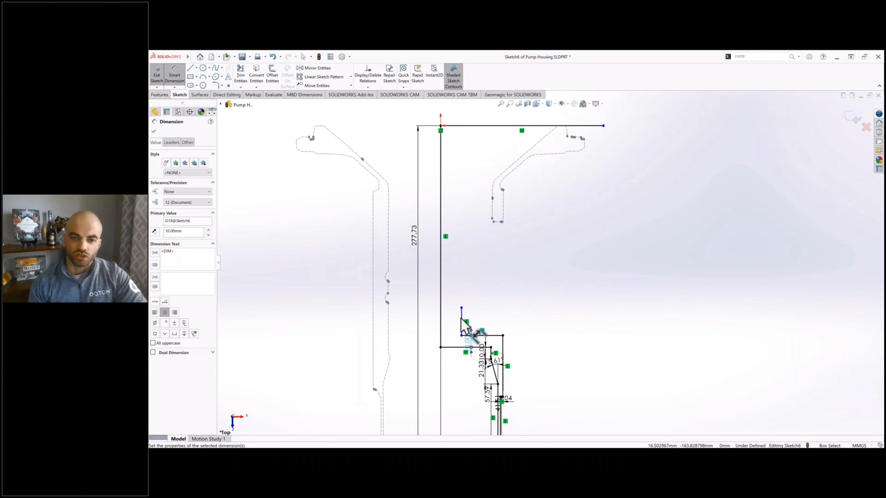
left_click(461, 314)
left_click(439, 310)
left_click(451, 309)
type("10")
key("Return")
Step: Sketch a vertical line across the horizontal origin line and align it with the inner edge of the round flange's section curve
middle_click_drag(573, 131, 555, 174, "ctrl")
key("l")
scroll(555, 175, "down", 8)
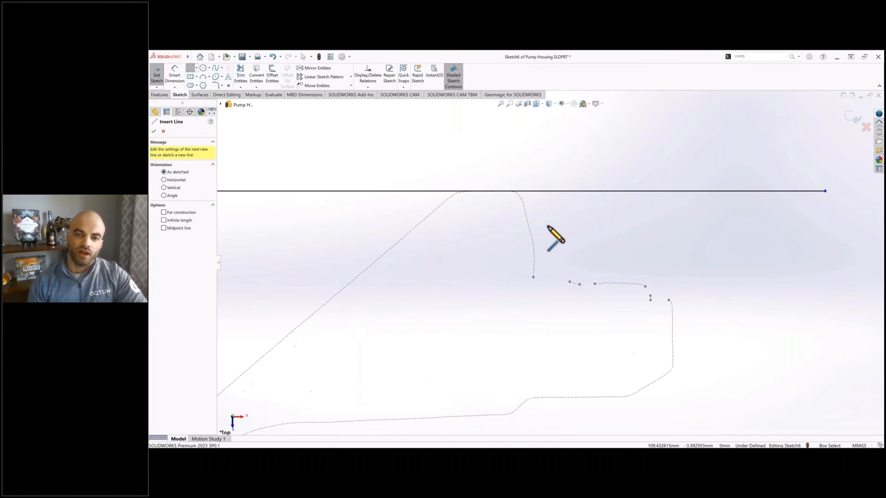
left_click_drag(532, 156, 532, 320)
key("Escape")
left_click_drag(532, 261, 534, 261)
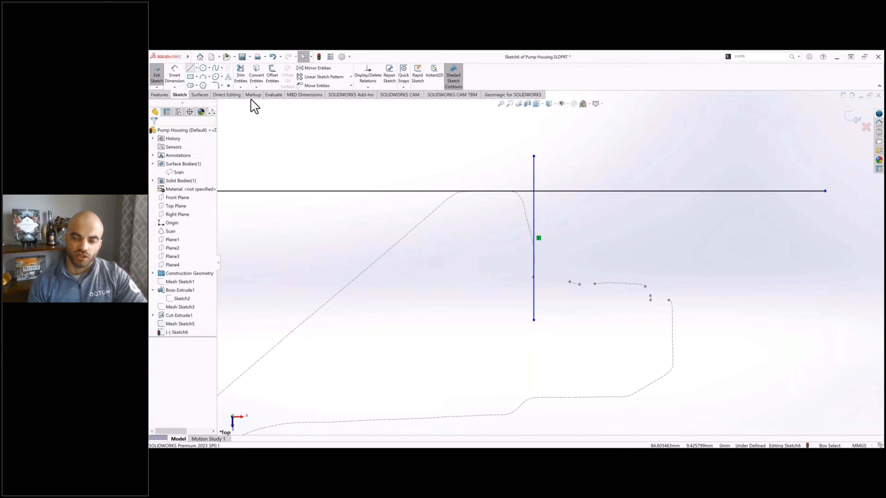
Step: Sketch a slanted line across the vertical line and shift it onto the sloped part of the flange's section curve
left_click(190, 68)
left_click(503, 162)
key("Escape")
left_click(516, 156)
left_click(548, 292)
key("Escape")
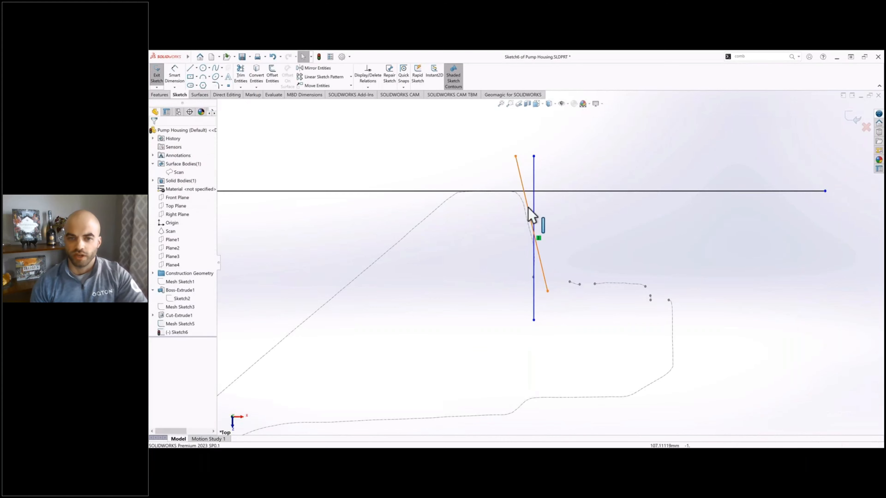
left_click_drag(529, 209, 525, 210)
Step: Sketch a horizontal line along the round flange's ledge and a vertical line aligned with the small step at its outer end
key("l")
left_click(475, 284)
left_click(703, 284)
key("Escape")
key("l")
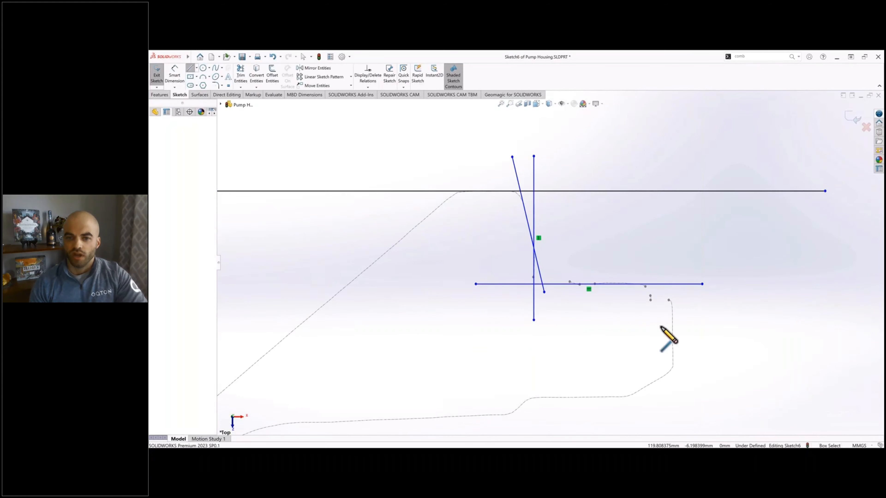
left_click(649, 249)
left_click(648, 345)
key("Escape")
left_click_drag(648, 311, 651, 312)
Step: Sketch a horizontal line through the small step and a vertical line aligned with the round flange's outermost edge
key("l")
left_click(616, 300)
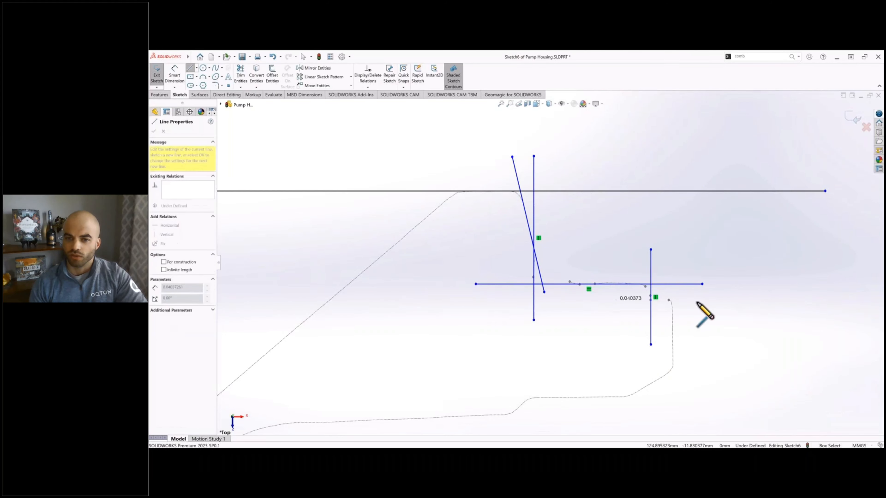
left_click(697, 300)
key("Escape")
key("l")
left_click(727, 247)
left_click(728, 352)
key("Escape")
left_click_drag(727, 345, 673, 342)
Step: Sketch a slanted line along the round flange's outer chamfer and a line along the flat underside beside it
middle_click_drag(573, 322, 580, 251, "ctrl")
key("l")
left_click(694, 293)
left_click(619, 338)
key("Escape")
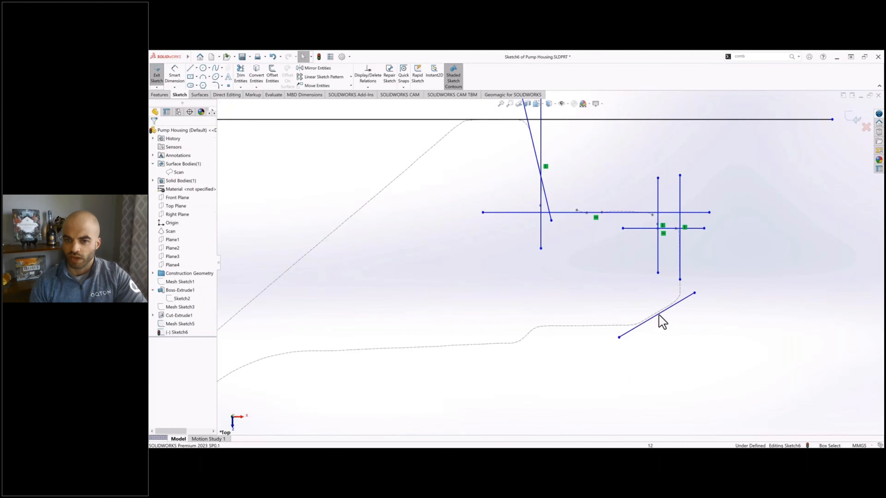
left_click_drag(659, 315, 658, 313)
left_click(190, 68)
left_click(553, 326)
left_click(618, 326)
key("Escape")
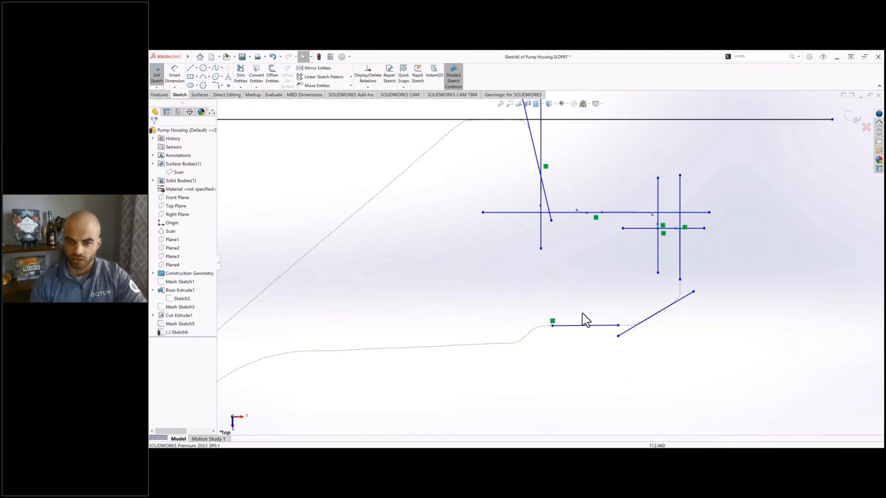
Step: Sketch a slanted line over the underside's transition and a line along the longer, slightly sloped underside curve
key("l")
left_click(500, 360)
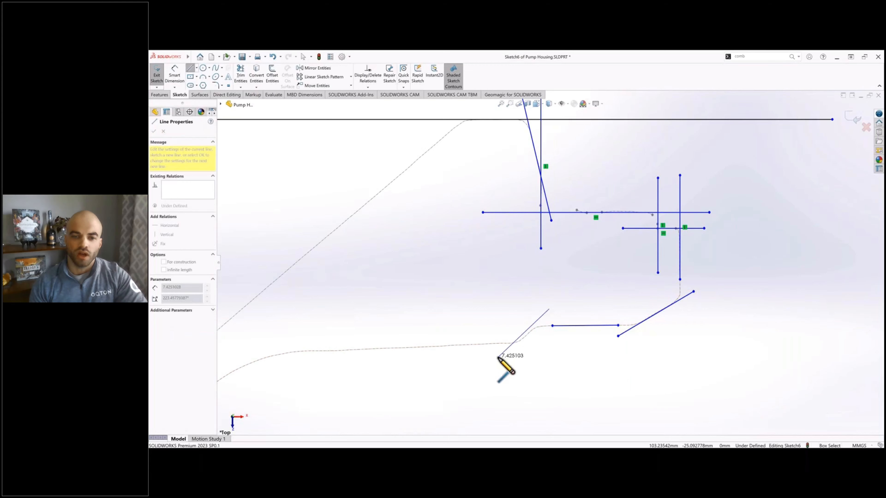
left_click(551, 312)
key("Escape")
left_click(347, 350)
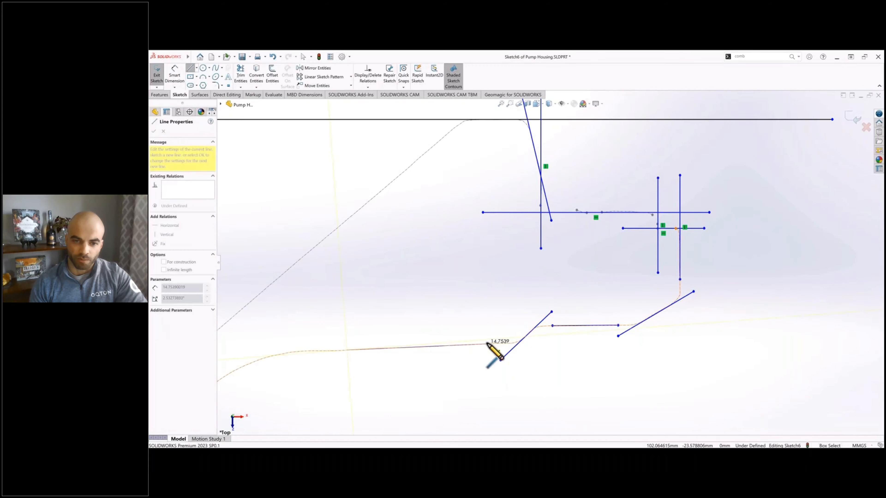
left_click(487, 344)
key("Escape")
Step: Trim the round flange's lines to corners from the horizontal origin line around to the outer chamfer line
scroll(349, 349, "up", 1)
left_click(241, 74)
scroll(502, 170, "down", 2)
mouse_move(471, 165)
left_mouse_down()
mouse_move(532, 203)
mouse_move(521, 256)
mouse_move(488, 290)
left_mouse_up()
middle_click_drag(637, 268, 550, 243, "ctrl")
mouse_move(554, 251)
left_mouse_down()
mouse_move(588, 251)
mouse_move(607, 273)
mouse_move(584, 299)
left_mouse_up()
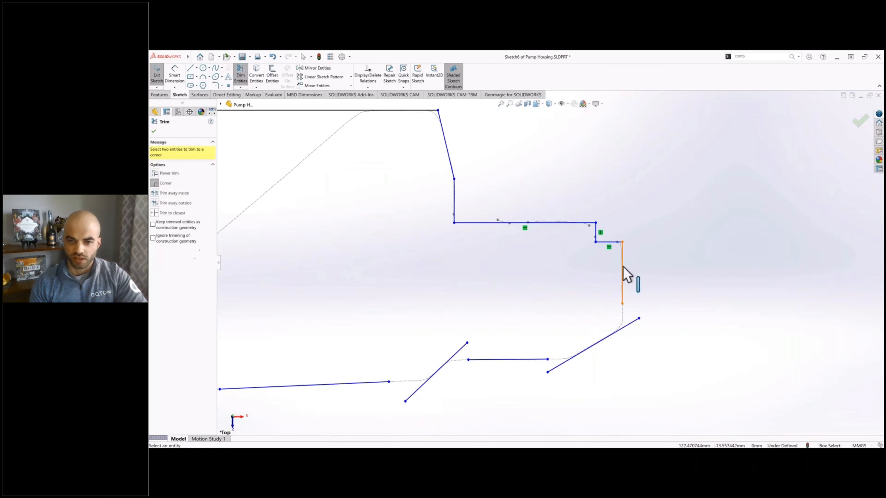
left_click(623, 273)
Step: Trim the chamfer line, flat underside, slanted transition and long underside line to consecutive corners
left_click(586, 349)
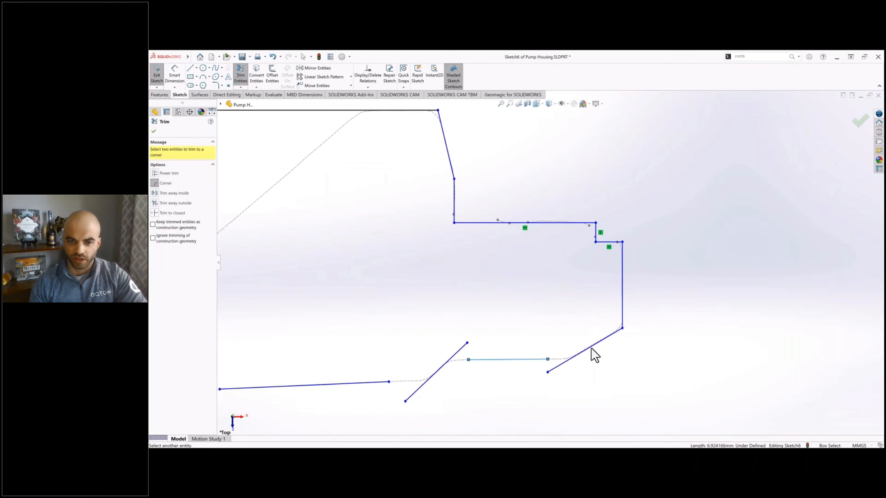
left_click(435, 372)
left_click(432, 375)
left_click(381, 383)
scroll(589, 260, "up", 6)
key("Escape")
middle_click_drag(599, 293, 542, 283, "ctrl")
right_click_drag(543, 258, 544, 224)
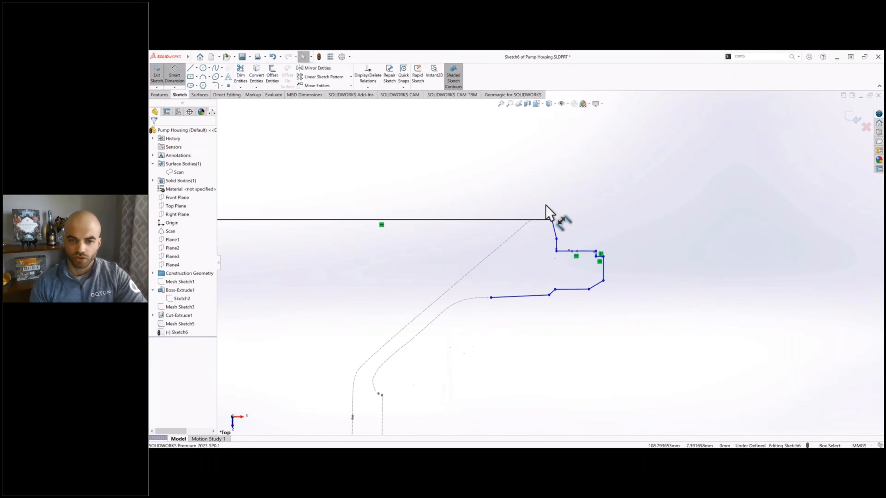
Step: Dimension the horizontal origin line's length, its angle to the adjoining slanted line, and the slanted line's vertical height
left_click(541, 220)
left_click(557, 204)
scroll(554, 220, "down", 6)
left_click(540, 220)
left_click(550, 231)
left_click(539, 241)
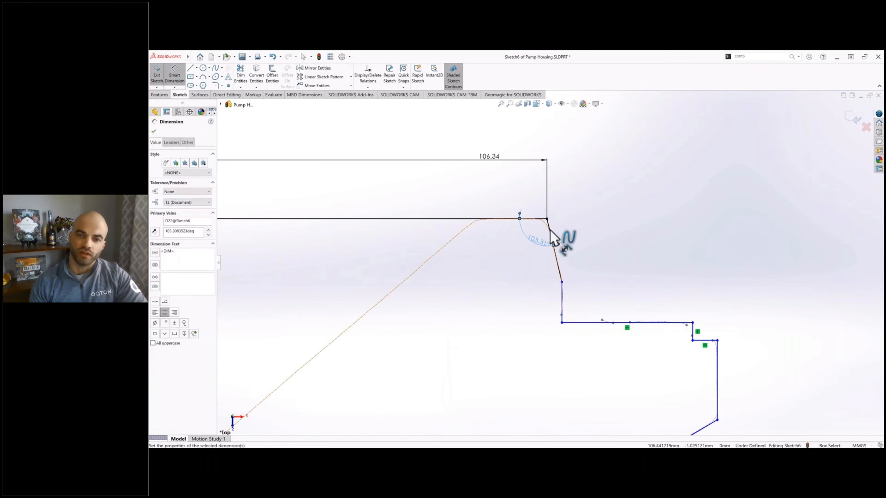
left_click(551, 234)
left_click(584, 238)
key("Return")
Step: Dimension the short vertical line below the slanted line and the long horizontal flange line next to it
left_click(562, 297)
left_click(530, 297)
key("Return")
left_click(590, 323)
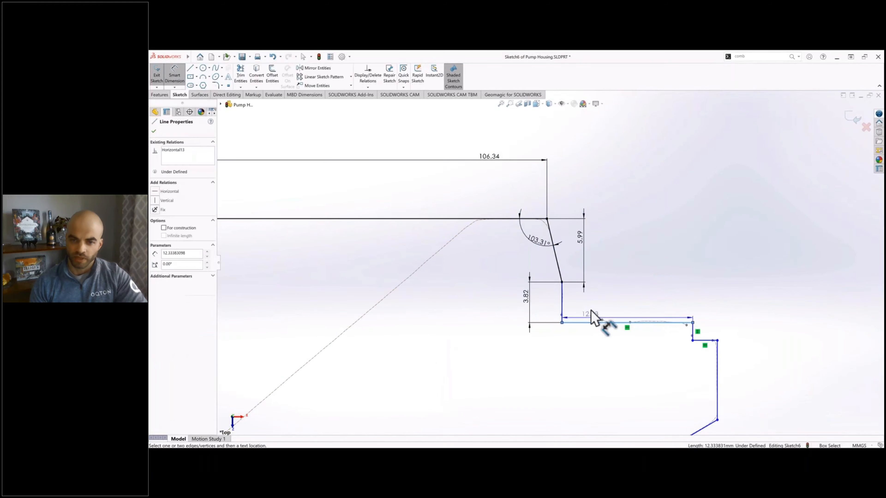
left_click(591, 308)
key("Return")
Step: Dimension the height and width of the small step at the round flange's outer edge
left_click(693, 332)
left_click(758, 333)
key("Return")
left_click(704, 340)
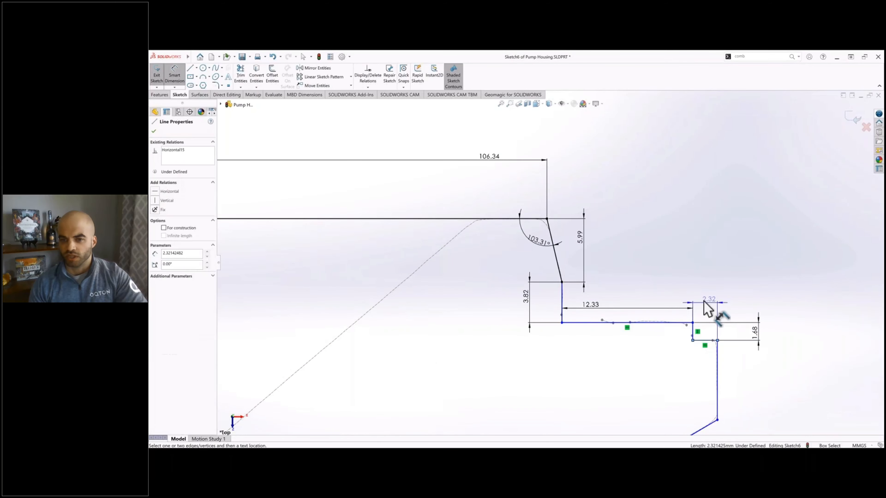
left_click(708, 303)
key("Return")
Step: Dimension the vertical distance from the origin line to the flange's long horizontal line and the outer vertical line's length
scroll(597, 335, "up", 1)
left_click(585, 313)
left_click(538, 227)
left_click(636, 234)
key("Return")
left_click(690, 353)
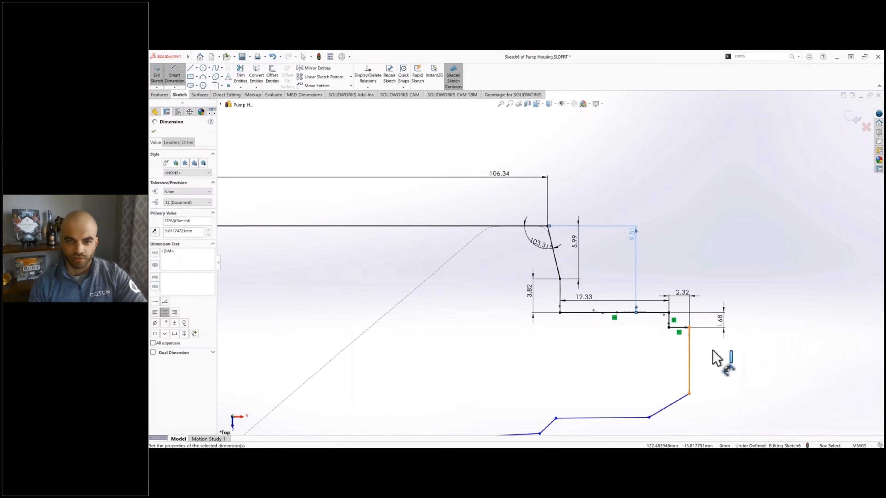
left_click(714, 354)
key("Return")
Step: Dimension the angle between the outer vertical line and the chamfer line, and the chamfer's horizontal width
left_click(689, 382)
left_click(679, 400)
left_click(681, 379)
key("Return")
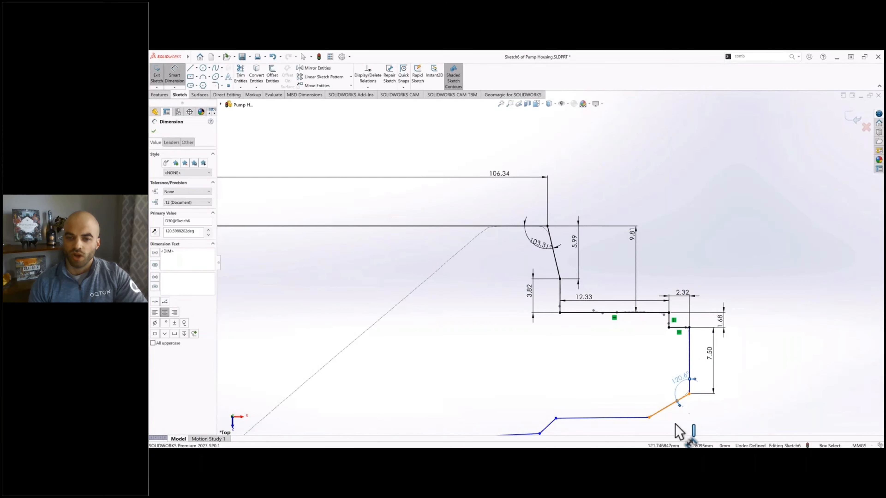
left_click(672, 405)
left_click(684, 419)
key("Return")
Step: Dimension the angle between the flat underside and the outer vertical line, and give the outer line a vertical relation
middle_click_drag(612, 340, 635, 254, "ctrl")
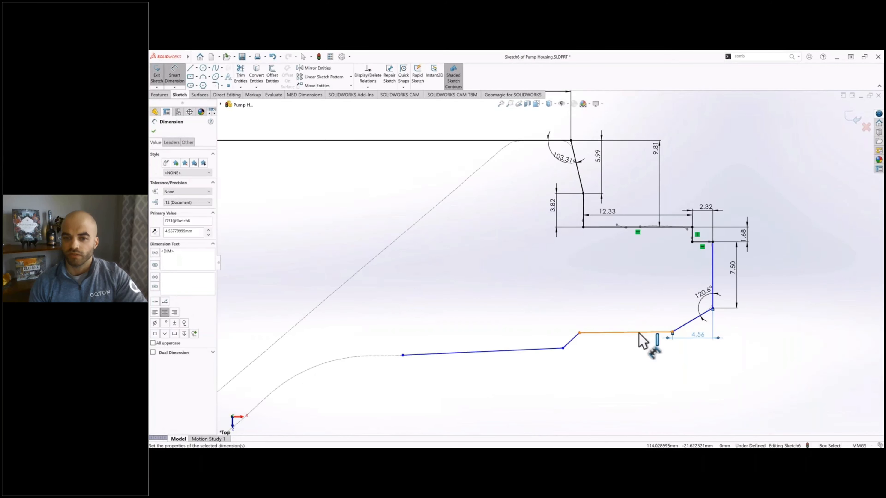
left_click(639, 333)
left_click(713, 281)
left_click(665, 281)
key("Return")
key("Escape")
left_click(713, 273)
left_click(736, 252)
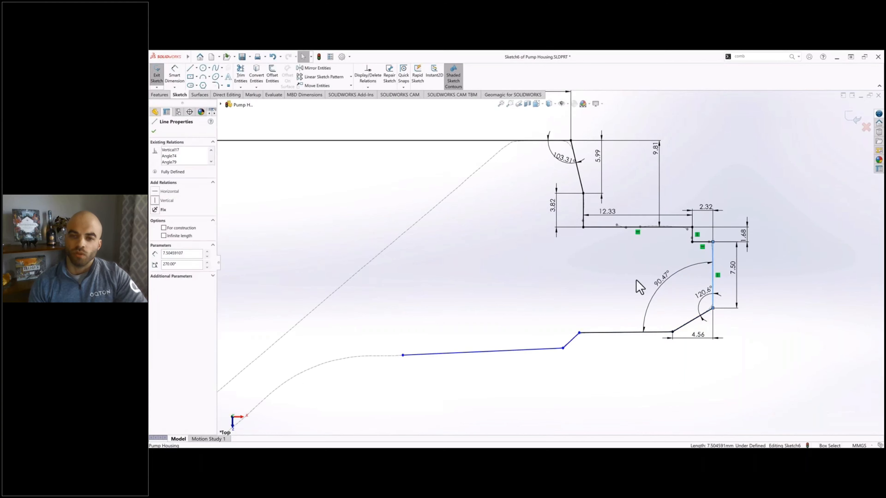
left_click(637, 281)
Step: Dimension the angle between the slanted transition and the flat underside, and the flat underside's horizontal length
left_click(176, 81)
left_click(571, 340)
left_click(592, 330)
left_click(596, 327)
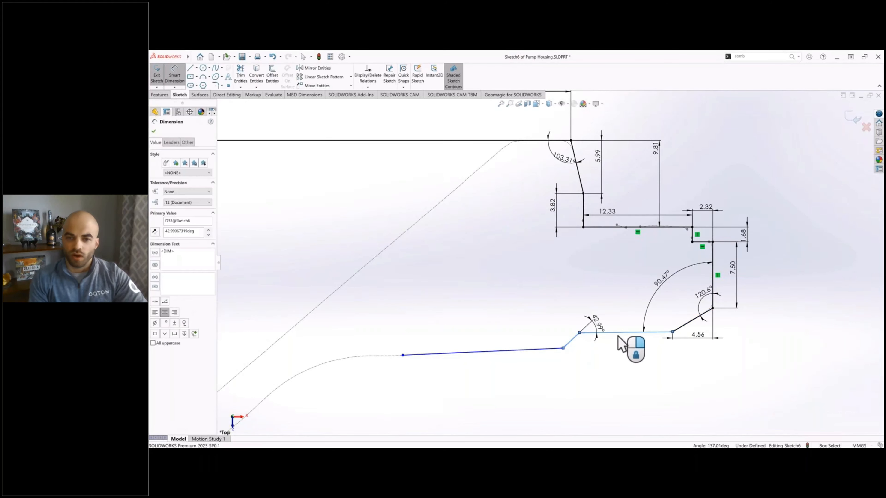
left_click(624, 333)
left_click(624, 349)
Step: Dimension the long underside line's angle to the flange's inner vertical line, and the slanted transition's horizontal width
left_click(559, 349)
left_click(583, 210)
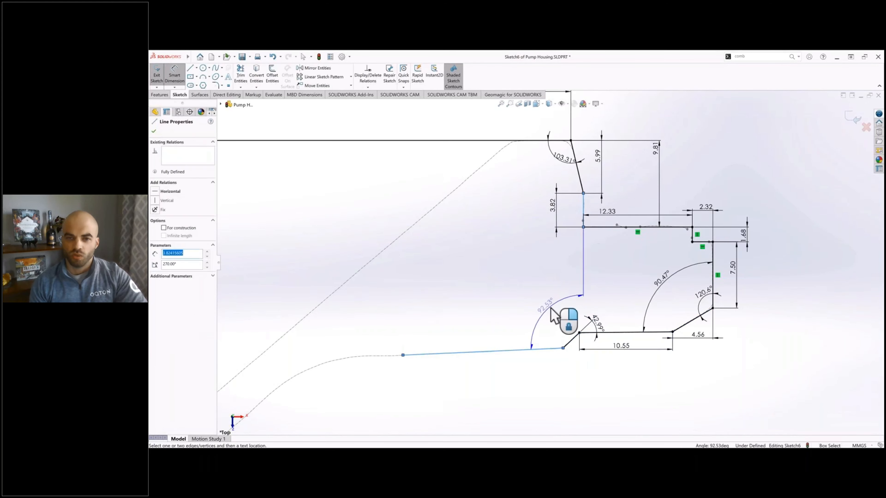
left_click(549, 307)
scroll(554, 358, "up", 2)
left_click(566, 316)
left_click(565, 343)
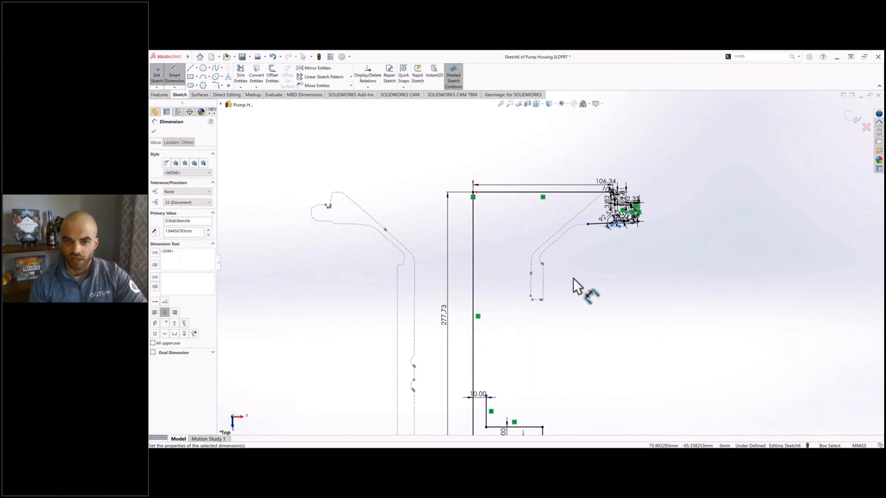
left_click(491, 402)
Step: Merge the open end of the long underside line with the open end of the outlet profile to close the sketch
scroll(566, 344, "up", 2)
scroll(558, 335, "up", 6)
left_click(578, 228, "ctrl")
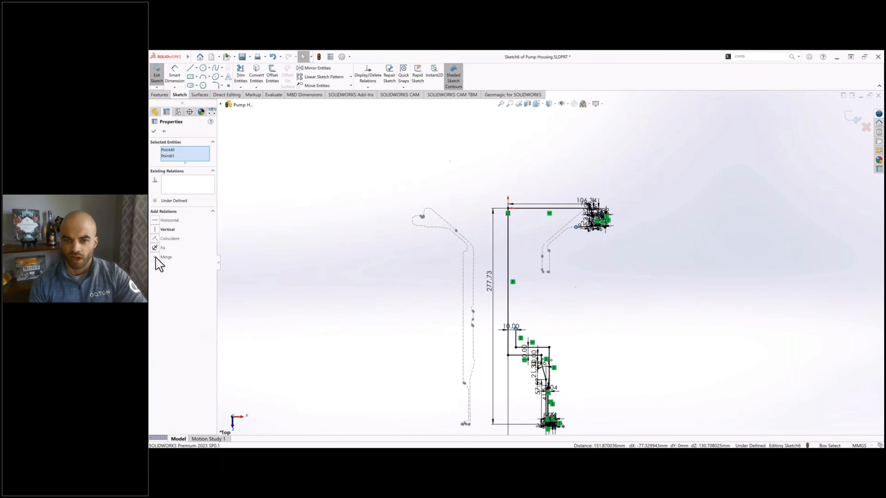
left_click(156, 258)
left_click(605, 282)
middle_click_drag(588, 301, 603, 271, "ctrl")
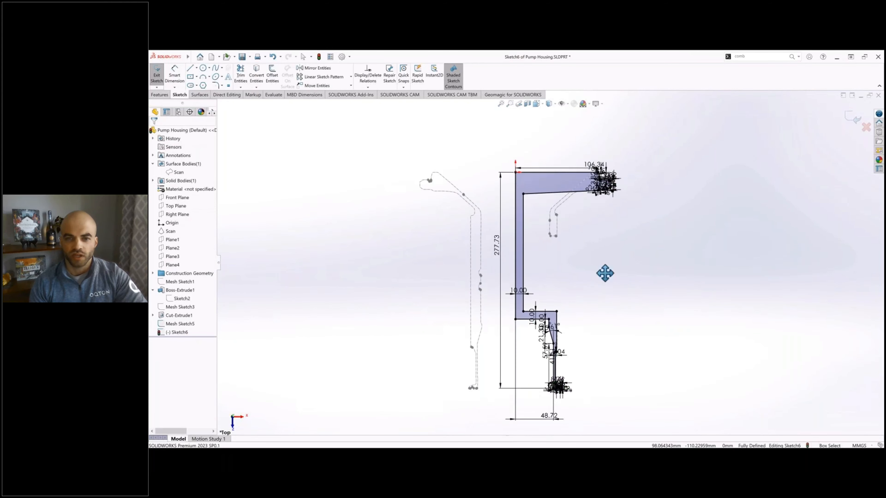
Step: Finish the sketch and revolve the profile 360° about its vertical origin line as a separate body with Merge result off
left_click(154, 78)
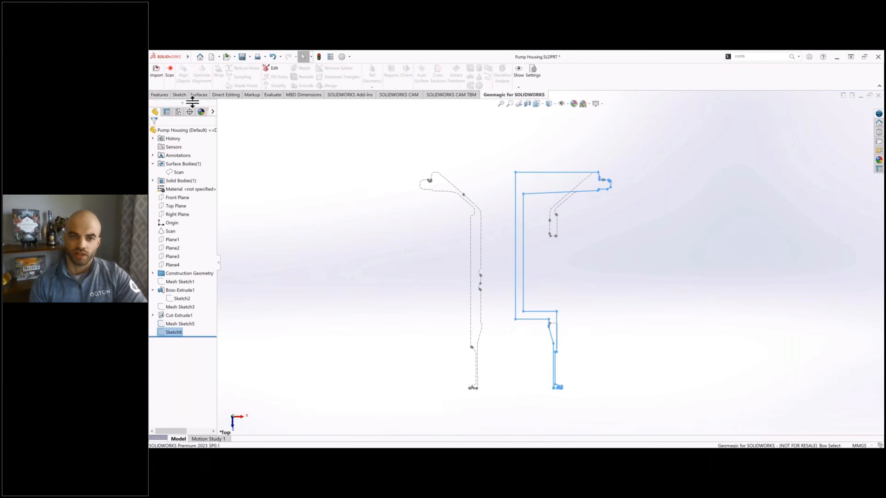
left_click(159, 94)
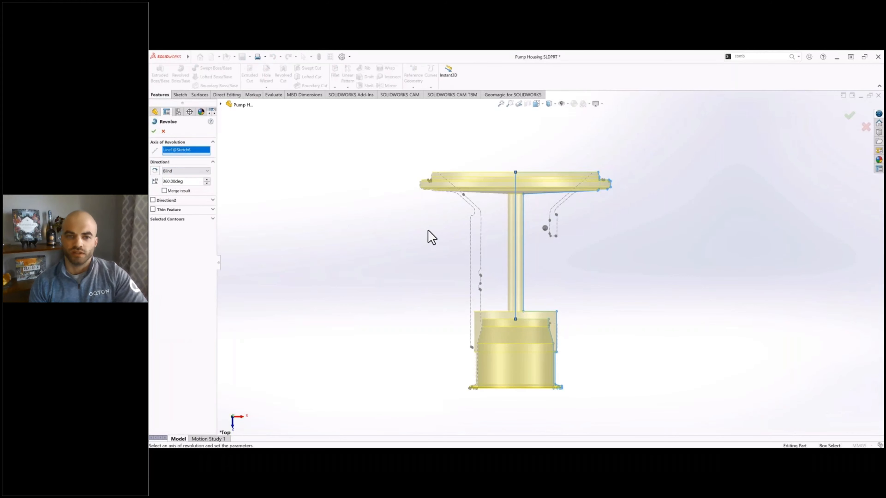
middle_click_drag(427, 236, 478, 175)
left_click(154, 132)
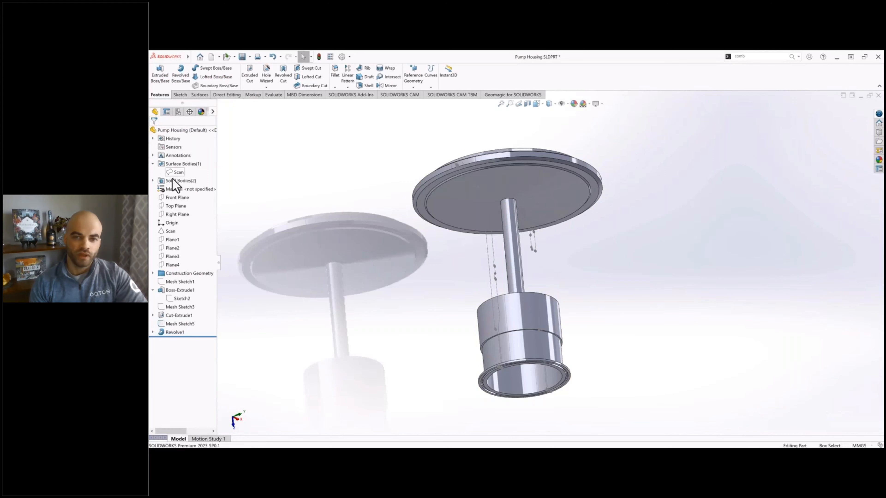
Step: Show the Cut-Extrude1 solid body and examine how it sits with the revolved outlet and round flange
left_click(153, 181)
left_click(184, 189)
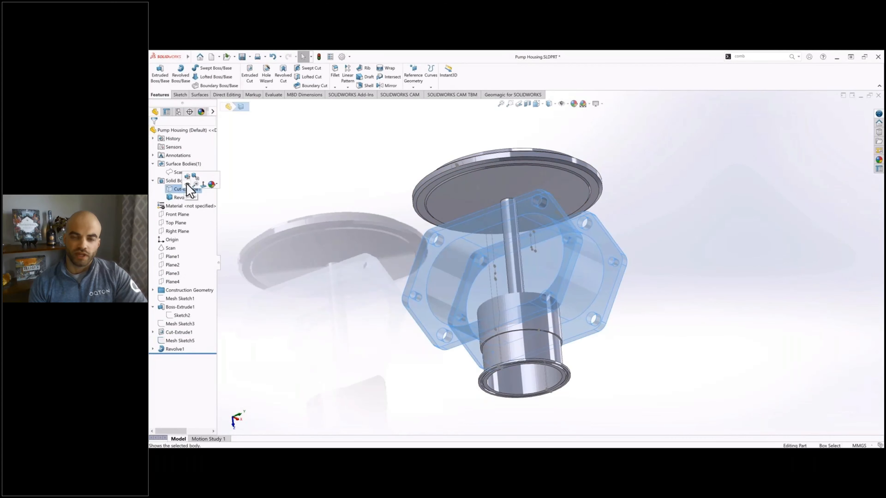
left_click(334, 229)
middle_click_drag(508, 251, 467, 227)
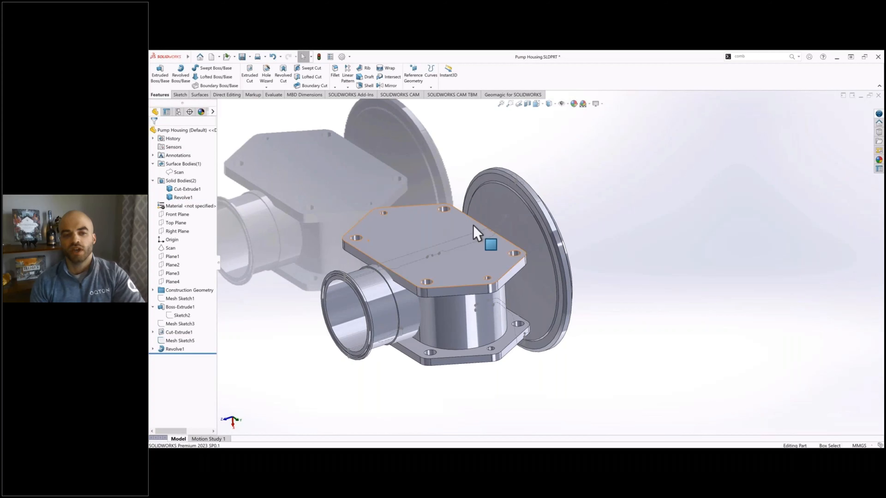
middle_click_drag(480, 275, 542, 258, "ctrl")
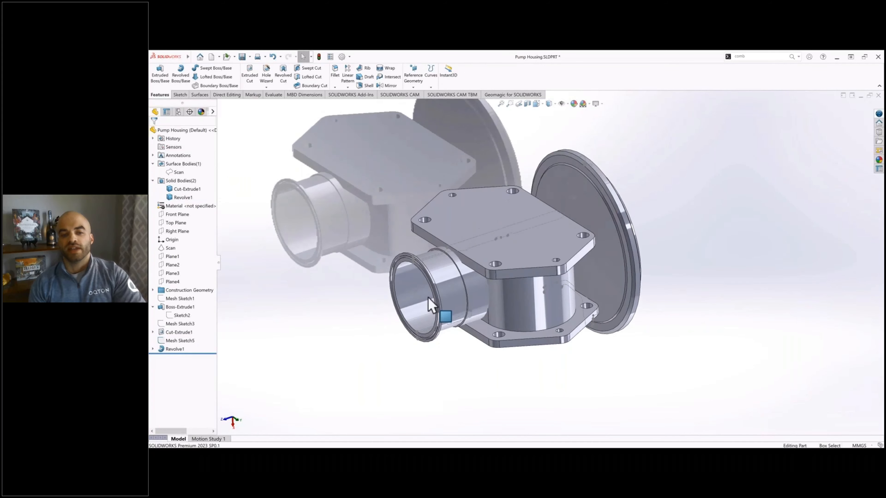
scroll(427, 298, "down", 3)
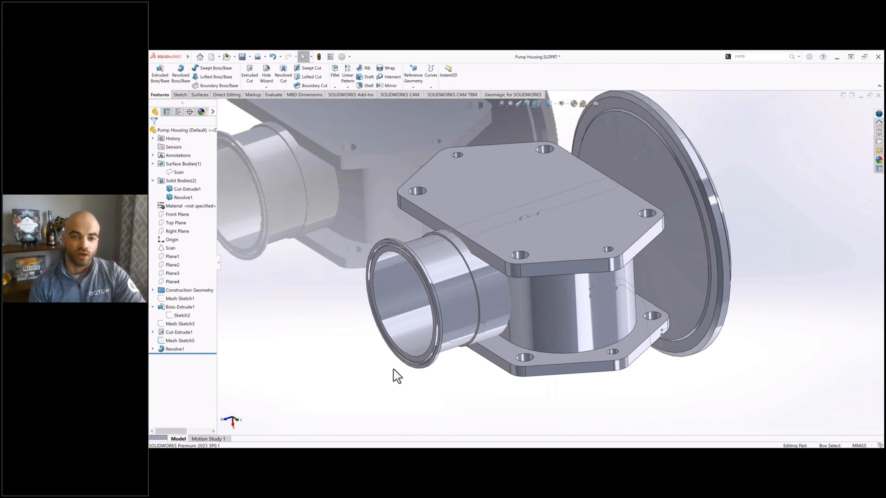
middle_click_drag(394, 375, 365, 344)
middle_click_drag(365, 307, 424, 293, "ctrl")
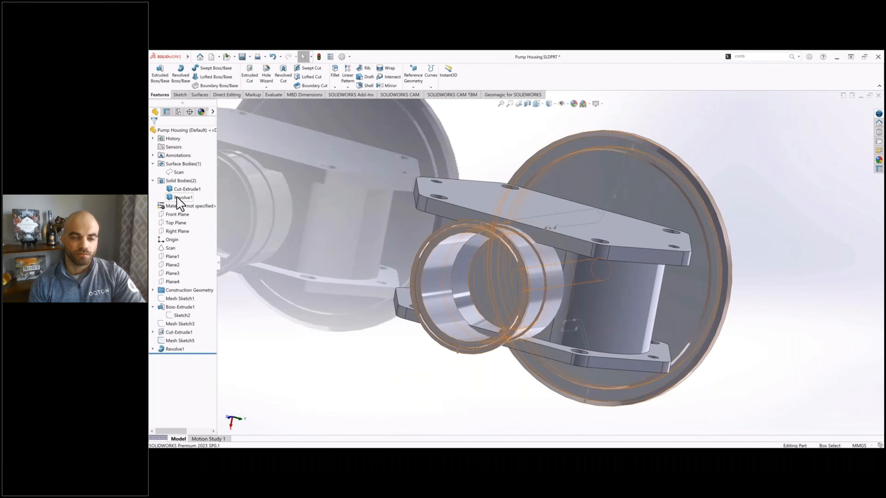
Step: Hide the Cut-Extrude1 body and copy the outlet's three inner faces as a surface with a 0 mm offset
left_click(180, 198)
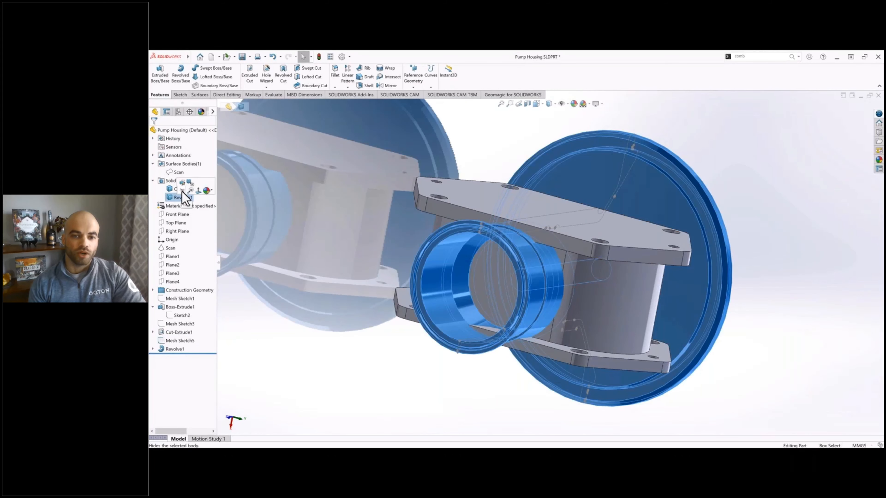
left_click(177, 189)
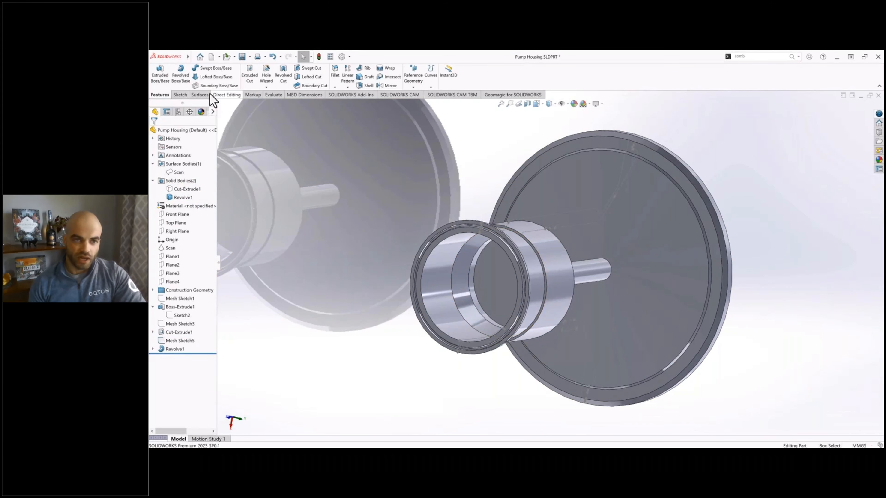
left_click(201, 95)
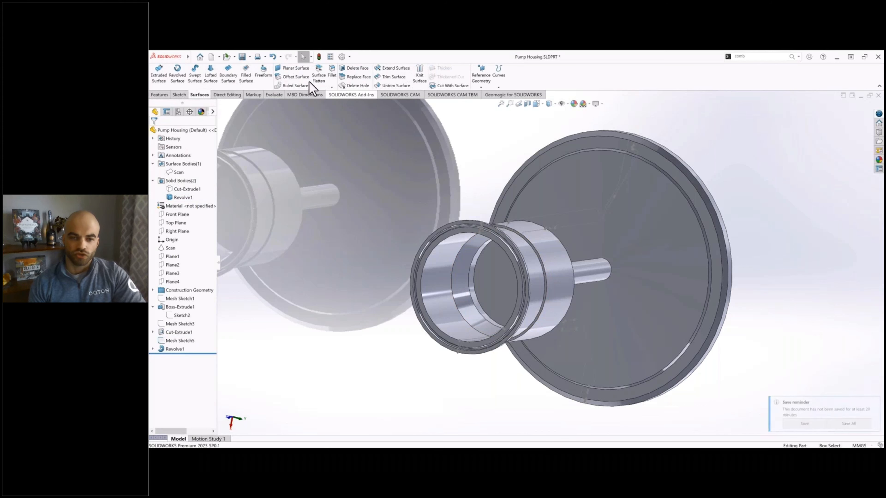
left_click(295, 77)
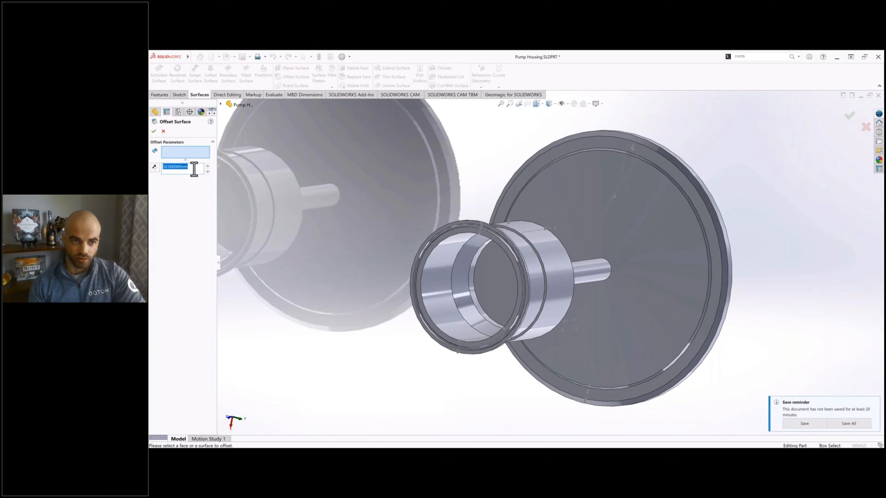
left_click(472, 293)
left_click(470, 248)
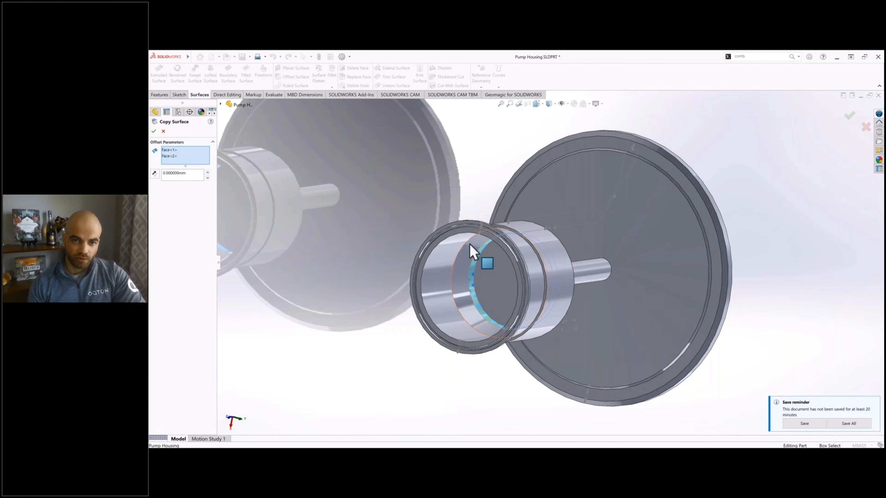
left_click(436, 268)
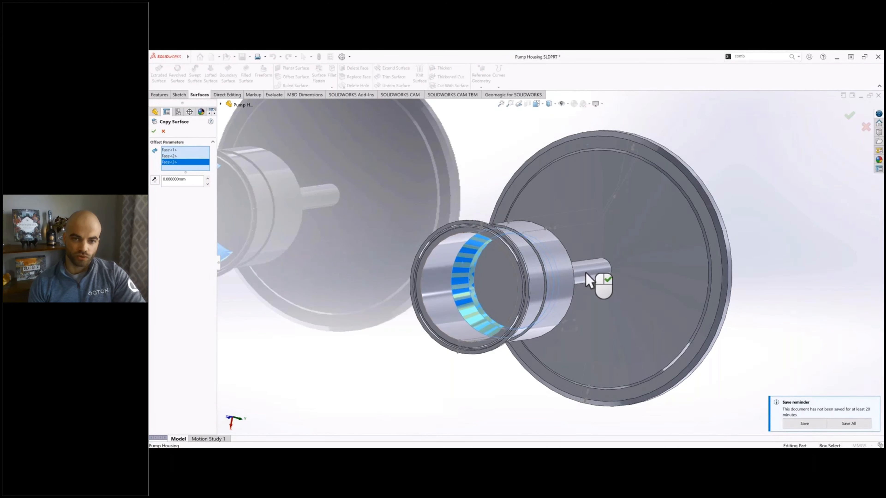
left_click(154, 131)
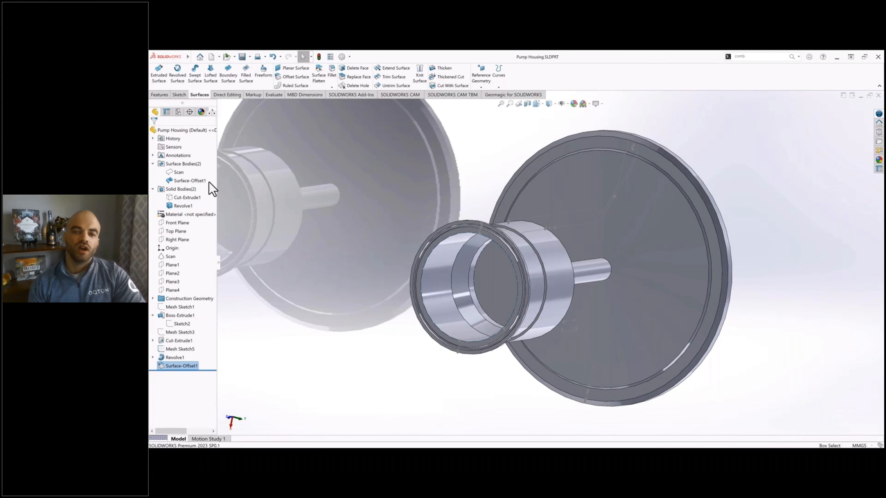
Step: Hide the copied inner surface body and the Mesh Sketch5 cross section
left_click(193, 180)
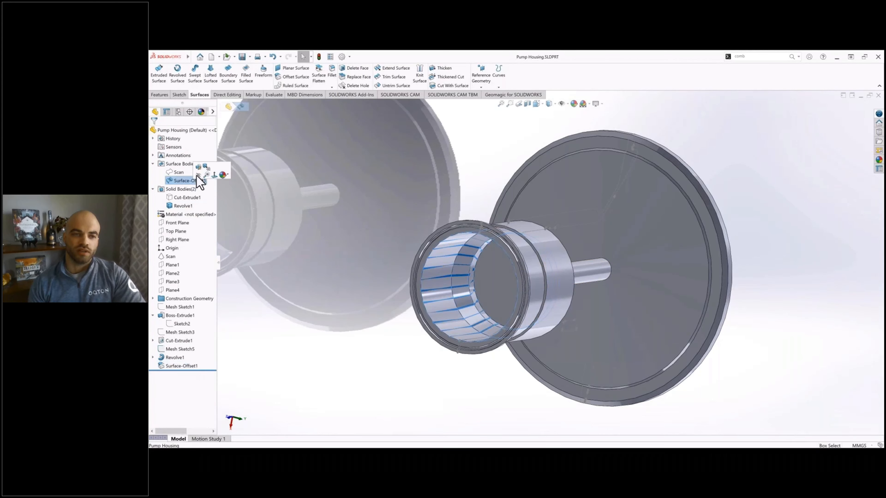
left_click(471, 133)
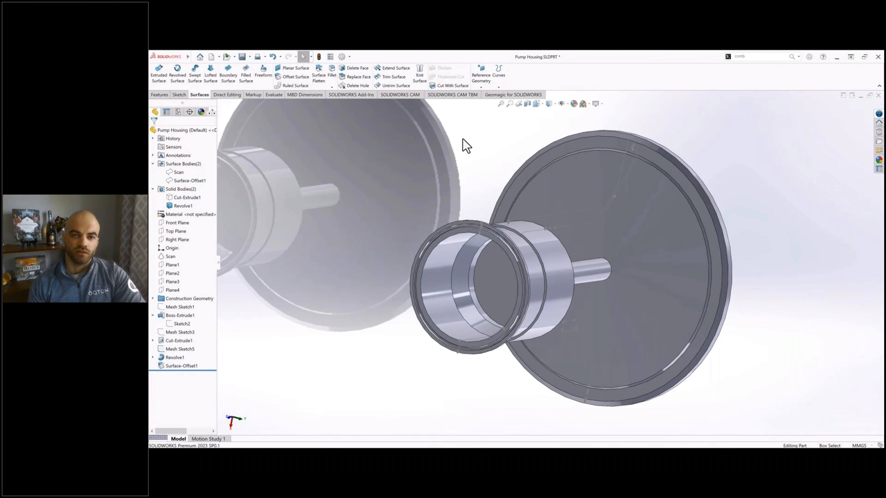
left_click(567, 211)
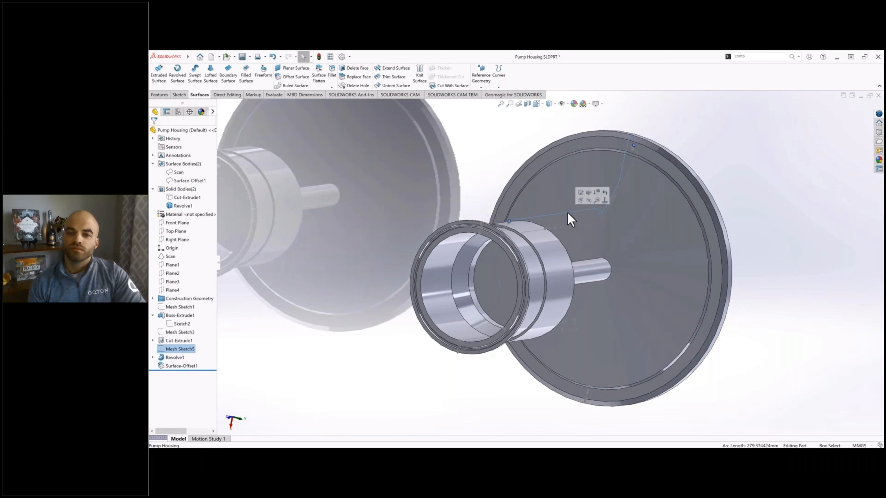
left_click(587, 200)
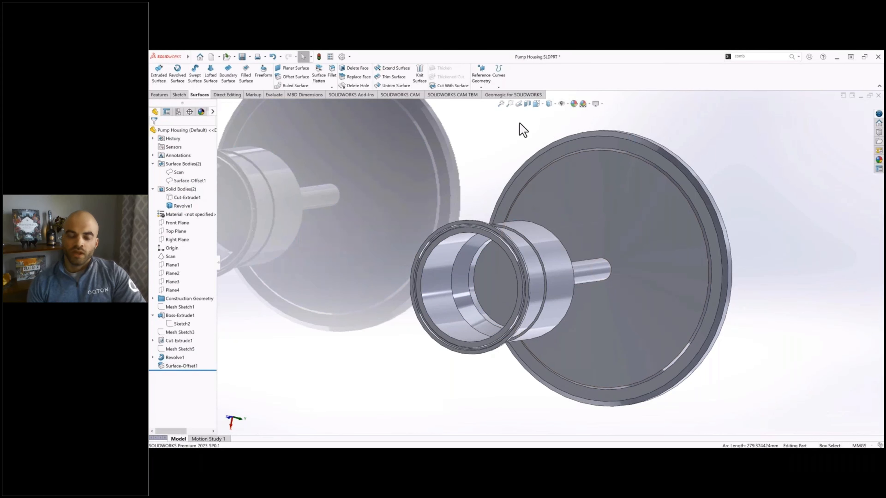
Step: Show the Cut-Extrude1 solid body again alongside the revolved body
left_click(180, 200)
left_click(189, 186)
left_click(495, 124)
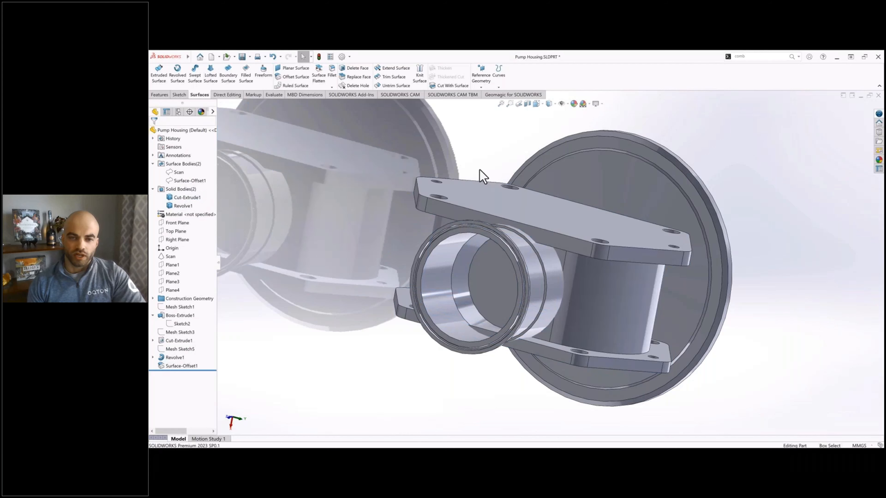
Step: Show the Scan mesh body and hide all the solid bodies
left_click(487, 187)
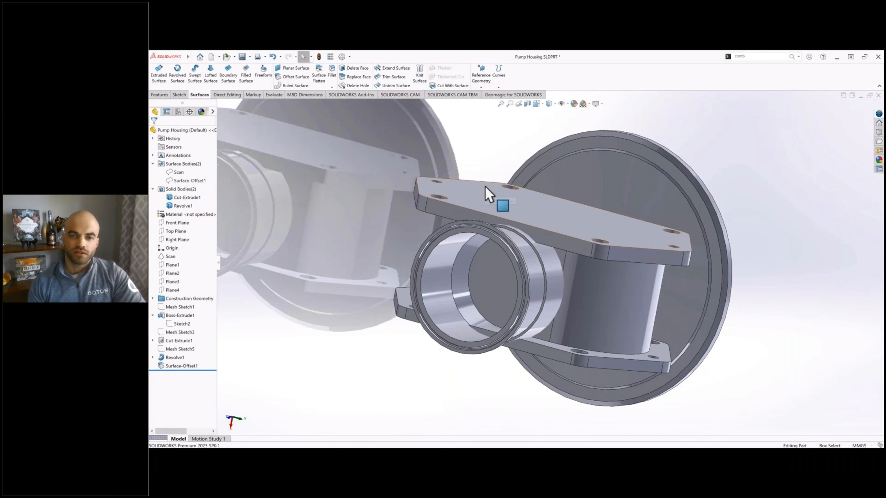
mouse_move(486, 219)
middle_mouse_down()
mouse_move(494, 227)
mouse_move(447, 240)
mouse_move(429, 224)
mouse_move(554, 246)
mouse_move(521, 232)
mouse_move(520, 244)
mouse_move(457, 255)
mouse_move(480, 228)
middle_mouse_up()
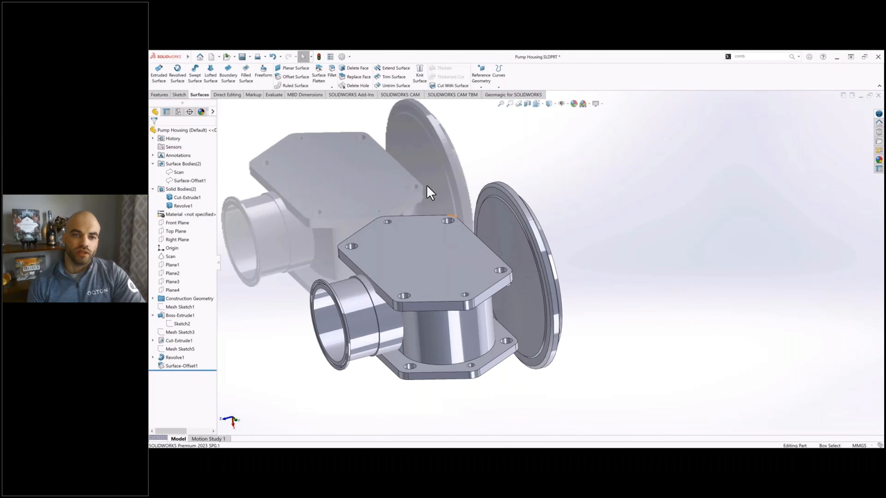
left_click(184, 172)
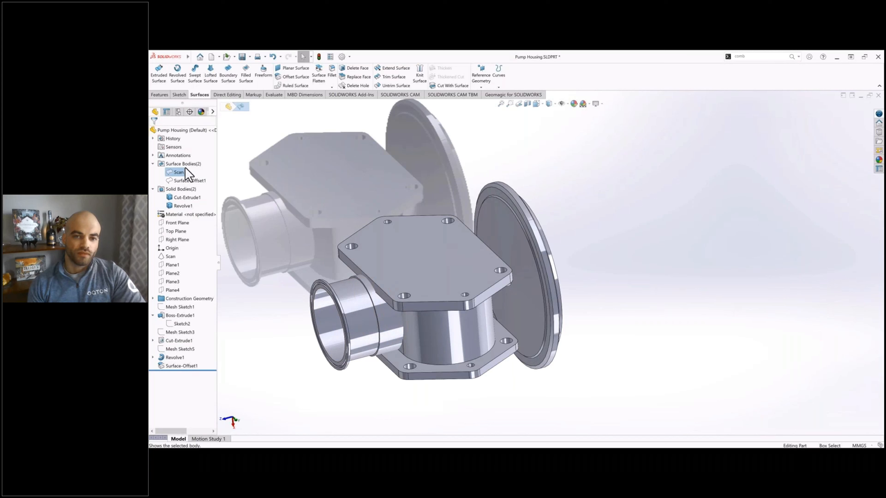
left_click(186, 172)
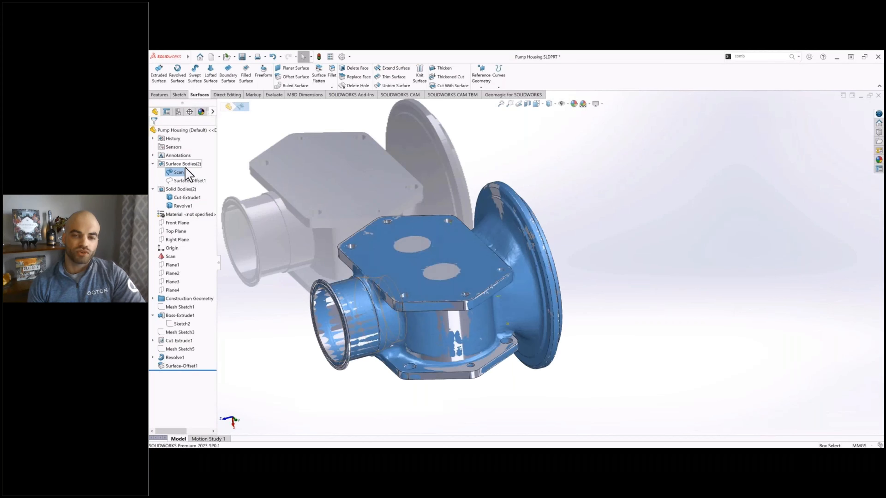
left_click(182, 191)
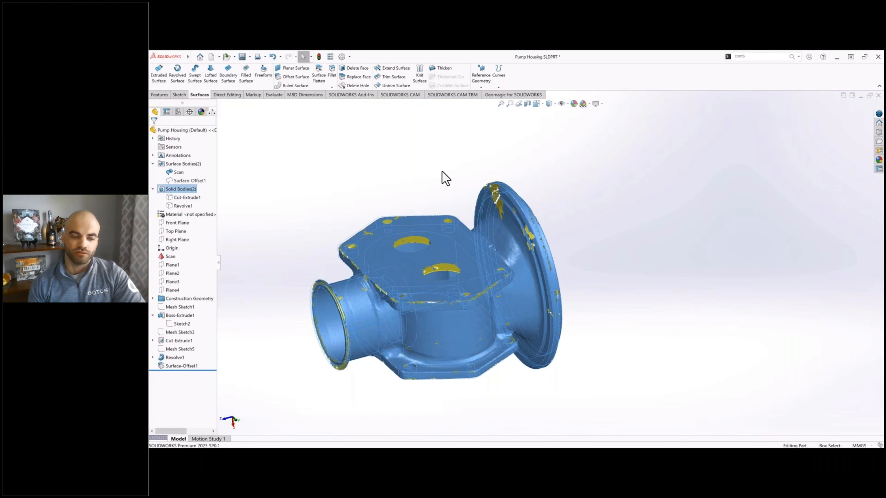
left_click(437, 180)
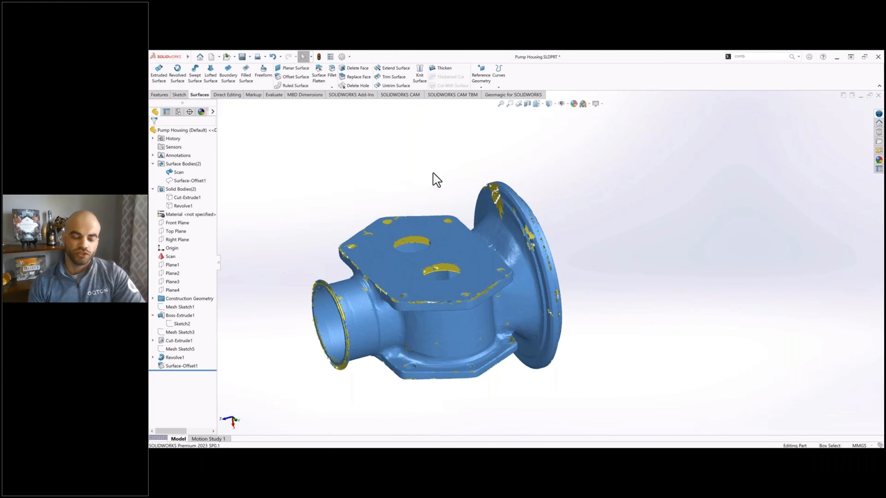
Step: Set up a single cross section of the scan parallel to the Front Plane, with the offset direction reversed into the housing
left_click(516, 94)
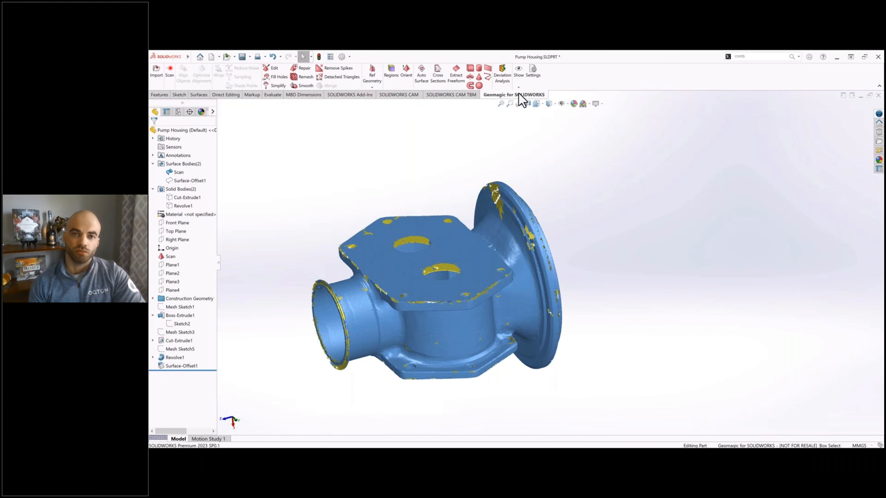
left_click(441, 86)
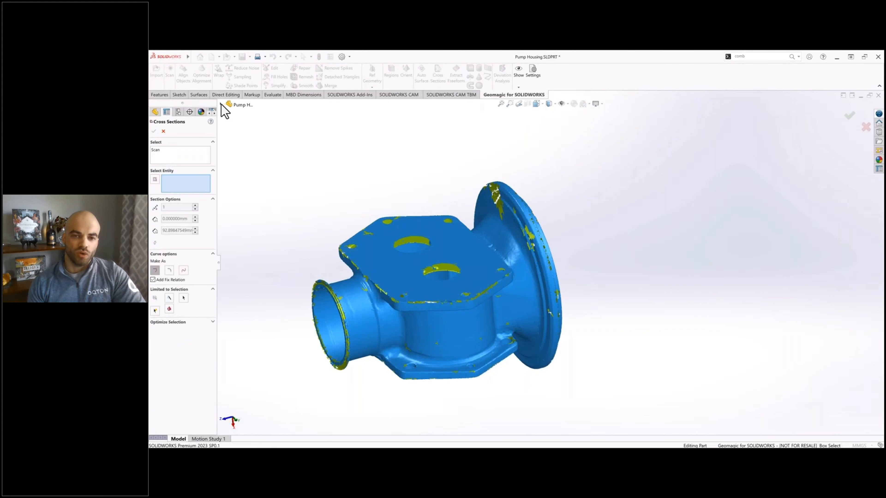
left_click(221, 105)
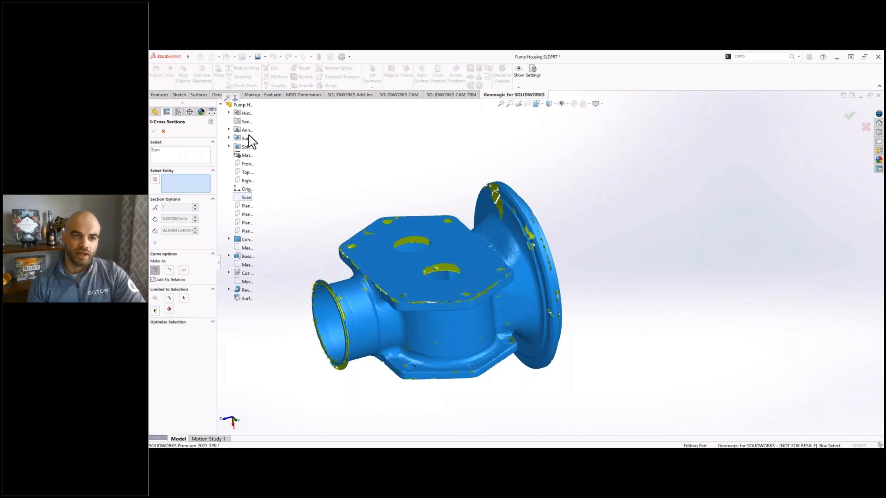
left_click(247, 166)
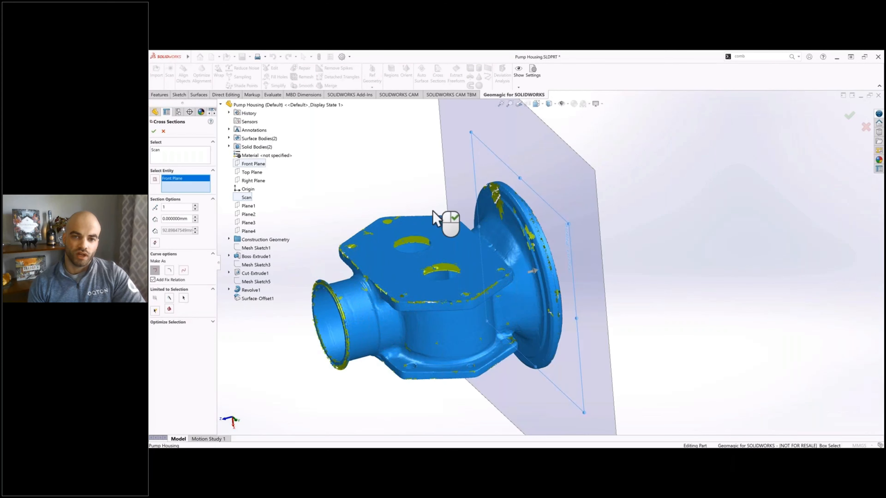
middle_click_drag(406, 133, 509, 284)
scroll(480, 302, "down", 6)
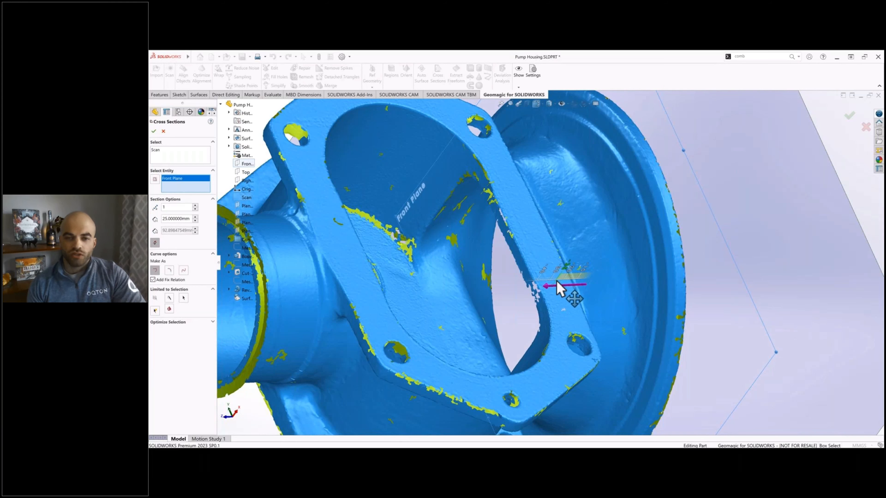
left_click_drag(557, 281, 558, 282)
Step: Move the section plane to an 80 mm offset through the housing's central chamber and create the cross section
scroll(484, 299, "up", 1)
middle_click_drag(468, 274, 501, 263)
left_click_drag(528, 244, 488, 259)
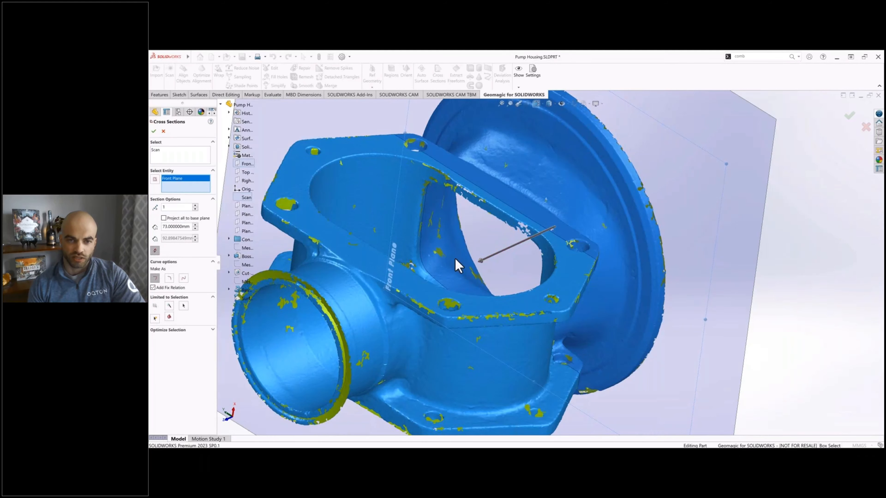
mouse_move(440, 283)
middle_mouse_down()
mouse_move(418, 283)
mouse_move(427, 277)
middle_mouse_up()
scroll(463, 272, "down", 2)
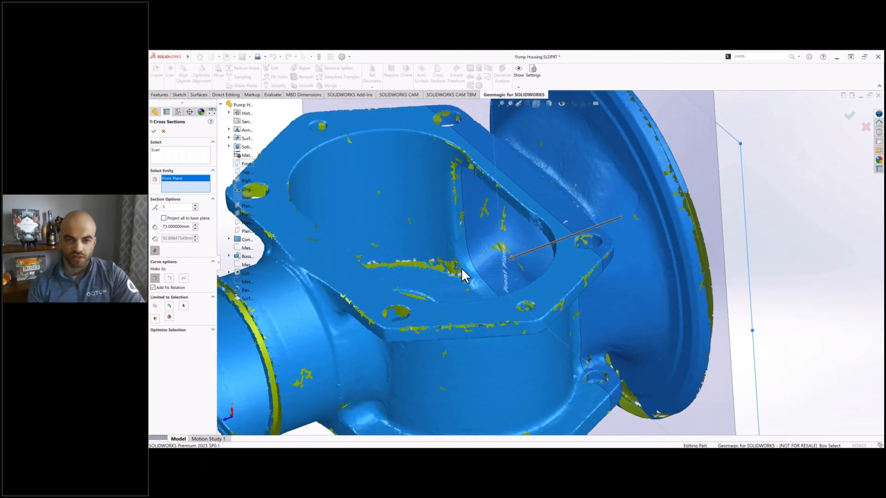
scroll(475, 273, "down", 2)
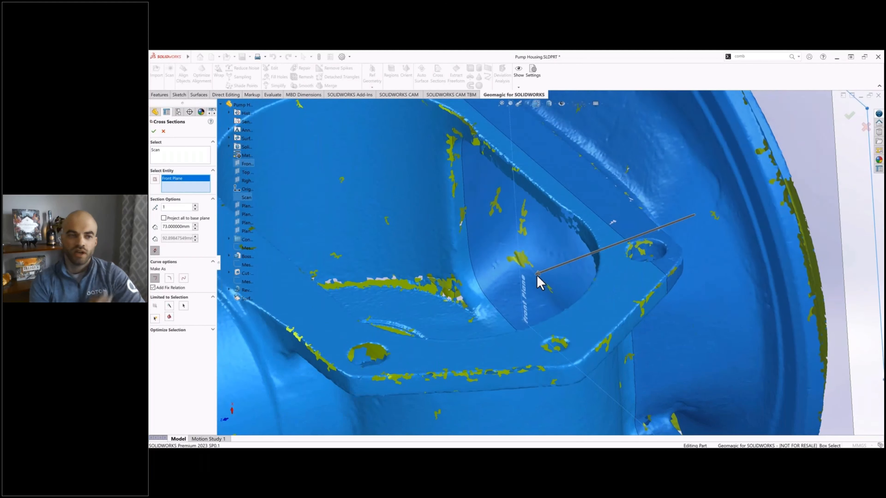
left_click_drag(538, 279, 534, 282)
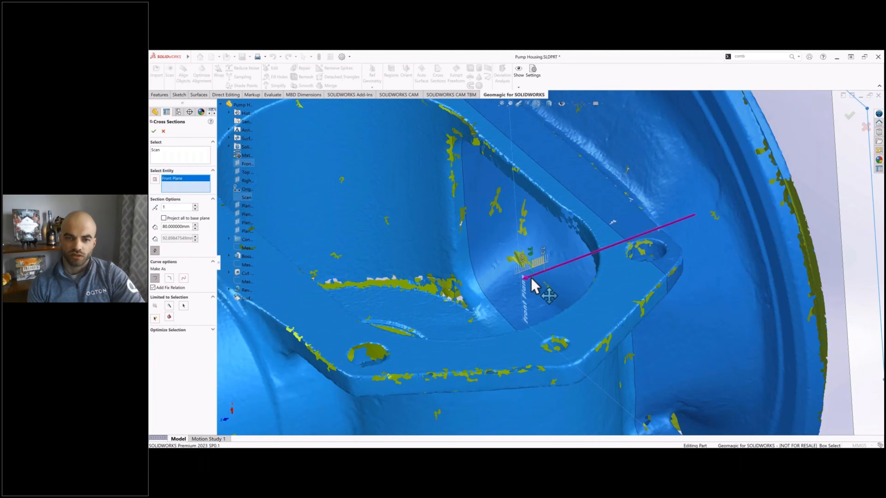
left_click_drag(536, 280, 531, 279)
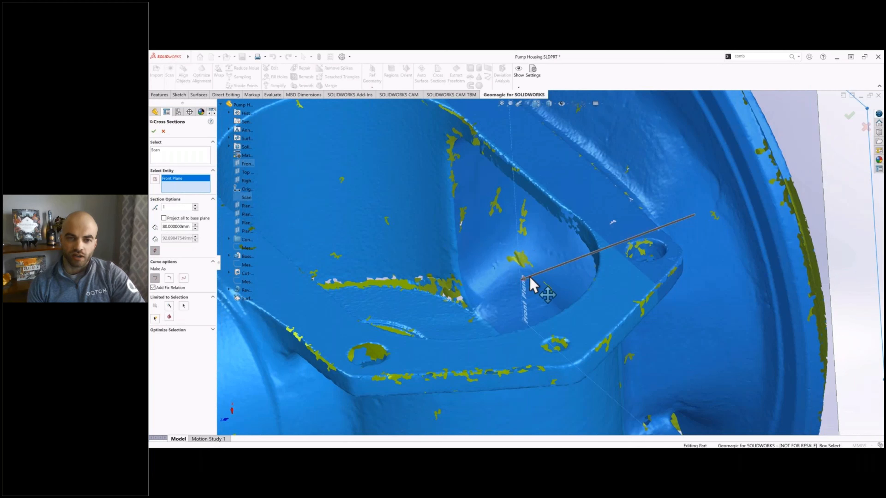
left_click(153, 131)
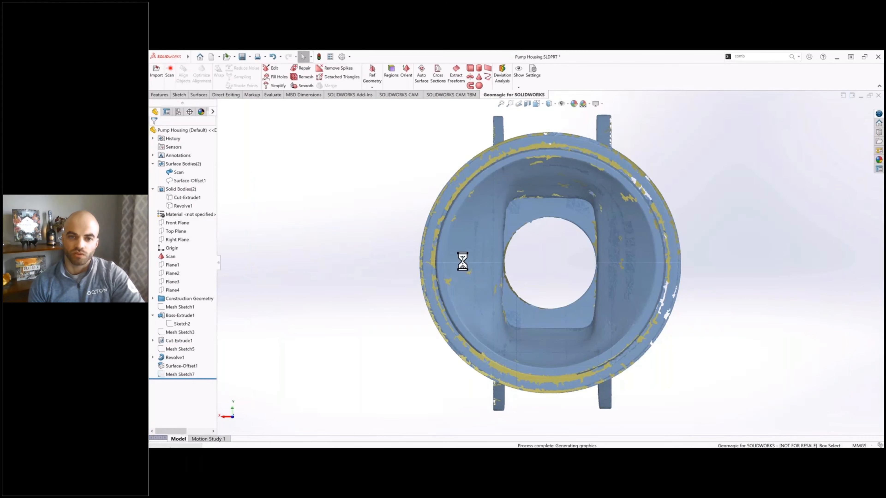
Step: Start a second cross section of the scan based on the Front Plane
middle_click_drag(466, 269, 582, 215)
mouse_move(473, 273)
middle_mouse_down()
mouse_move(529, 251)
mouse_move(479, 220)
mouse_move(467, 225)
middle_mouse_up()
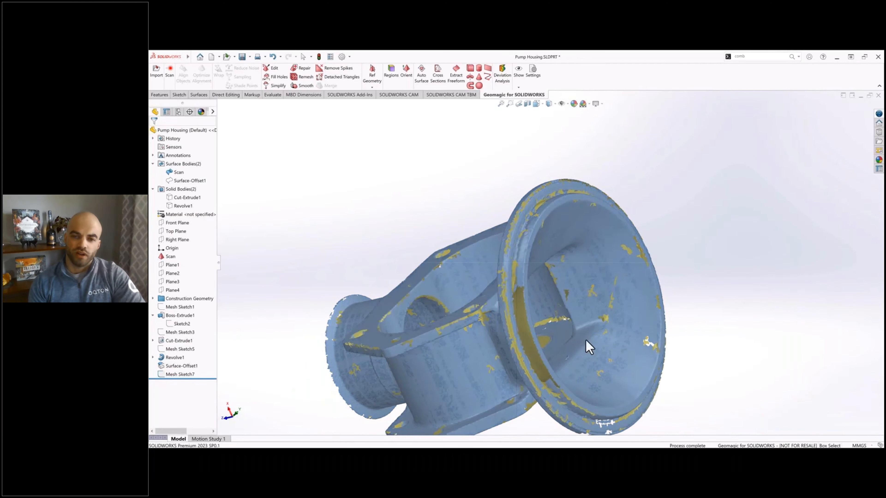
middle_click_drag(556, 310, 570, 323)
scroll(558, 323, "down", 2)
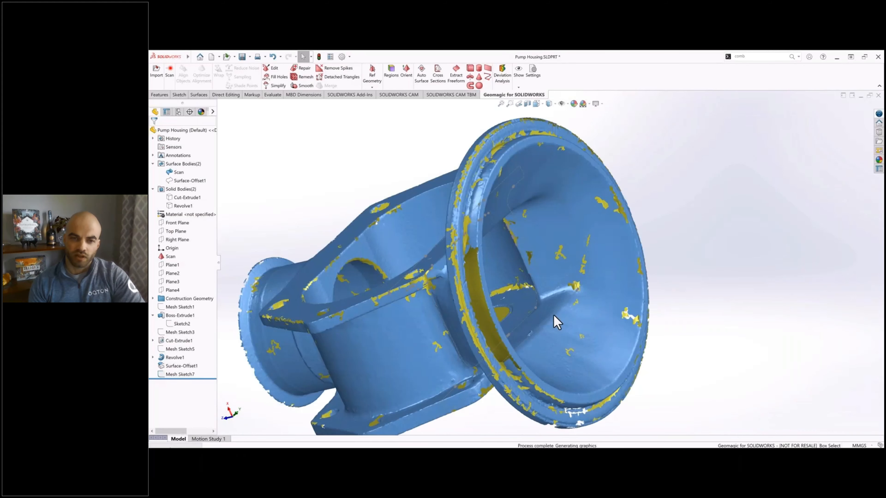
scroll(557, 323, "down", 2)
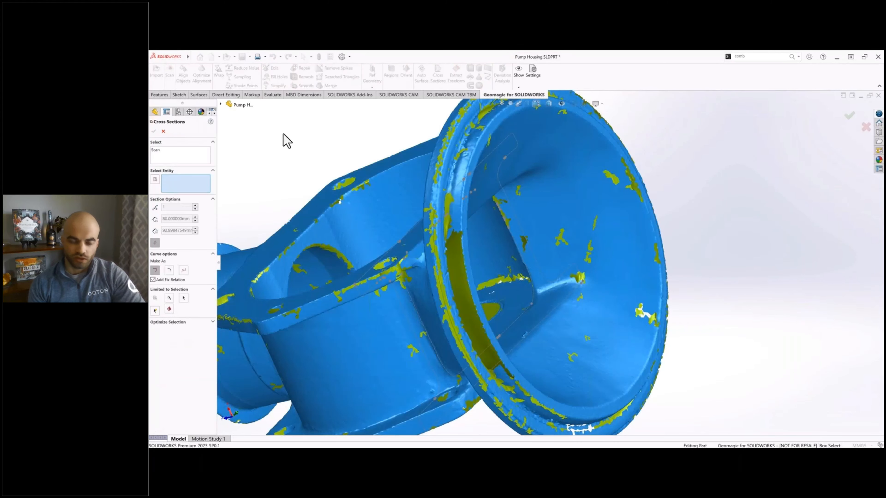
left_click(222, 104)
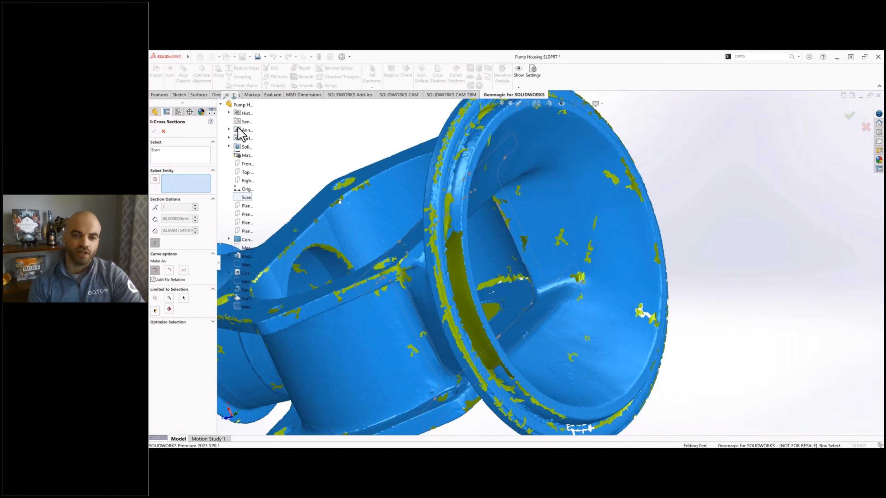
left_click(247, 165)
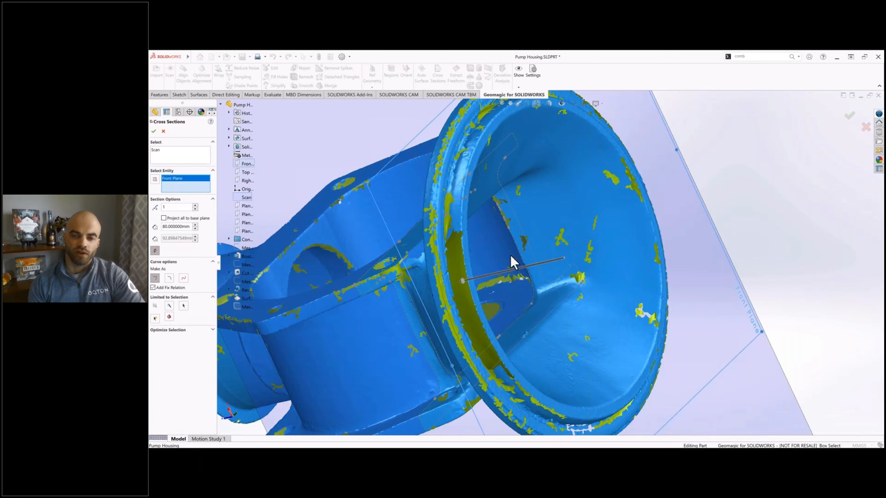
Step: Move the second section plane to a 48 mm offset, where the round inlet meets the chamber, and create the cross section
middle_click_drag(474, 294, 476, 293)
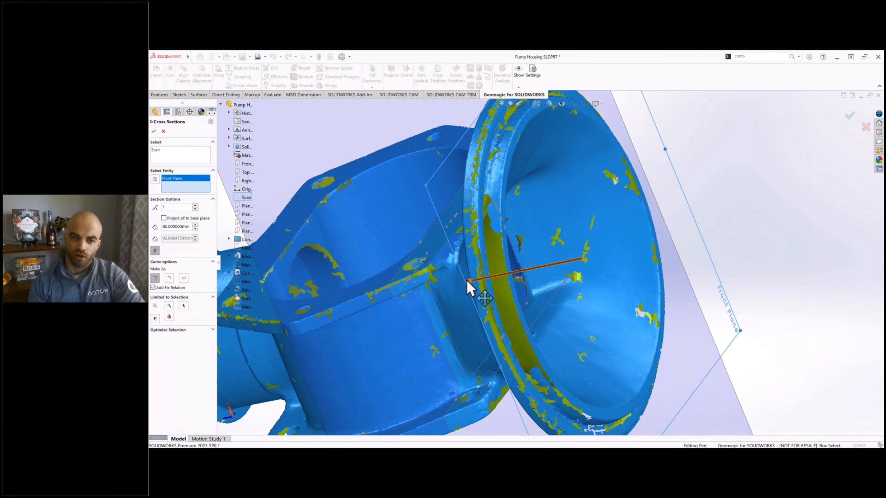
left_click_drag(467, 280, 522, 307)
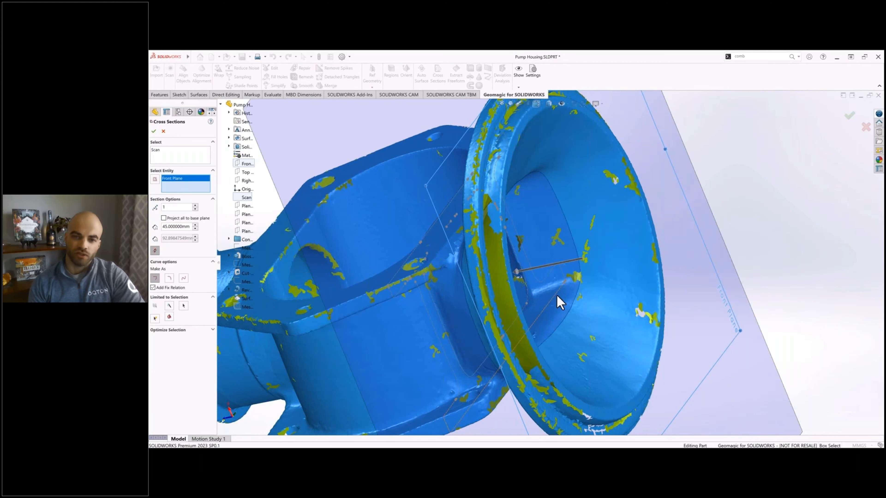
scroll(550, 293, "down", 3)
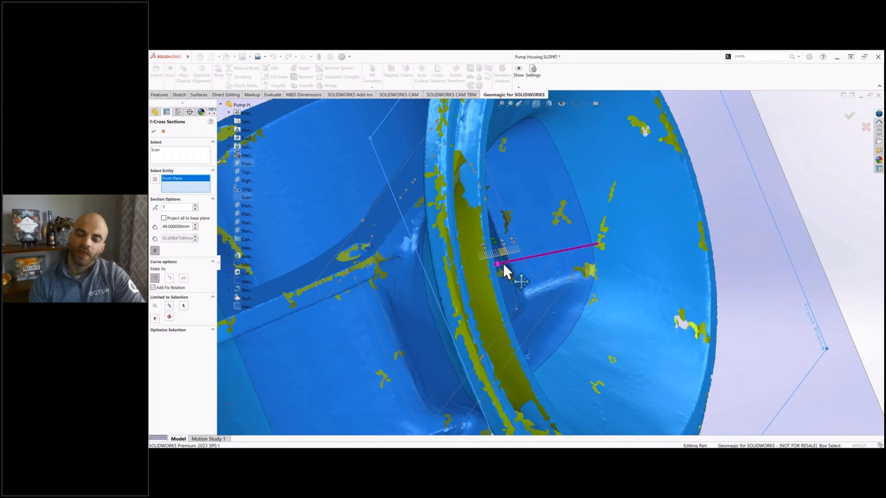
left_click_drag(503, 268, 502, 267)
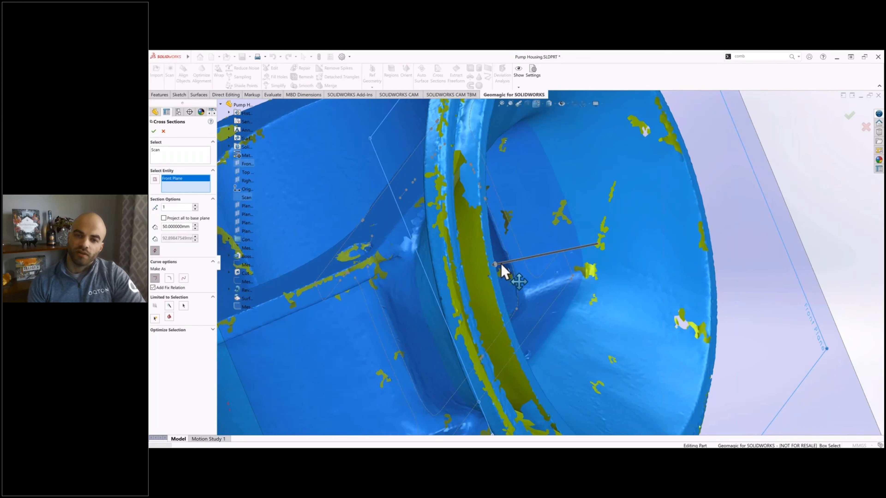
middle_click_drag(540, 273, 563, 298)
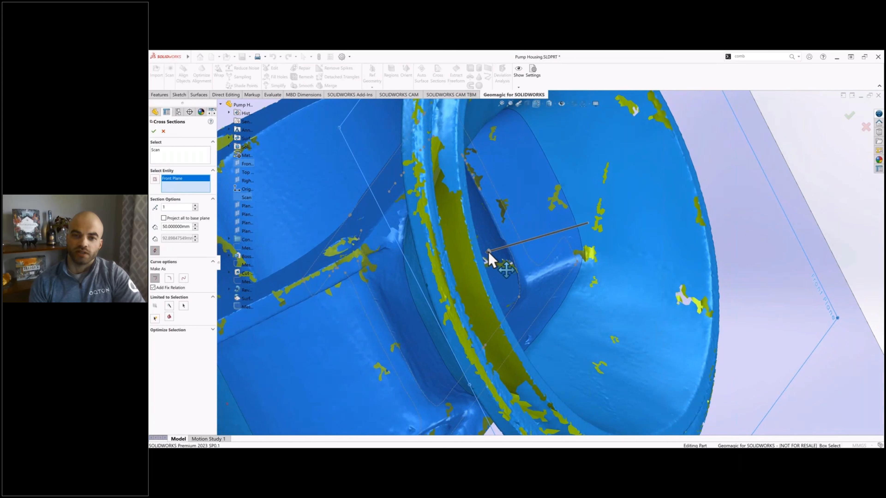
left_click_drag(490, 252, 499, 250)
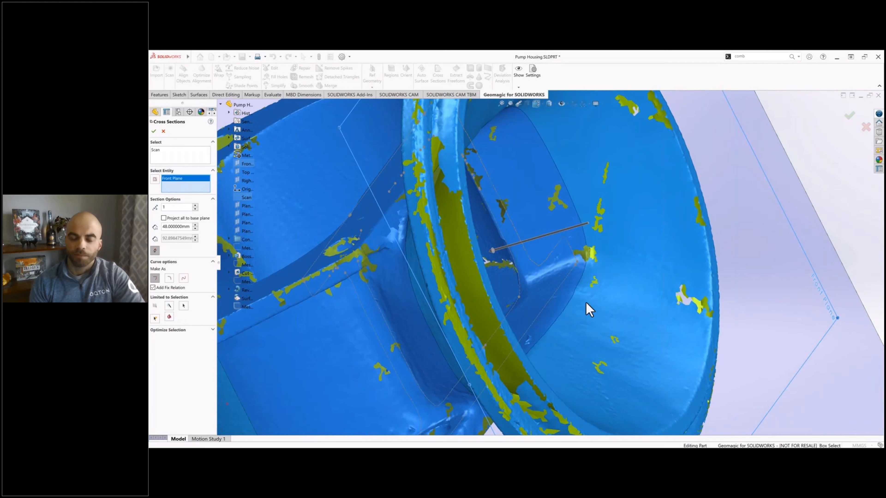
scroll(586, 303, "up", 4)
middle_click_drag(583, 301, 571, 286)
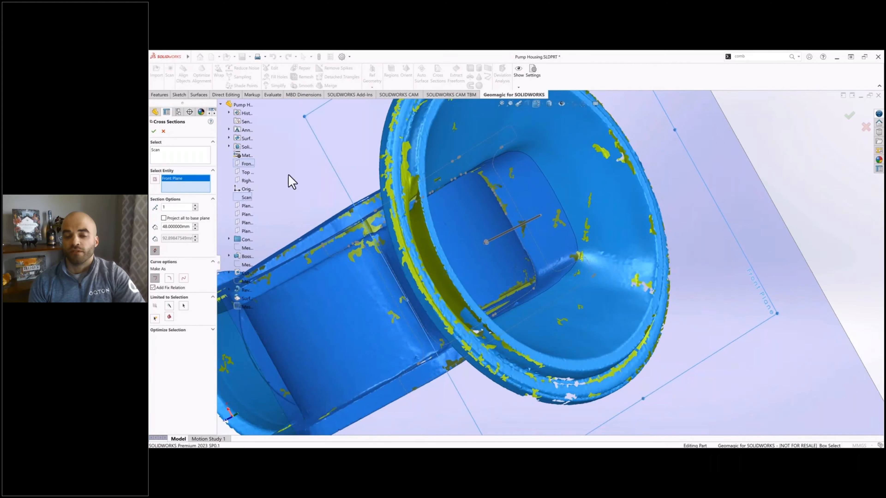
left_click(154, 131)
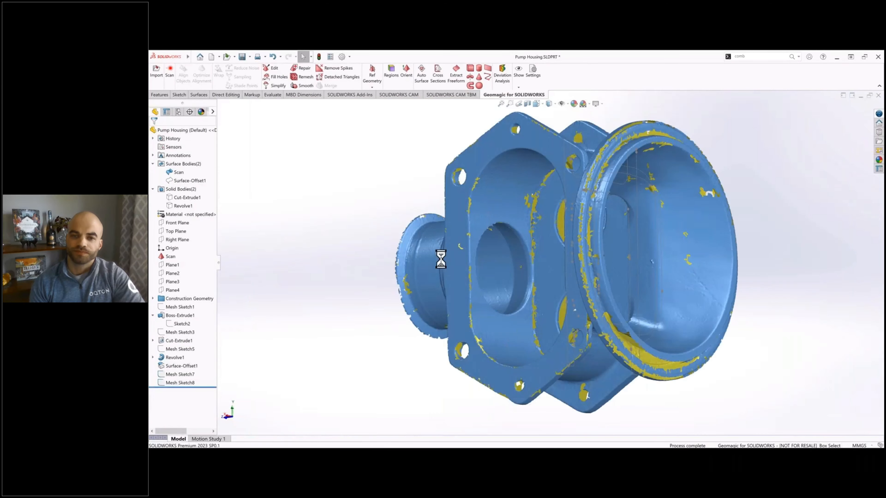
Step: Create a third cross section of the scan parallel to the Front Plane at a 1 mm offset
left_click(220, 104)
left_click(247, 164)
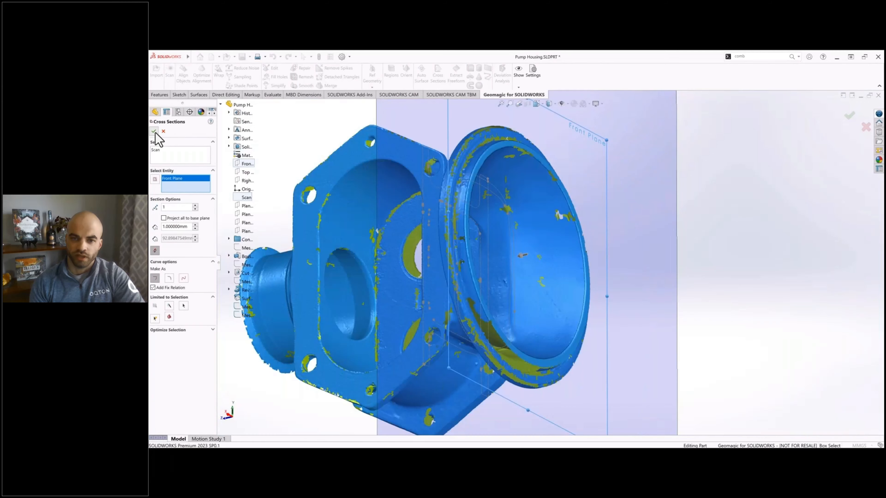
left_click(154, 132)
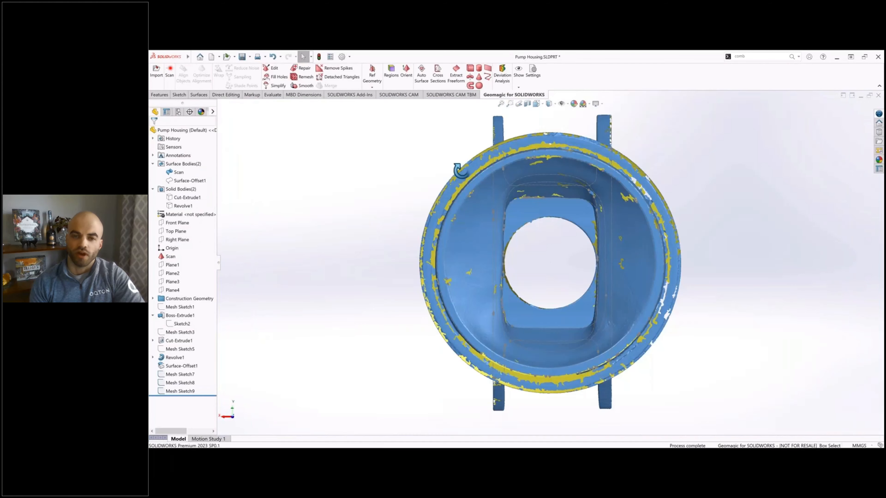
Step: Hide the scan, Mesh Sketch8 and Mesh Sketch9 so only the 80 mm section remains displayed
left_click(171, 258)
left_click(197, 242)
middle_click_drag(377, 265, 416, 120)
left_click(180, 383)
left_click(179, 390, "ctrl")
left_click(205, 374)
Step: Start a sketch on Plane8 from the construction geometry and draw a center rectangle inside the chamber section
left_click(153, 299)
left_click(180, 333)
left_click(193, 316)
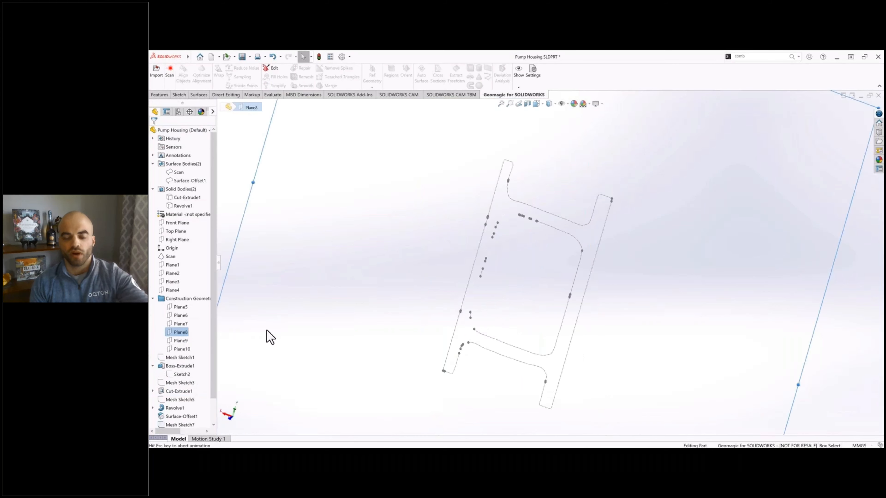
right_click_drag(577, 249, 543, 241)
left_click(540, 272)
left_click(568, 322)
key("Escape")
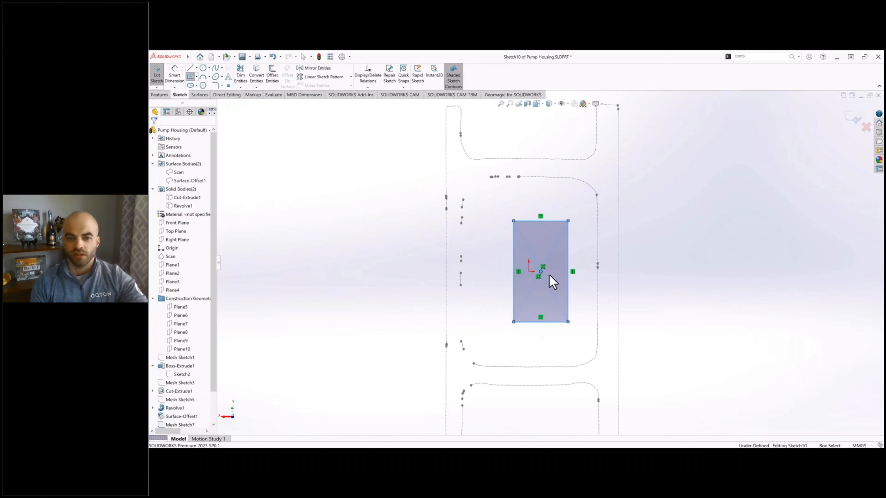
Step: Align the rectangle's center horizontally with the origin and stretch the rectangle to about 123 mm tall to meet the scan section
left_click(540, 271)
left_click(529, 272, "ctrl")
left_click(170, 220)
key("Escape")
left_click_drag(540, 222, 540, 177)
Step: Dimension the rectangle's height
right_click_drag(568, 223, 569, 206)
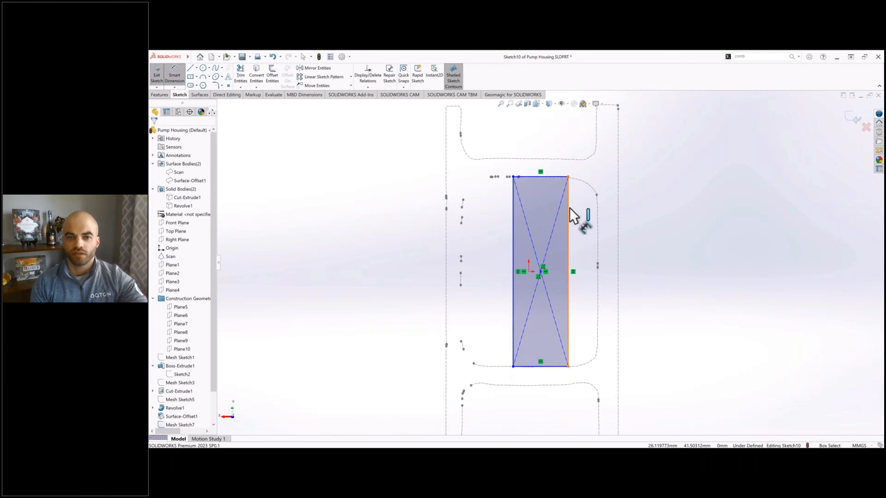
left_click(569, 209)
left_click(668, 234)
key("Escape")
Step: Show the Cut-Extrude1 body, convert a chamber wall edge into the sketch, and hide the body
left_click(177, 197)
left_click(186, 184)
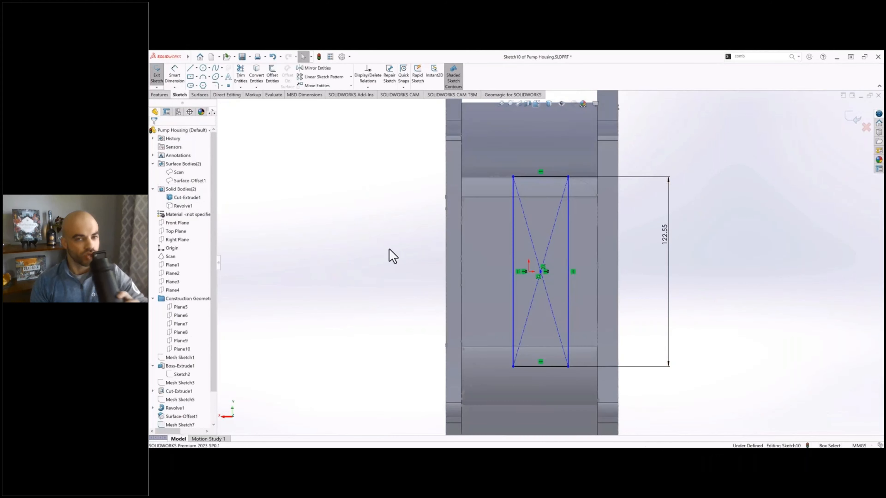
middle_click_drag(511, 239, 474, 236)
left_click(259, 77)
left_click(174, 198)
left_click(182, 190)
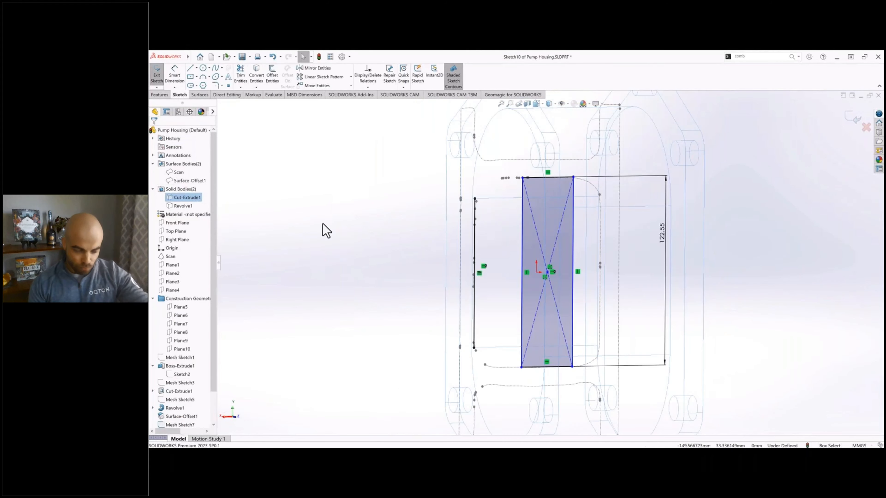
left_click(322, 224)
Step: Check the chamber opening against the scan and leave the Cut-Extrude1 body shown with the scan hidden
left_click(178, 172)
mouse_move(445, 269)
middle_mouse_down()
mouse_move(471, 271)
mouse_move(584, 232)
middle_mouse_up()
left_click(182, 198)
left_click(190, 185)
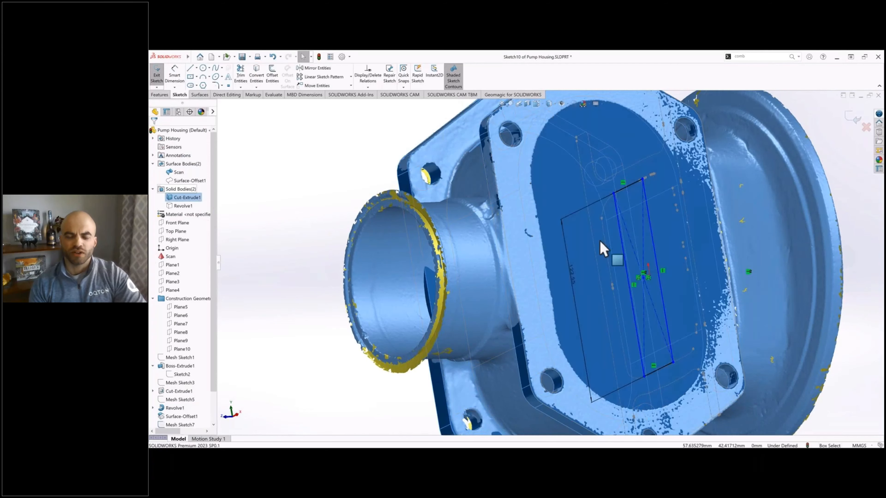
left_click(178, 172)
left_click(187, 160)
Step: Convert the flange-side edge of Cut-Extrude1 into the sketch and make the rectangle's adjacent long side coincident with it
left_click(306, 180)
middle_click_drag(489, 244, 377, 232)
left_click(261, 77)
left_click(777, 268)
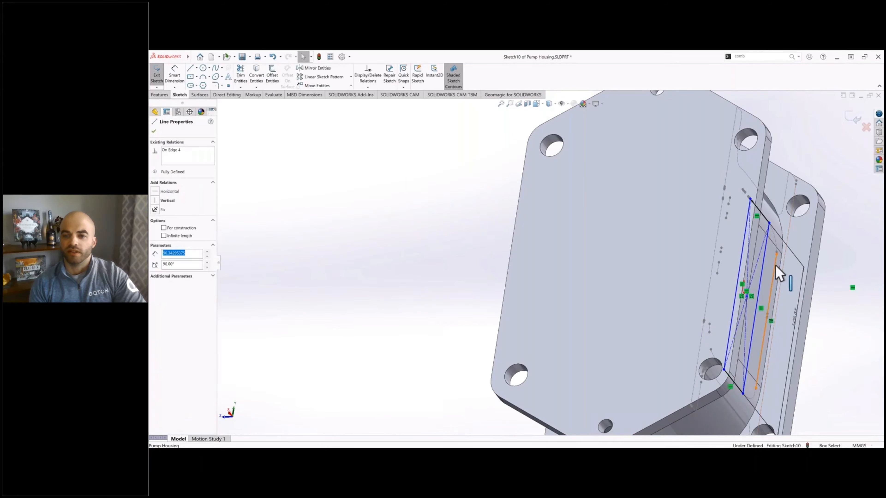
left_click(794, 257)
middle_click_drag(785, 257, 683, 226)
left_click(686, 262)
left_click(668, 244, "ctrl")
left_click(156, 239)
key("Escape")
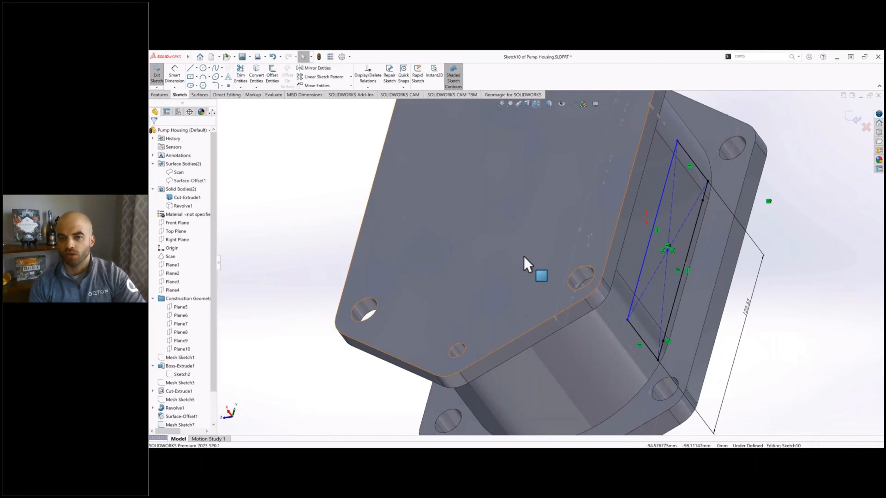
Step: Hide the Cut-Extrude1 body so only the scan section and the sketch remain displayed
middle_click_drag(524, 256, 501, 239)
left_click(705, 259)
left_click(275, 188)
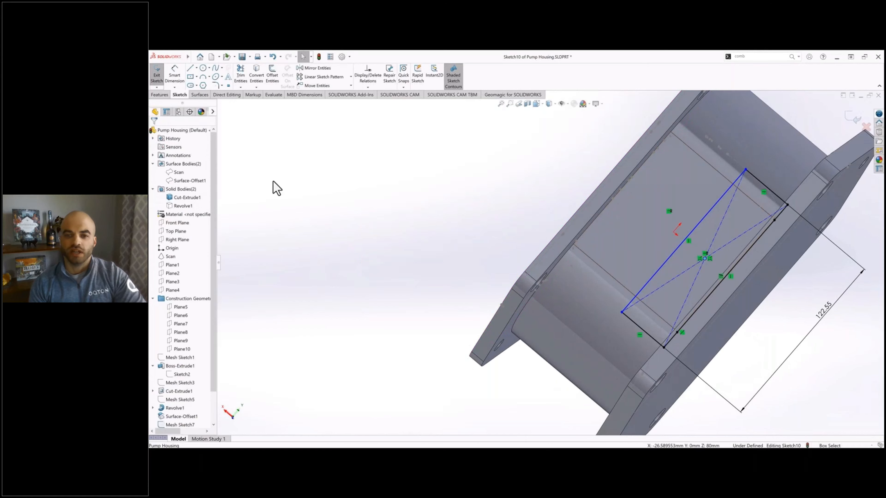
left_click(182, 198)
left_click(190, 186)
Step: Add a vertical relation between the rectangle's center point and the origin
left_click(693, 249)
left_click(530, 214)
middle_click_drag(529, 213, 644, 298)
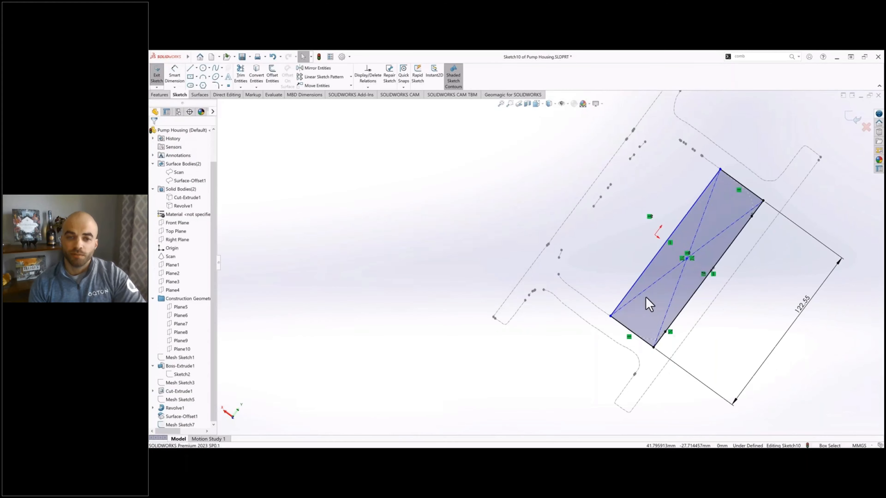
key("ctrl+8")
scroll(472, 239, "down", 5)
left_click(476, 232)
left_click(609, 233, "ctrl")
left_click(156, 230)
scroll(481, 228, "up", 5)
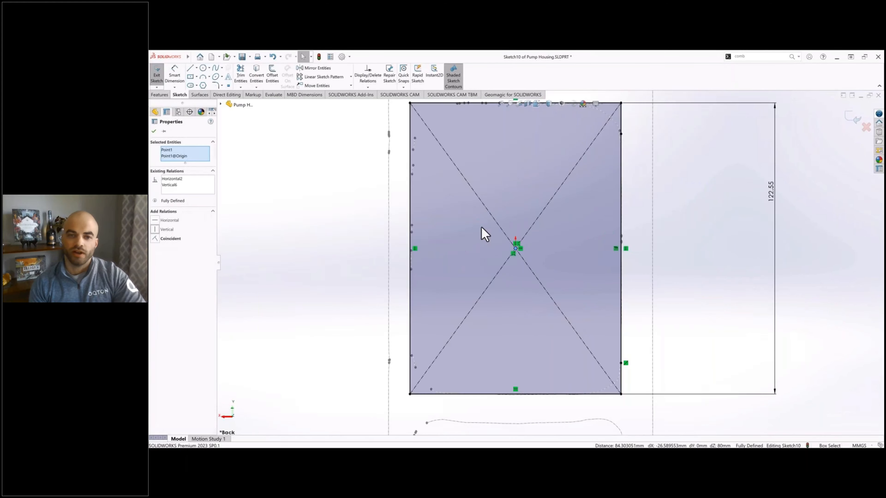
key("Escape")
Step: Fillet all four corners of the rectangle with a 20 mm radius
left_click(216, 86)
left_click(606, 147)
left_click(619, 168)
left_click(619, 369)
left_click(608, 391)
left_click(466, 390)
left_click(443, 368)
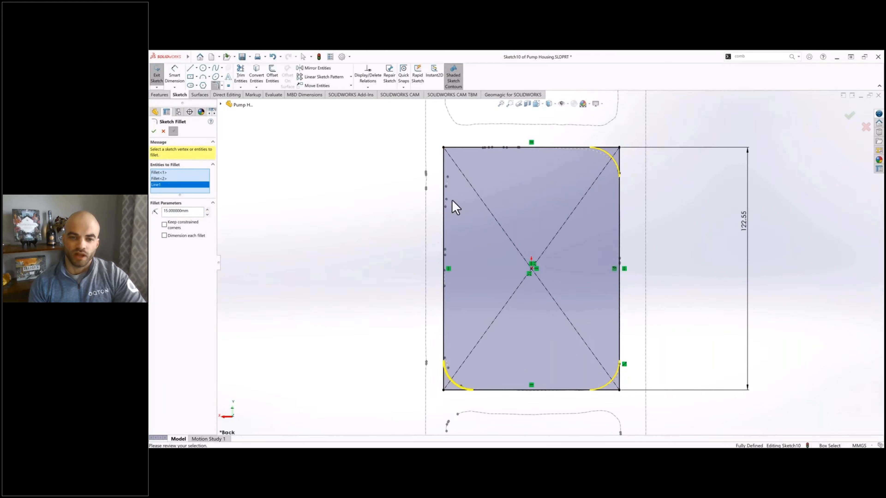
left_click(444, 177)
left_click(528, 147)
scroll(610, 133, "down", 1)
double_click(189, 219)
type("20")
middle_click_drag(670, 293, 701, 275, "ctrl")
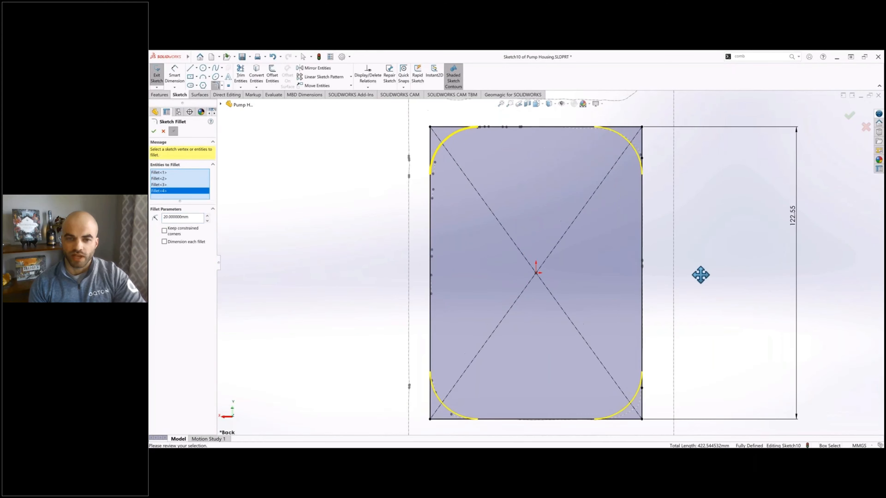
left_click(153, 131)
key("Escape")
Step: Dimension the rounded profile's height between its upper and lower edges
scroll(436, 164, "up", 2)
left_click(554, 169)
key("Escape")
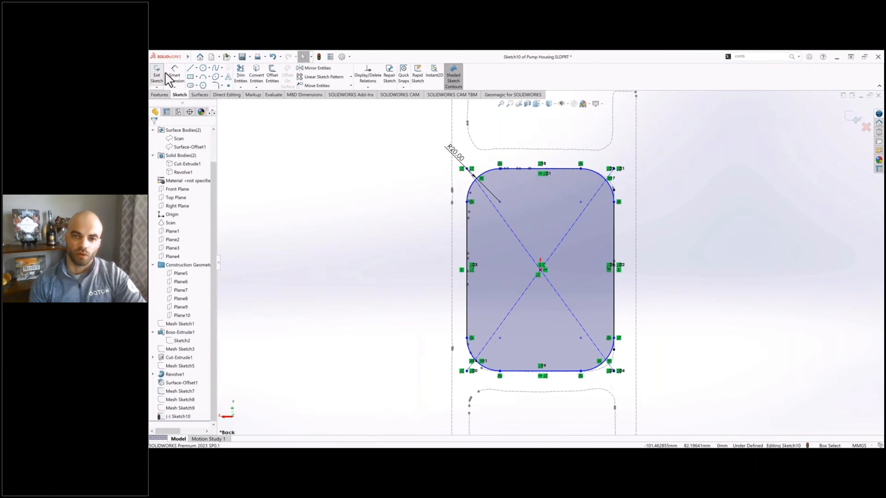
left_click(172, 75)
left_click(557, 371)
left_click(560, 168)
left_click(708, 290)
key("Return")
key("Escape")
Step: Exit the sketch, hide Mesh Sketch7 and show Mesh Sketch8
left_click(156, 75)
scroll(454, 241, "up", 1)
mouse_move(436, 244)
middle_mouse_down()
mouse_move(489, 254)
mouse_move(422, 224)
middle_mouse_up()
left_click(184, 391)
left_click(198, 375)
left_click(186, 401)
left_click(201, 384)
middle_click_drag(302, 297, 313, 353)
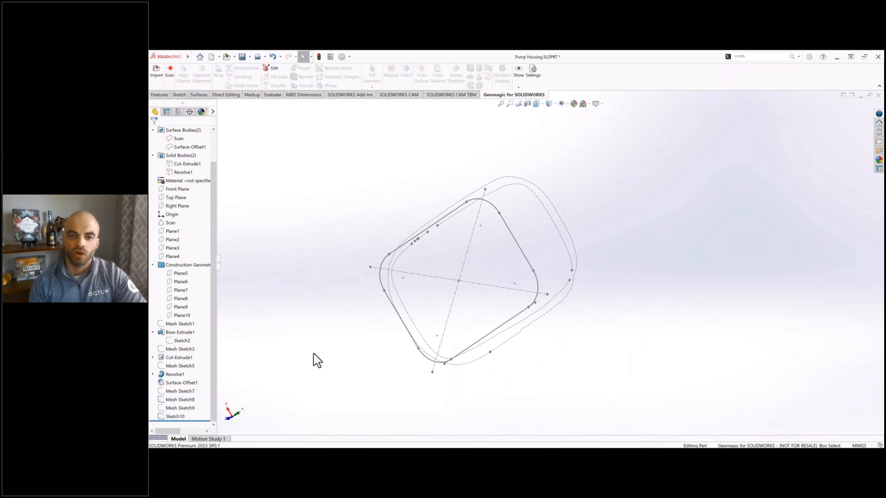
Step: Start a sketch on Plane9 and draw a center rectangle from the origin, about 64 mm wide and 151 mm tall
left_click(181, 307)
mouse_move(405, 241)
middle_mouse_down()
mouse_move(475, 243)
mouse_move(453, 258)
middle_mouse_up()
right_click(182, 307)
left_click(188, 302)
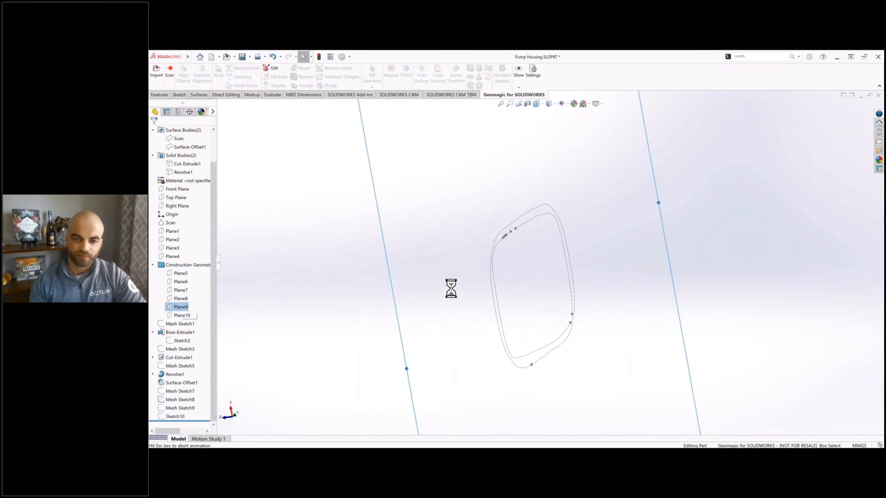
left_click(190, 77)
left_click(513, 265)
left_click(464, 168)
key("Escape")
left_click_drag(497, 168, 500, 148)
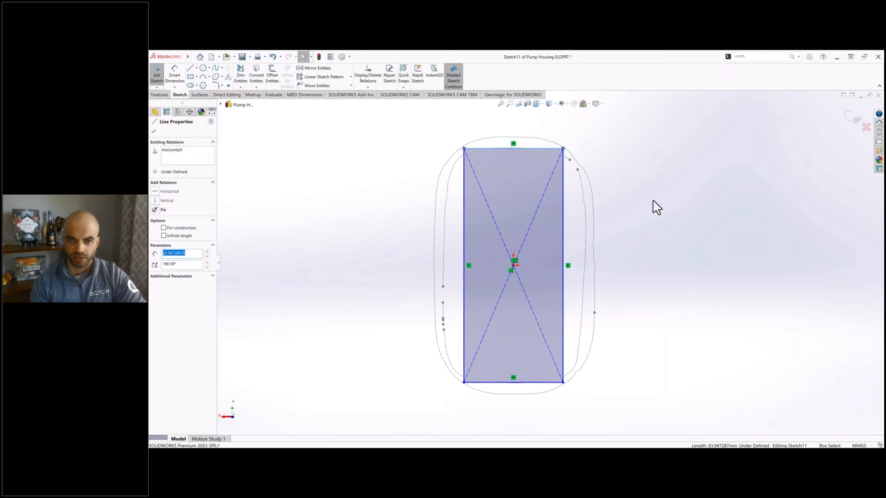
Step: Dimension the height of the new rectangle on Plane9
left_click(654, 200)
right_click_drag(652, 200, 651, 174)
left_click(564, 197)
left_click(633, 211)
key("Escape")
Step: Widen the rectangle to about 89 mm to match the inner section and dimension its width
left_click_drag(464, 236, 445, 240)
left_click(353, 245)
left_click(174, 81)
left_click(489, 149)
left_click(488, 122)
key("Return")
Step: Fillet the rectangle's four corners with a 25 mm radius
left_click(216, 86)
left_click(455, 149)
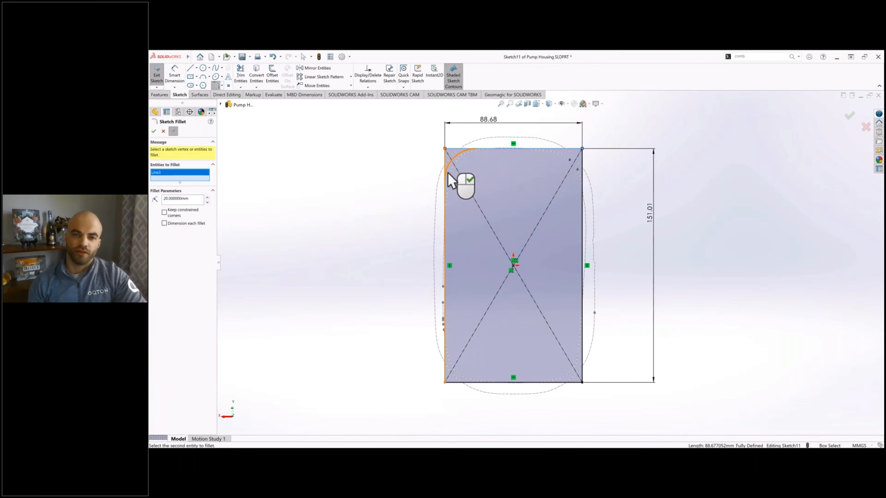
left_click(446, 171)
left_click(569, 150)
left_click(584, 366)
left_click(447, 372)
double_click(181, 218)
type("1")
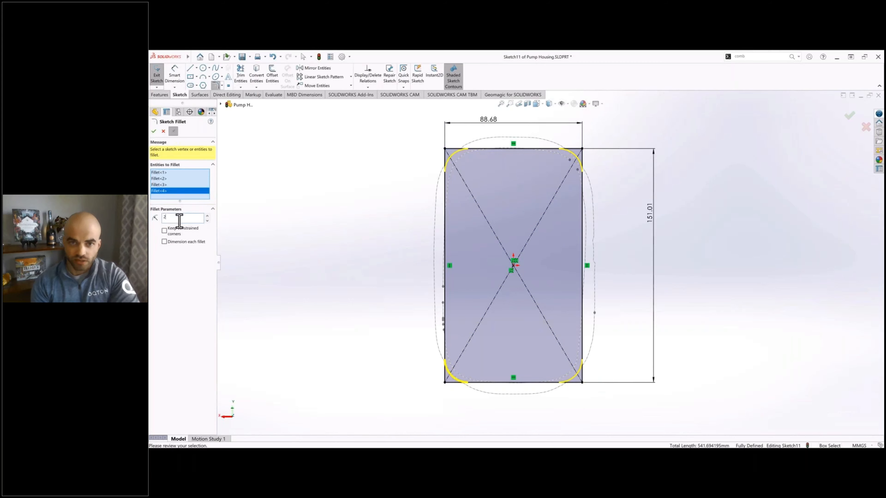
type("5")
key("Return")
key("Escape")
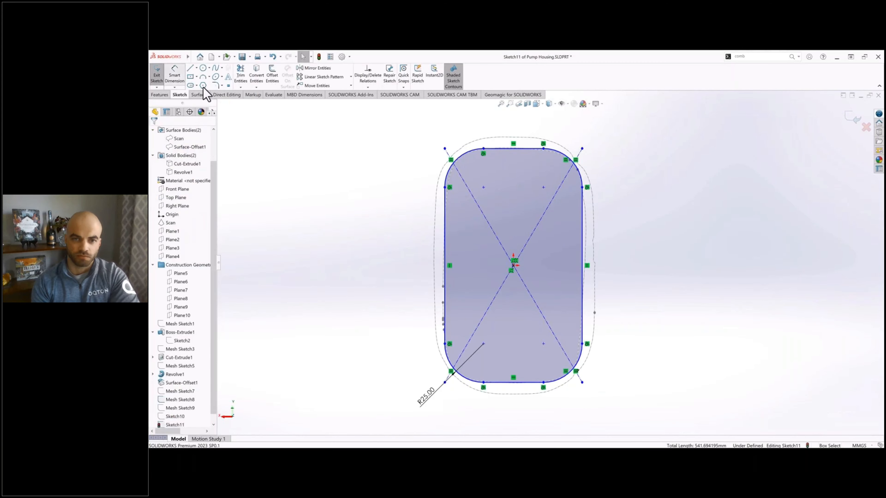
Step: Dimension the overall height and width of the filleted profile between its opposite straight edges
left_click(175, 76)
left_click(512, 149)
left_click(508, 382)
left_click(649, 298)
left_click(445, 256)
left_click(582, 261)
left_click(510, 420)
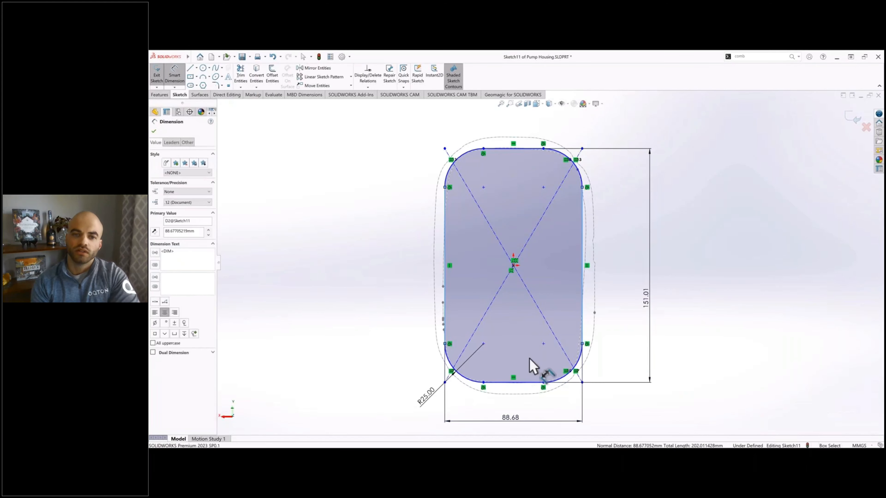
key("Escape")
Step: Draw a diagonal line between two opposite fillet centers and make its midpoint coincident with the rectangle's center at the origin
left_click_drag(488, 149, 488, 123)
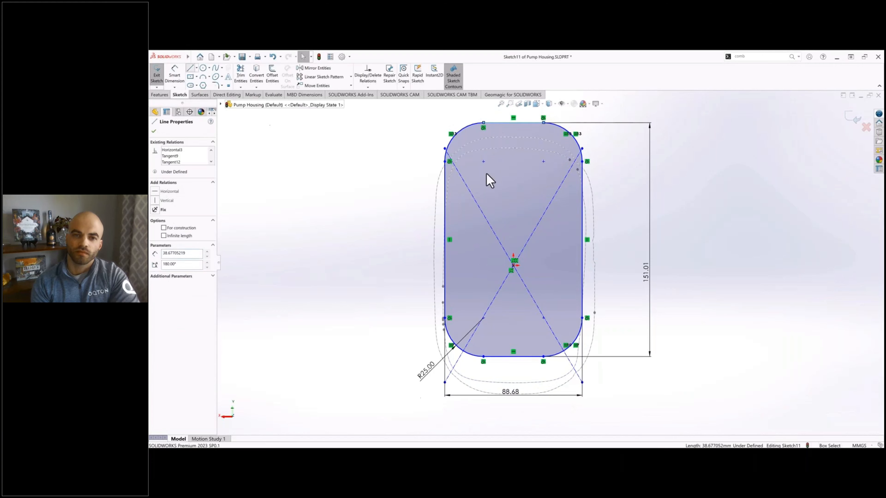
left_click(483, 161)
left_click(544, 318)
key("Escape")
left_click(522, 264)
left_click(513, 240)
left_click(514, 266, "ctrl")
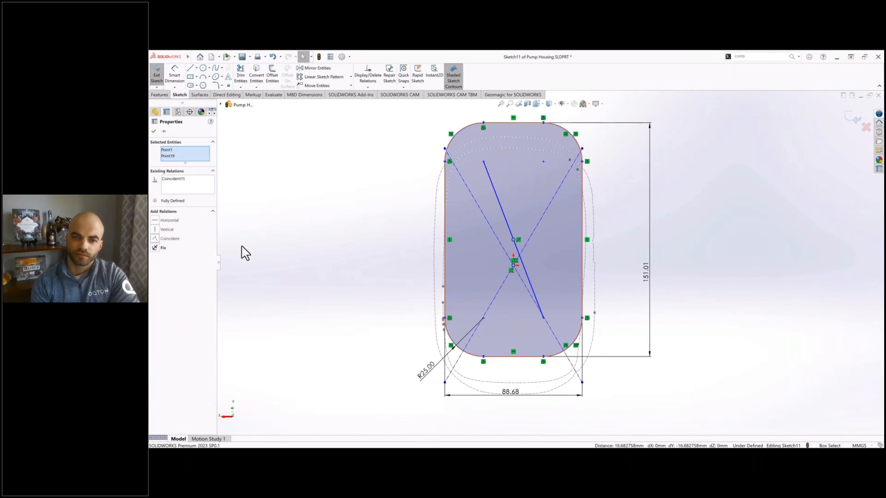
left_click(241, 246)
Step: Delete the rectangle's original construction diagonals and turn the new diagonal into construction geometry
left_click(487, 222)
key("Delete")
left_click(539, 220)
key("Delete")
left_click(499, 229)
left_click(519, 213)
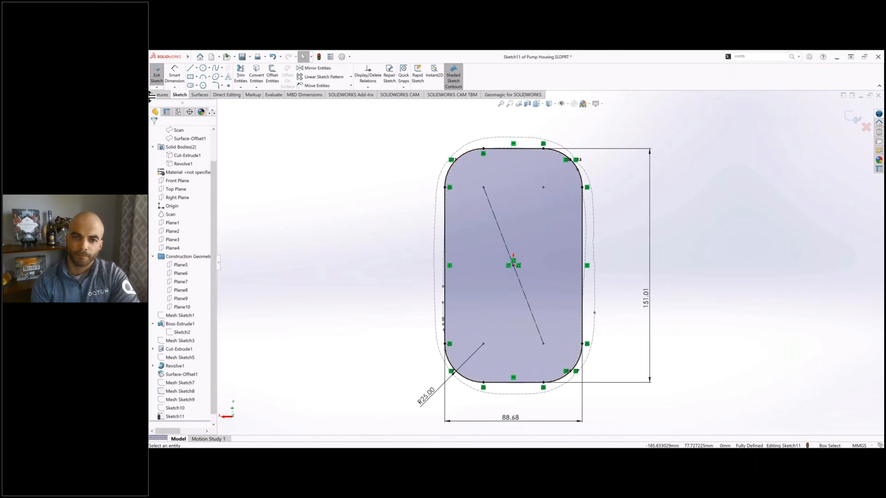
Step: Exit the sketch, hide Mesh Sketch8 and show Mesh Sketch9
left_click(157, 74)
mouse_move(411, 262)
middle_mouse_down()
mouse_move(499, 243)
mouse_move(523, 229)
middle_mouse_up()
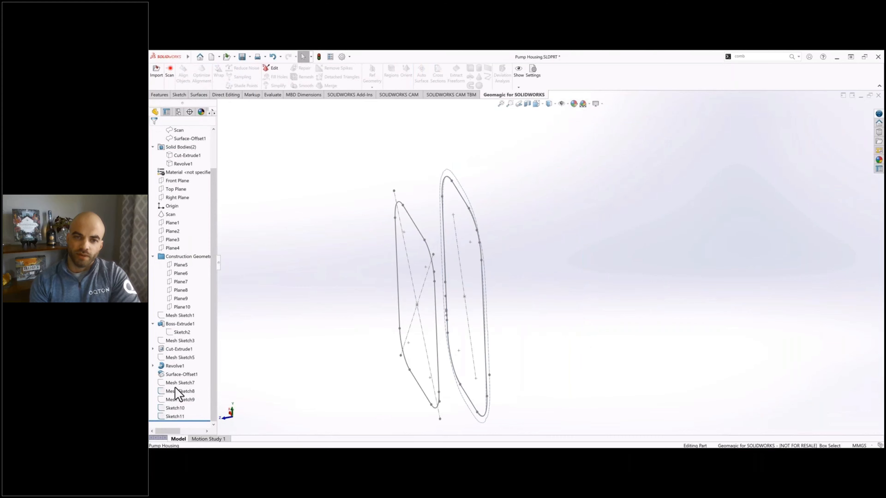
left_click(177, 391)
left_click(190, 383)
mouse_move(440, 270)
middle_mouse_down()
mouse_move(379, 273)
mouse_move(433, 269)
middle_mouse_up()
left_click(190, 399)
left_click(204, 391)
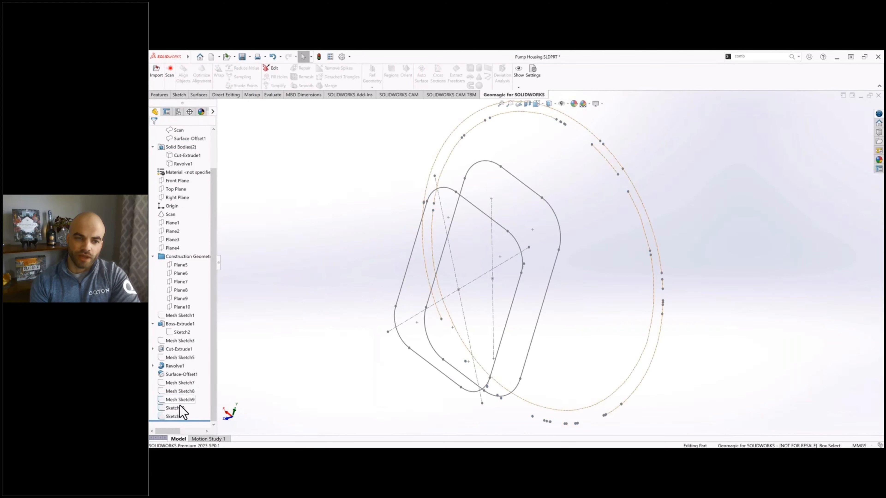
Step: Hide Sketch10, the smaller rounded profile
left_click(181, 402)
scroll(273, 297, "up", 1)
scroll(184, 225, "up", 2)
left_click(184, 224)
key("Escape")
scroll(180, 372, "down", 2)
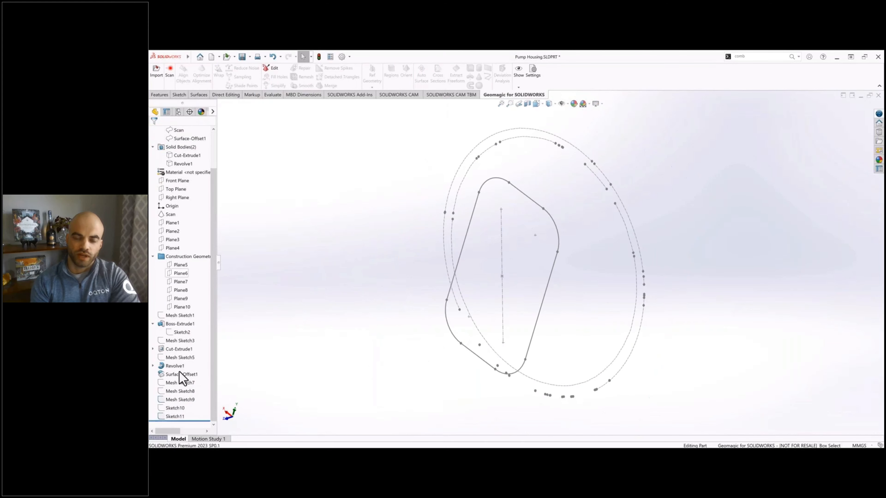
Step: Start a sketch on Plane10, draw an origin-centered circle about 199 mm in diameter on the round section, and dimension it
left_click(181, 307)
key("ctrl+8")
key("c")
left_click(485, 269)
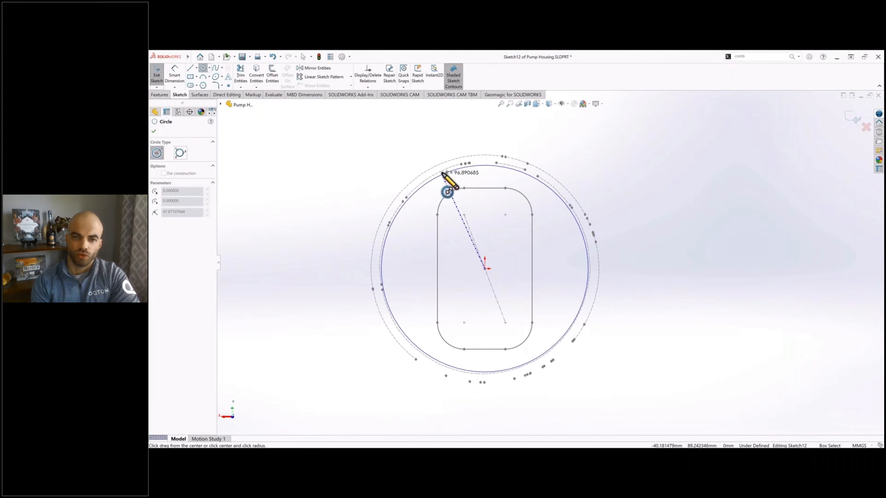
left_click(443, 171)
key("Escape")
left_click(175, 75)
left_click(544, 181)
left_click(591, 161)
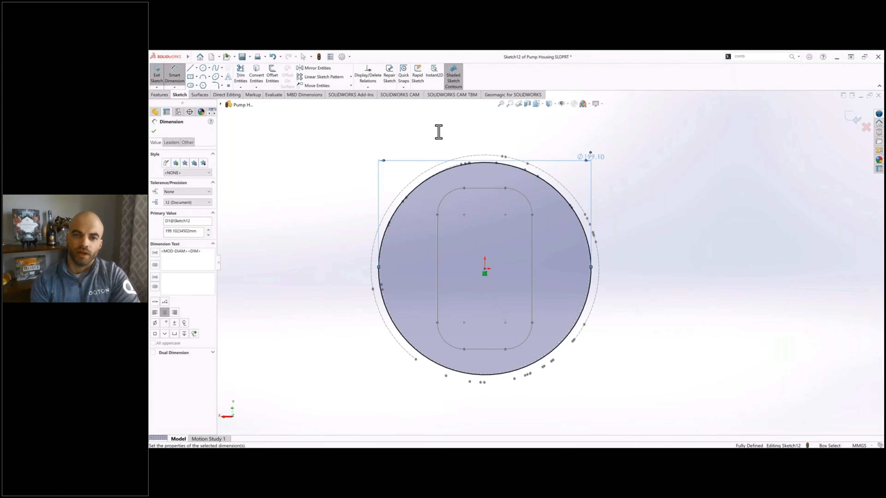
key("Escape")
Step: Make the circle construction geometry, hide Mesh Sketch9, and move the diameter dimension above the circle
left_click(396, 210)
left_click(164, 210)
key("Escape")
left_click(181, 387)
left_click_drag(591, 157, 462, 127)
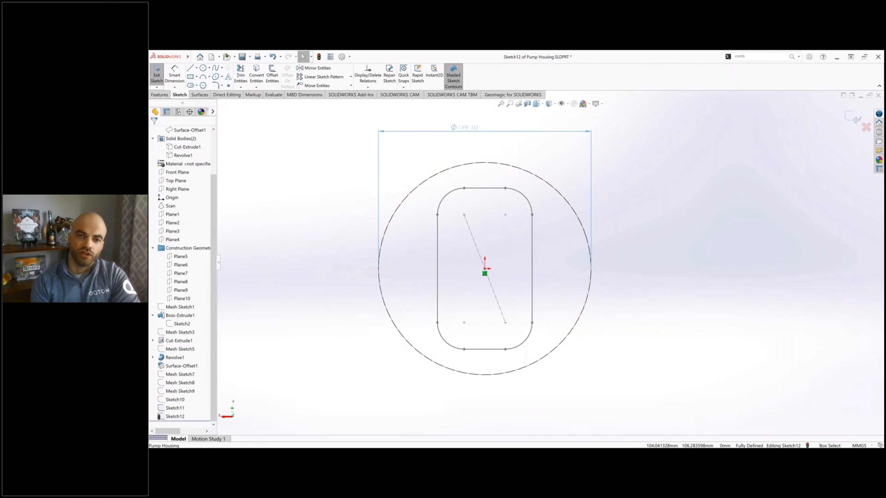
Step: Draw a line from the origin to the circle's upper left, about 28° off vertical, plus a short vertical line up from the origin
key("Escape")
scroll(437, 204, "down", 1)
left_click(190, 68)
left_click(494, 282)
left_click(435, 169)
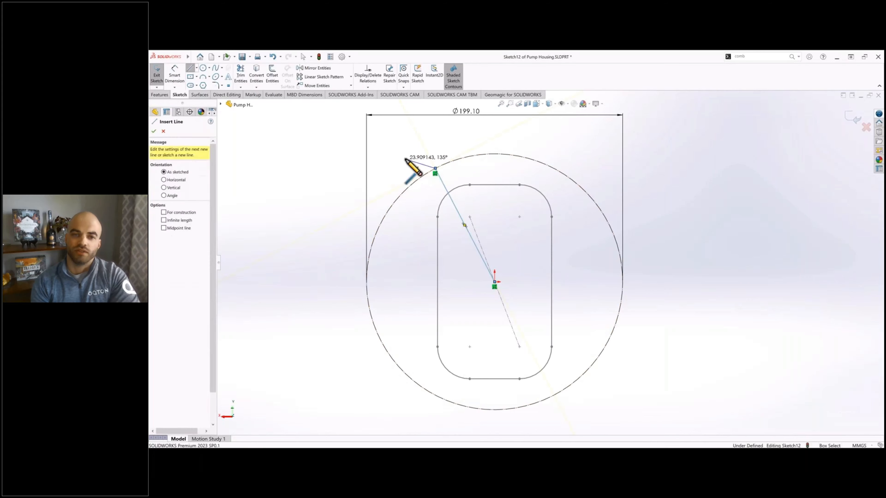
key("Escape")
left_click(190, 68)
left_click(495, 282)
left_click(495, 241)
key("Escape")
Step: Dimension the angle between the slanted line and the short vertical line as 30°
left_click(174, 75)
left_click(455, 207)
left_click(496, 254)
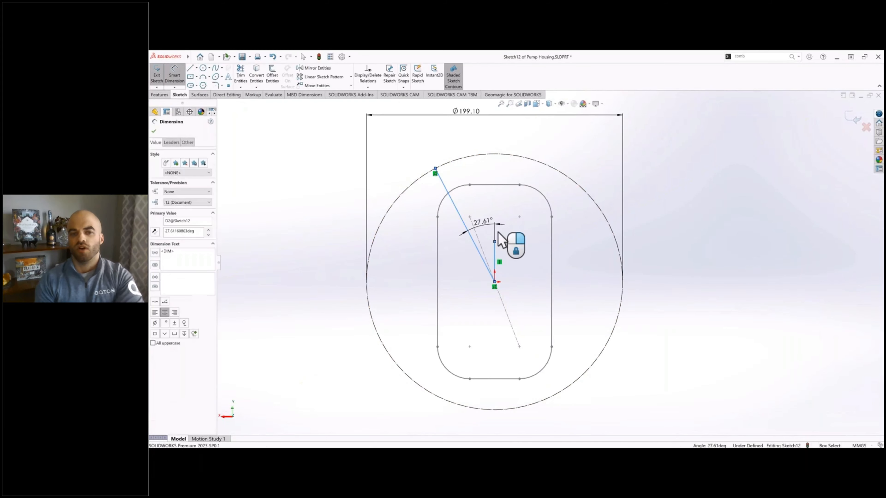
left_click(498, 232)
type("30")
key("Return")
key("Escape")
Step: Convert the slanted line and the short vertical line to construction geometry
left_click(440, 186)
left_click(495, 259, "ctrl")
left_click(164, 293)
left_click(299, 214)
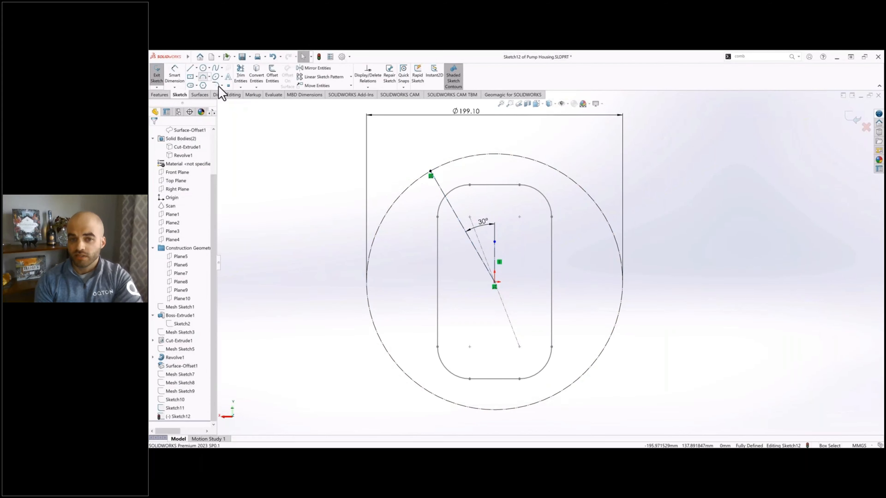
Step: Draw a three-point arc on the circle's upper left and make its midpoint coincident with the slanted line's outer endpoint
left_click(203, 77)
left_click(387, 213)
left_click(468, 157)
left_click(431, 171)
key("Escape")
left_click(431, 173, "ctrl")
left_click(164, 230)
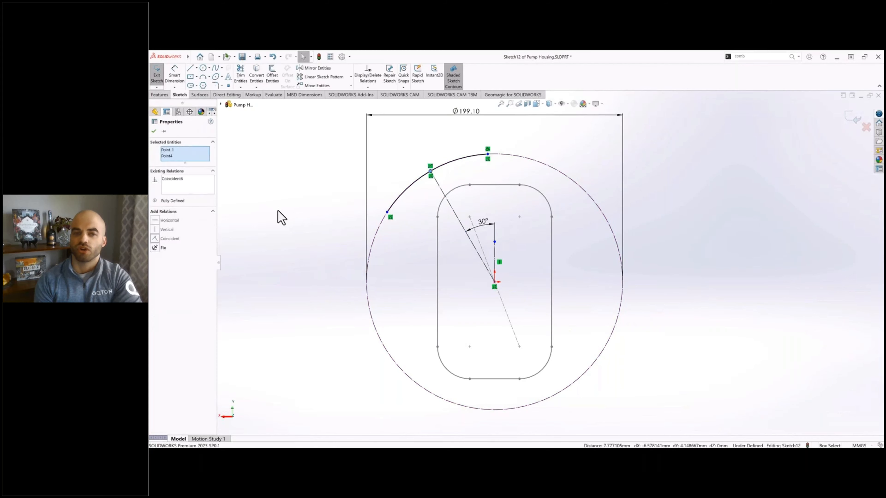
left_click(279, 213)
Step: Draw an arc along the circle's left side from the first arc's lower end, with its midpoint horizontal to the origin
left_click(387, 213)
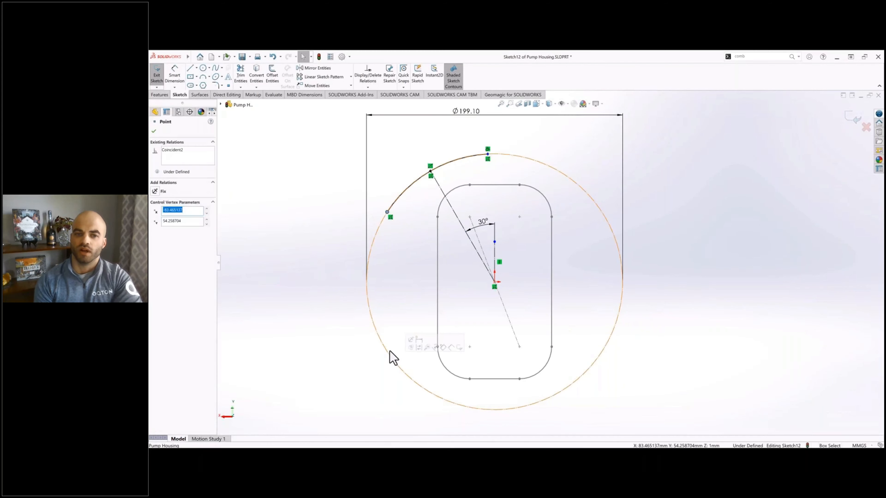
left_click(389, 358)
left_click(203, 77)
left_click(387, 212)
left_click(392, 358)
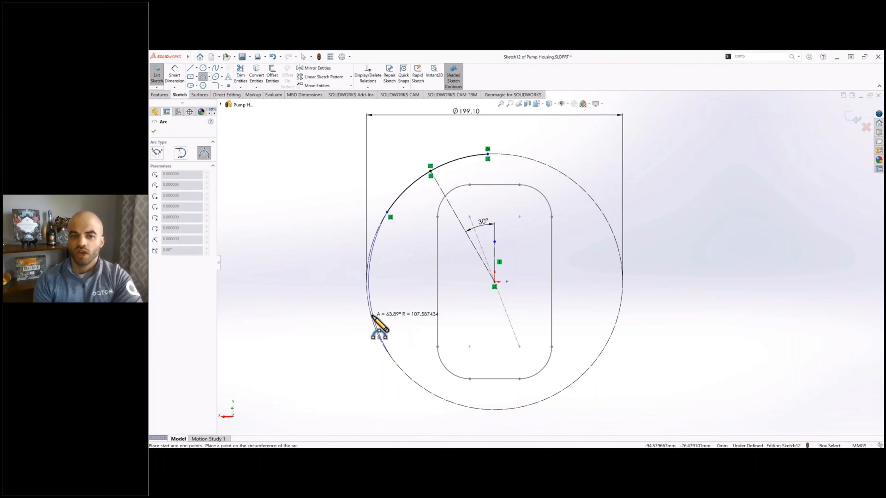
left_click(366, 301)
key("Escape")
left_click(294, 243)
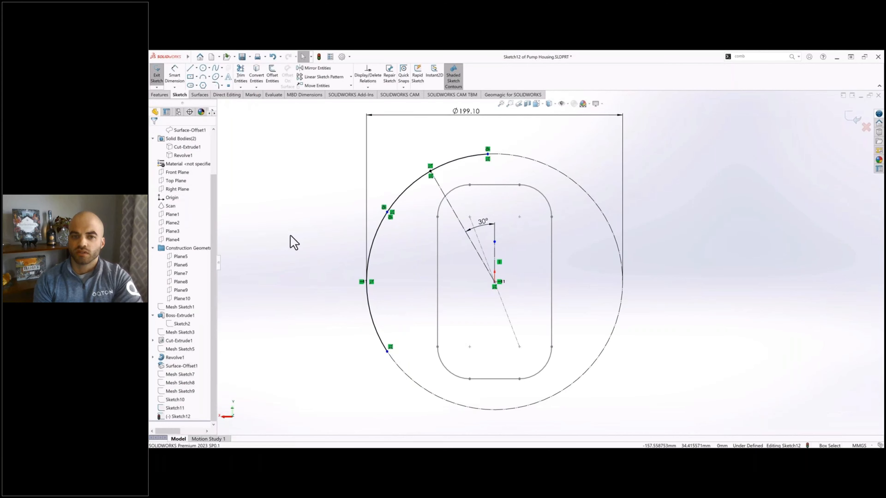
Step: Shorten the upper-left arc along the circle and dimension the distance between its endpoints as 60 mm
left_click_drag(387, 211, 401, 195)
left_click(175, 75)
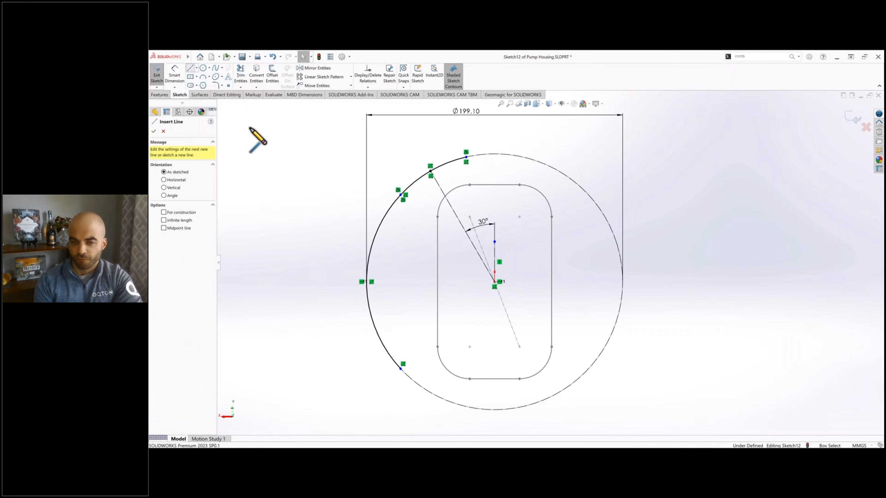
left_click(466, 158)
left_click(391, 141)
type("60")
key("Return")
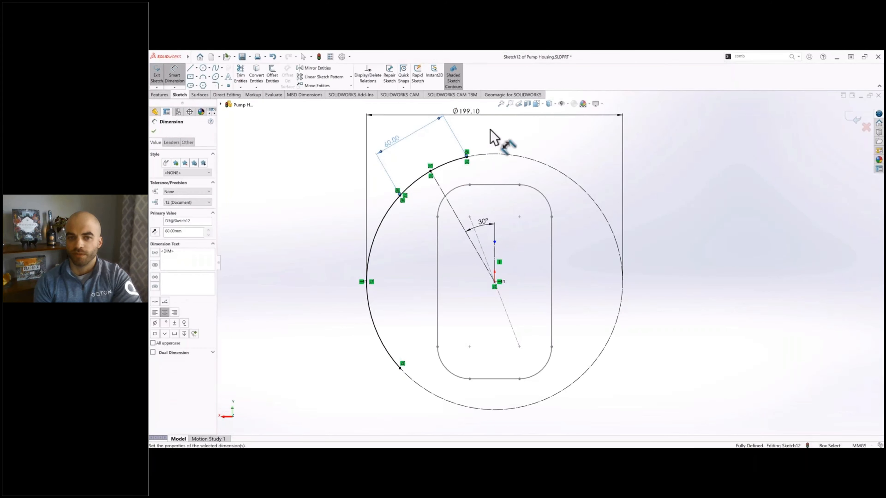
key("Escape")
Step: Draw an arc across the circle's top from the upper-left arc's end and align its midpoint vertically with the origin
left_click(204, 77)
left_click(553, 168)
left_click(467, 157)
left_click(511, 155)
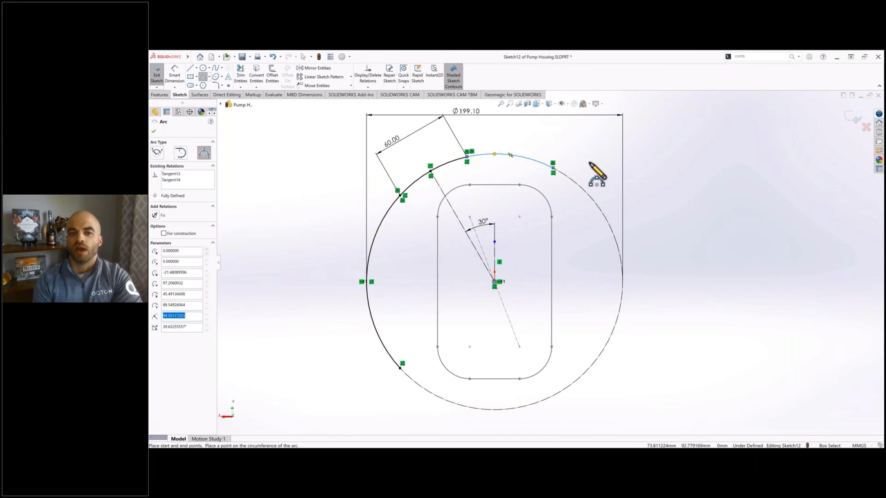
left_click(553, 169)
key("Escape")
left_click(511, 155)
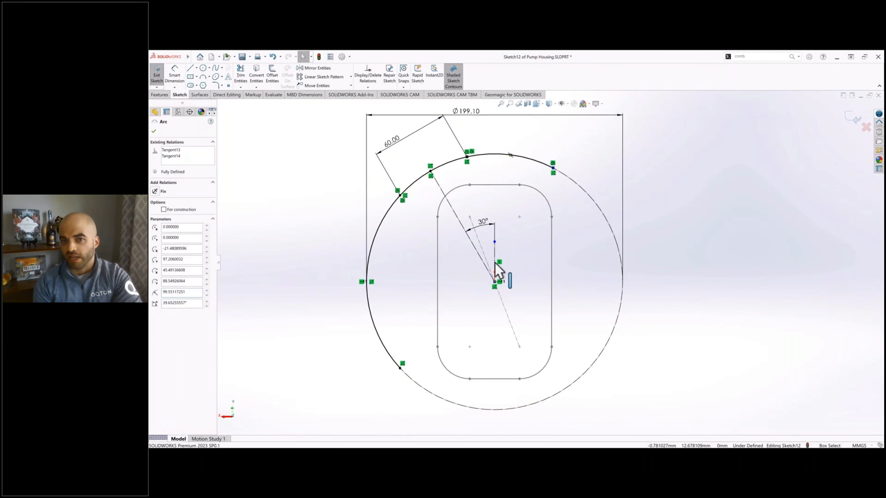
left_click(495, 282, "ctrl")
left_click(173, 233)
Step: Draw an arc on the circle's lower left, from the left arc's lower end to near the circle's bottom
left_click(204, 77)
left_click(400, 368)
left_click(473, 407)
left_click(435, 395)
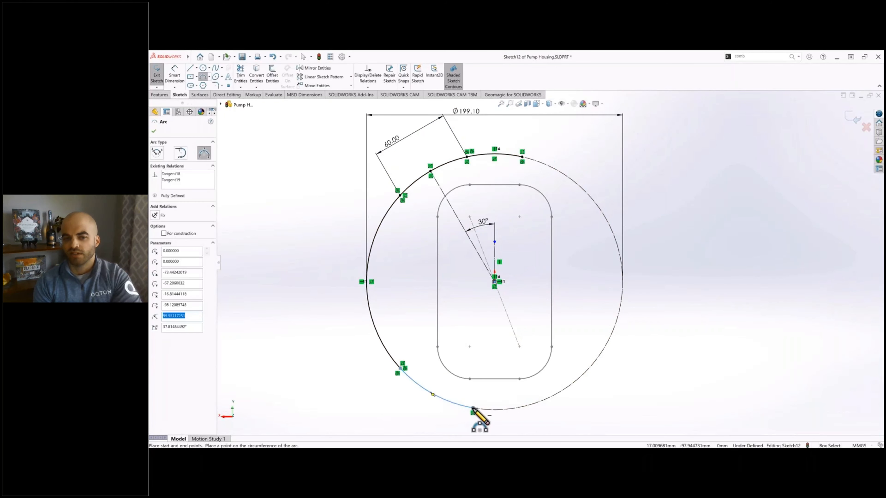
Step: Draw a bottom arc with its midpoint vertical to the origin and align its left end vertically with the top arc's left end
left_click(473, 408)
left_click(528, 410)
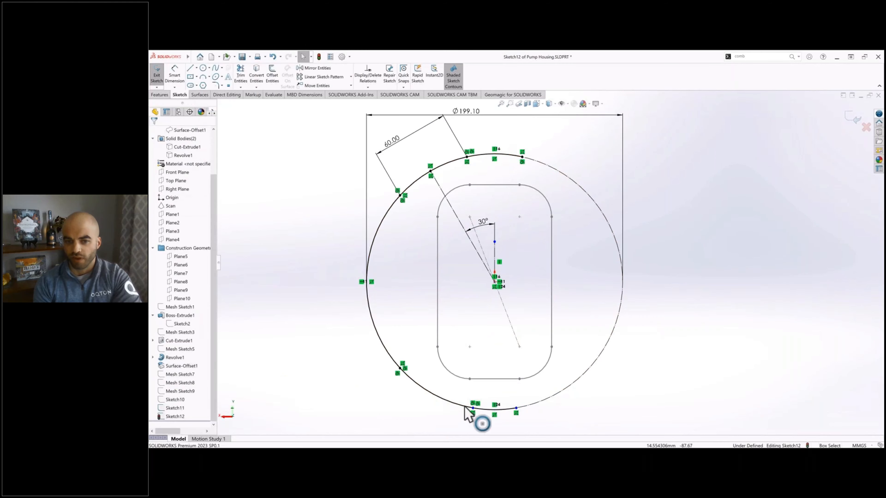
left_click(454, 403)
left_click(173, 233)
Step: Draw an upper-right arc from the top arc's end, then a right-side arc continuing down along the construction circle
left_click(203, 78)
left_click(523, 157)
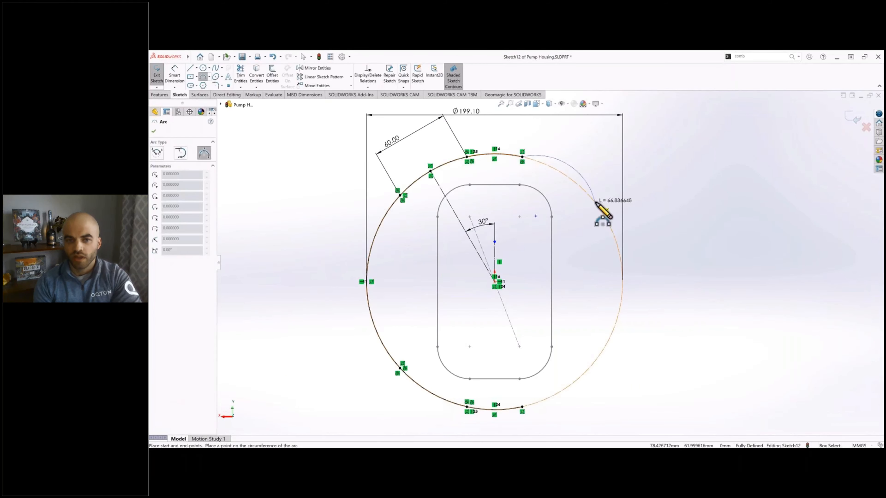
left_click(595, 202)
left_click(572, 181)
left_click(203, 78)
left_click(203, 78)
left_click(595, 203)
left_click(595, 362)
left_click(611, 337)
left_click(595, 361)
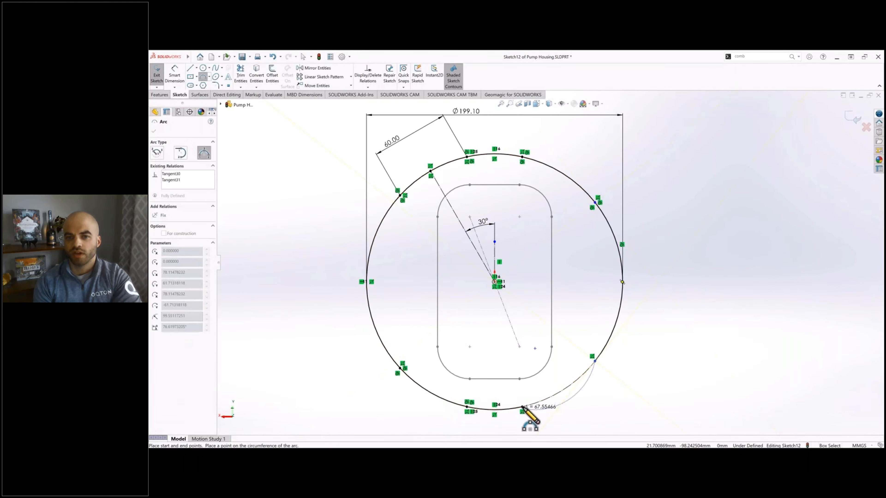
Step: Close the loop with a lower-right arc and make its midpoint coincident with the slanted construction line
left_click(522, 407)
left_click(556, 395)
right_click(564, 389)
left_click(601, 323)
left_click(481, 257, "ctrl")
left_click(496, 242)
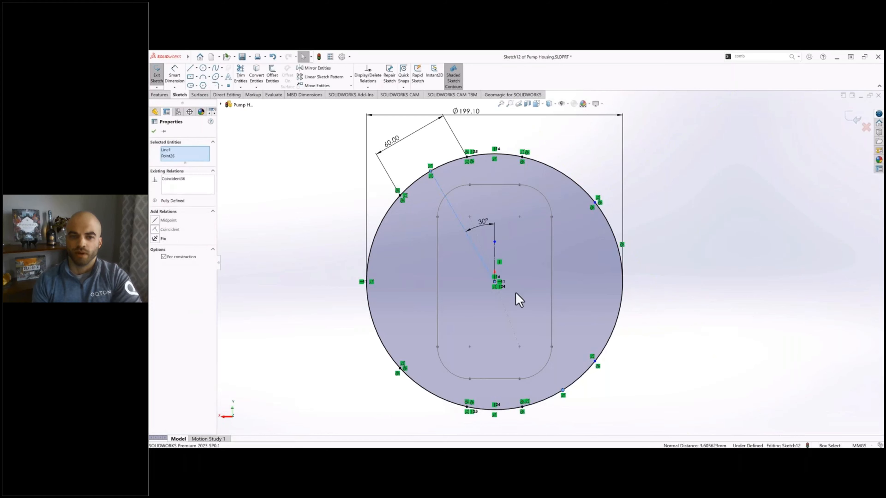
left_click(514, 293)
Step: Align the right-side arc's midpoint horizontally with the origin
double_click(611, 229)
right_click(608, 223)
left_click(699, 302)
right_click(613, 233)
left_click(638, 247)
left_click(495, 282, "ctrl")
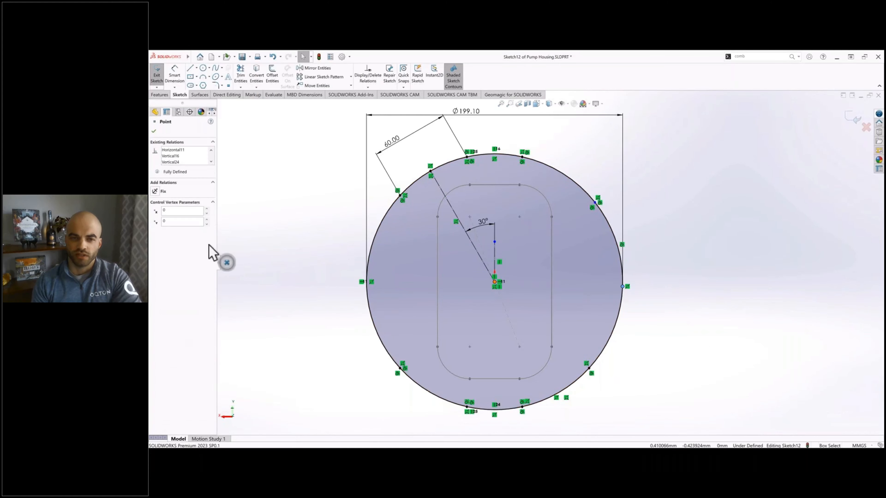
left_click(169, 222)
Step: Exit the round profile sketch and show Sketch10 alongside the other two profiles
left_click(669, 276)
scroll(684, 310, "down", 1)
middle_click_drag(683, 310, 725, 299, "ctrl")
scroll(719, 297, "up", 1)
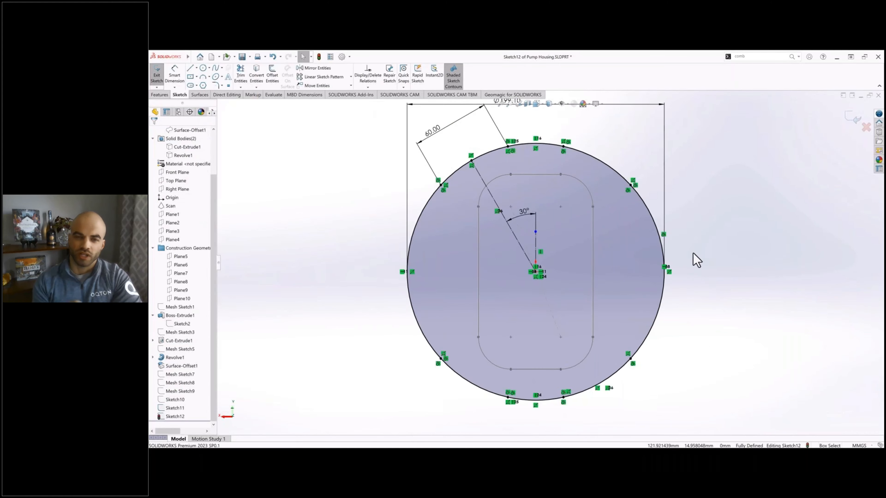
left_click(156, 74)
left_click(326, 213)
middle_click_drag(326, 213, 376, 218)
left_click(180, 399)
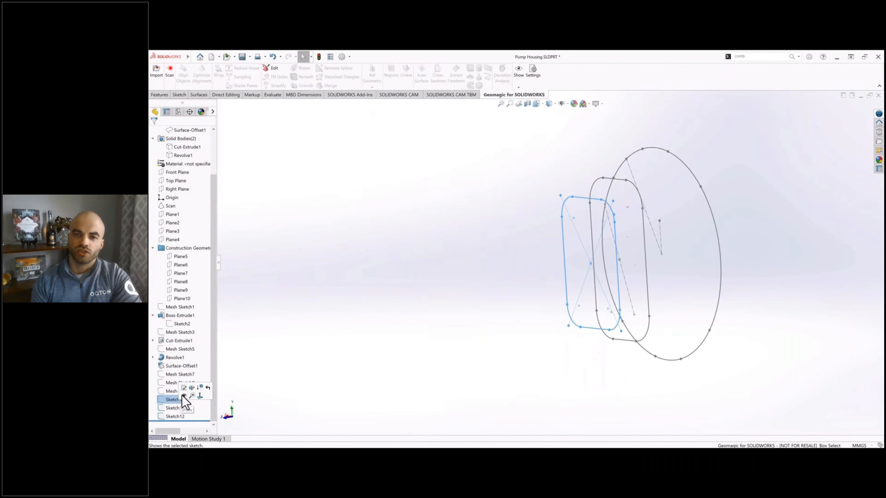
left_click(189, 396)
mouse_move(513, 241)
middle_mouse_down()
mouse_move(548, 203)
mouse_move(534, 184)
mouse_move(494, 188)
middle_mouse_up()
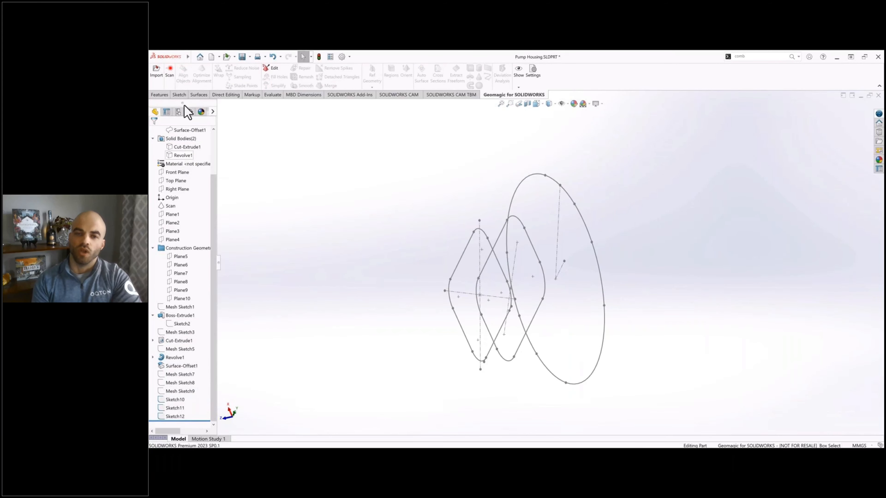
Step: Start a Lofted Boss/Base through the profiles Sketch10, Sketch11 and Sketch12
left_click(161, 96)
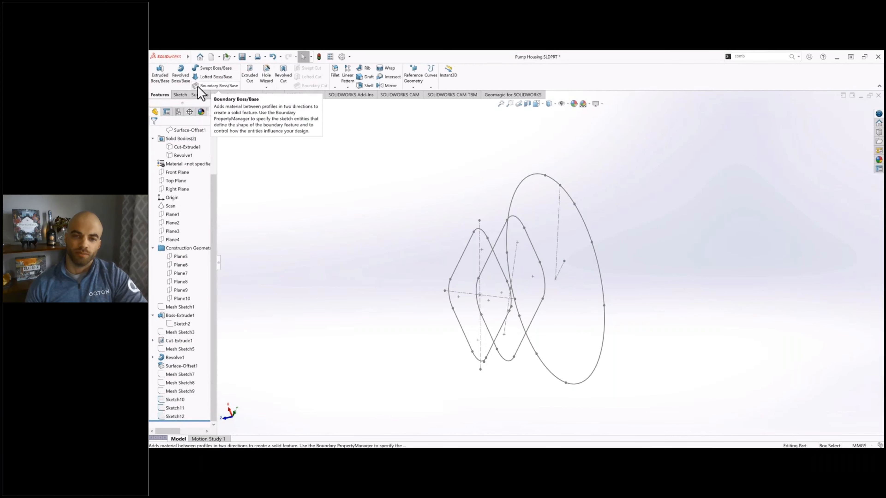
left_click(213, 77)
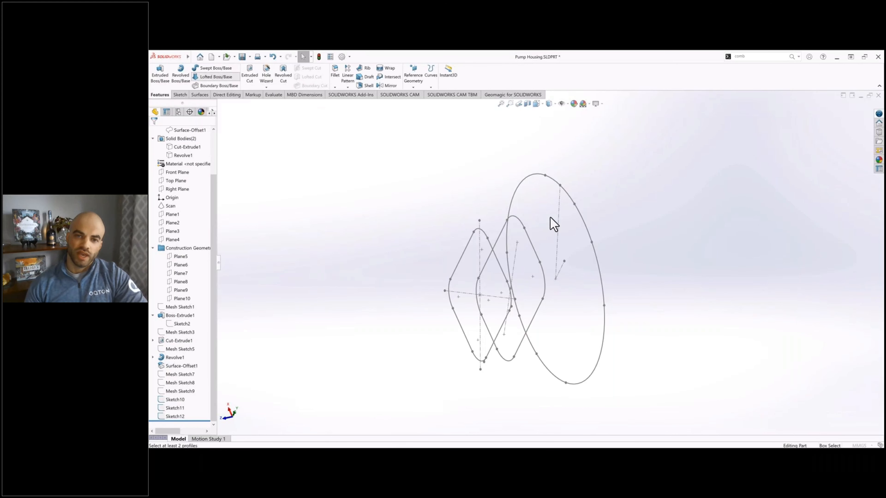
middle_click_drag(568, 227, 549, 229)
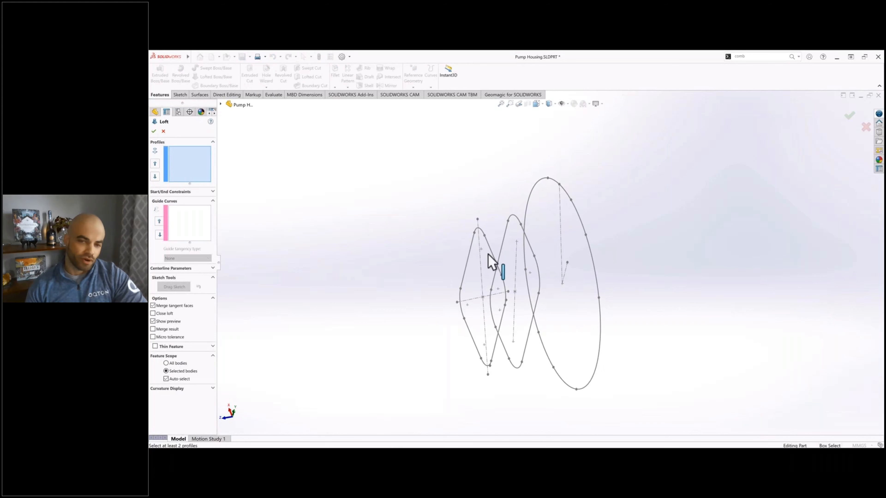
left_click(499, 239)
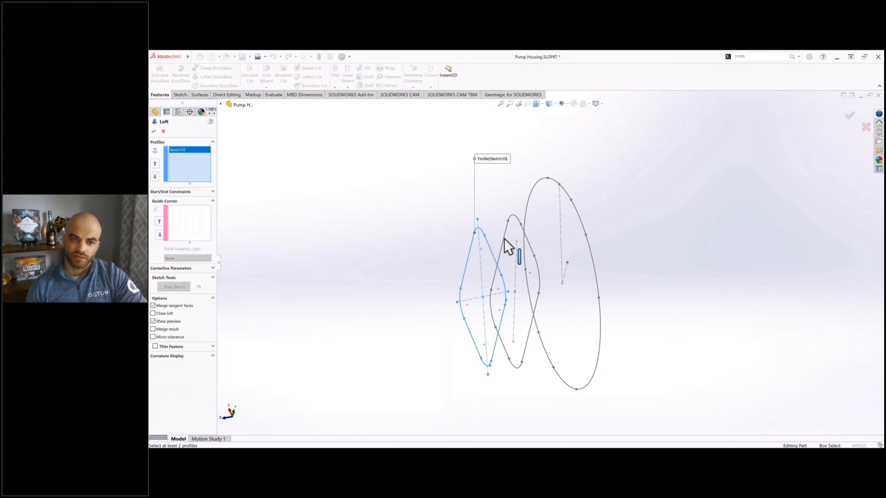
left_click(503, 245)
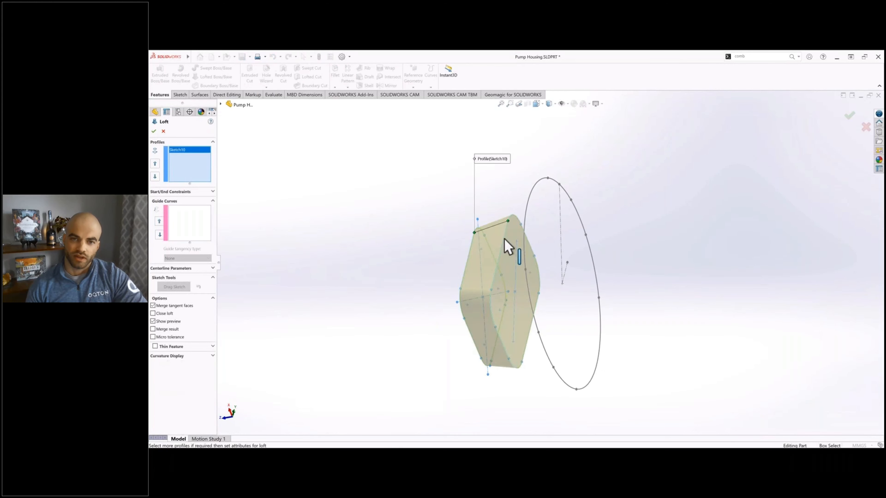
left_click(527, 211)
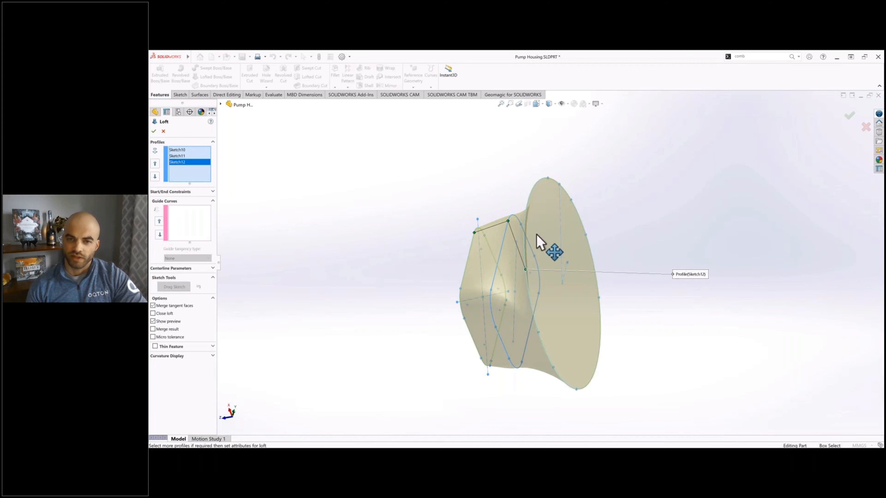
mouse_move(493, 184)
middle_mouse_down()
mouse_move(560, 158)
mouse_move(516, 158)
middle_mouse_up()
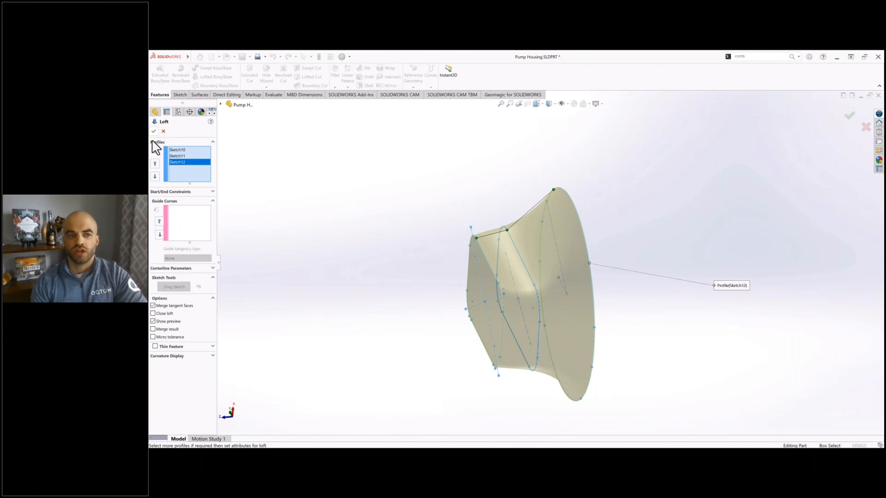
Step: Set the loft's start constraint to Normal To Profile and create the loft
left_click(171, 191)
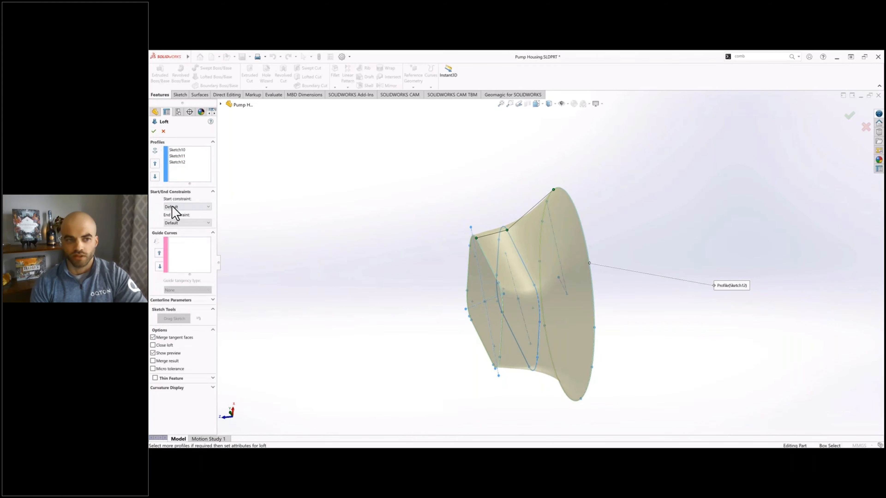
left_click(174, 232)
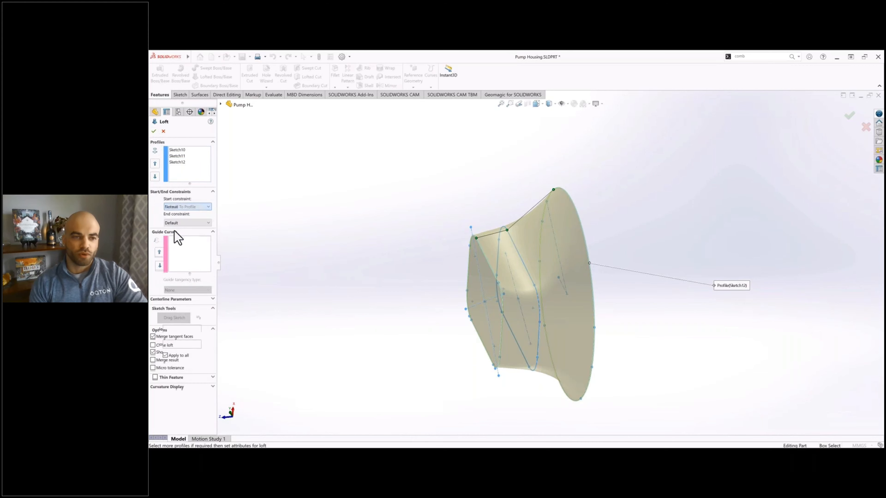
left_click(154, 131)
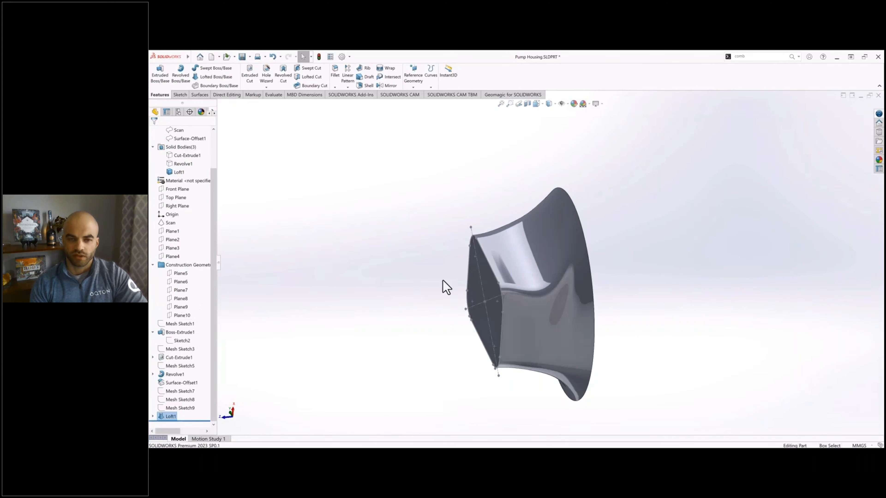
middle_click_drag(446, 288, 429, 260)
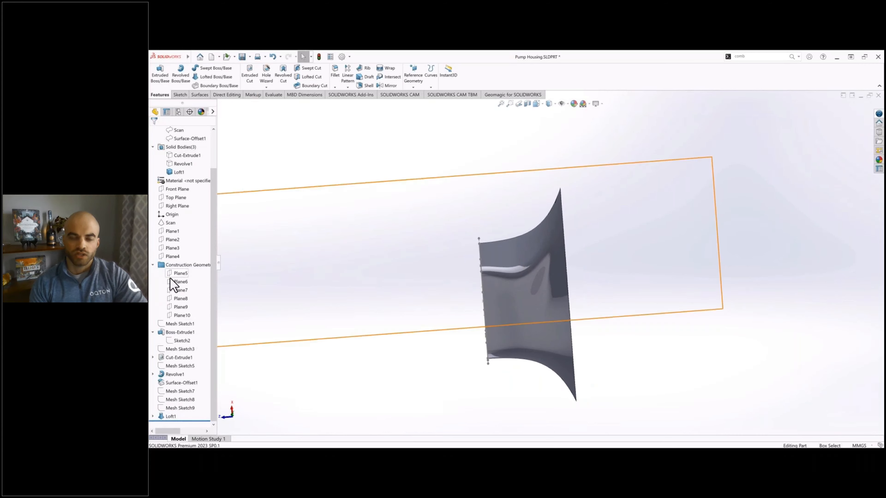
Step: Show the solid bodies Revolve1 and Cut-Extrude1 together with the loft
scroll(174, 244, "up", 3)
left_click(183, 206)
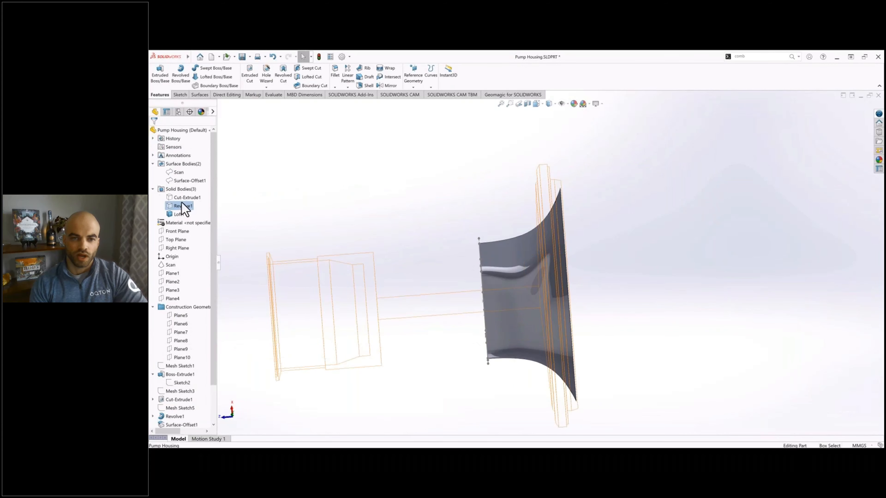
left_click(230, 209)
left_click(414, 256)
middle_click_drag(415, 256, 418, 233)
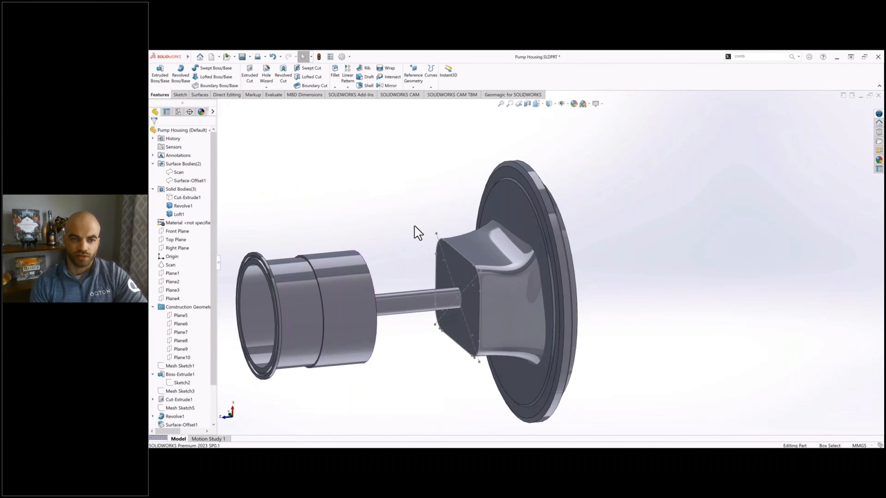
left_click(186, 197)
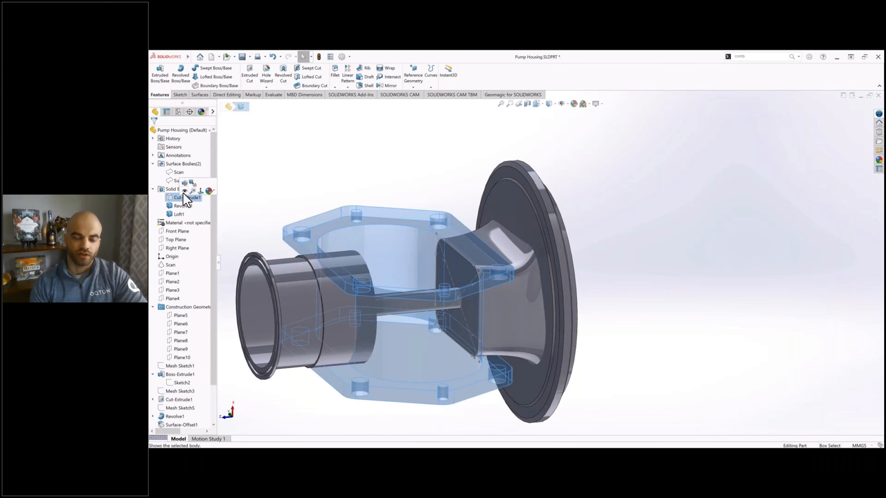
left_click(372, 201)
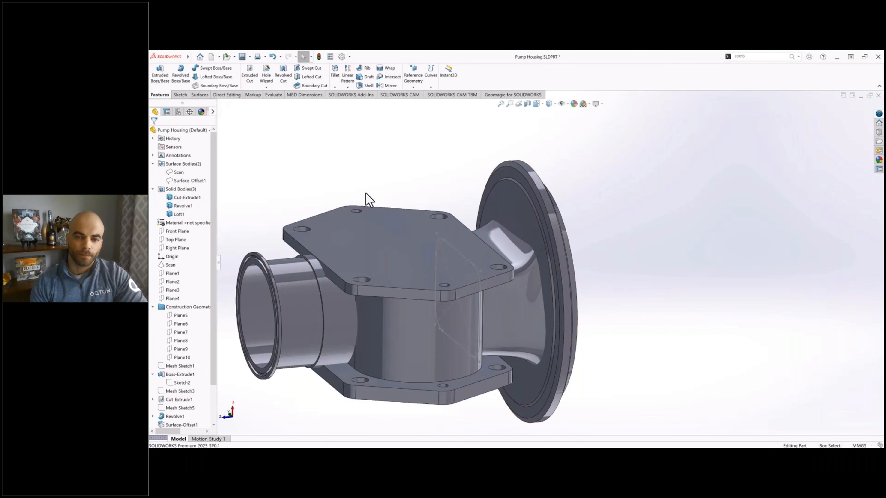
Step: Clear the selection on the lofted chamber and save the Pump Housing part
left_click(460, 253)
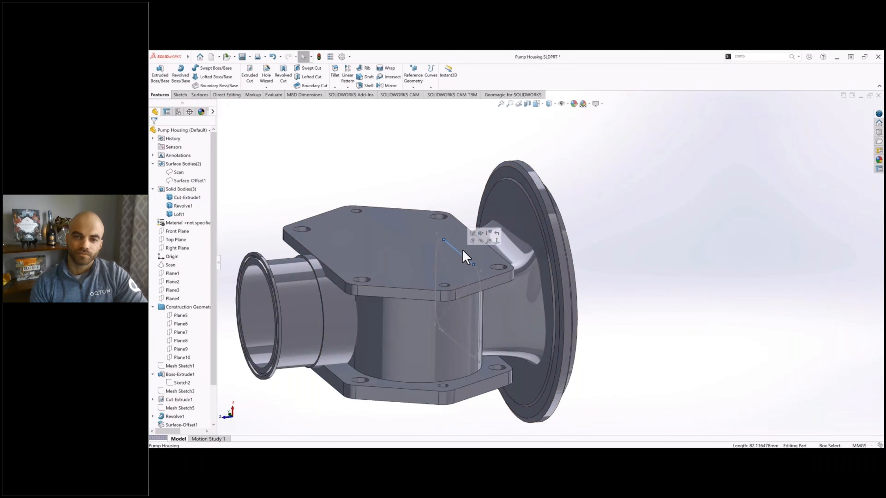
left_click(622, 220)
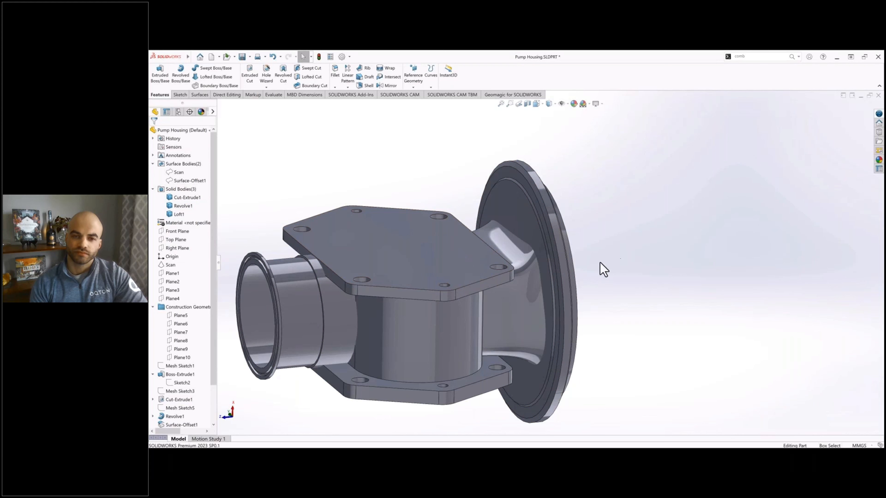
middle_click_drag(600, 267, 590, 258)
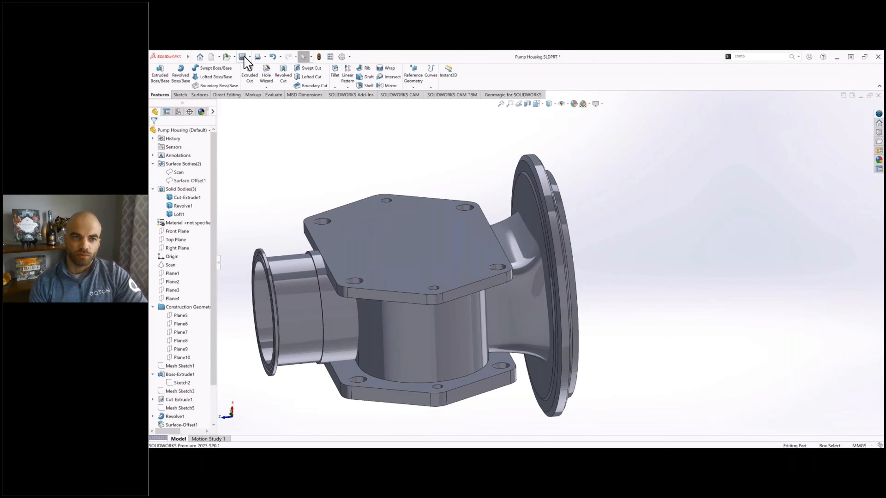
left_click(243, 57)
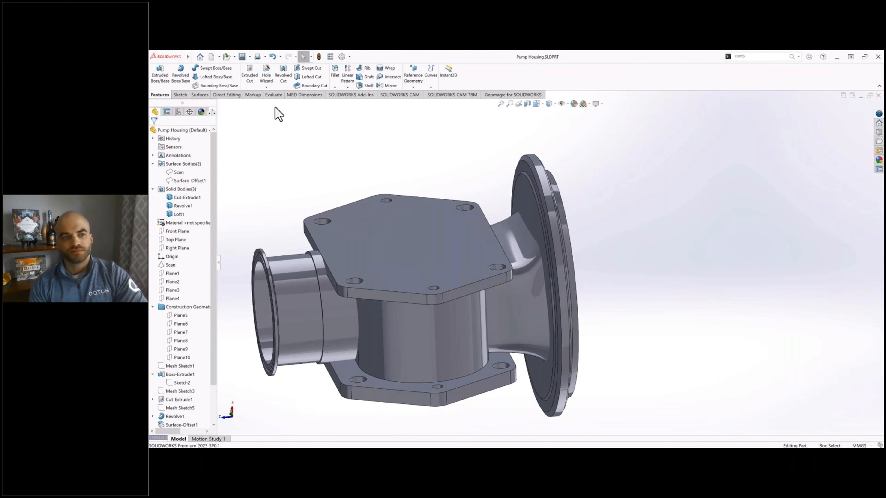
Step: Make one copy of the Loft1 body in place with Move/Copy Bodies, leaving all translation values at 0 mm
left_click(222, 95)
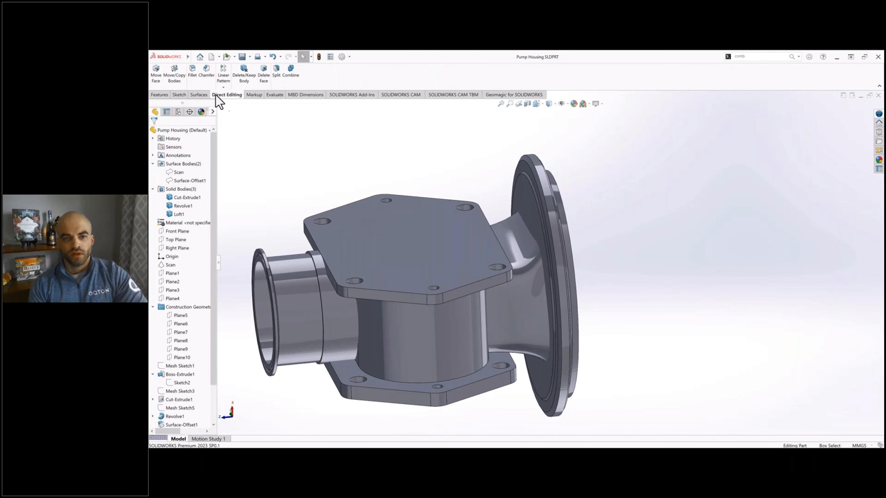
left_click(174, 75)
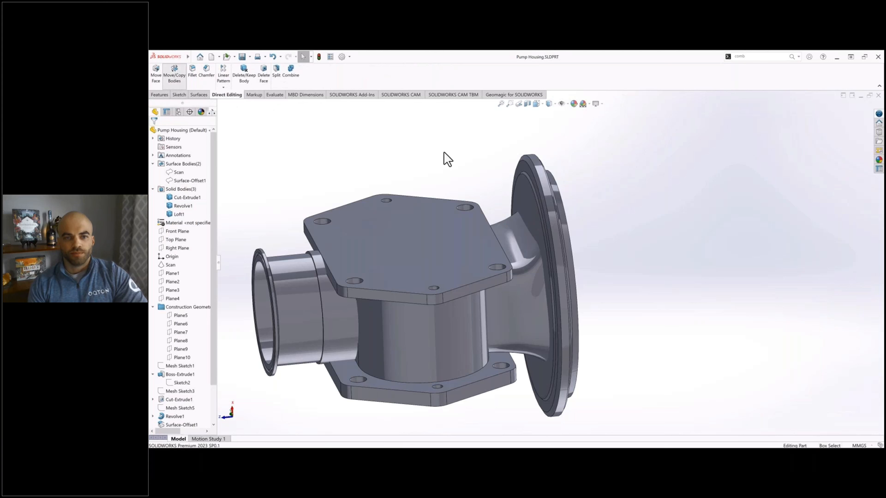
left_click(527, 260)
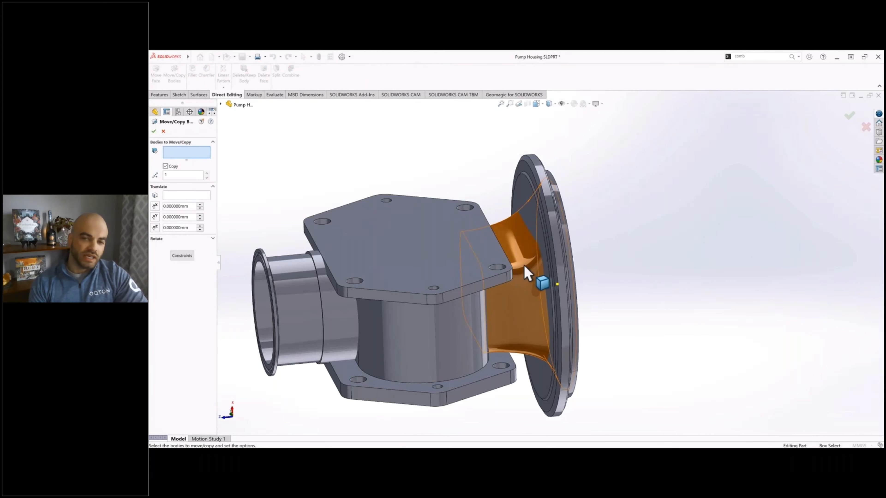
left_click(154, 131)
left_click(555, 253)
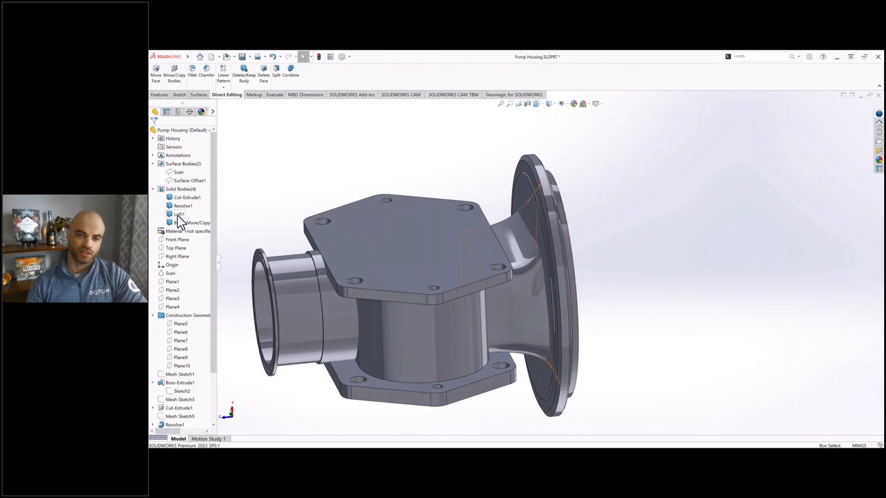
Step: Select the original Loft1 body among the solid bodies
left_click(179, 214)
left_click(179, 215)
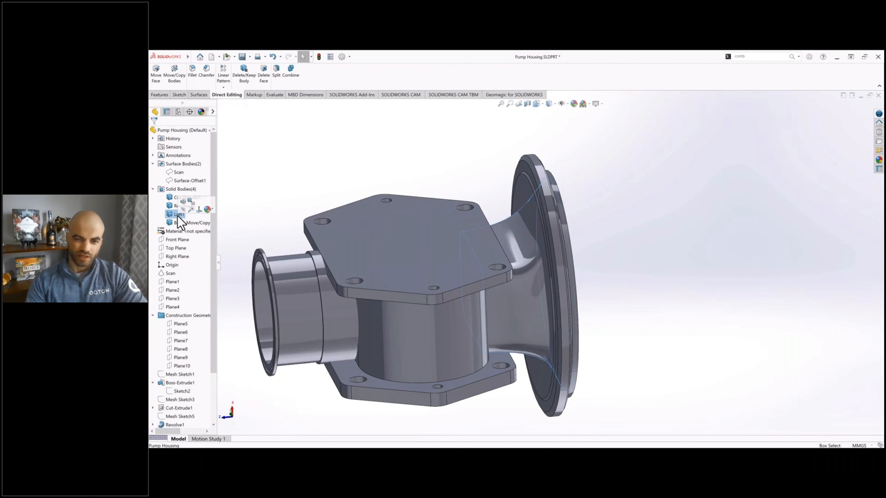
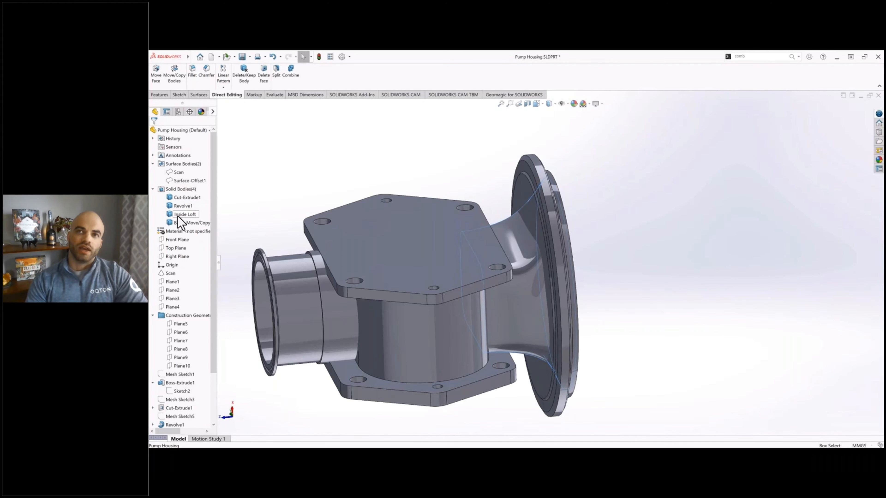
Step: Rename the copied loft body, Body-Move/Copy1, as Outside Loft
right_click(192, 226)
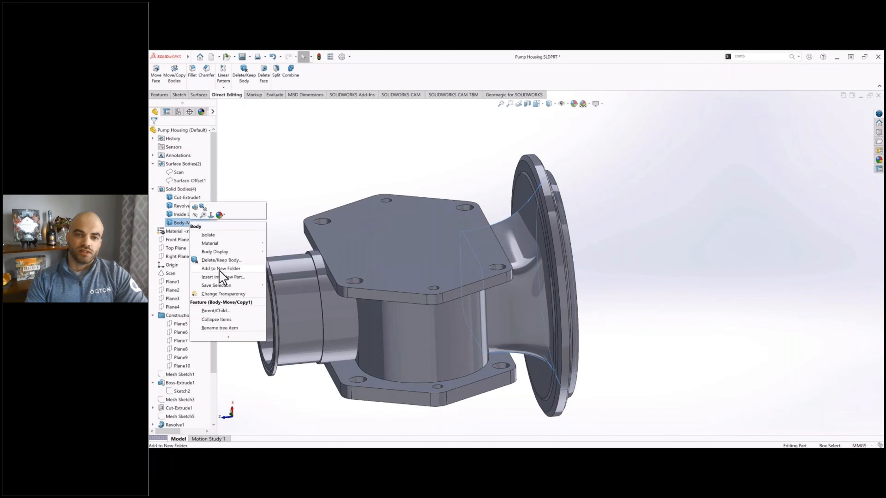
left_click(179, 223)
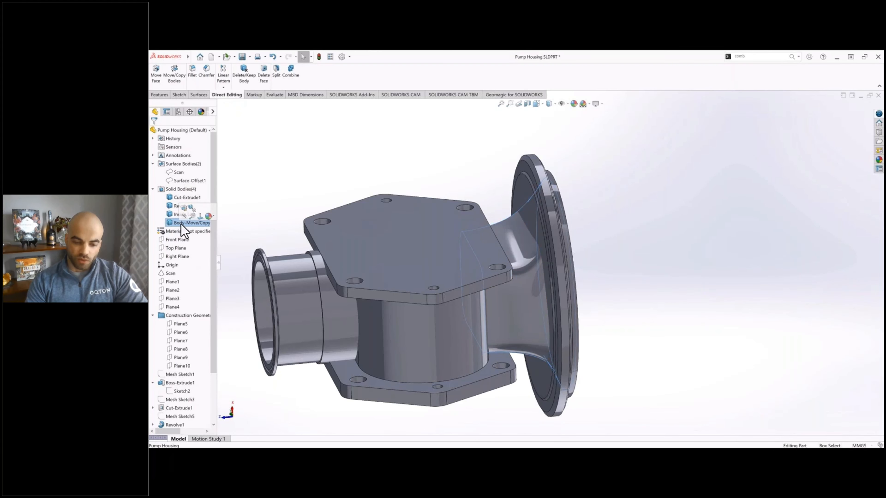
left_click(181, 223)
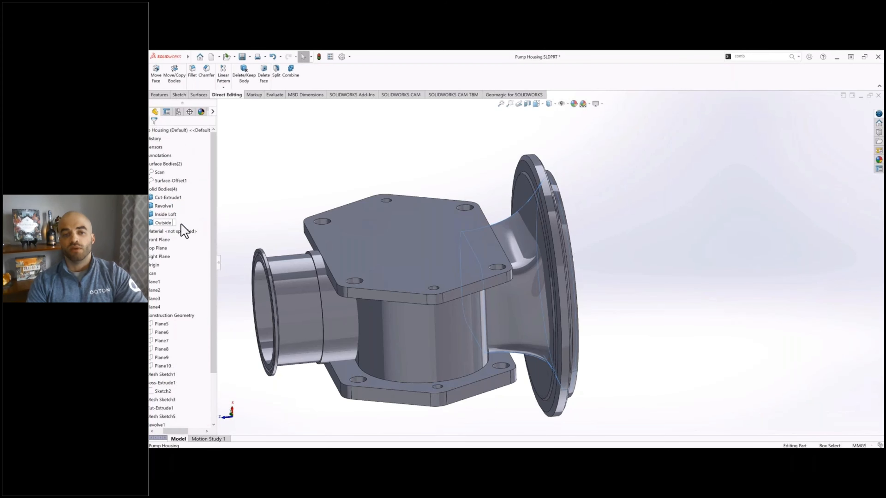
type("Outside Loft")
key("Return")
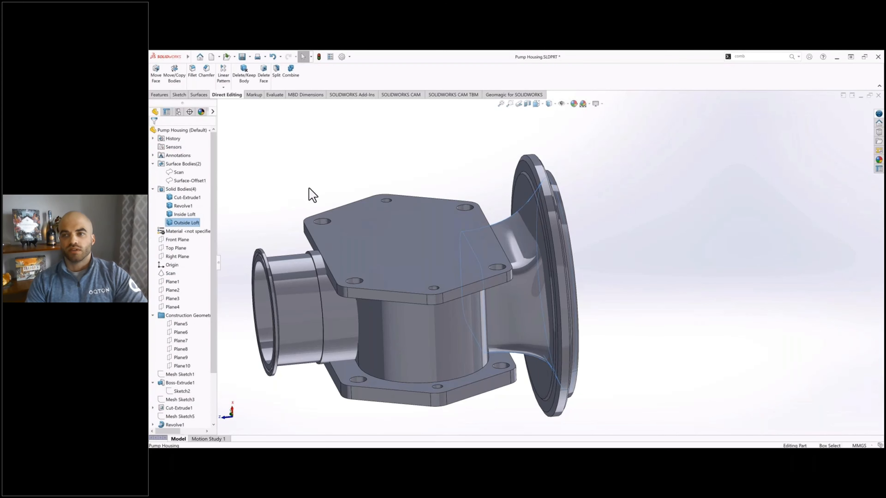
left_click(317, 184)
Step: Hide the solid bodies Cut-Extrude1, Revolve1 and Outside Loft, leaving only Inside Loft displayed
middle_click_drag(308, 182, 362, 177, "ctrl")
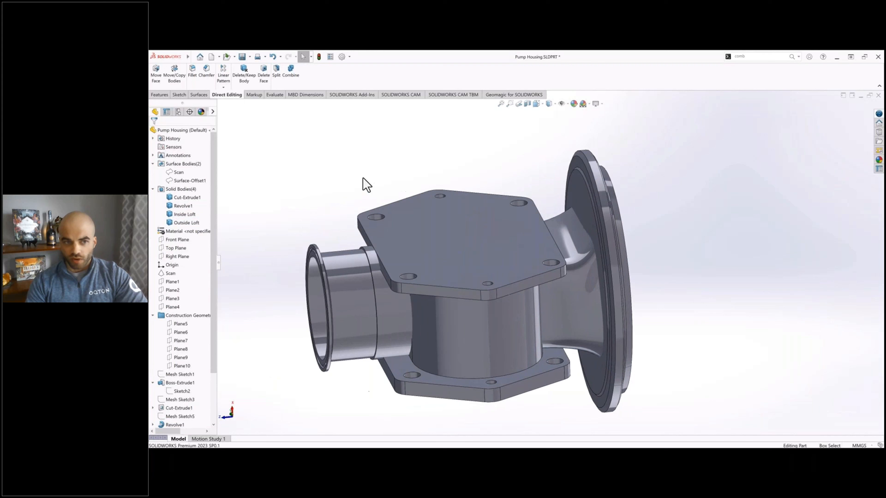
left_click(195, 198)
left_click(184, 208, "ctrl")
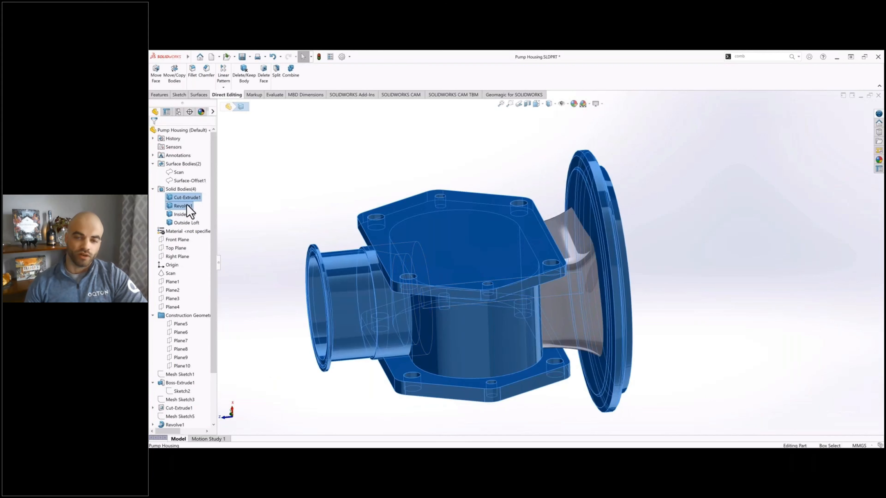
key("Tab")
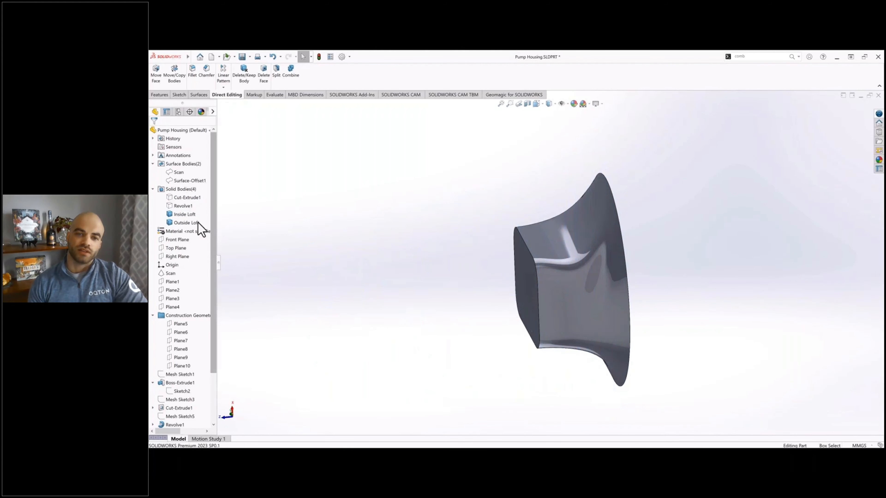
left_click(196, 222)
left_click(199, 216)
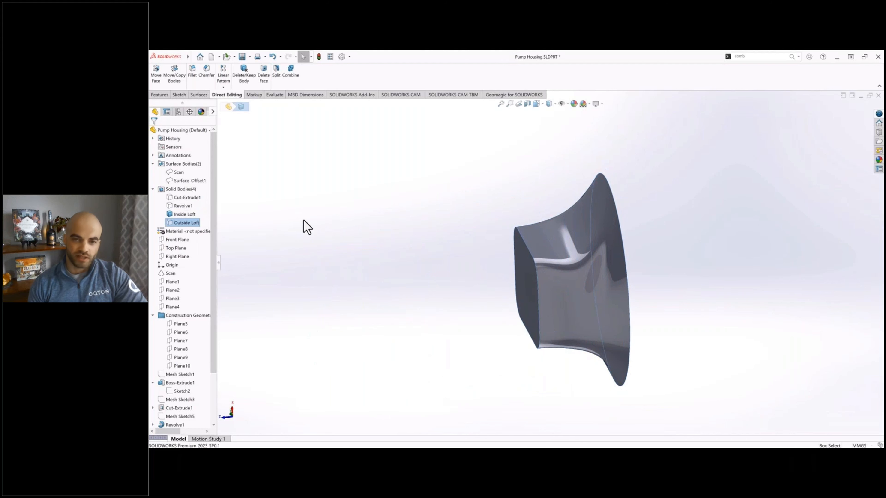
left_click(308, 229)
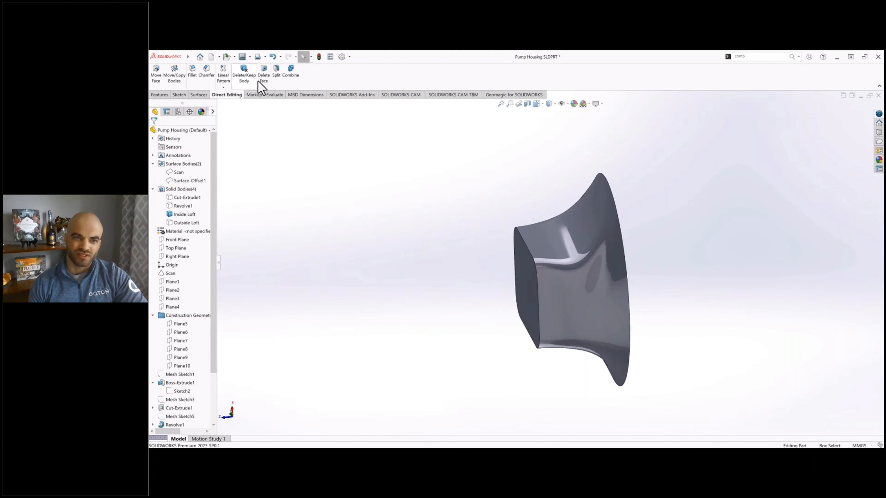
Step: Offset the small flat end face of Inside Loft outward by 10 mm with Move Face
left_click(161, 81)
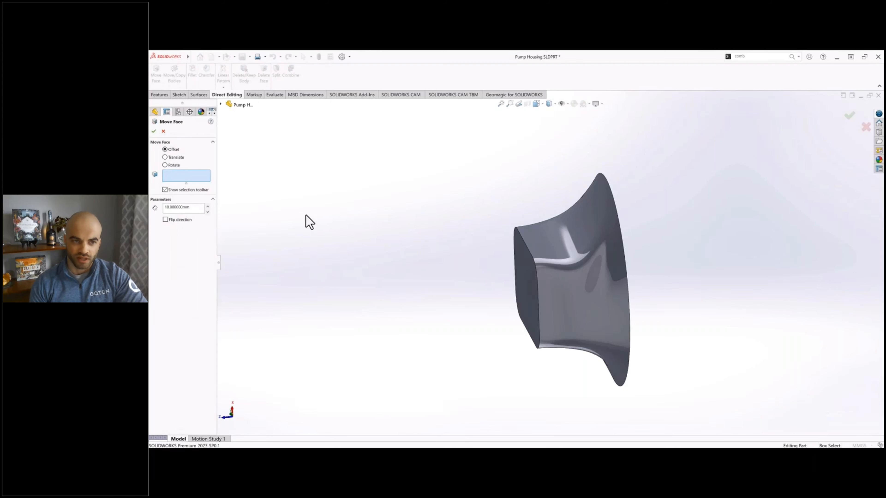
left_click(524, 276)
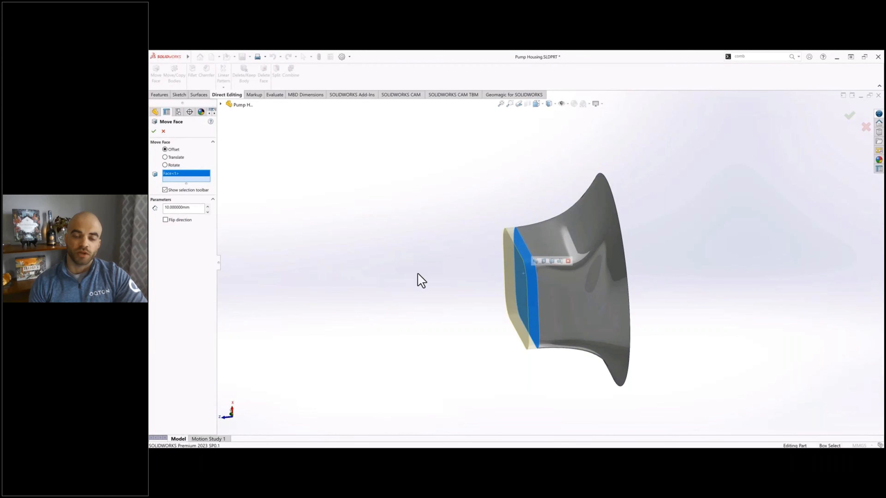
left_click(154, 132)
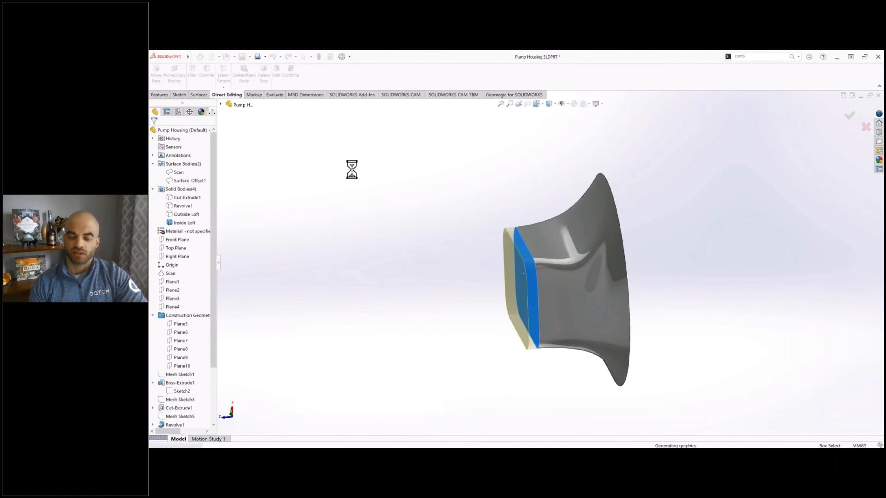
Step: Offset the large round end face of Inside Loft outward by 2 mm with Move Face
left_click(159, 84)
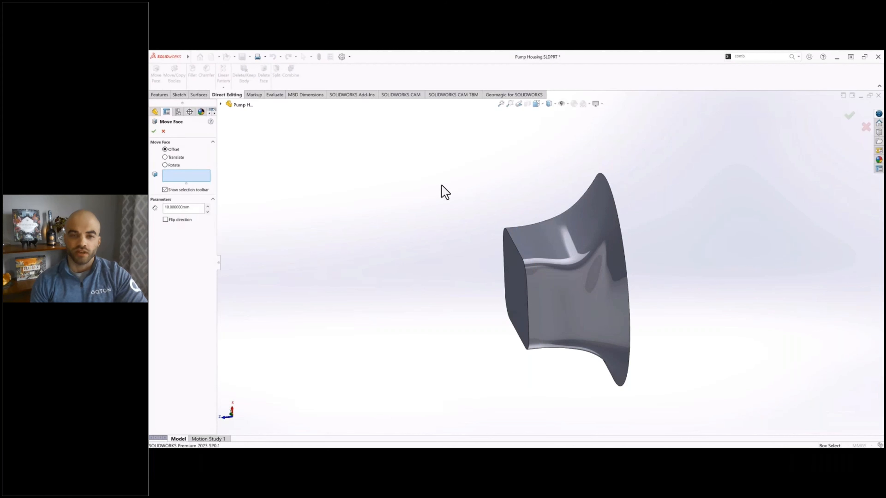
mouse_move(443, 191)
middle_mouse_down()
mouse_move(427, 182)
mouse_move(440, 210)
middle_mouse_up()
left_click(589, 220)
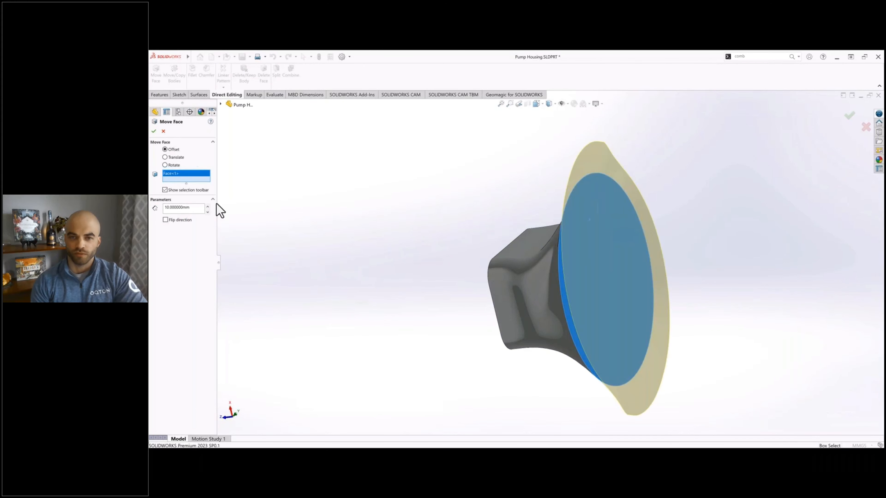
type("2")
key("Return")
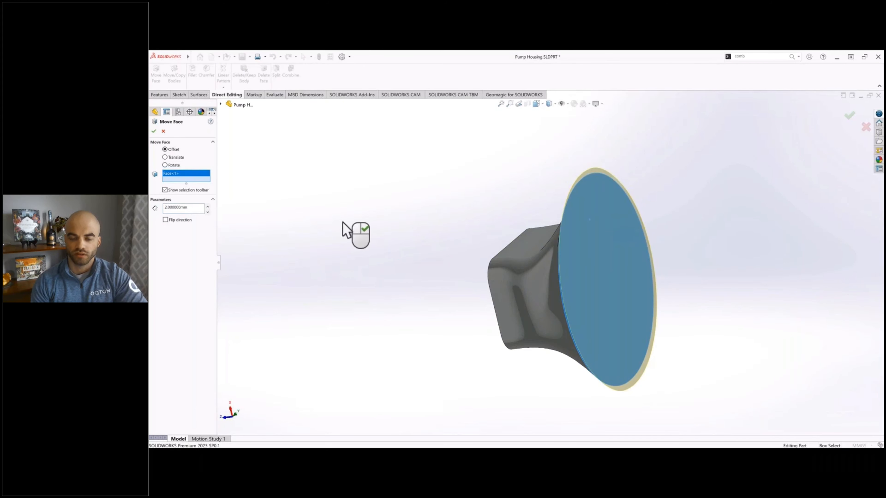
left_click(154, 132)
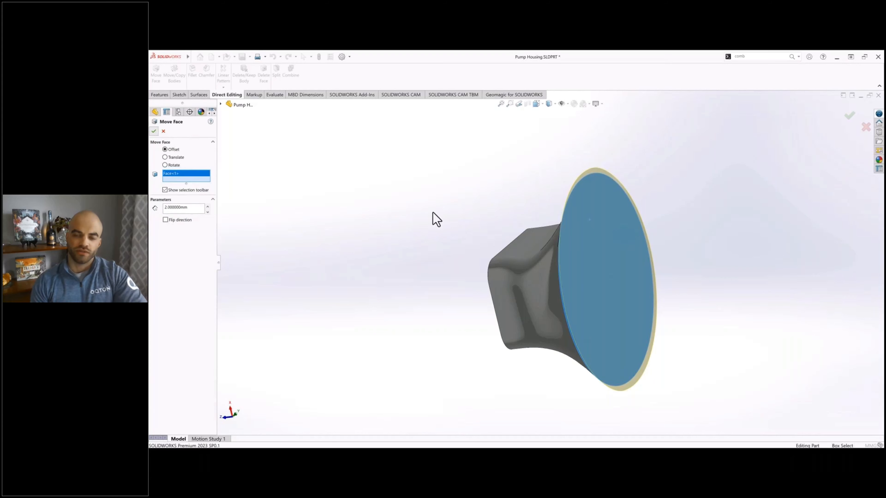
mouse_move(488, 207)
middle_mouse_down()
mouse_move(500, 199)
mouse_move(499, 215)
middle_mouse_up()
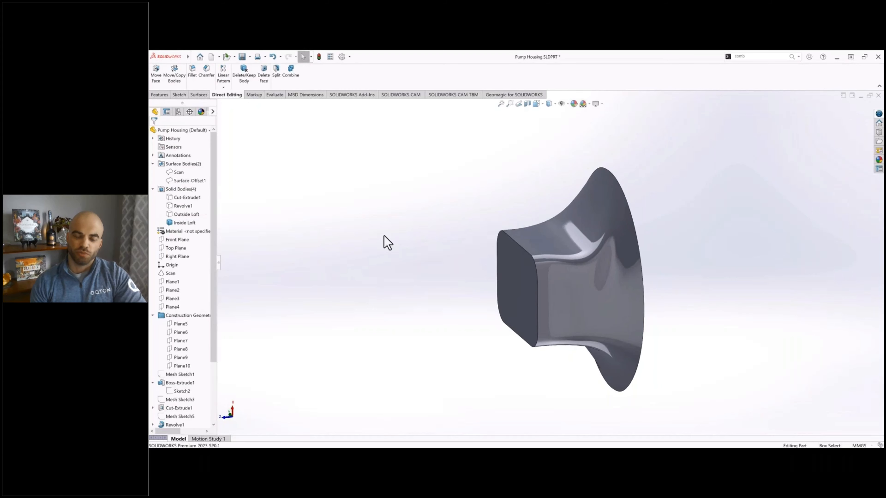
Step: Hide the Inside Loft body and show the Outside Loft body
left_click(190, 222)
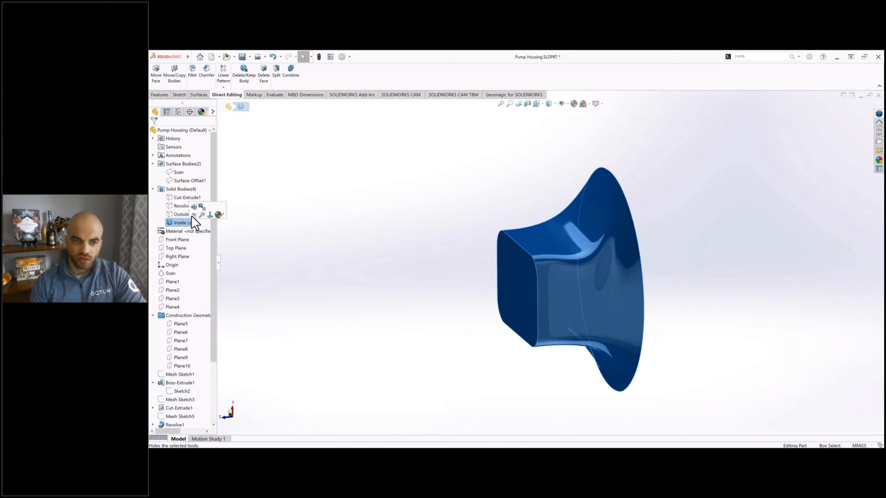
left_click(189, 215)
left_click(188, 215)
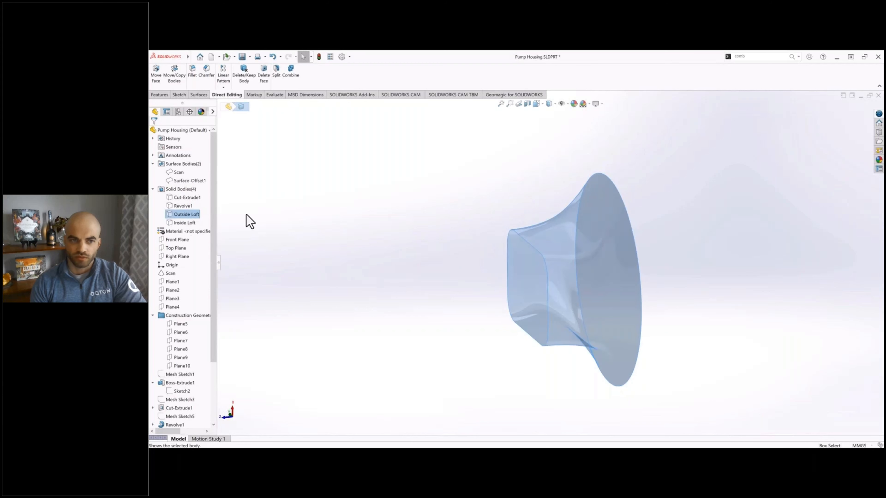
left_click(429, 259)
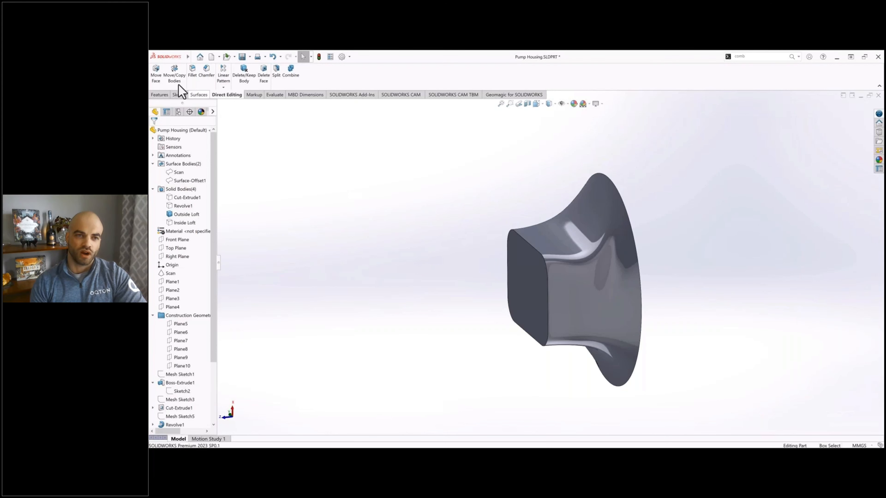
left_click(156, 77)
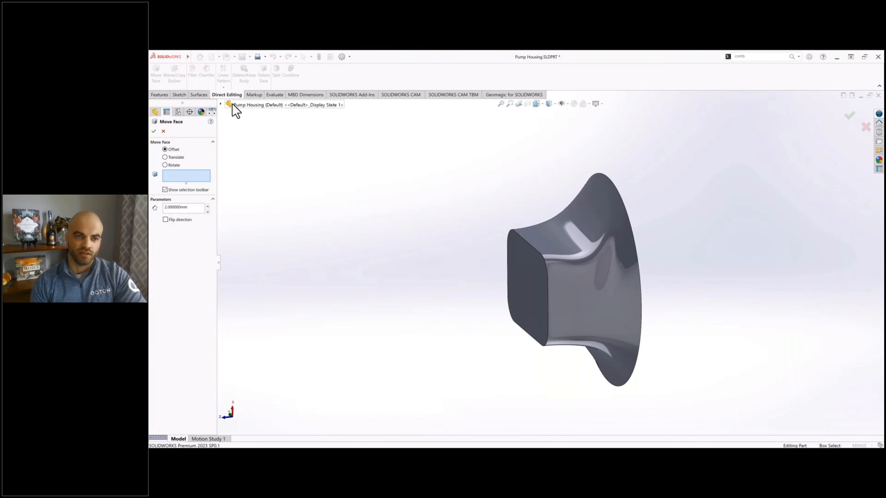
left_click(220, 104)
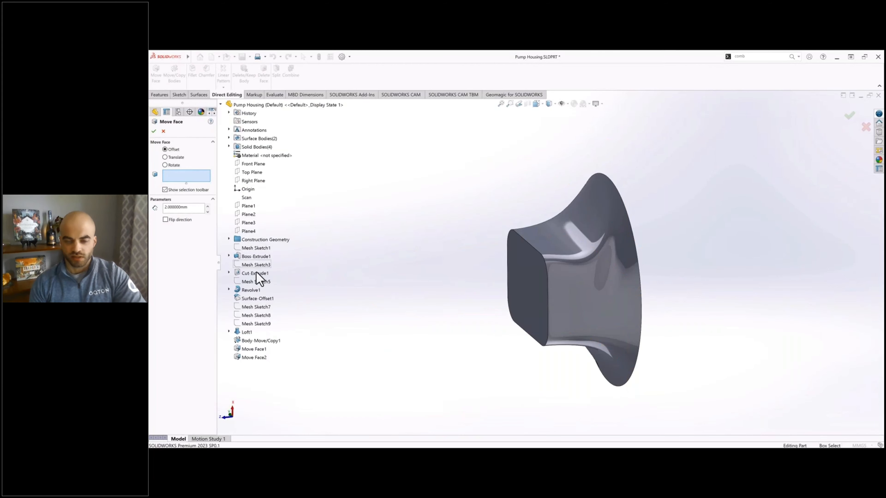
left_click(164, 131)
Step: Open Mesh Sketch3 and gauge the wall thickness between its inner and outer profiles with a temporary line, without keeping it
scroll(180, 316, "down", 3)
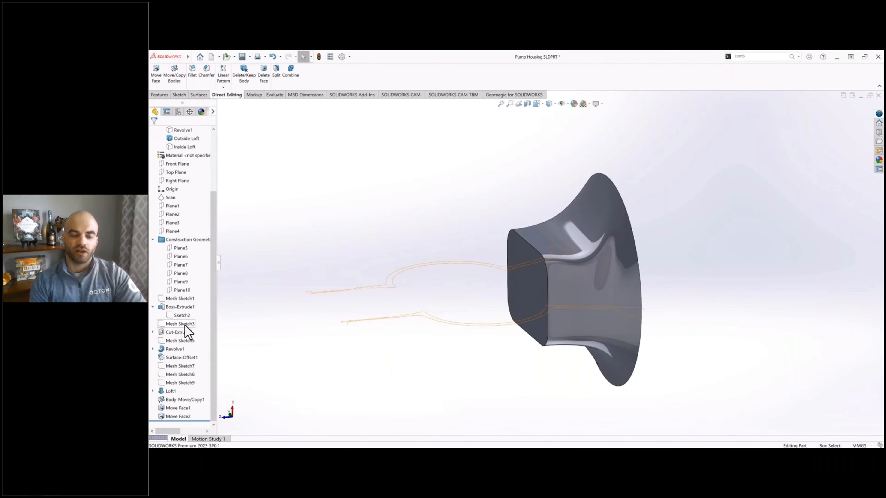
left_click(185, 325)
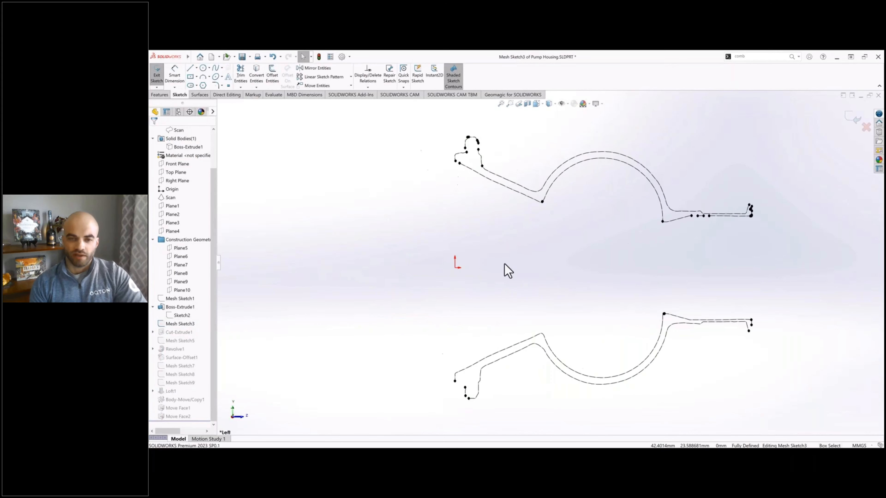
scroll(519, 367, "down", 5)
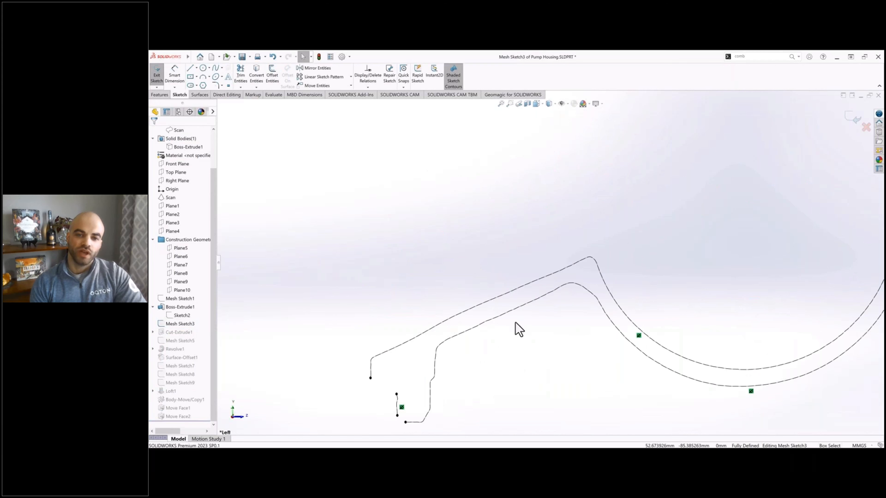
scroll(524, 335, "down", 3)
left_click(190, 67)
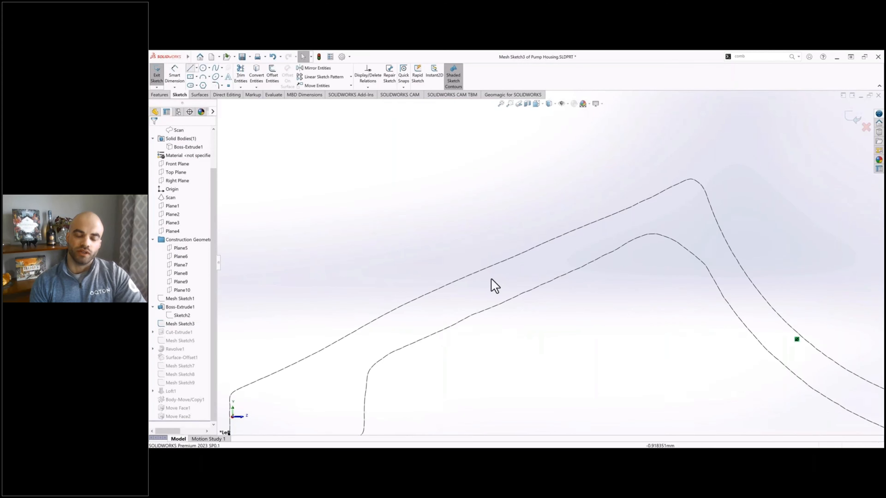
scroll(491, 279, "down", 3)
left_click(504, 255)
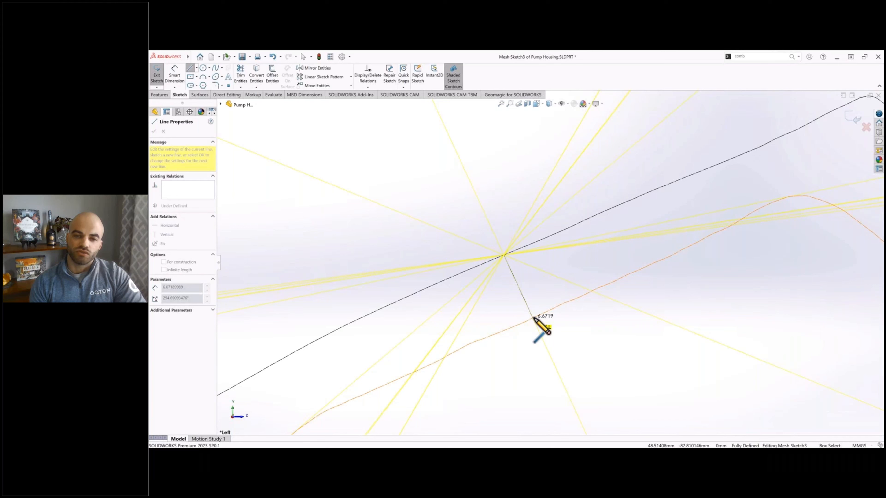
key("Escape")
scroll(570, 316, "up", 8)
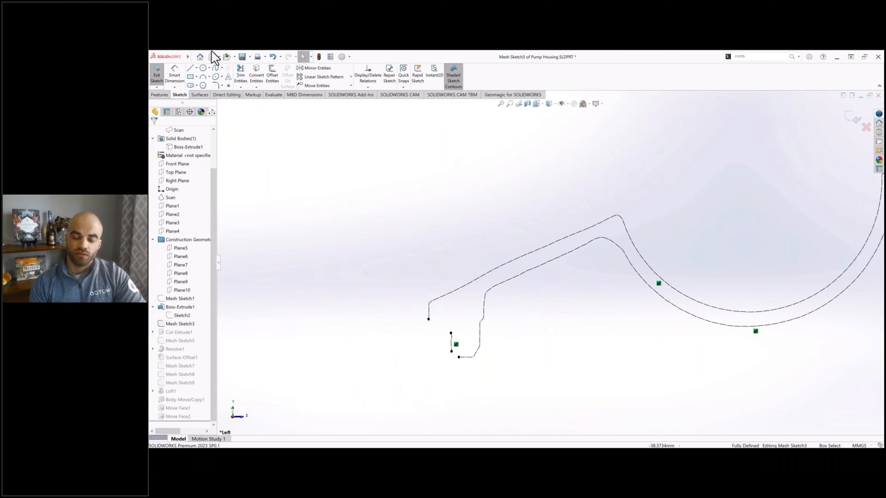
left_click(157, 74)
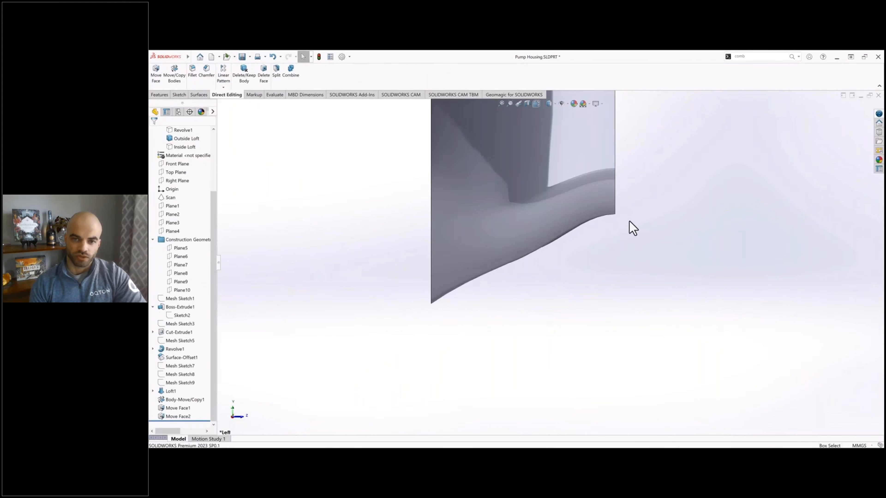
Step: Offset the lofted side face of Outside Loft outward by 7 mm with Move Face
scroll(641, 261, "up", 5)
middle_click_drag(590, 283, 573, 169)
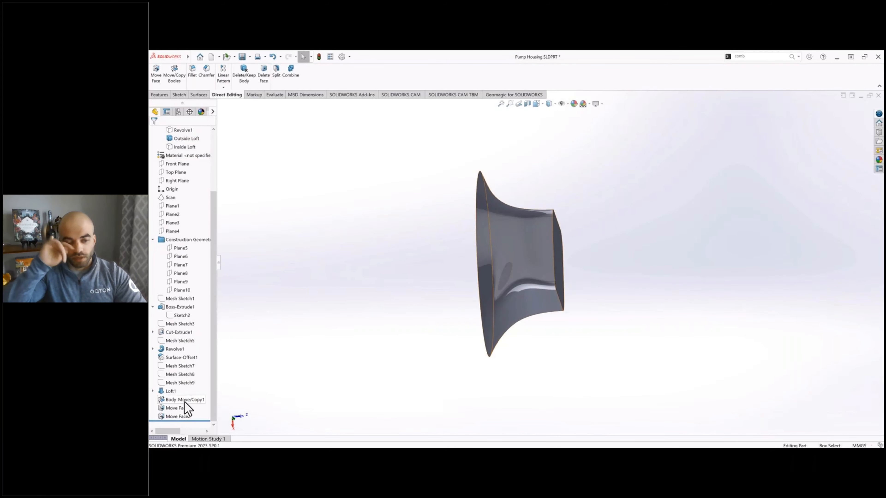
scroll(182, 384, "up", 3)
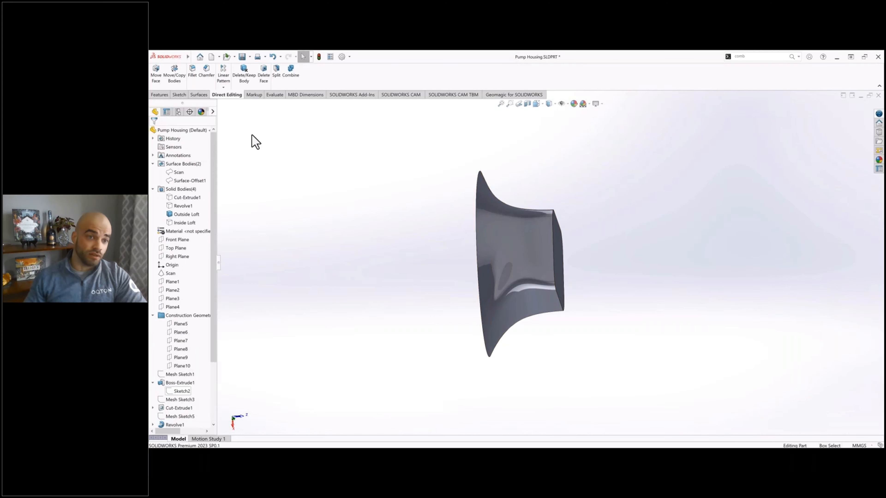
left_click(156, 75)
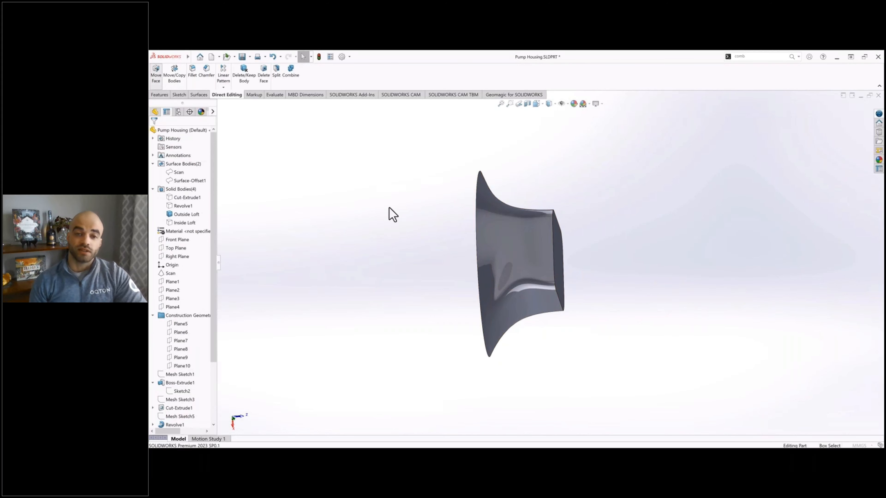
left_click(523, 264)
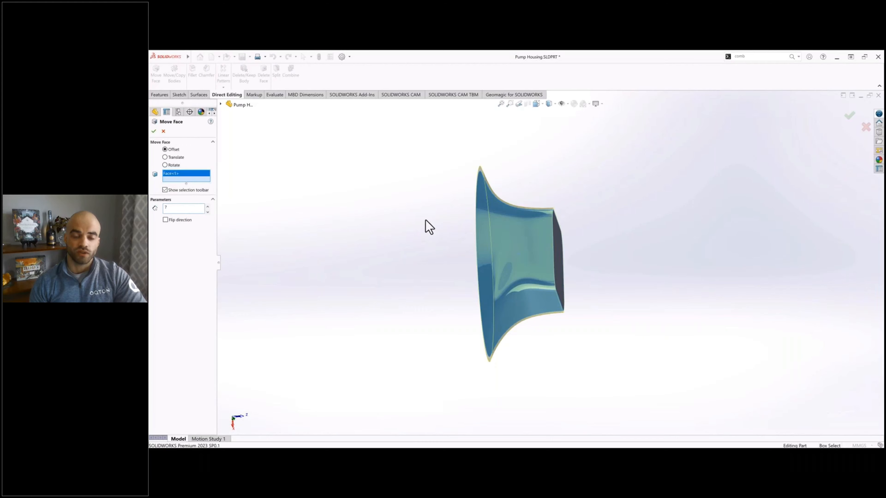
key("Return")
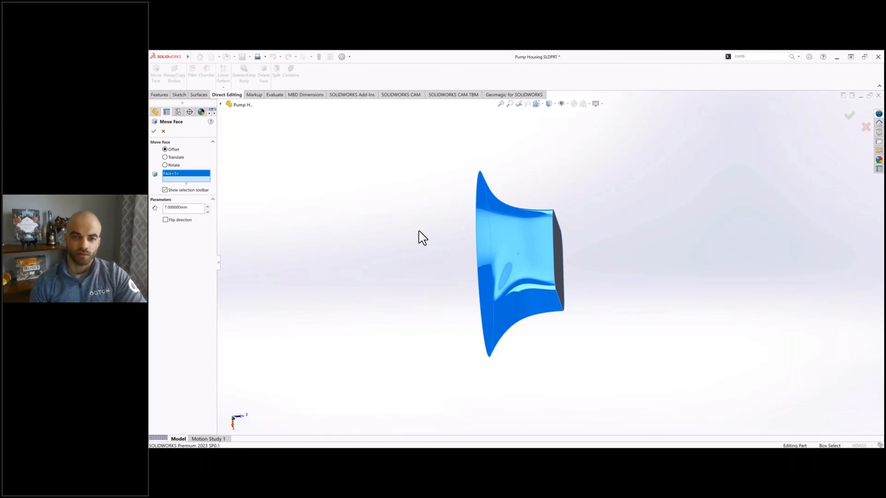
middle_click_drag(450, 248, 534, 265)
key("Return")
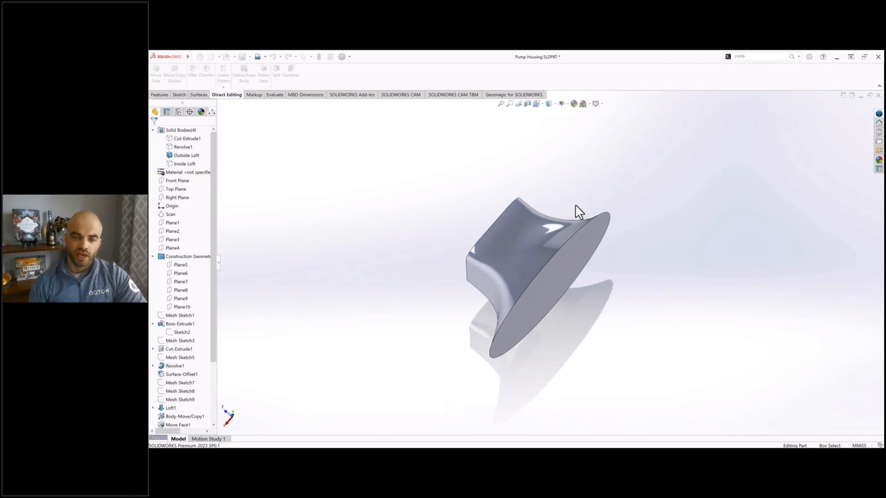
Step: Reopen the Loft1 definition, examine how its three sketch profiles and the merged tangent faces shape the preview, and accept it
middle_click_drag(567, 227, 609, 303)
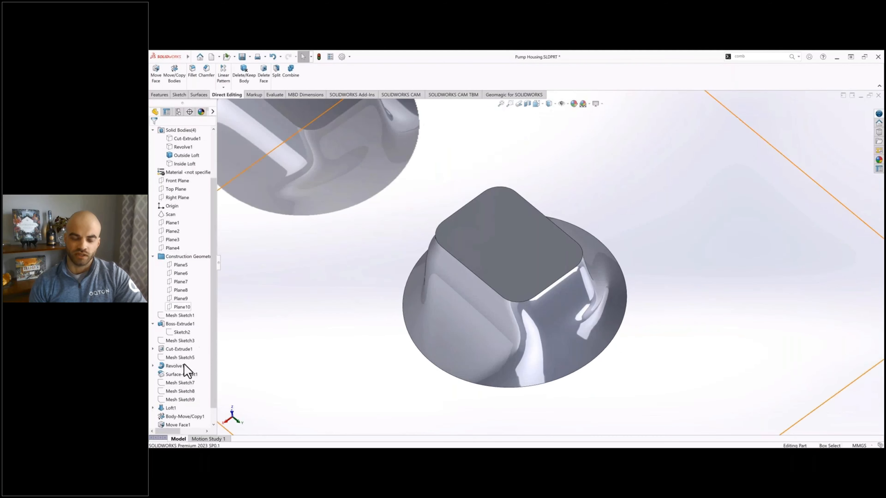
scroll(182, 369, "down", 2)
left_click(174, 392)
right_click(174, 392)
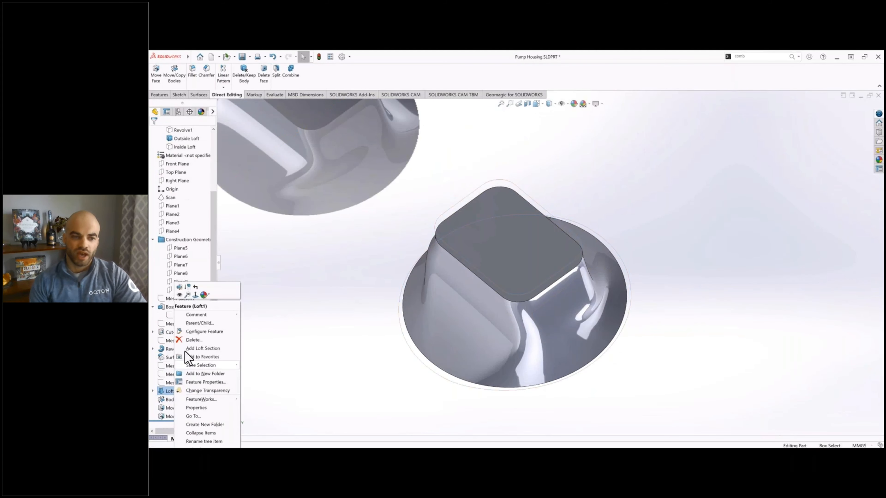
left_click(180, 285)
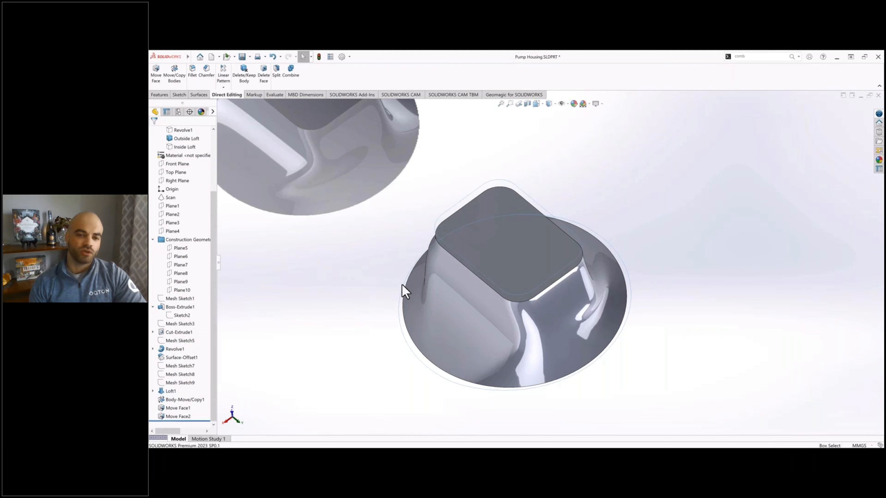
scroll(582, 321, "down", 3)
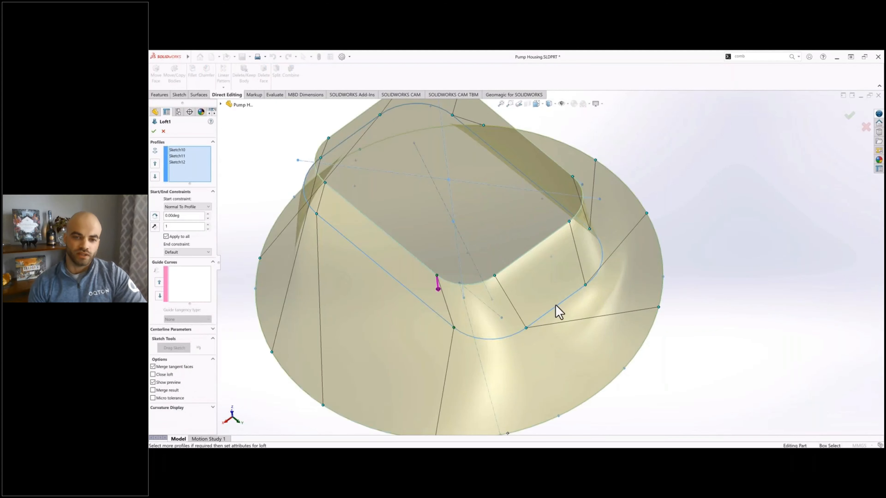
mouse_move(557, 311)
middle_mouse_down()
mouse_move(565, 281)
mouse_move(549, 253)
mouse_move(514, 233)
mouse_move(518, 261)
mouse_move(639, 322)
middle_mouse_up()
mouse_move(565, 352)
middle_mouse_down()
mouse_move(593, 394)
mouse_move(562, 330)
mouse_move(524, 317)
mouse_move(611, 289)
mouse_move(594, 180)
mouse_move(561, 245)
mouse_move(475, 180)
mouse_move(557, 338)
mouse_move(540, 244)
mouse_move(570, 316)
mouse_move(675, 225)
mouse_move(663, 260)
mouse_move(489, 184)
mouse_move(376, 289)
mouse_move(417, 250)
mouse_move(311, 301)
mouse_move(449, 247)
mouse_move(615, 265)
mouse_move(575, 323)
mouse_move(573, 247)
mouse_move(593, 218)
middle_mouse_up()
key("Return")
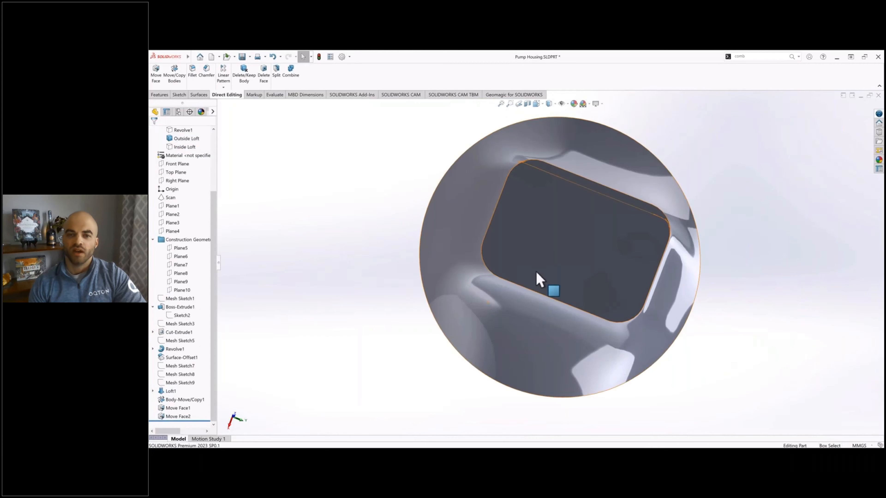
Step: Apply a 7 mm Move Face offset to the curved lofted side face of the Outside Loft body
middle_click_drag(537, 277, 453, 244)
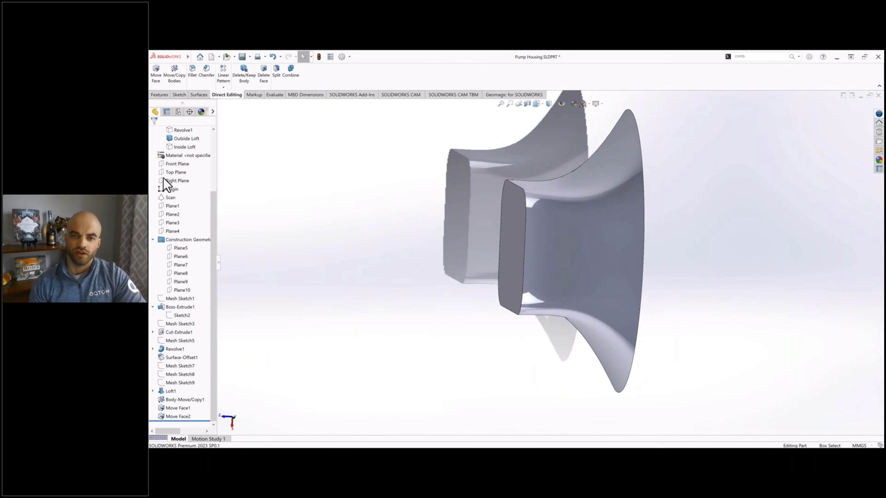
left_click(155, 75)
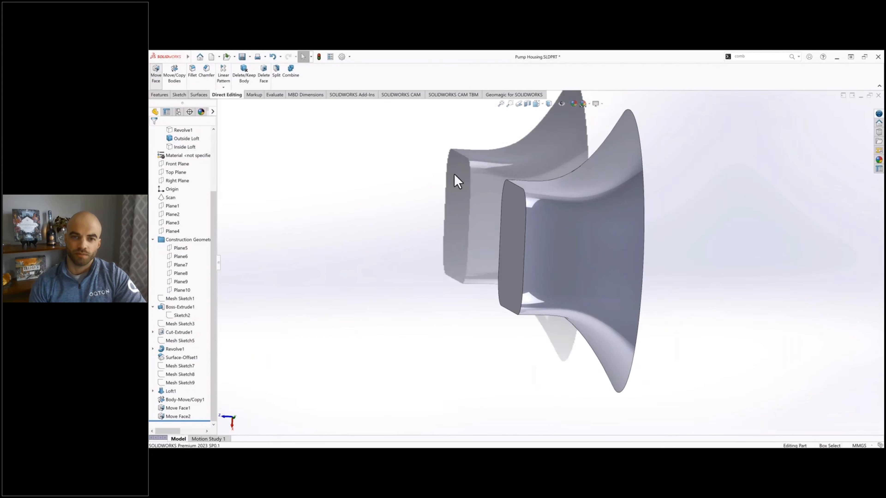
left_click(416, 236)
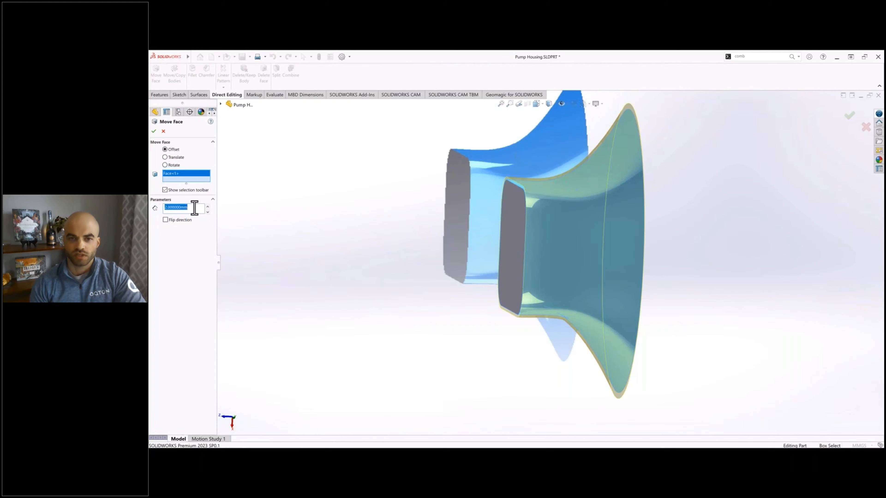
type("7")
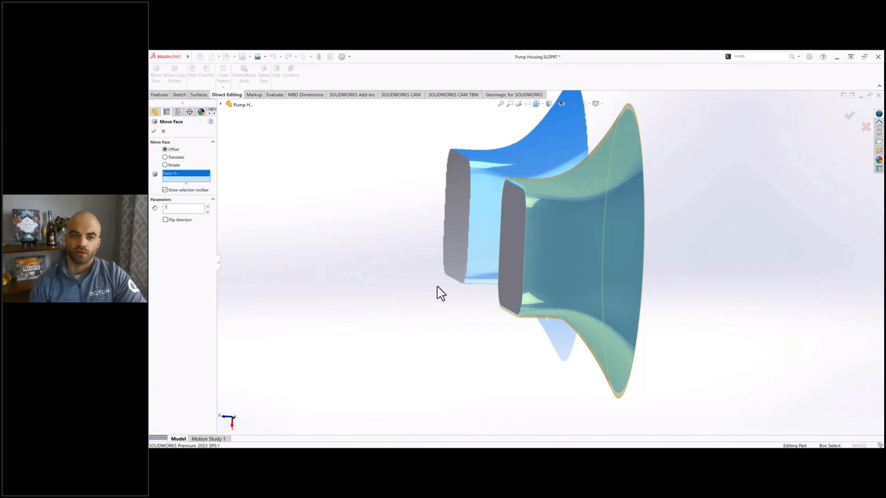
middle_click_drag(415, 301, 447, 260)
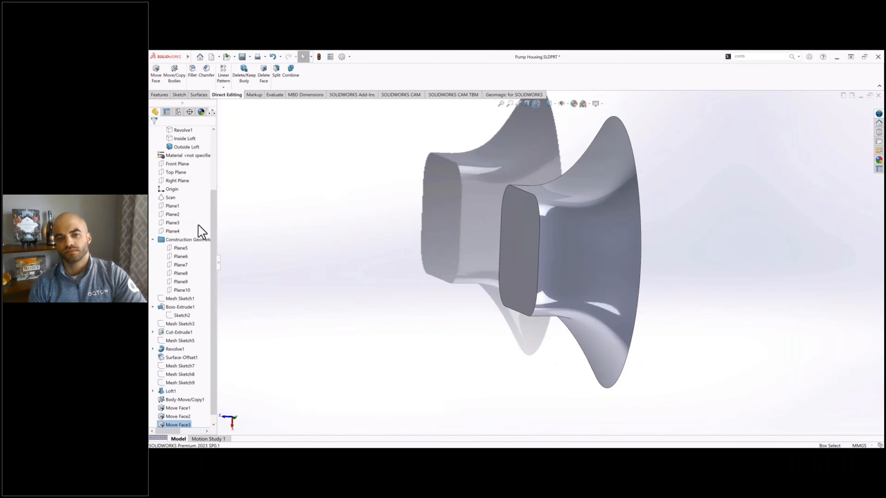
Step: Show the Scan mesh over Outside Loft, compare their shapes from several angles, and hide the mesh again
left_click(170, 198)
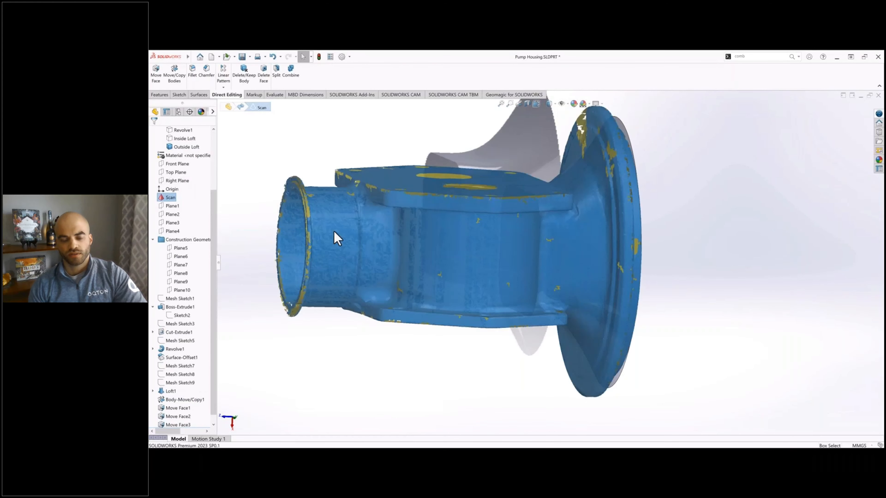
middle_click_drag(699, 241, 665, 226)
scroll(619, 217, "up", 2)
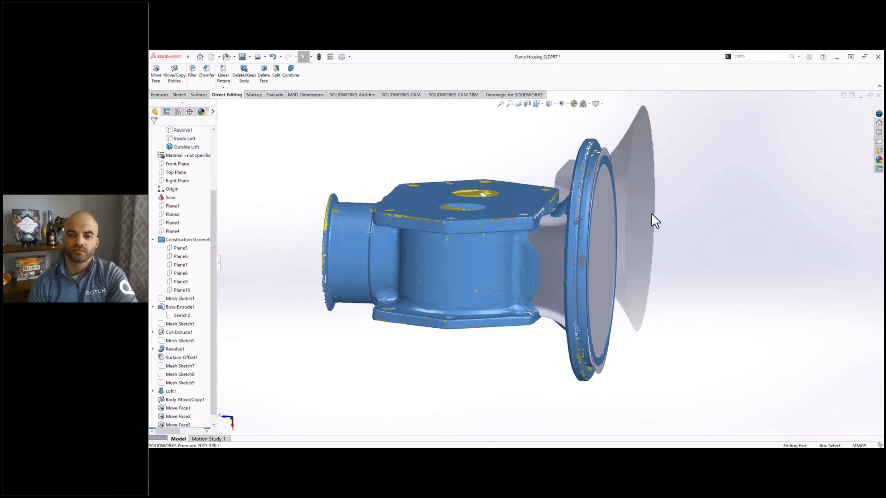
middle_click_drag(643, 208, 642, 253)
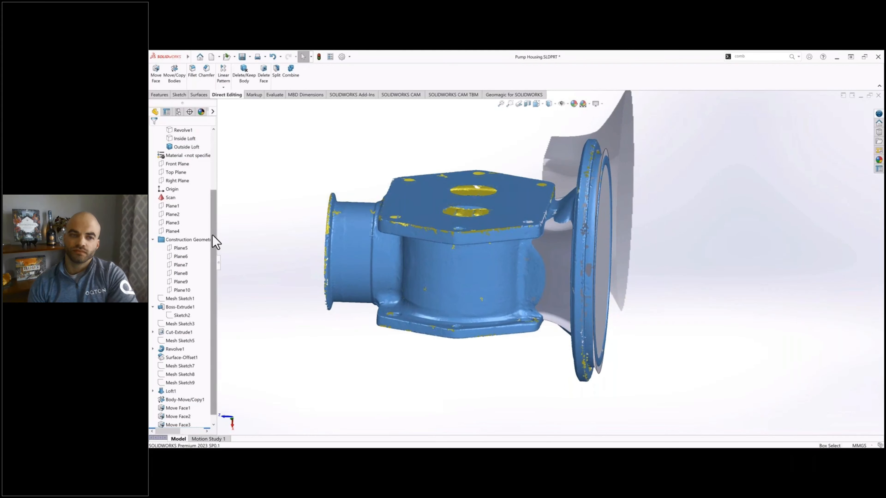
scroll(185, 248, "up", 3)
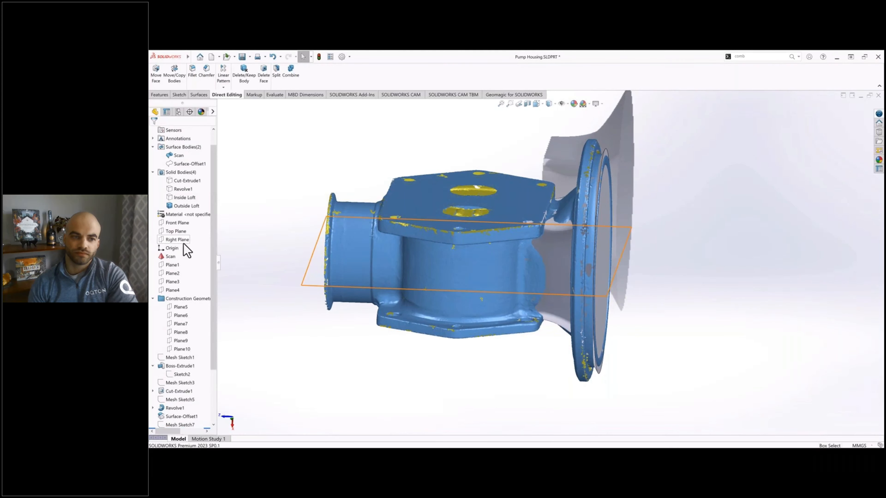
left_click(179, 156)
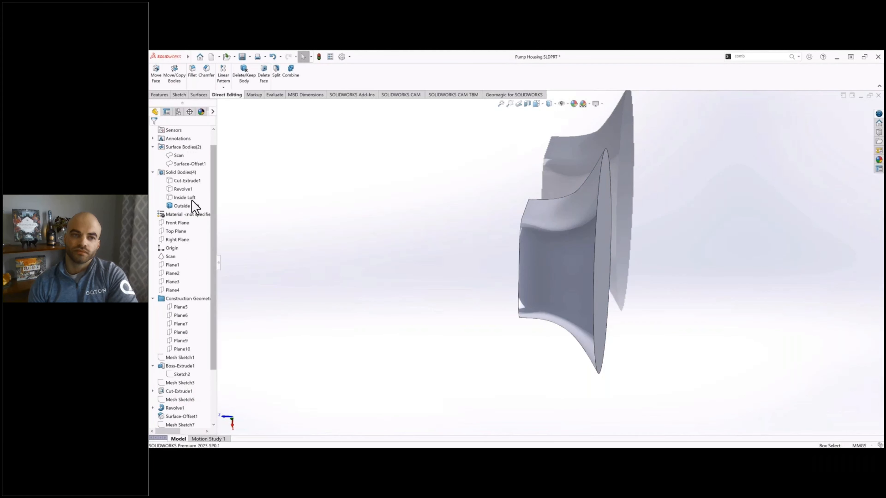
Step: Show the Revolve1 and Cut-Extrude1 bodies and inspect how Outside Loft meets the housing's center section
left_click(182, 189)
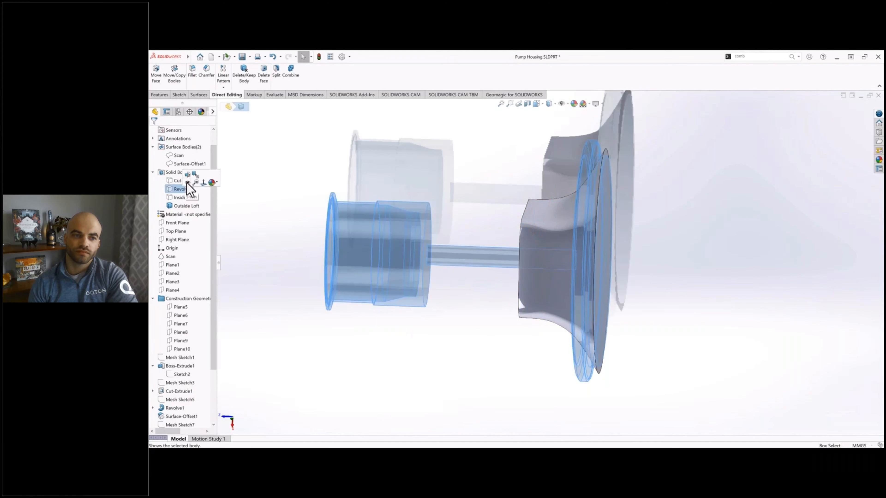
left_click(189, 178)
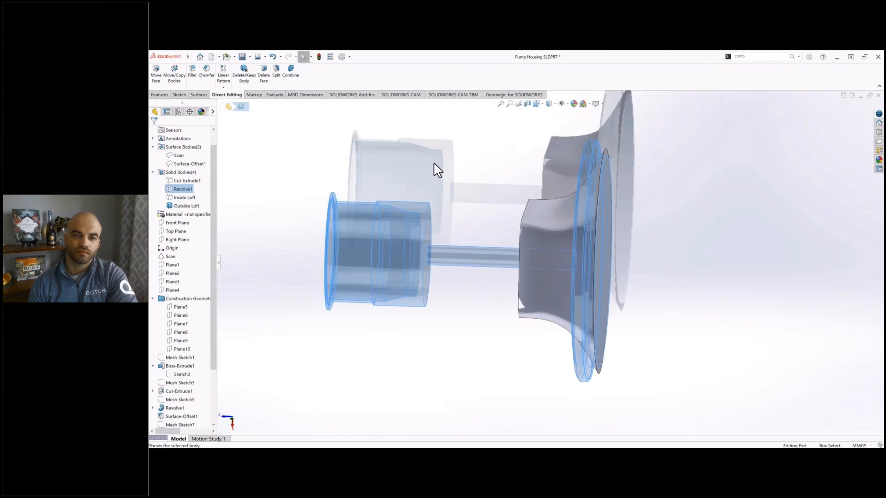
left_click(493, 178)
middle_click_drag(493, 178, 318, 168)
left_click(182, 180)
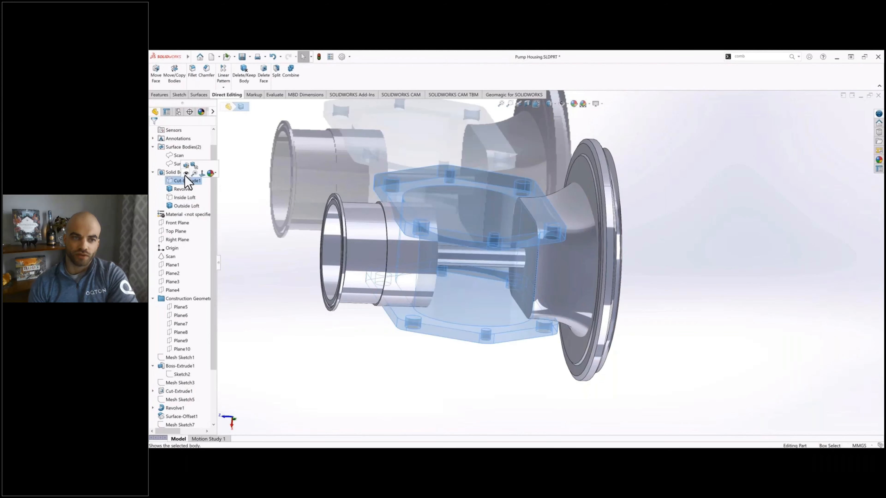
scroll(527, 244, "down", 5)
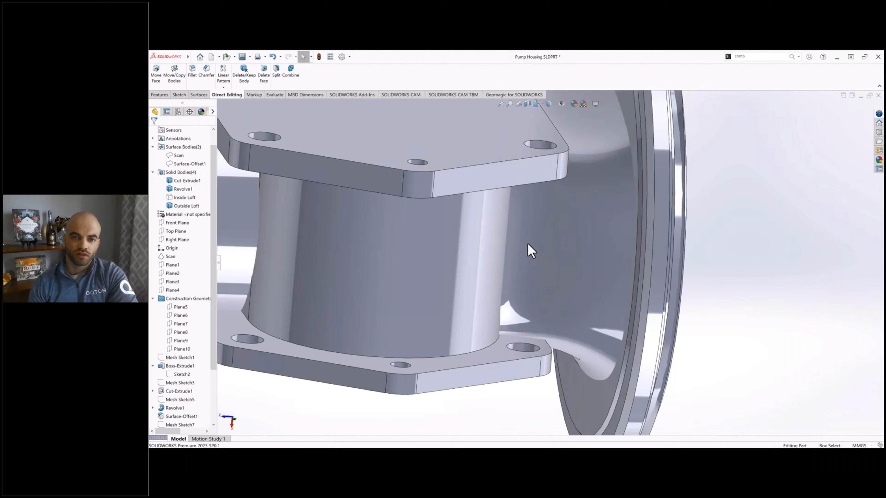
middle_click_drag(528, 244, 529, 286)
scroll(500, 248, "up", 6)
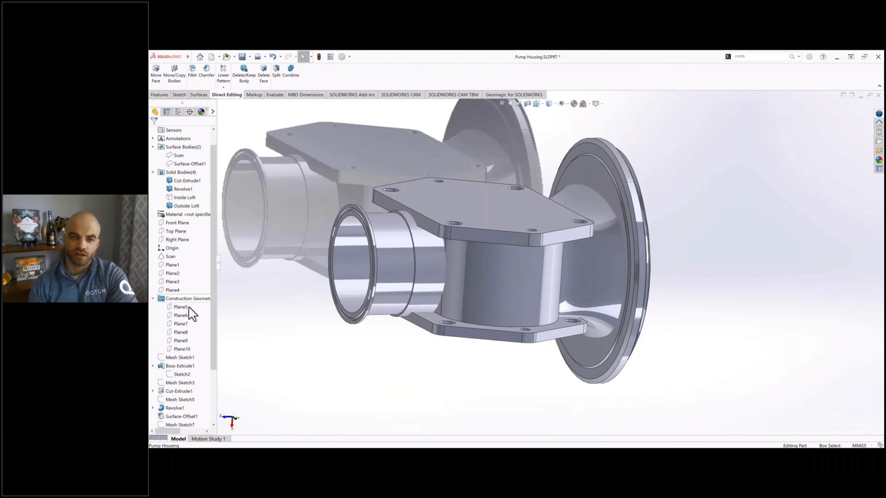
Step: Hide the Cut-Extrude1 body and offset the small rounded-rectangular end face of Outside Loft outward by 7 mm with Move Face
scroll(197, 276, "up", 1)
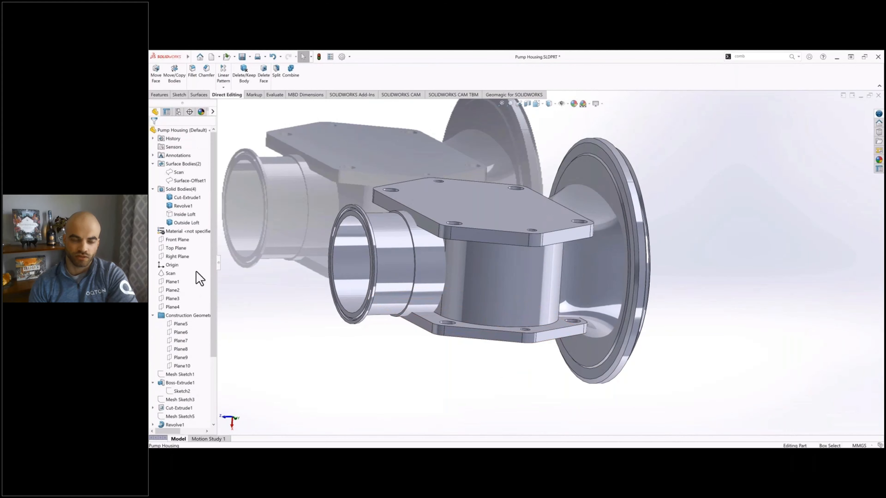
left_click(183, 206)
left_click(182, 198)
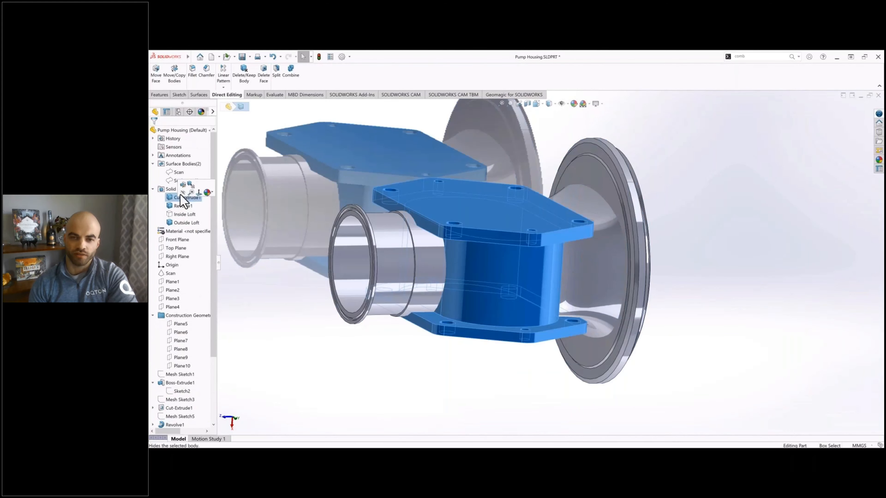
left_click(182, 193)
scroll(201, 344, "down", 3)
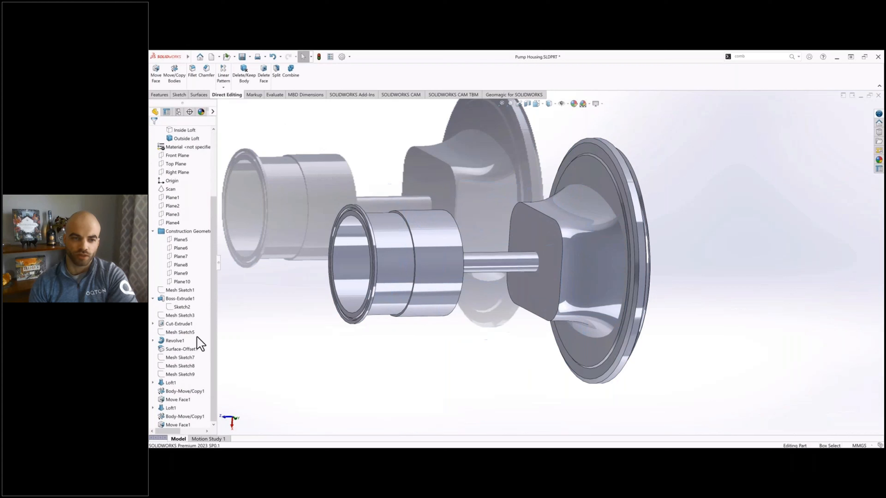
left_click(160, 80)
left_click(445, 174)
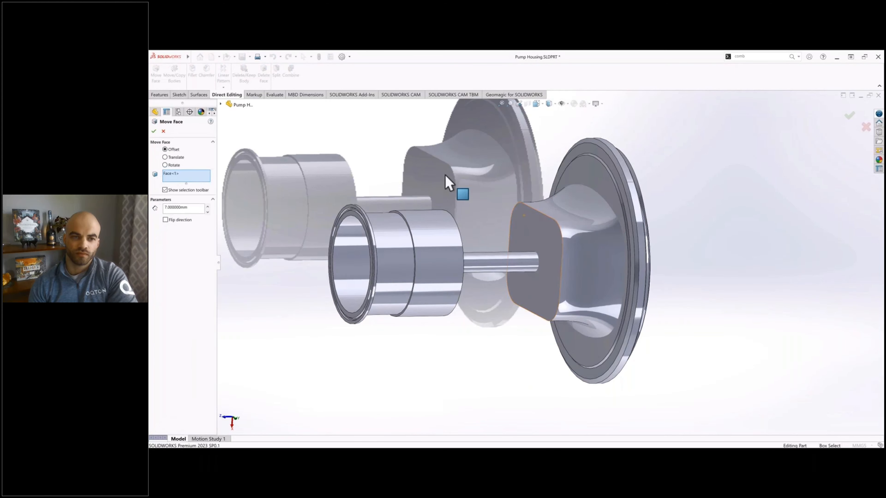
left_click(153, 131)
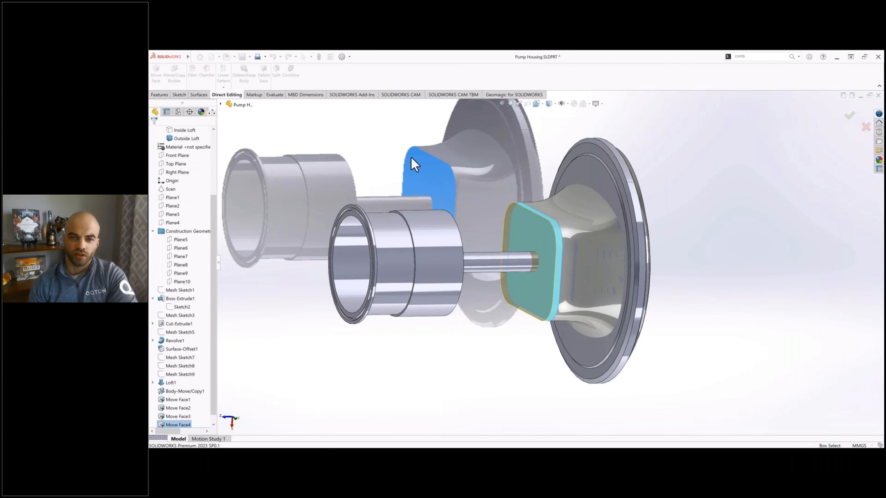
Step: Show the Cut-Extrude1 body briefly to check its overlap with the extended end of Outside Loft, and hide it again
middle_click_drag(482, 190, 469, 190)
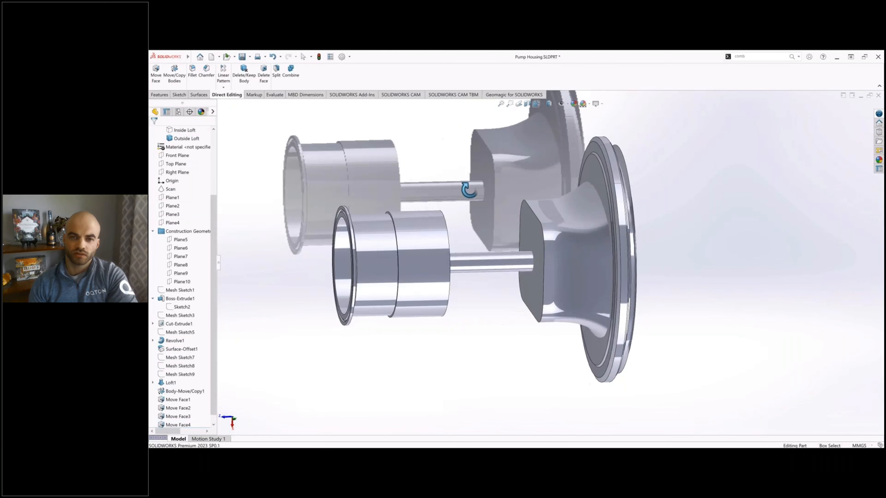
scroll(185, 176, "up", 3)
left_click(187, 172)
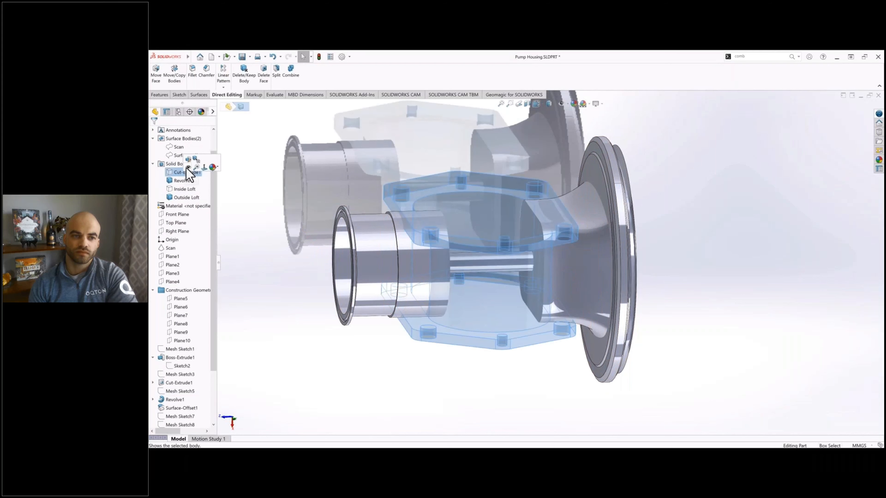
left_click(187, 169)
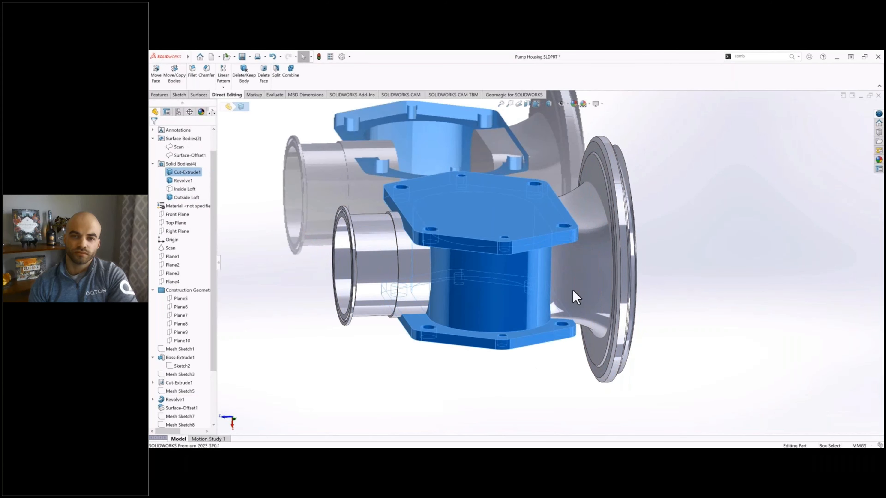
key("Escape")
left_click(185, 173)
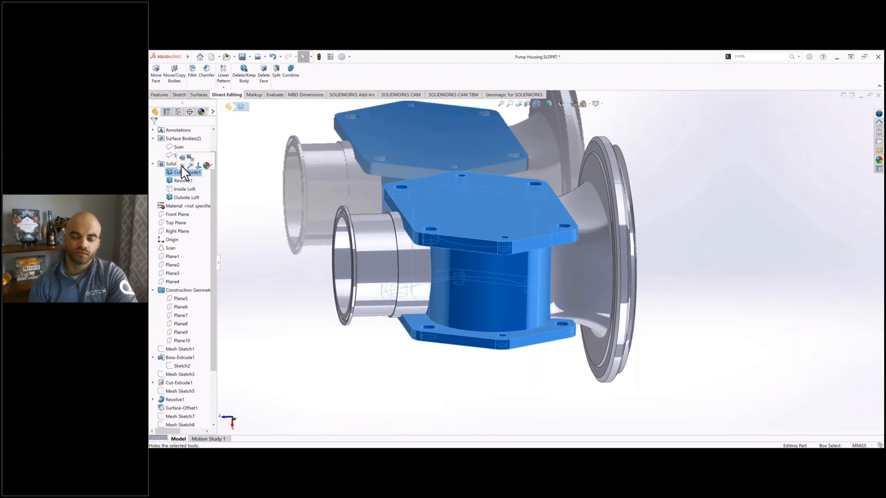
left_click(182, 166)
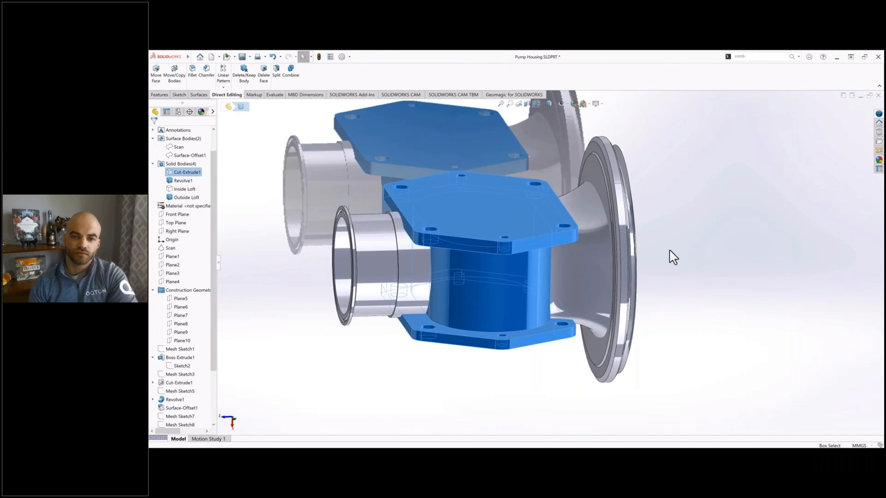
Step: Create a reference plane coincident with the outer circular edge of Revolve1's large flange
left_click(159, 95)
left_click(412, 87)
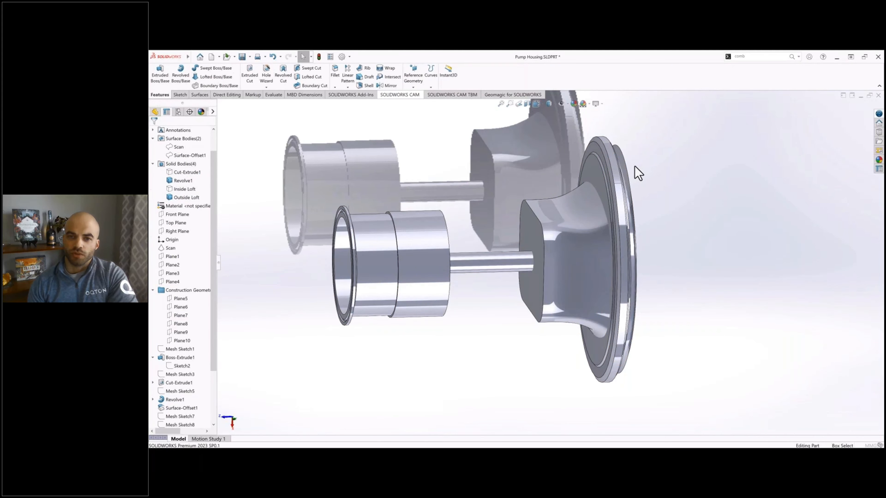
scroll(621, 165, "down", 3)
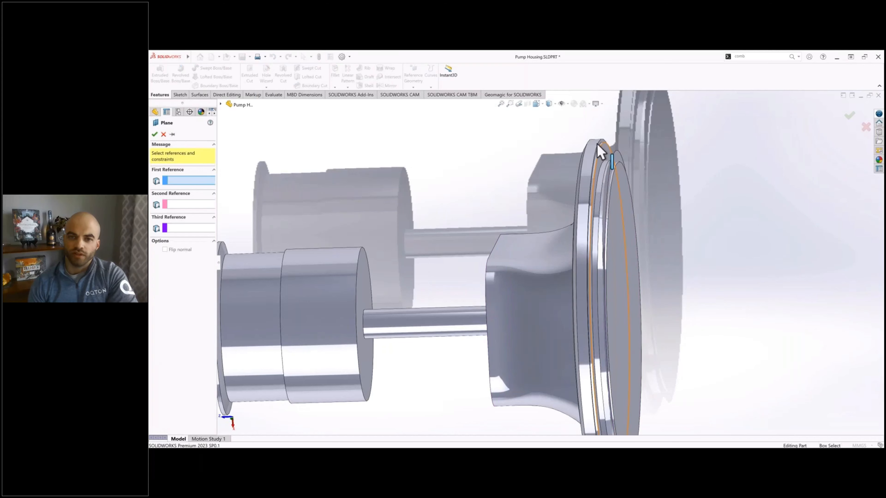
left_click(597, 154)
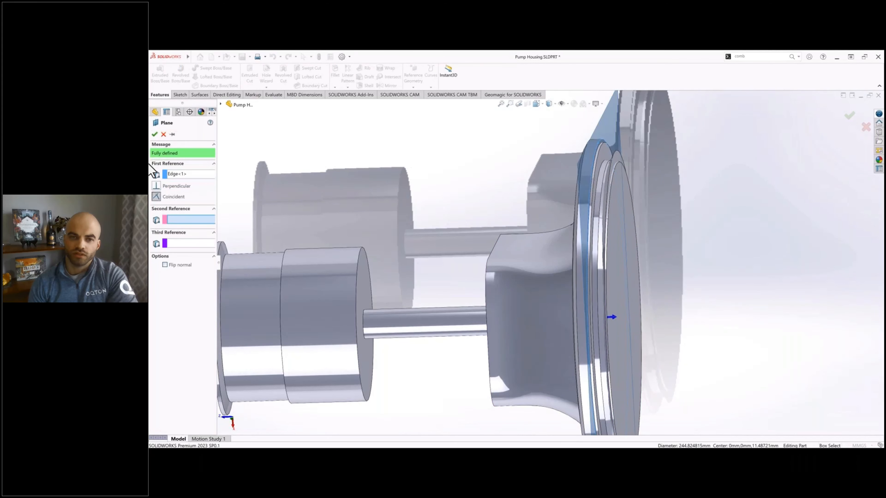
left_click(154, 134)
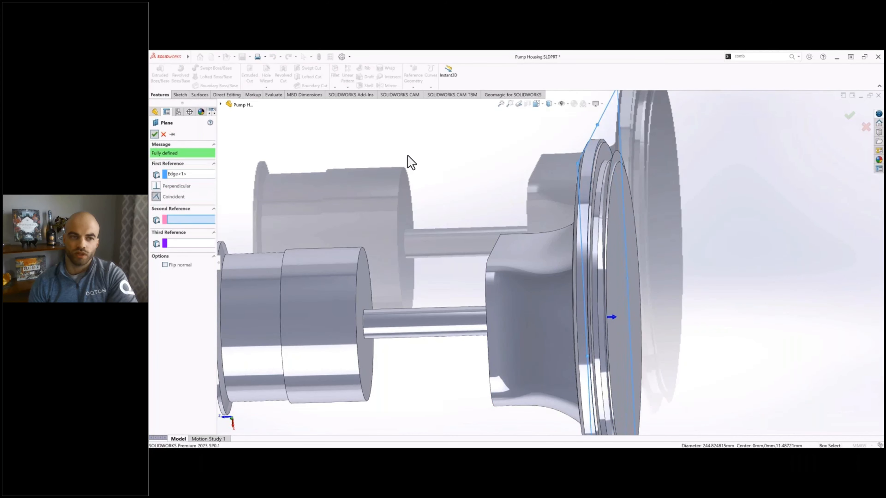
scroll(414, 165, "up", 1)
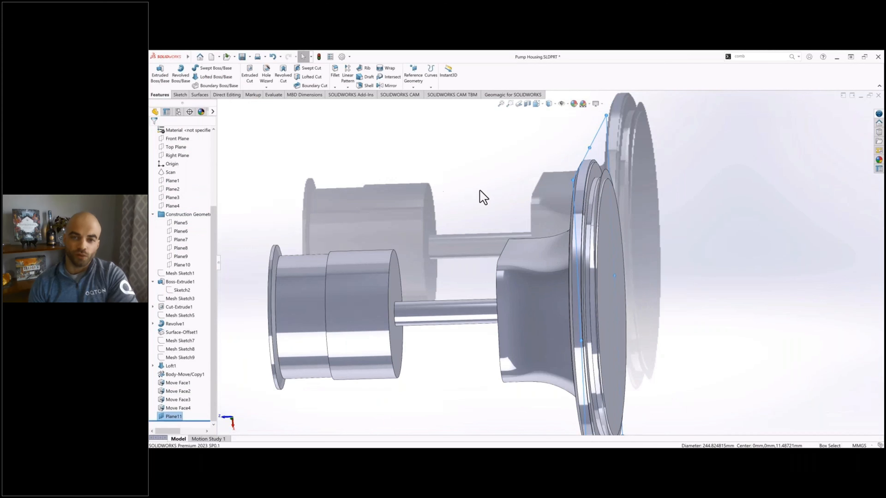
Step: Cut the Outside Loft body with Plane11 using Cut With Surface, limiting the feature scope to that body
middle_click_drag(479, 191, 481, 181)
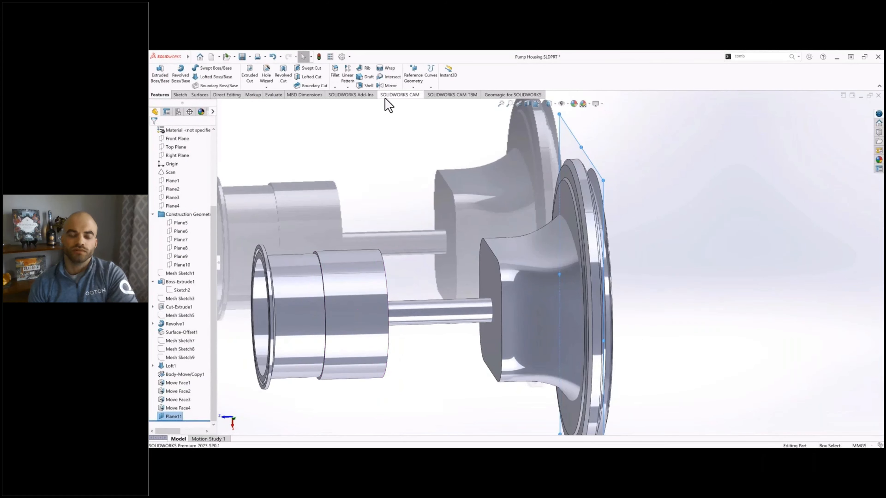
left_click(199, 94)
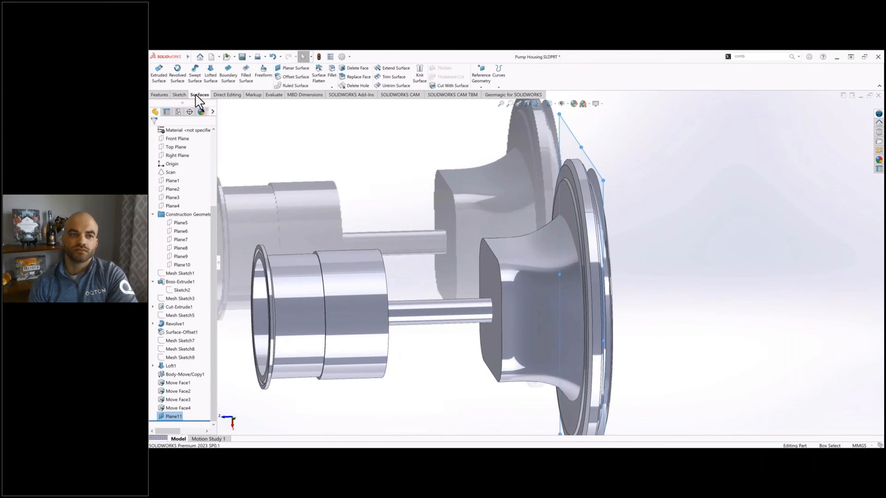
left_click(452, 86)
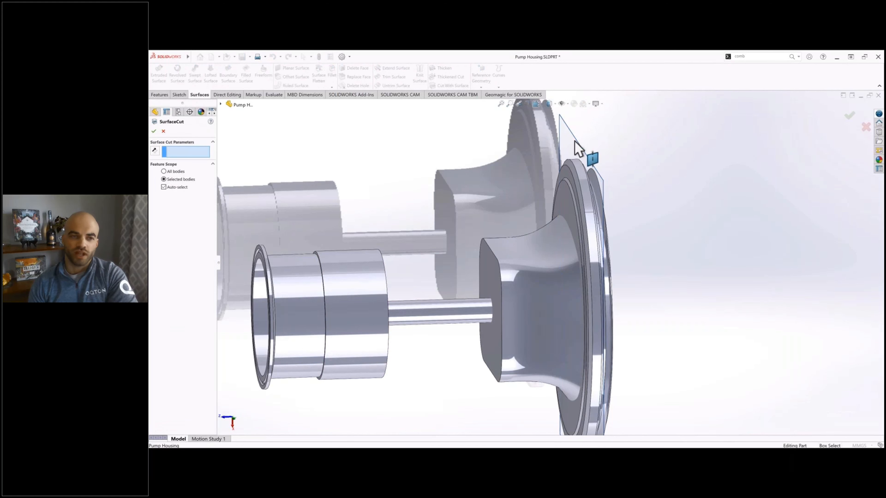
left_click(167, 187)
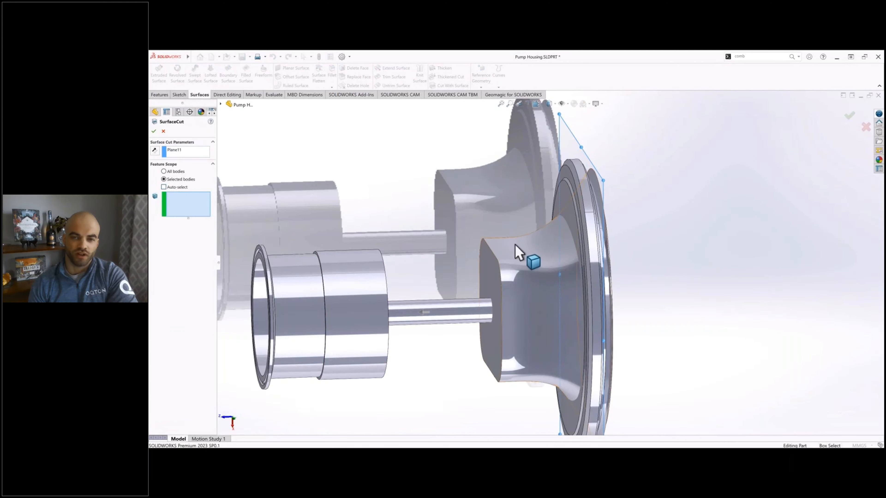
left_click(523, 232)
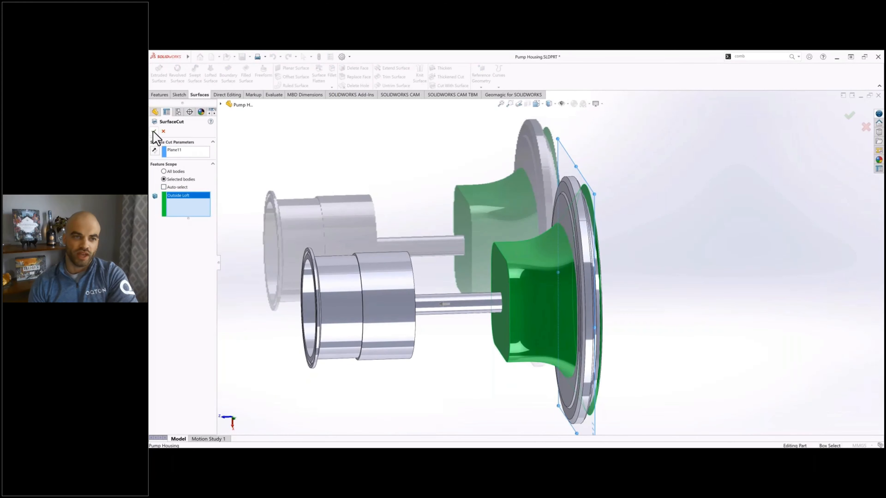
left_click(153, 131)
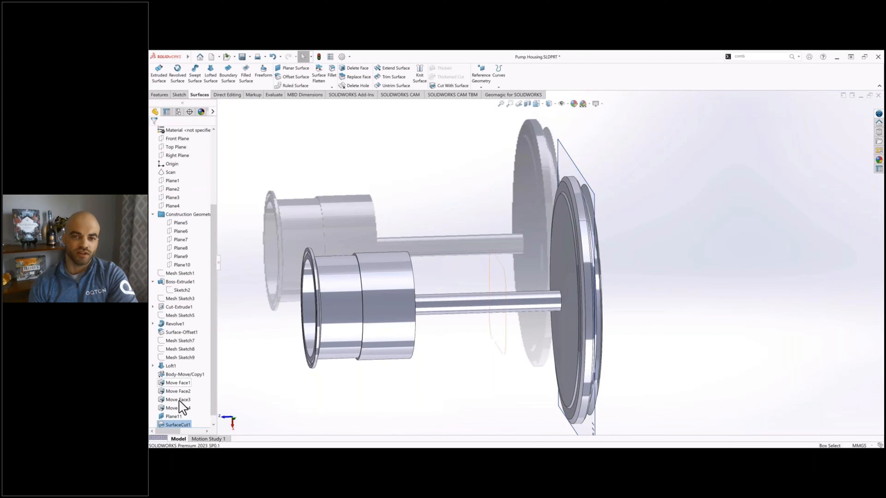
Step: Edit the surface cut and flip its direction to keep the loft portion on the housing side of Plane11
right_click(174, 416)
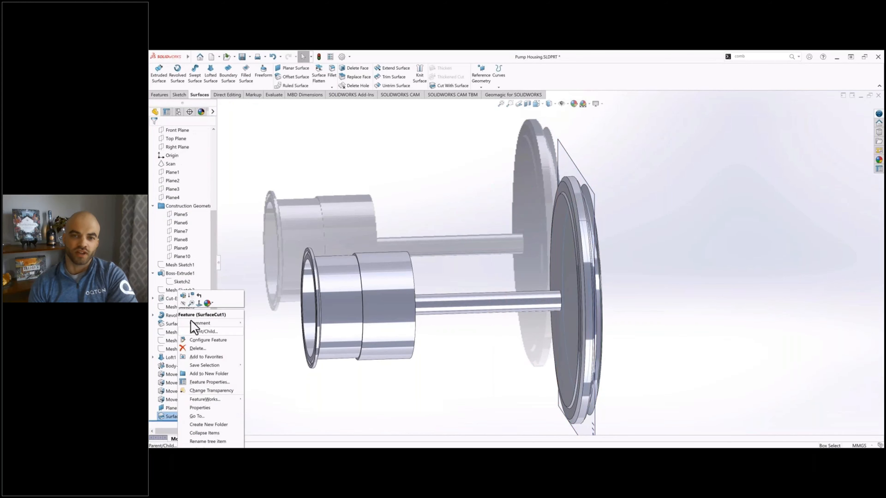
left_click(183, 296)
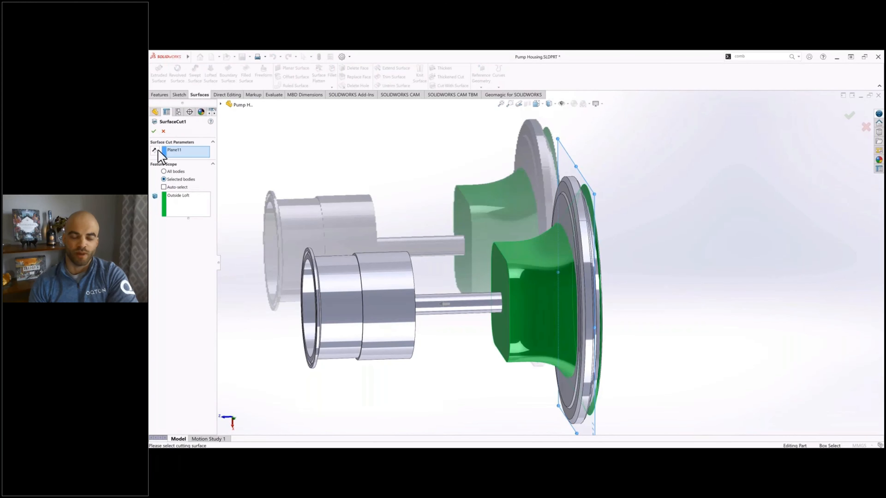
left_click(154, 132)
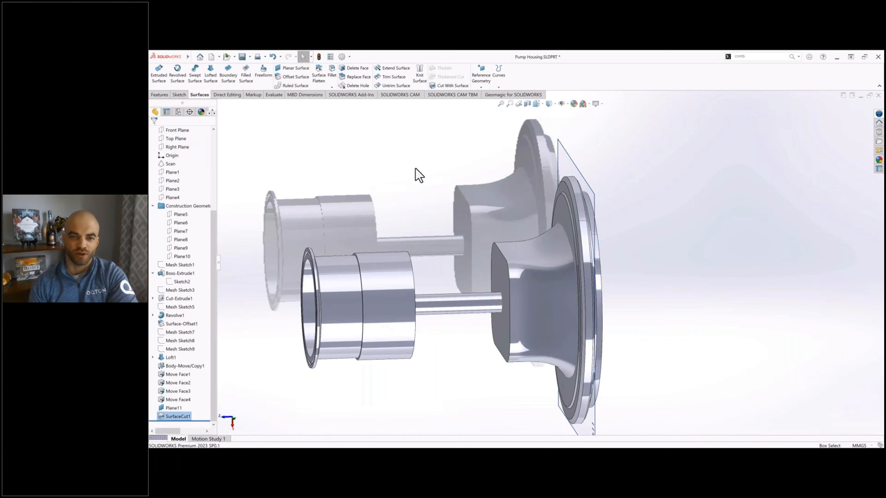
Step: Show the Cut-Extrude1 body, inspect how the trimmed loft meets the center section and flange, and save the part
mouse_move(462, 196)
middle_mouse_down()
mouse_move(443, 192)
mouse_move(474, 194)
mouse_move(470, 205)
middle_mouse_up()
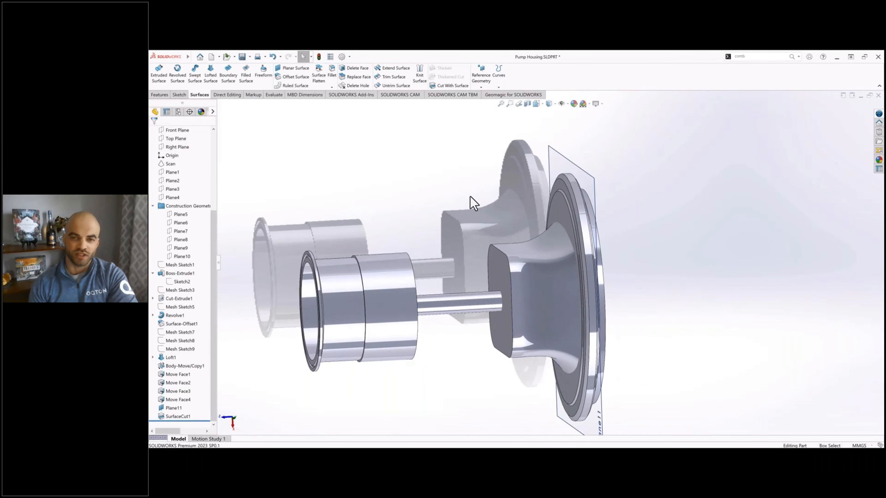
scroll(185, 253, "up", 5)
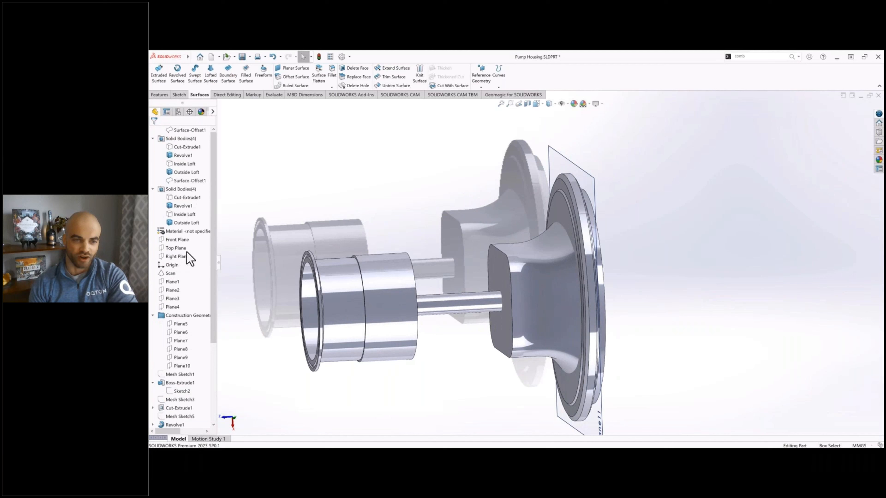
left_click(181, 200)
left_click(188, 194)
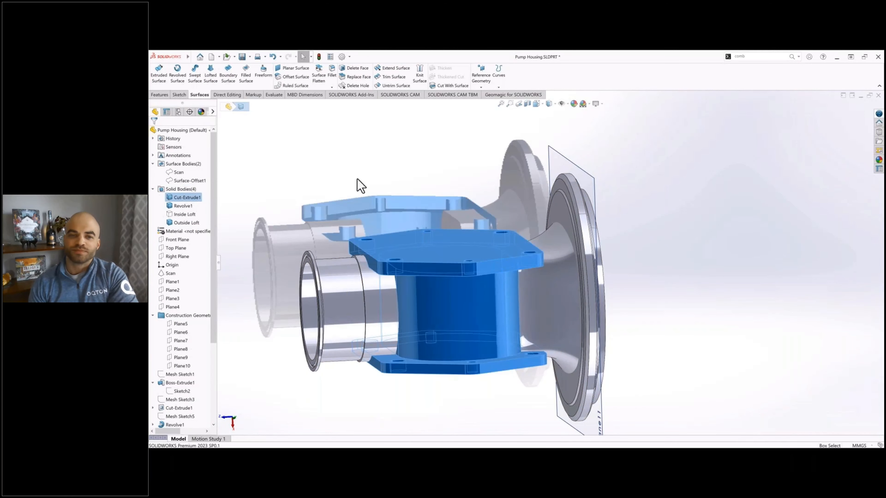
left_click(447, 206)
mouse_move(448, 212)
middle_mouse_down()
mouse_move(485, 194)
mouse_move(419, 205)
mouse_move(436, 213)
middle_mouse_up()
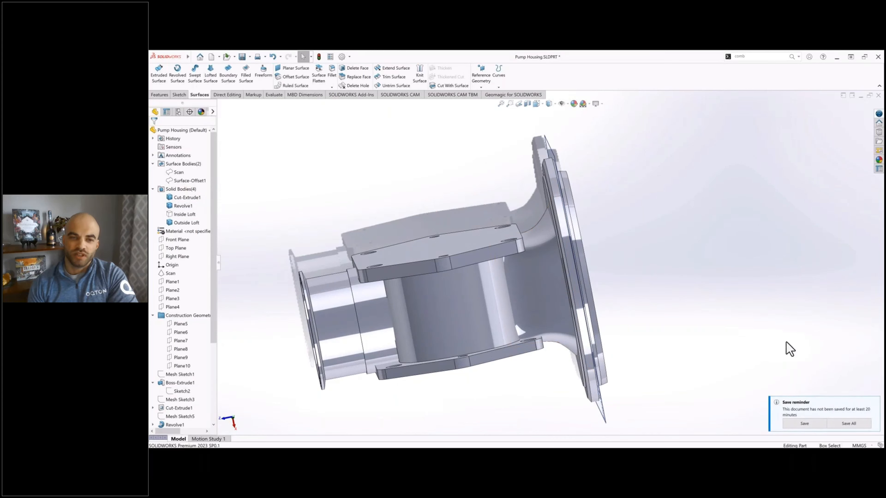
left_click(797, 424)
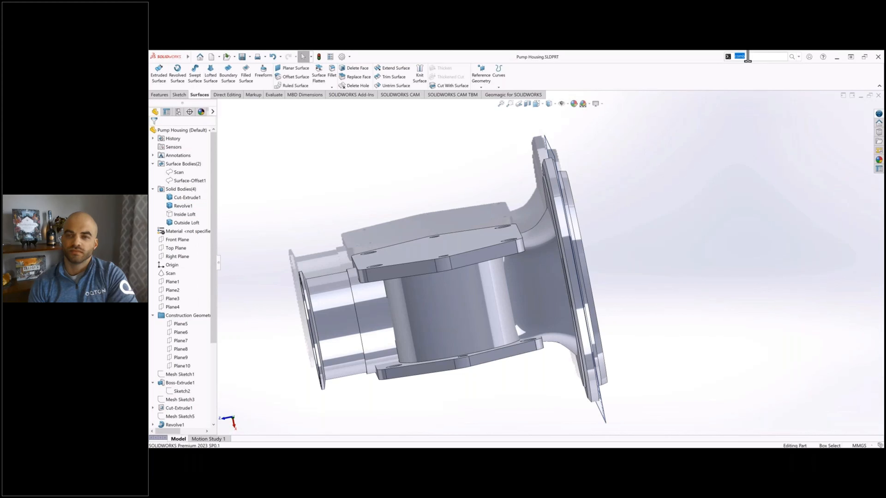
Step: Combine the Revolve1, Cut-Extrude1 and Outside Loft bodies into one solid with the Add operation
key("Return")
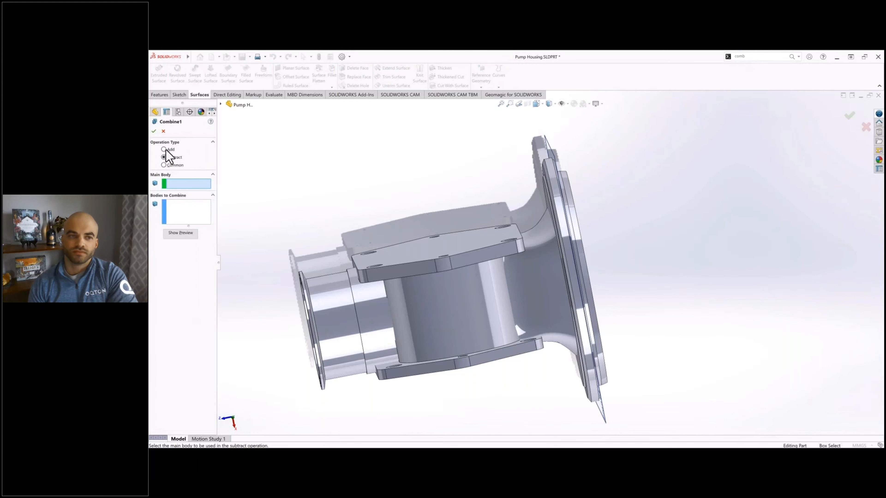
left_click(164, 149)
left_click(321, 306)
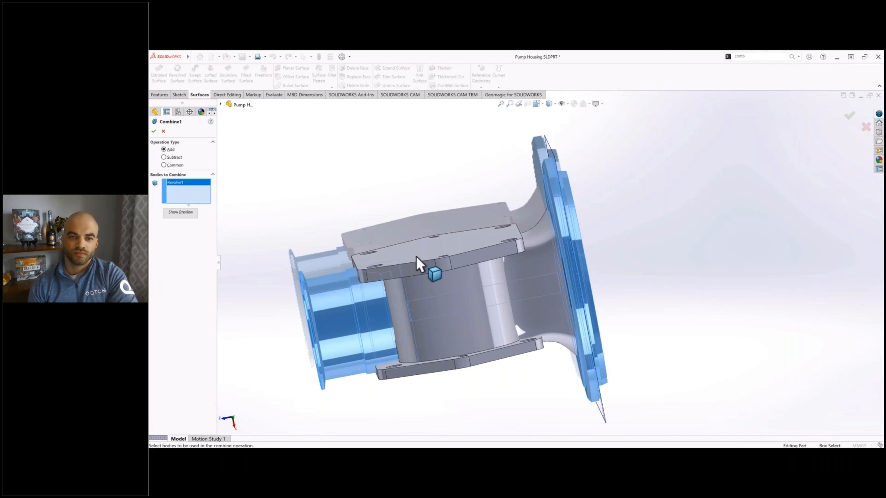
left_click(419, 263)
left_click(540, 227)
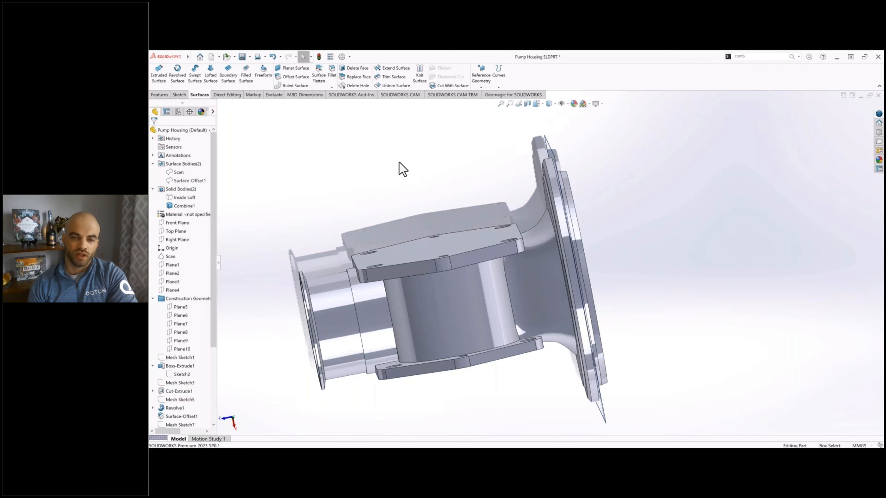
Step: Open a sketch on the outer face of the center section's hexagonal flange and hide Plane11
middle_click_drag(517, 227, 487, 239)
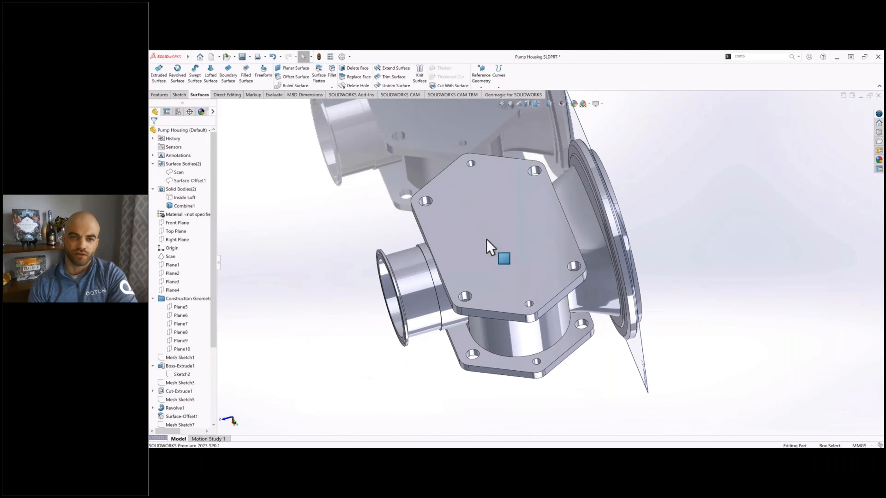
left_click(482, 223)
left_click(501, 199)
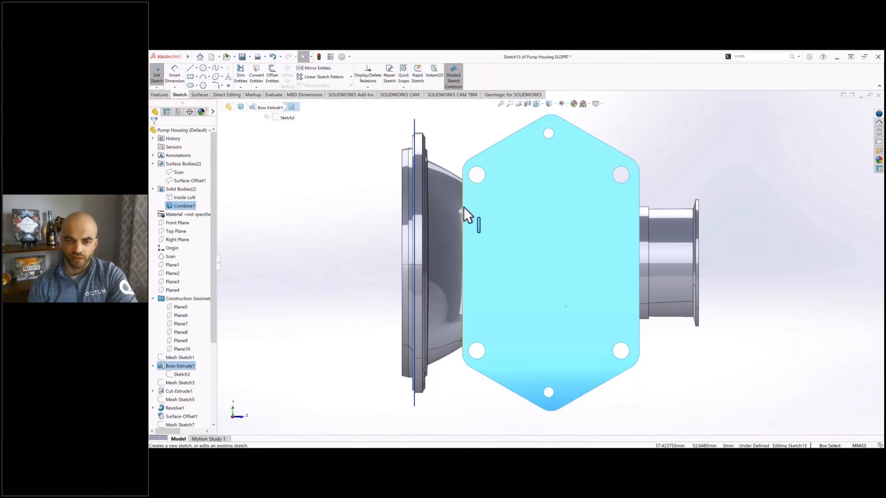
scroll(206, 387, "down", 5)
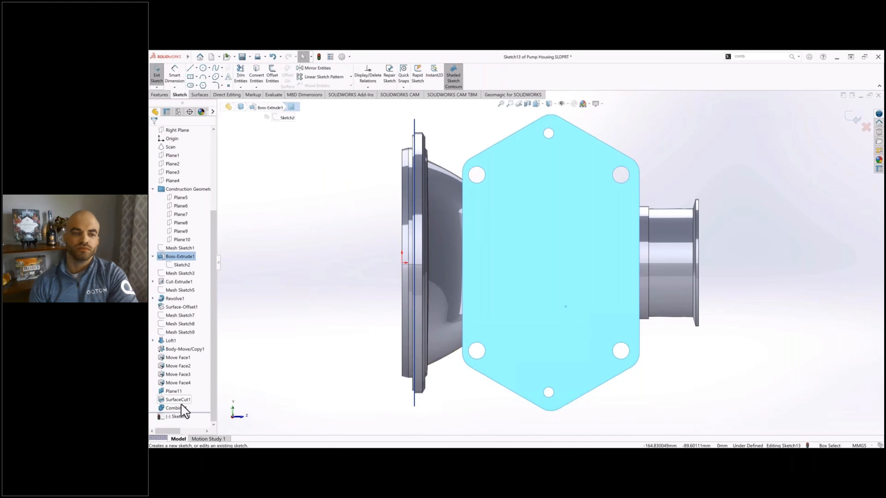
left_click(170, 392)
left_click(180, 385)
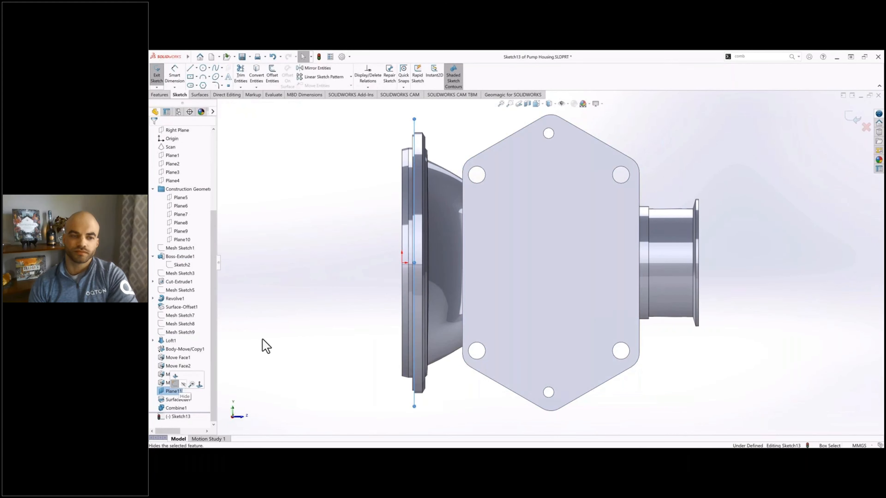
Step: Show Mesh Sketch1 and Cut-Extrude1's Sketch4, and open a new sketch on the opposite hexagonal flange face
scroll(202, 330, "up", 3)
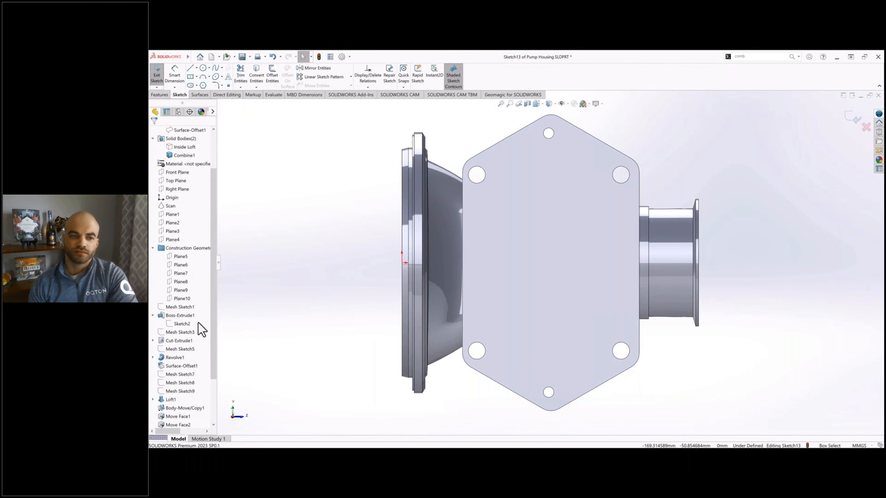
left_click(192, 308)
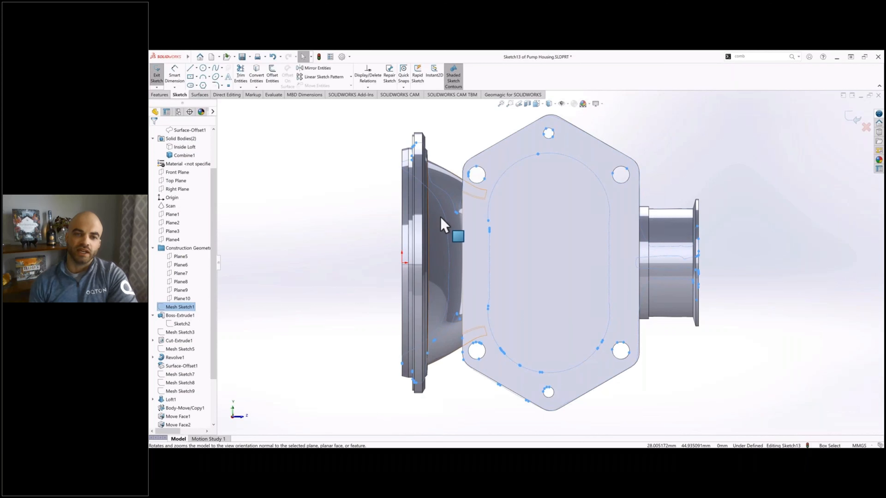
middle_click_drag(441, 217, 447, 233)
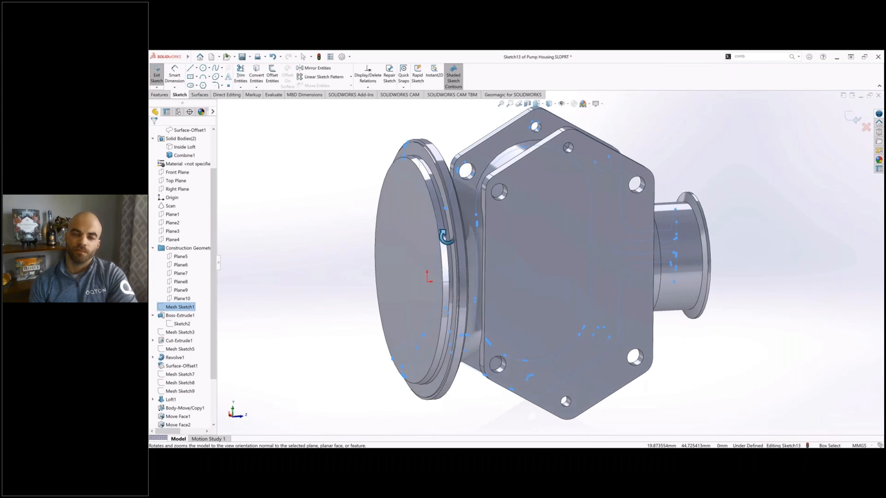
left_click(191, 333)
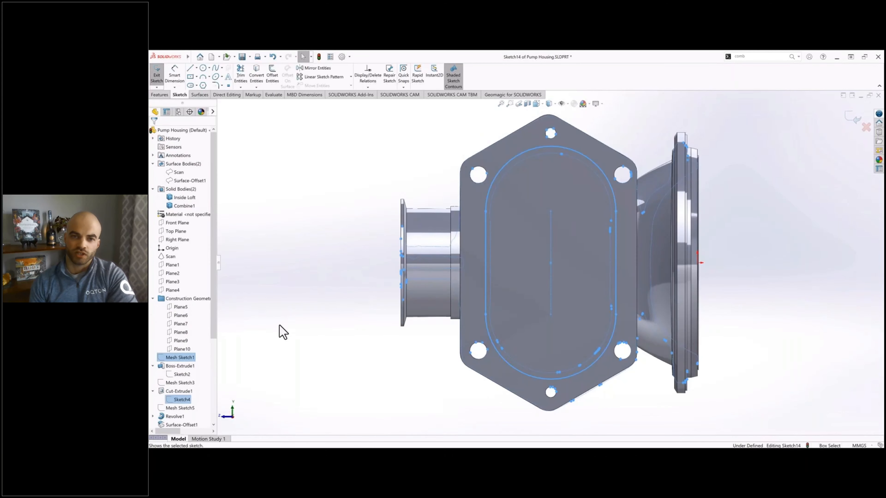
Step: Hide the solid bodies and convert the slot-shaped outline of Sketch4 into the active sketch
left_click(181, 189)
left_click(256, 75)
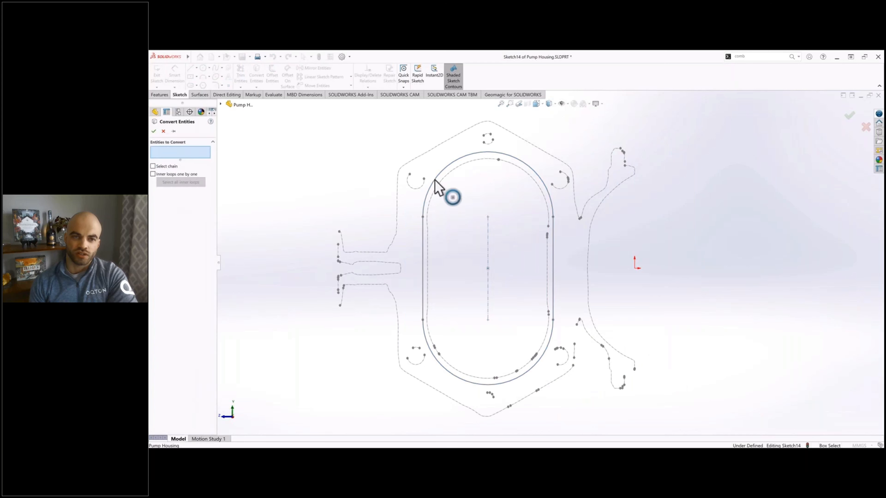
left_click(436, 178)
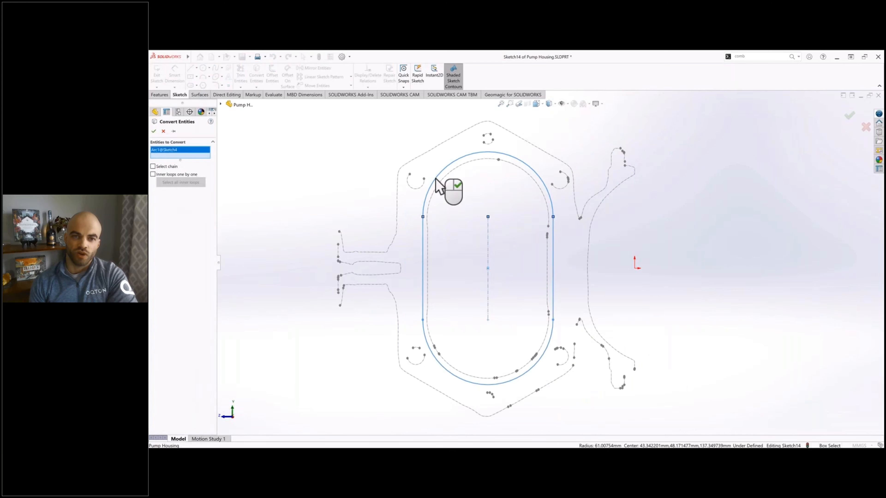
left_click(220, 105)
left_click(258, 282)
left_click(154, 132)
Step: Hide Sketch4 and change the converted slot outline to construction geometry
scroll(184, 314, "down", 2)
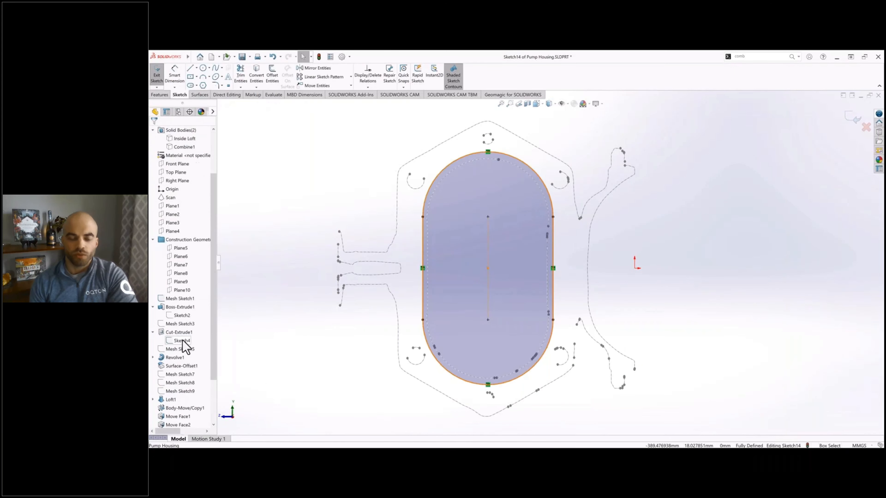
left_click(182, 339)
left_click(189, 333)
key("ctrl+a")
left_click(164, 250)
left_click(154, 131)
Step: Offset the complete slot-shaped construction outline by 5.5 mm
left_click(272, 75)
left_click(438, 175)
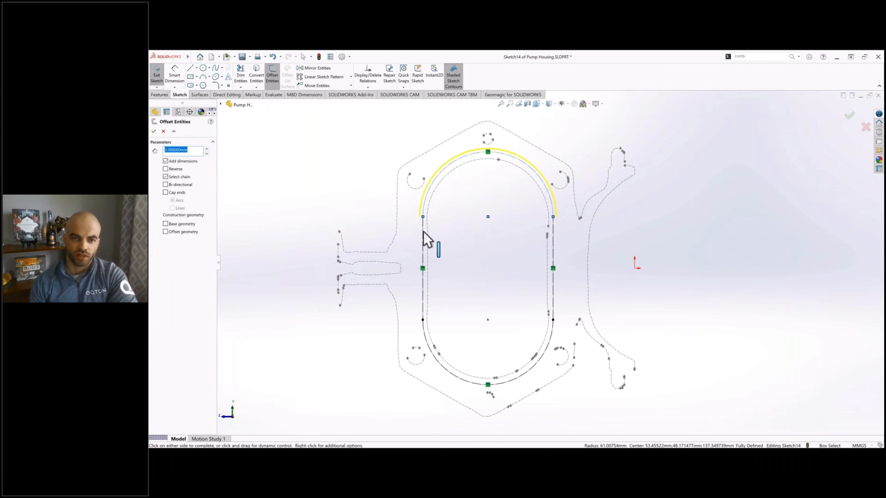
left_click(423, 233)
left_click(460, 379)
left_click(553, 280)
left_click(166, 169)
scroll(460, 147, "down", 4)
double_click(190, 150)
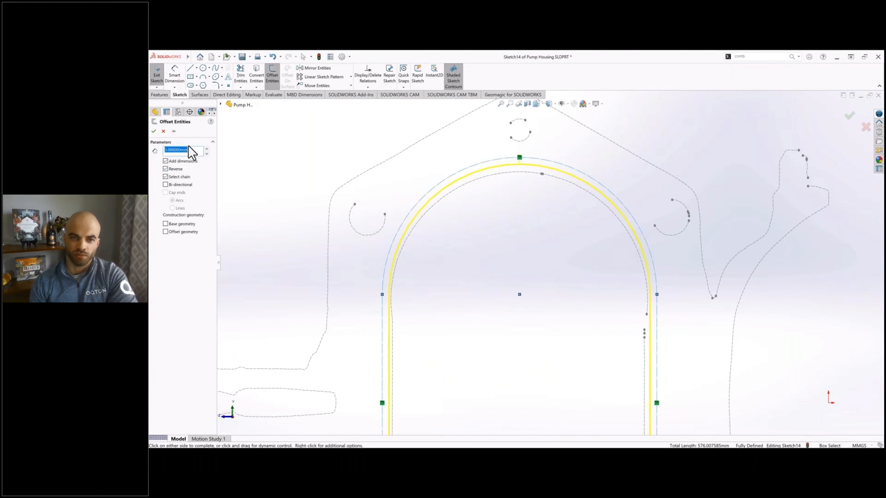
type("5")
key("Return")
double_click(194, 151)
type("5.5")
left_click(254, 176)
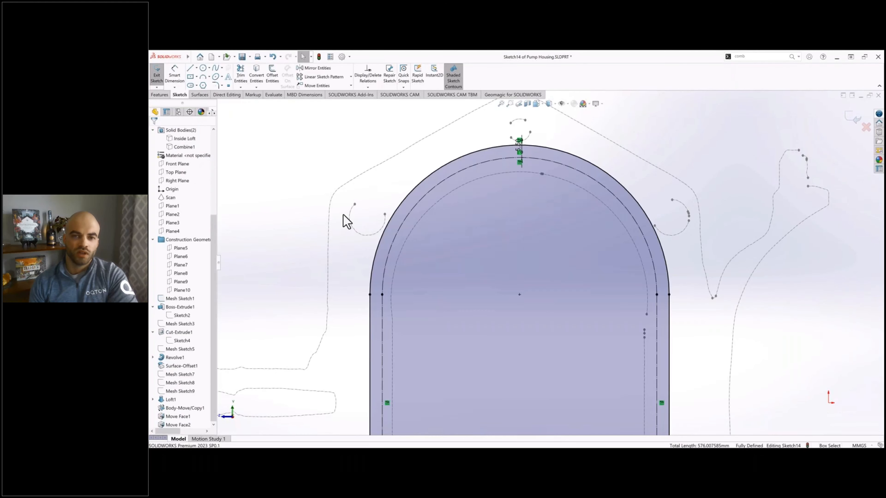
Step: Edit the offset dimension to place the slot profile inside the construction outline
double_click(519, 149)
left_click(516, 140)
left_click_drag(514, 159, 489, 158)
type("5.50000mm")
key("Return")
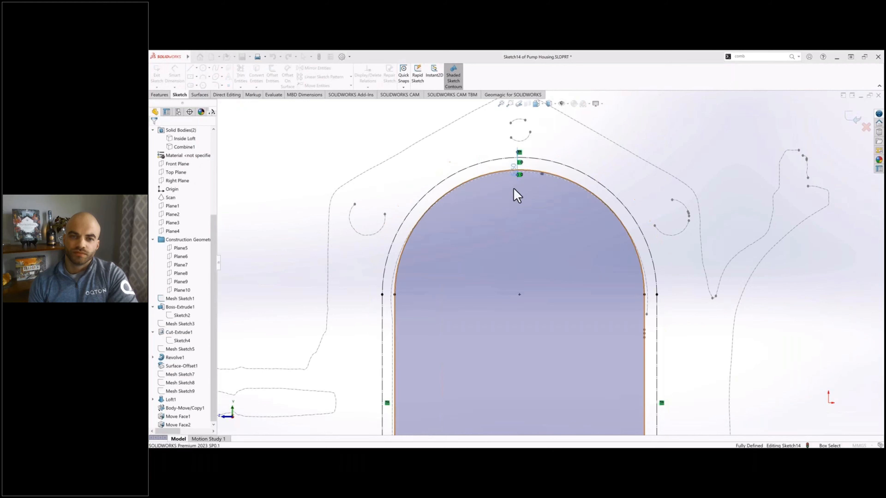
Step: Show the Combine1 body with Inside Loft kept hidden, and inspect the slot profile on the hexagonal flange face
scroll(554, 248, "up", 3)
middle_click_drag(650, 248, 636, 168, "ctrl")
scroll(187, 201, "up", 5)
left_click(188, 205)
left_click(195, 192)
left_click(191, 198)
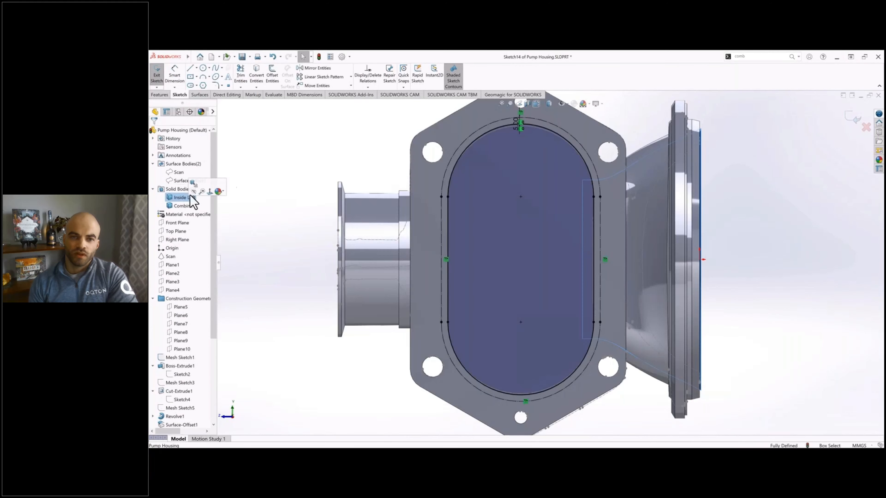
left_click(281, 160)
middle_click_drag(571, 216, 553, 147)
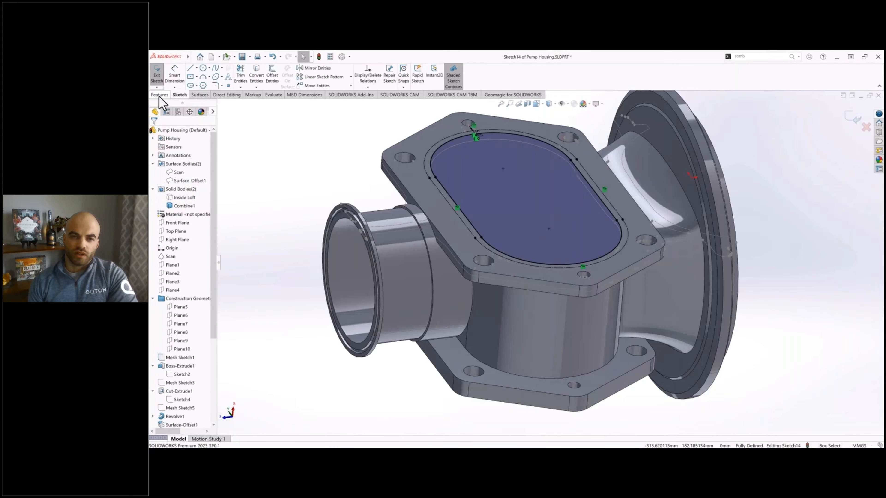
left_click(159, 95)
left_click(178, 97)
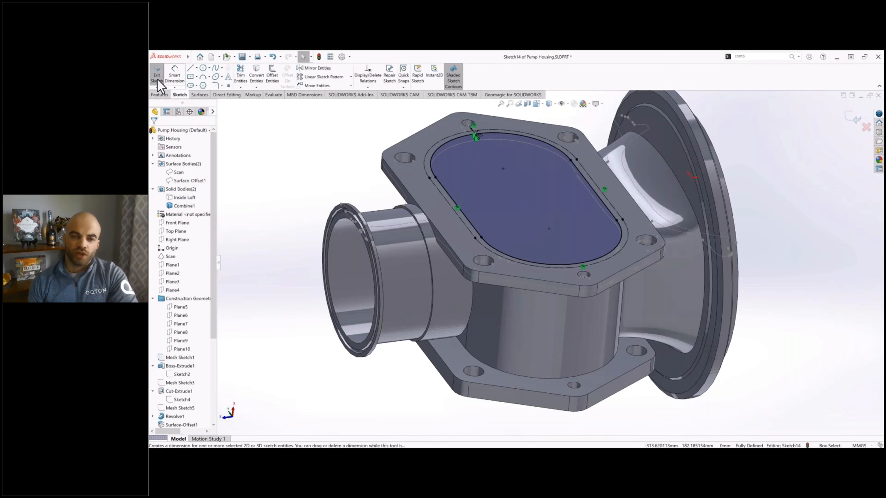
Step: Cut-extrude the slot profile up to the inner face of the lower hexagonal flange, limiting the feature scope to the Combine1 body
left_click(158, 81)
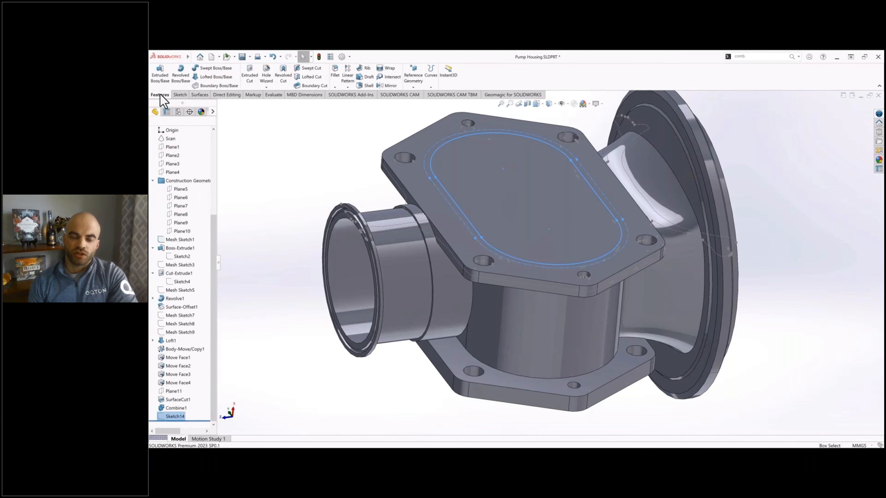
left_click(252, 79)
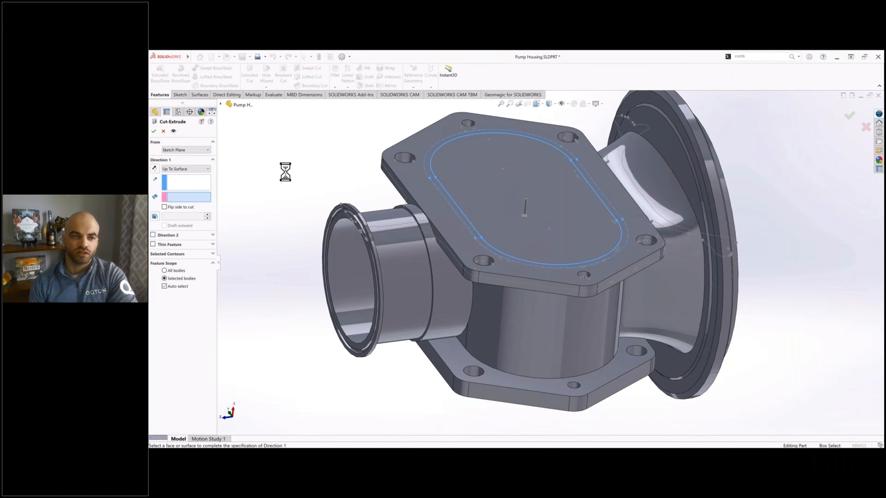
left_click(434, 352)
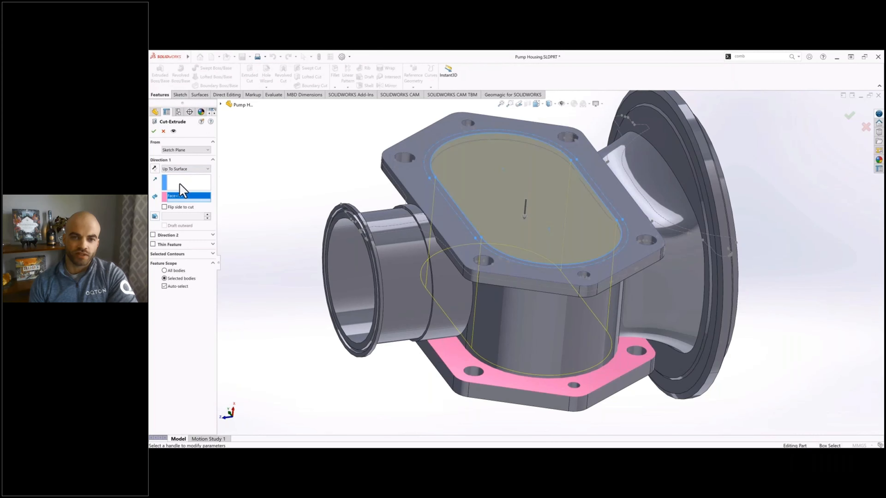
left_click(165, 286)
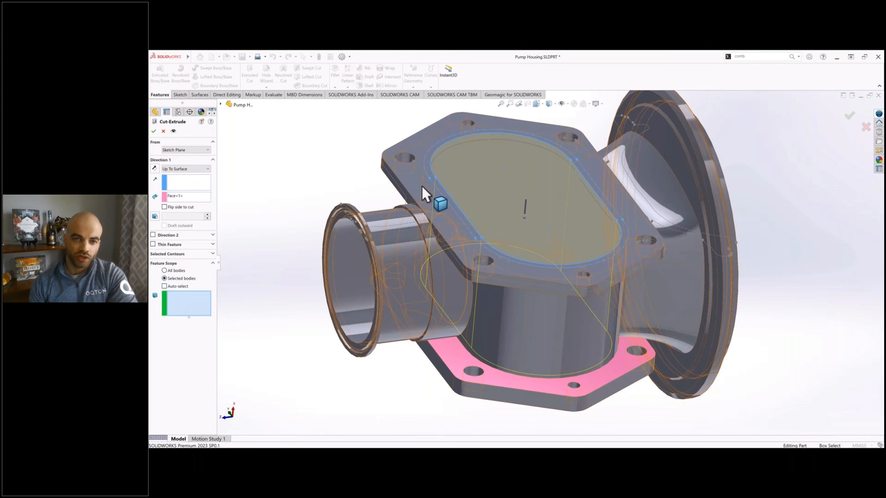
left_click(422, 189)
left_click(153, 131)
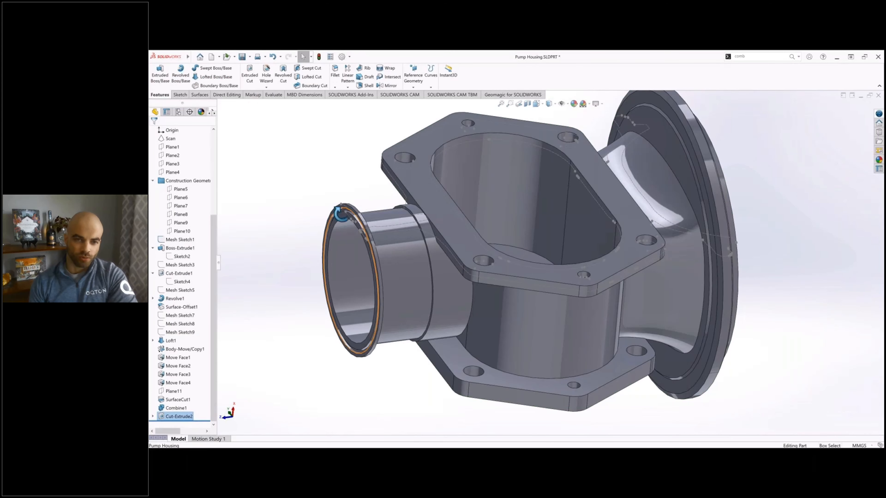
Step: Hide Mesh Sketch1 beside the large round flange
middle_click_drag(343, 211, 328, 217)
left_click(647, 145)
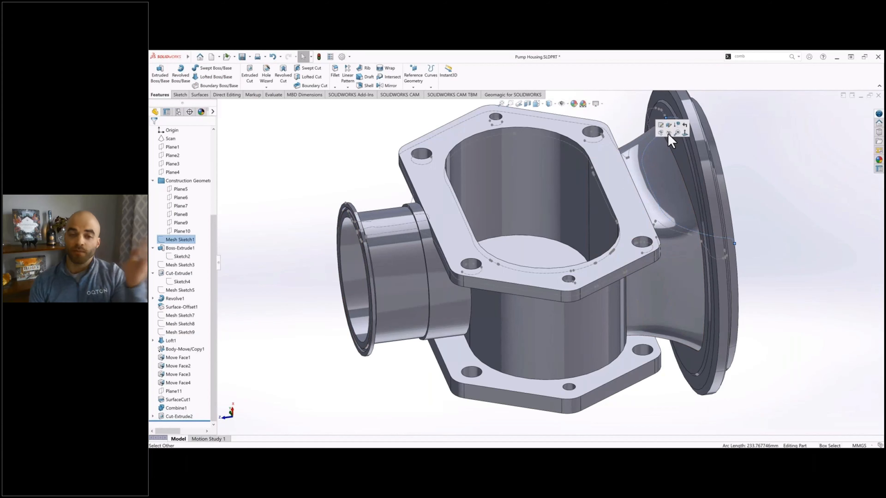
left_click(670, 138)
left_click(756, 162)
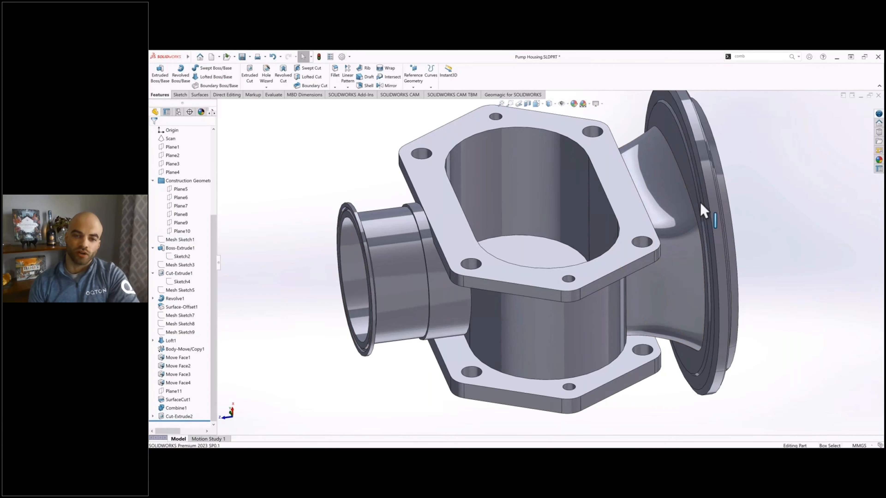
Step: Start a new sketch on the flat floor face of the slot cut
middle_click_drag(702, 202, 559, 282)
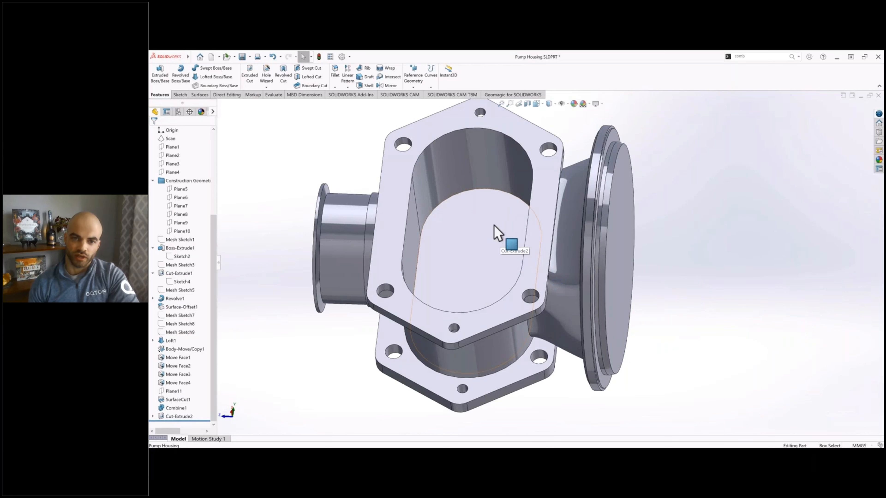
middle_click_drag(492, 223, 472, 262)
left_click(472, 261)
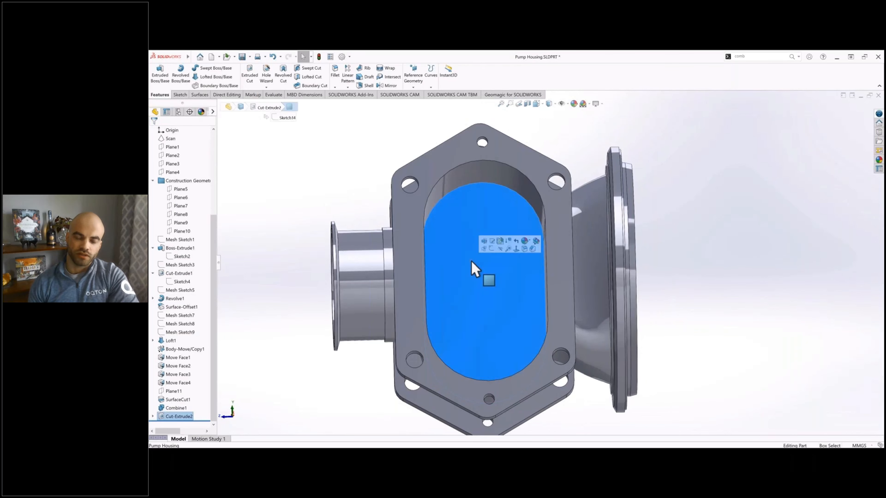
left_click(492, 251)
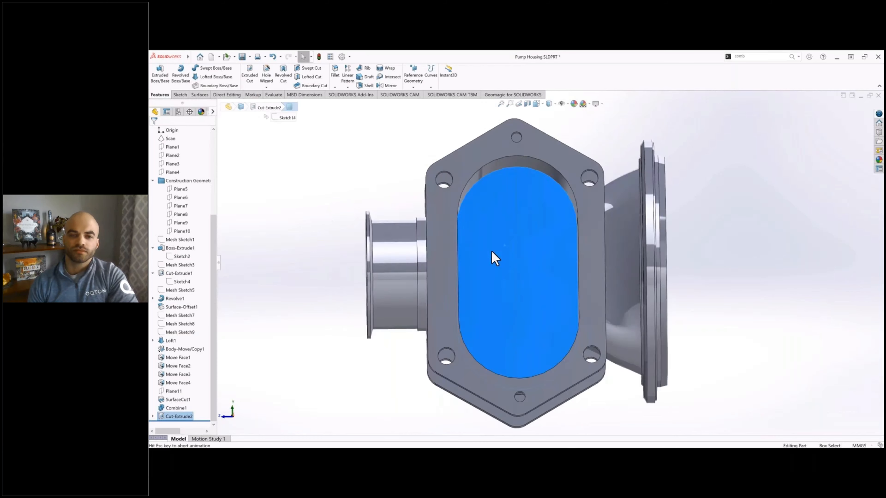
left_click(345, 242)
middle_click_drag(392, 239, 350, 245, "ctrl")
Step: Show the Scan surface body and hide the Cut-Extrude2 solid to expose the scanned circular openings
scroll(190, 223, "up", 5)
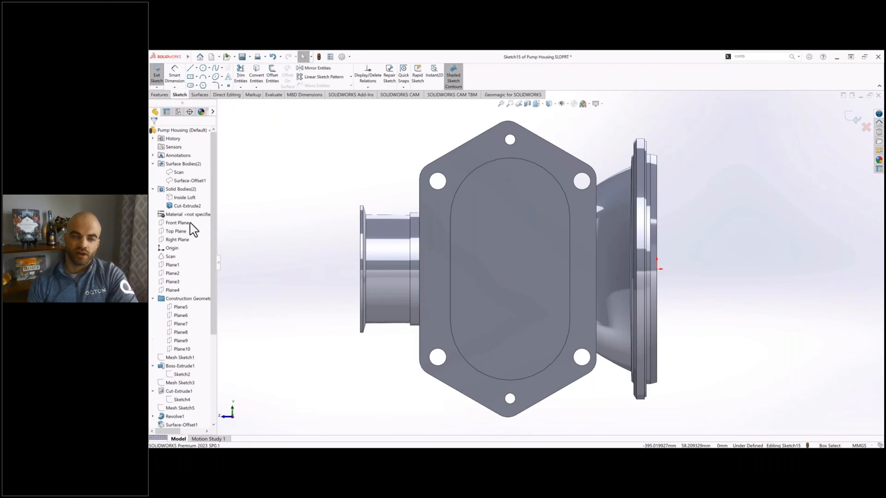
left_click(182, 172)
left_click(199, 155)
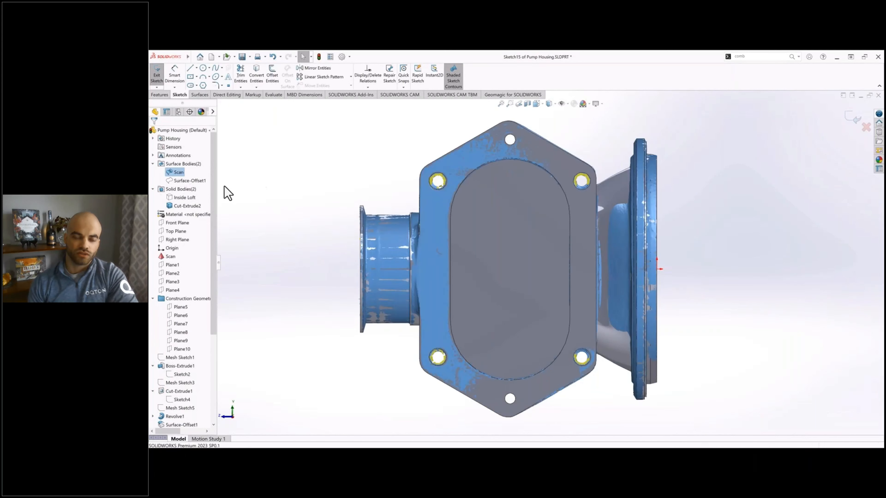
left_click(191, 206)
left_click(206, 189)
middle_click_drag(507, 268, 432, 269, "ctrl")
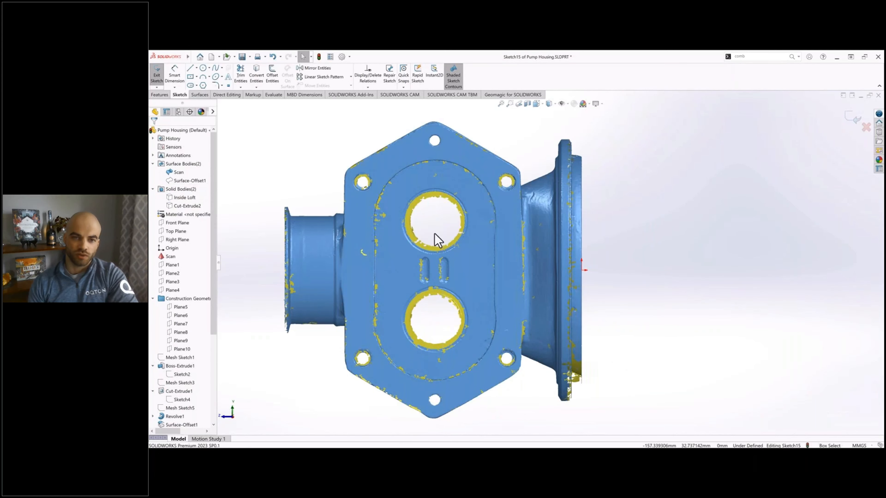
middle_click_drag(434, 234, 465, 215, "ctrl")
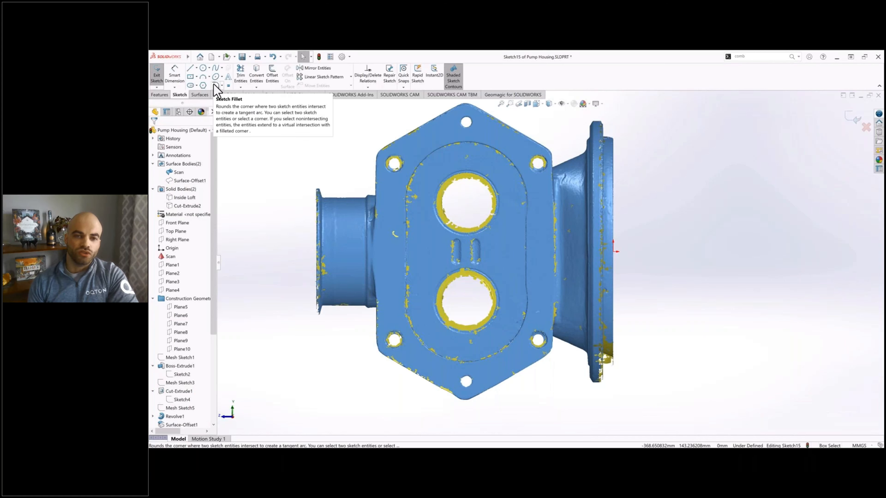
Step: Sketch a perimeter circle about 46.9 mm in diameter around the inner edge of the upper scanned opening
left_click(209, 77)
left_click(210, 68)
left_click(223, 85)
scroll(460, 175, "down", 8)
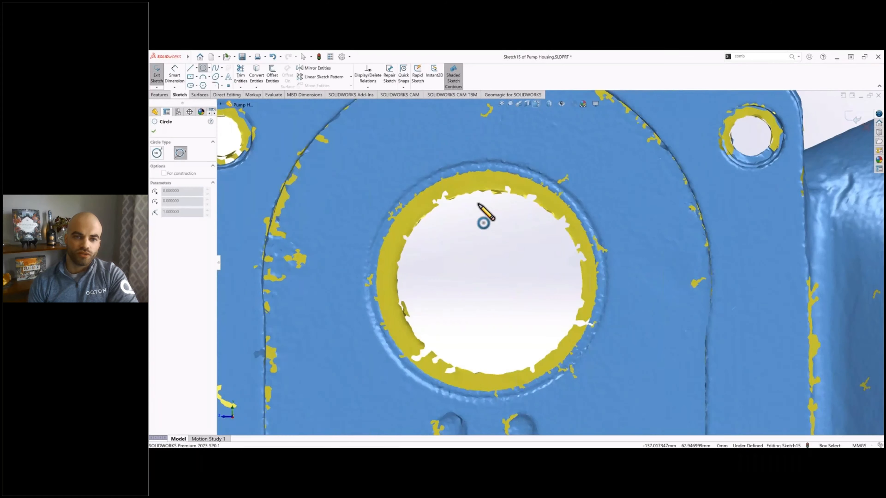
left_click(430, 209)
left_click(600, 256)
left_click(494, 412)
scroll(514, 355, "up", 6)
scroll(497, 227, "down", 5)
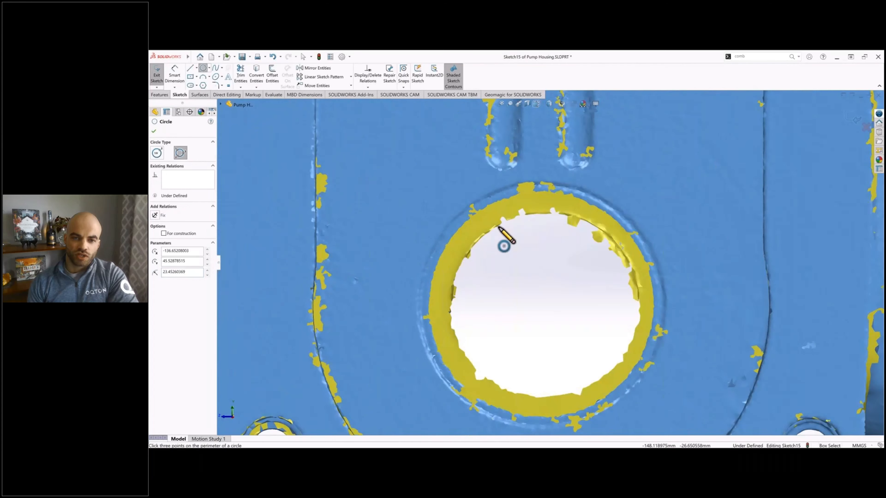
Step: Dimension the upper circle's diameter
scroll(531, 262, "up", 5)
left_click(175, 81)
left_click(515, 222)
left_click(486, 254)
key("Escape")
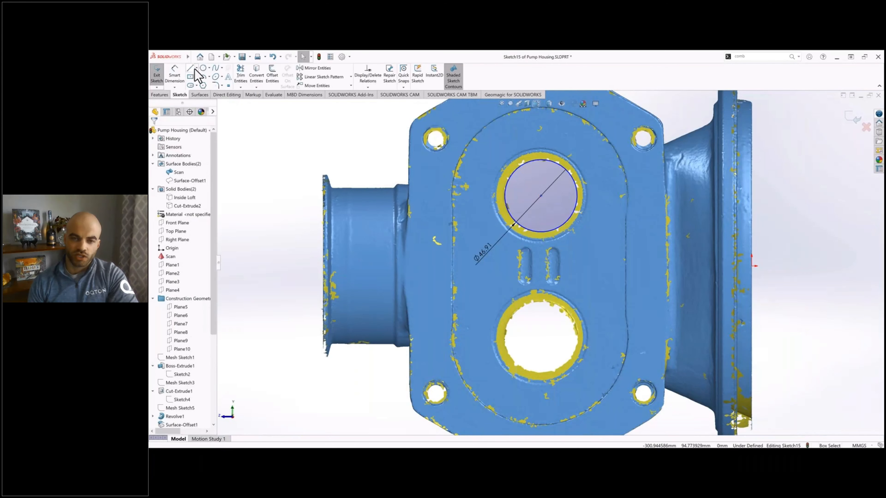
Step: Sketch a vertical centerline down from the upper circle's centre, with its midpoint aligned horizontally with the origin
left_click(196, 68)
left_click(206, 85)
left_click_drag(598, 227, 598, 284)
key("Escape")
left_click(598, 256)
left_click(751, 266, "ctrl")
left_click(161, 221)
left_click_drag(598, 236, 541, 196)
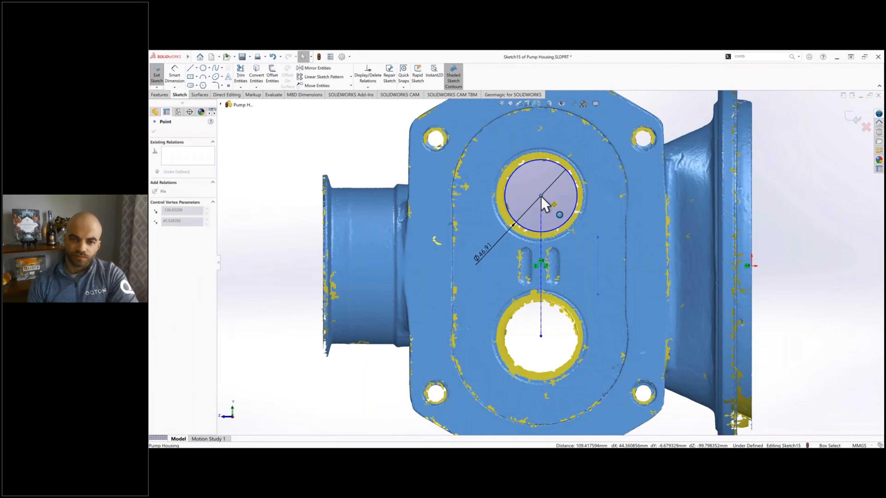
key("Escape")
Step: Sketch a circle at the lower end of the centerline and make it equal to the upper circle
left_click(200, 68)
left_click_drag(541, 337, 539, 355)
key("Escape")
left_click(538, 355)
left_click(534, 231, "ctrl")
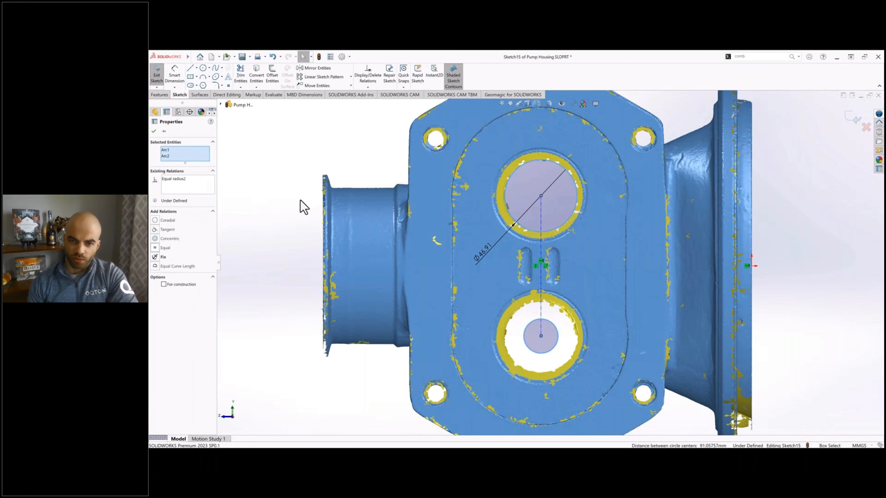
left_click(162, 254)
key("Escape")
Step: Dimension the vertical distance between the two circle centres
left_click(177, 75)
left_click(541, 232)
left_click(599, 245)
key("Escape")
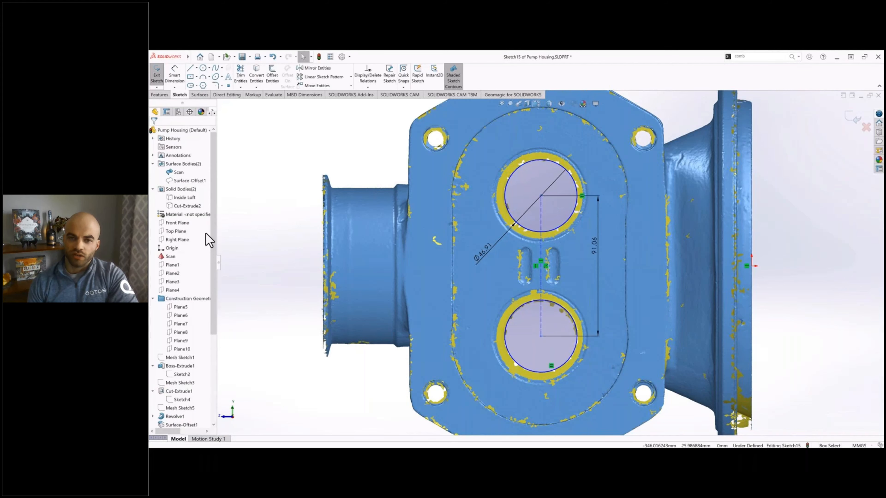
Step: Close the circle sketch and display the Inside Loft and Cut-Extrude2 bodies in place of the scan
scroll(565, 281, "down", 6)
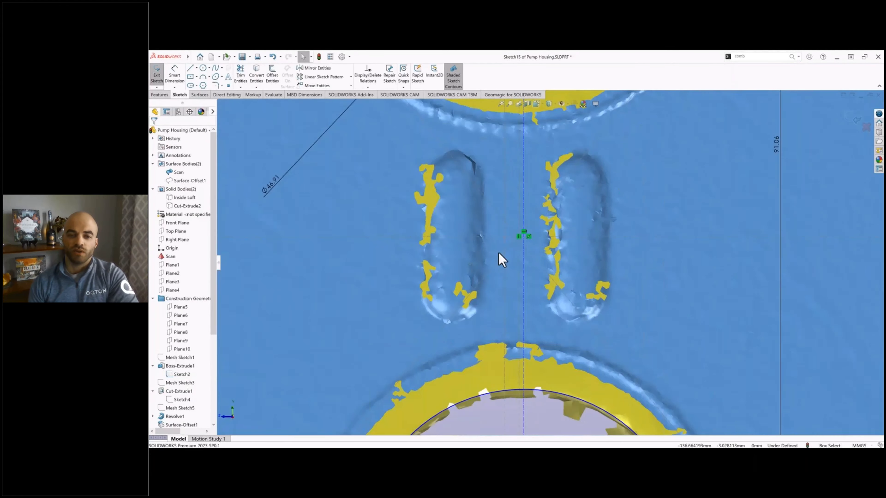
left_click(177, 75)
scroll(527, 237, "up", 6)
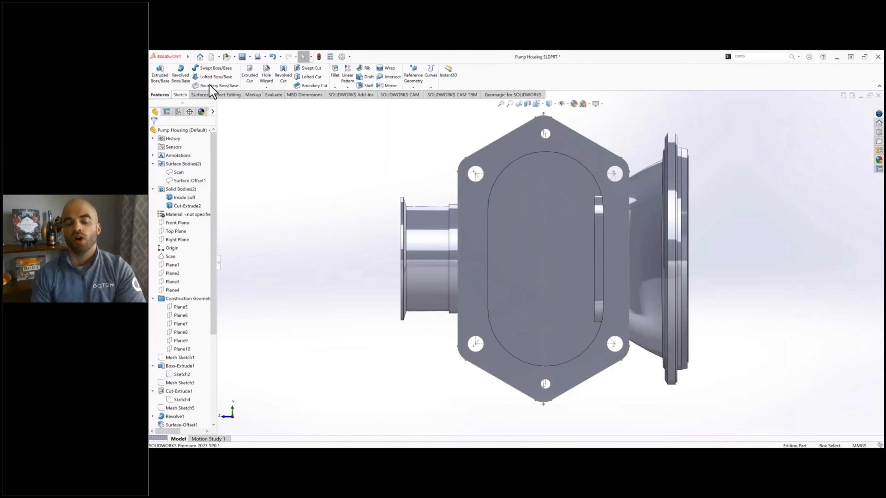
Step: Extrude-cut both circular regions on the slot floor with the Through All end condition
left_click(255, 78)
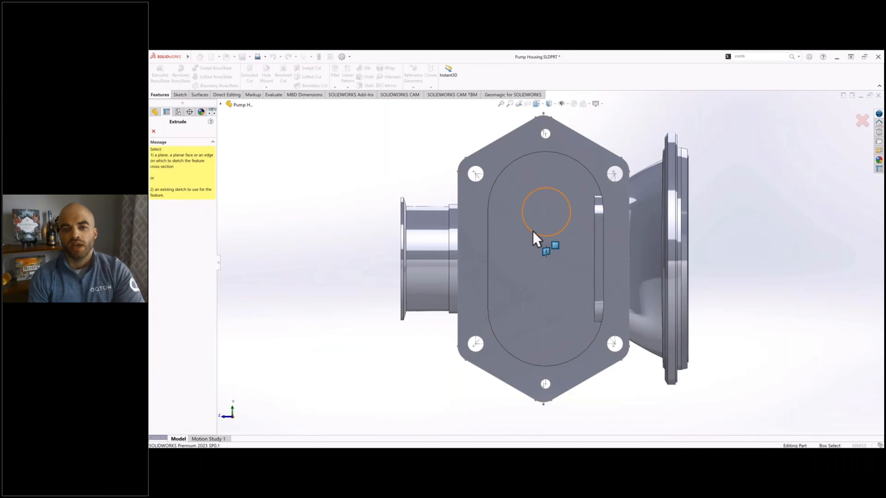
left_click(542, 236)
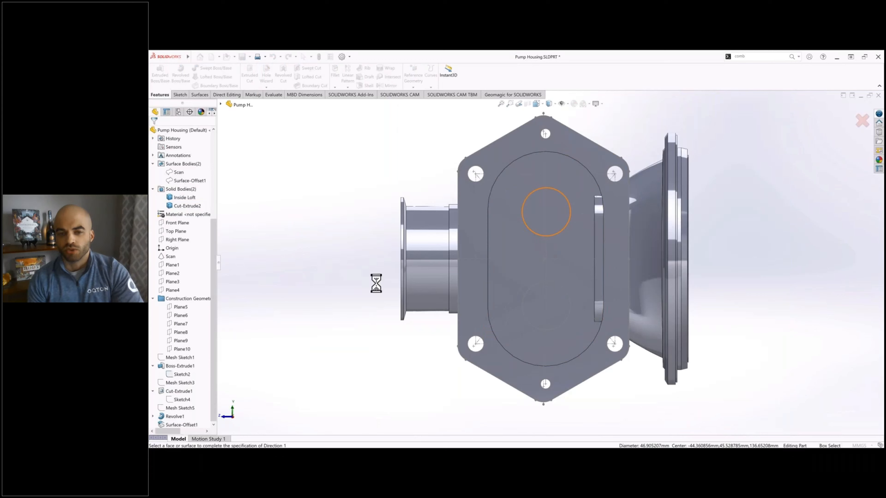
left_click(191, 268)
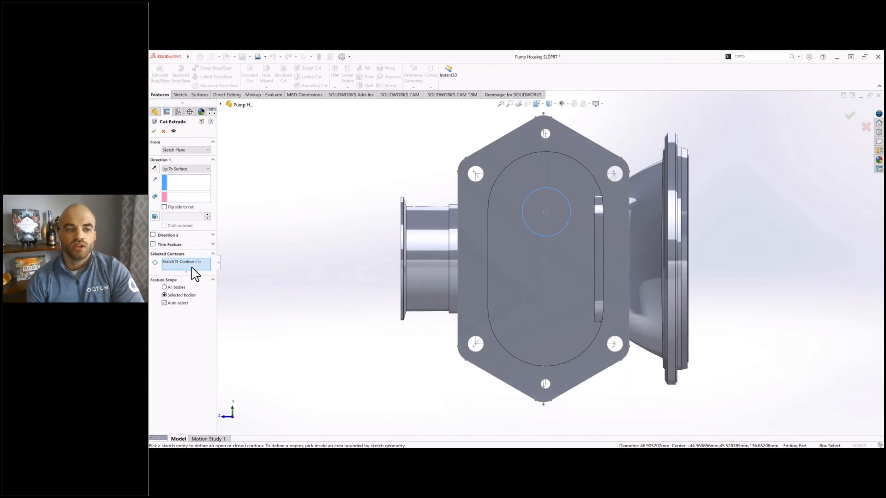
left_click(192, 259)
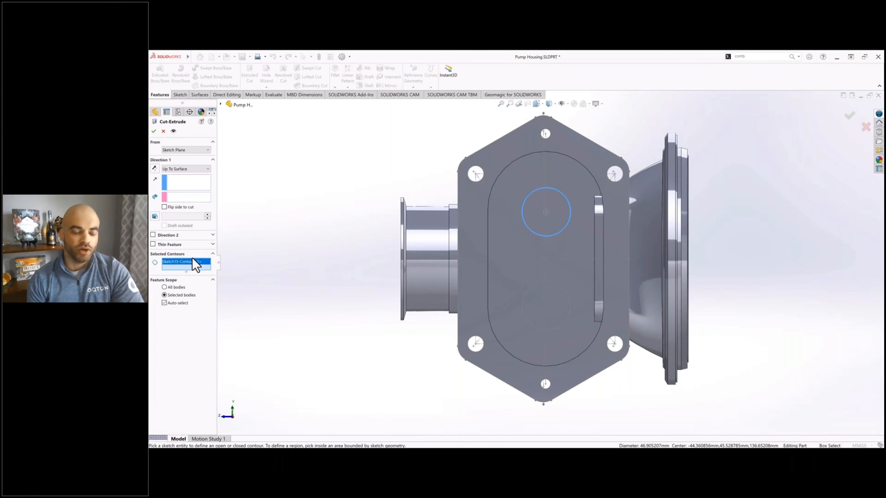
key("Delete")
middle_click_drag(531, 200, 531, 173)
left_click(561, 213)
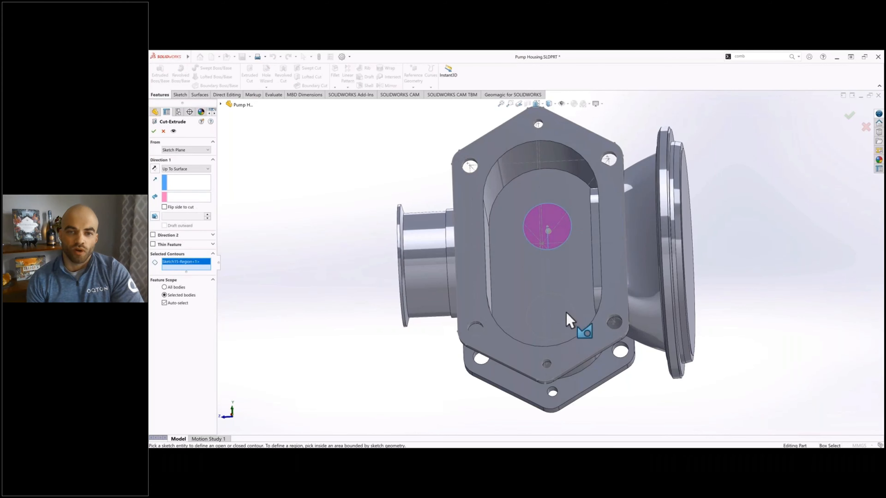
left_click(570, 324)
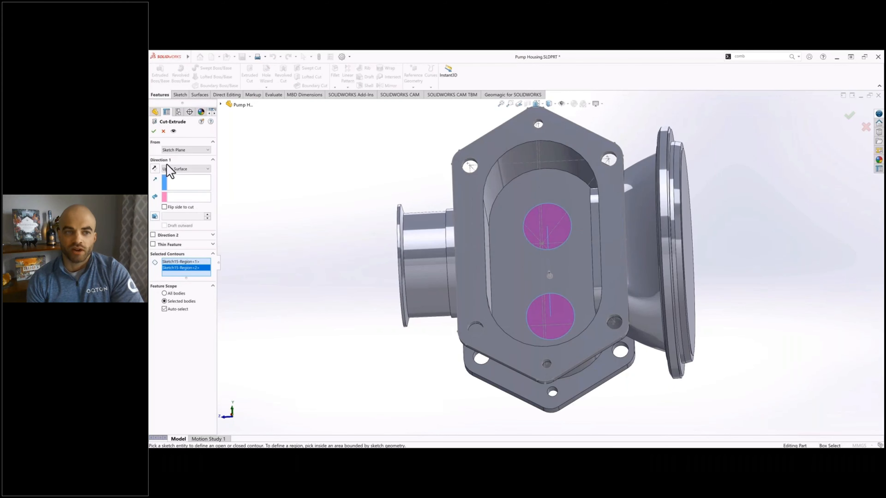
left_click(186, 169)
left_click(176, 188)
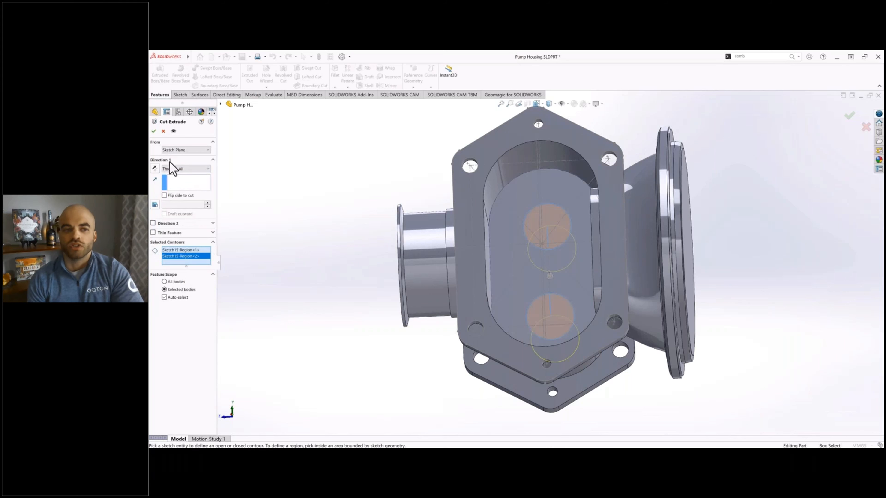
left_click(153, 131)
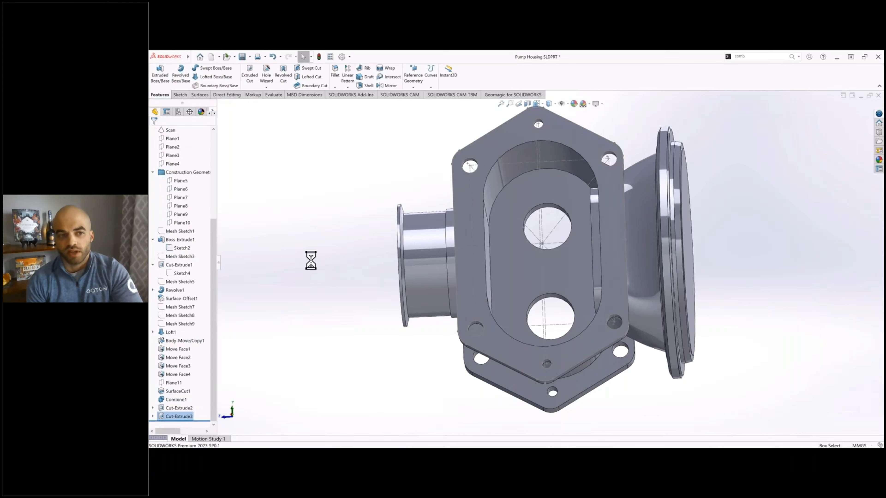
Step: Show the Scan body over the solids to compare it with the two circular openings
left_click(518, 166)
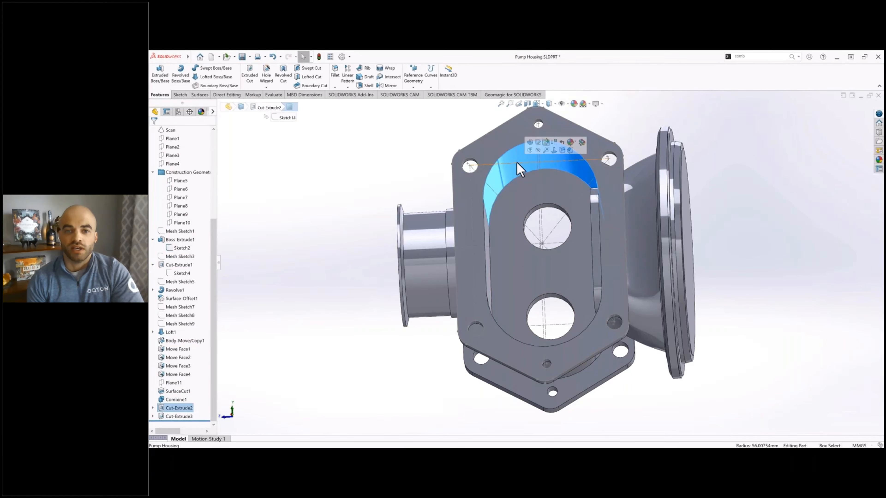
key("Escape")
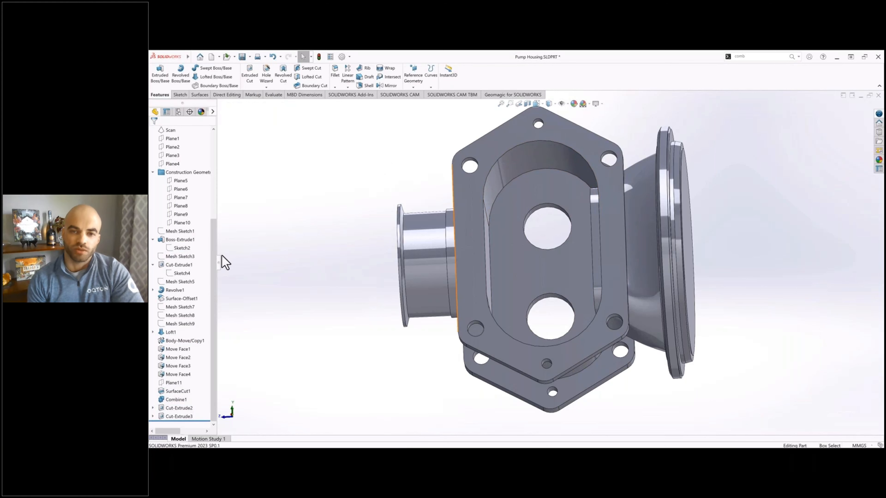
scroll(181, 209, "up", 4)
left_click(153, 155)
left_click(177, 164)
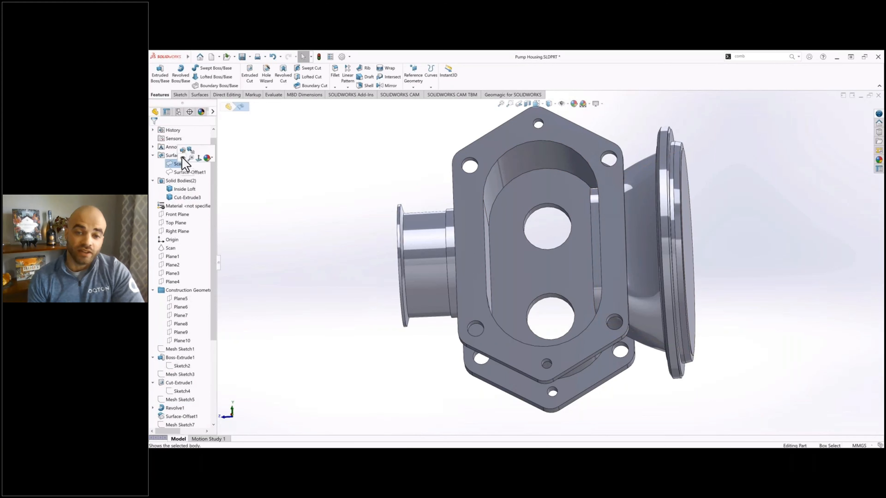
left_click(182, 158)
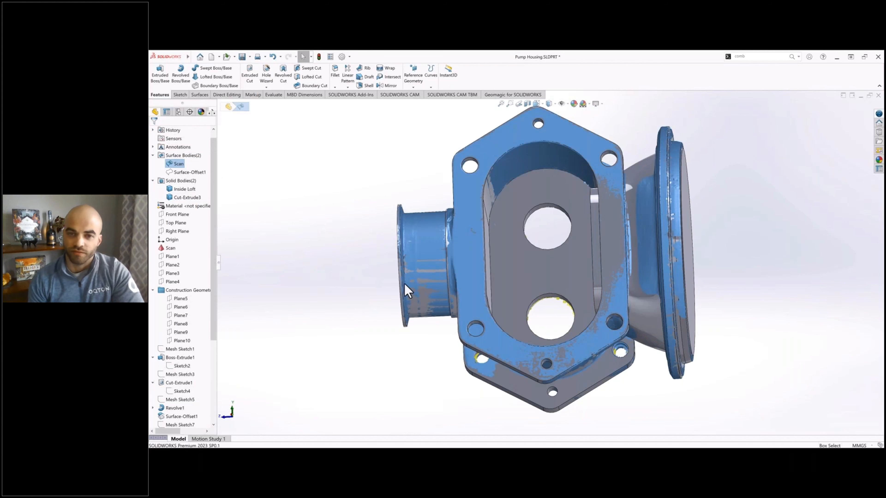
middle_click_drag(405, 283, 457, 316)
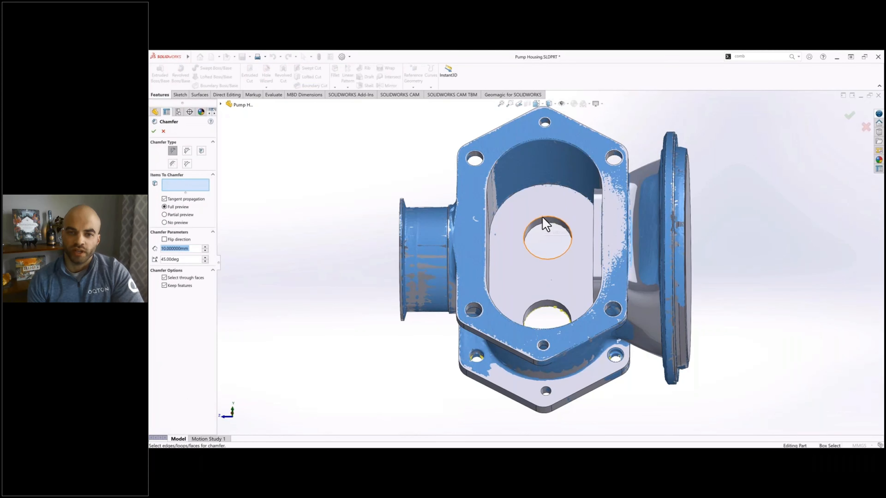
Step: Select the edges of both circular openings on the slot floor for the chamfer and orient the model to the Right view
left_click(547, 224)
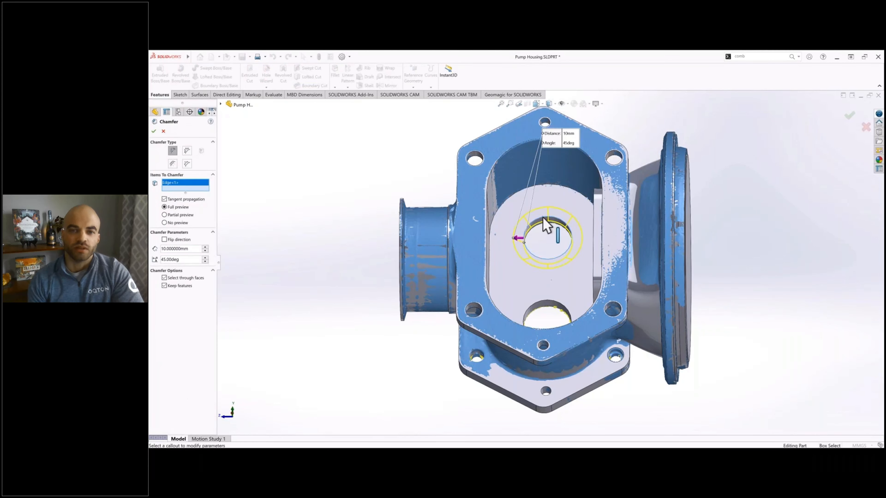
left_click(536, 303)
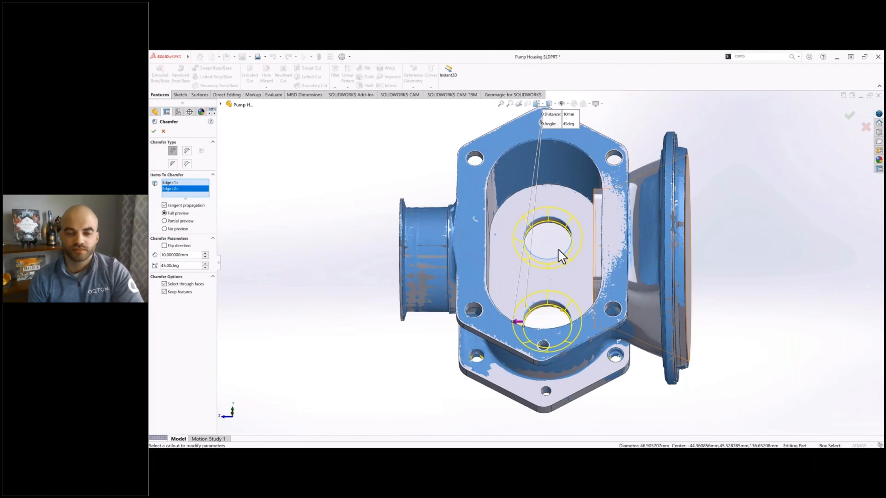
key("space")
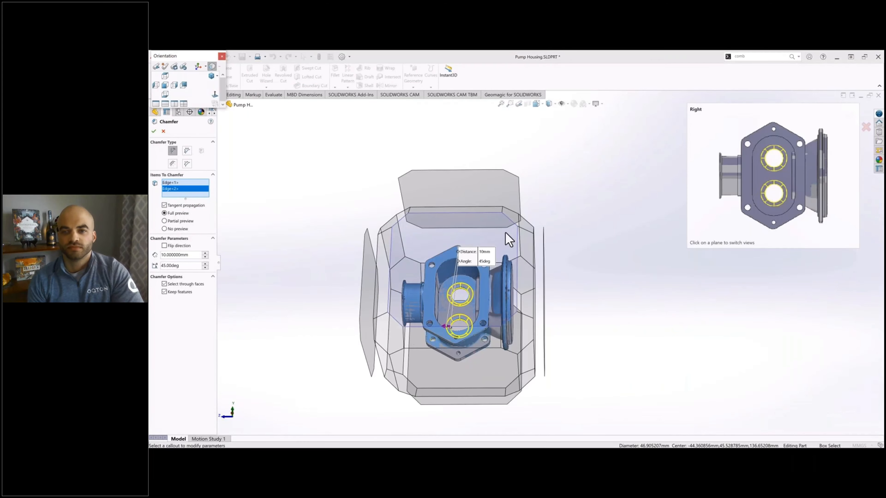
left_click(578, 261)
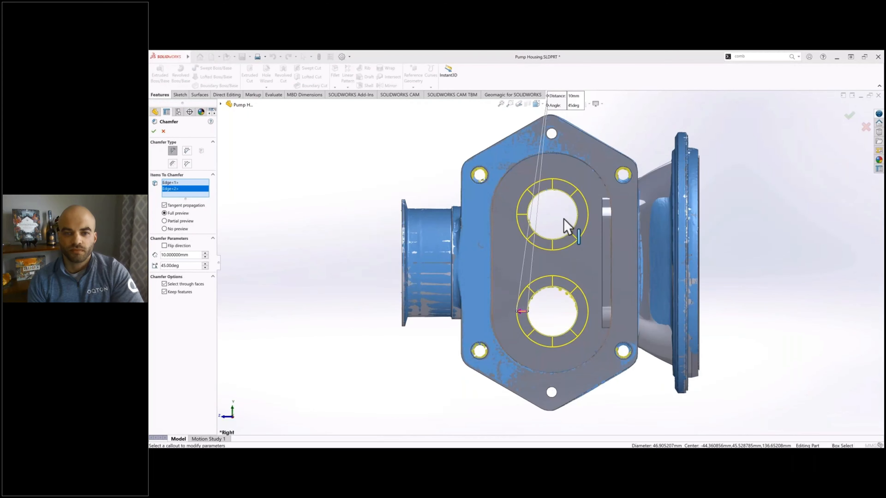
scroll(568, 223, "down", 5)
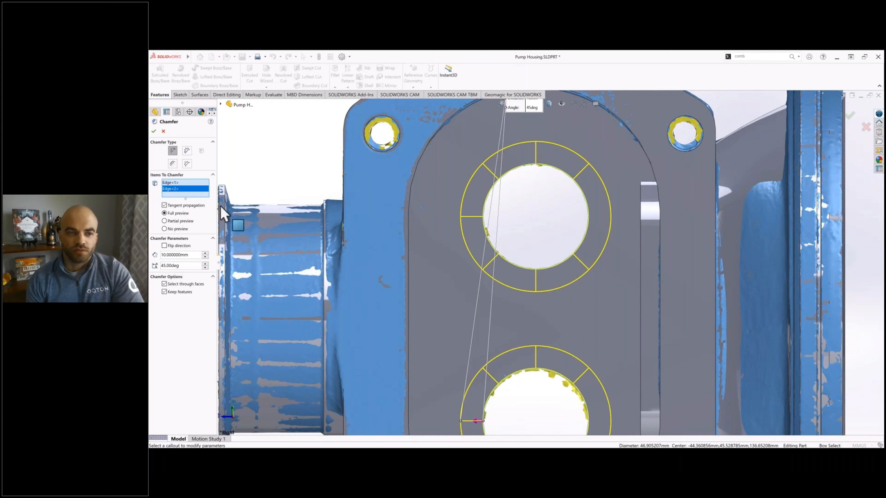
Step: Hide the Cut-Extrude3 solid body so the chamfer preview can be compared with the scan
left_click(221, 105)
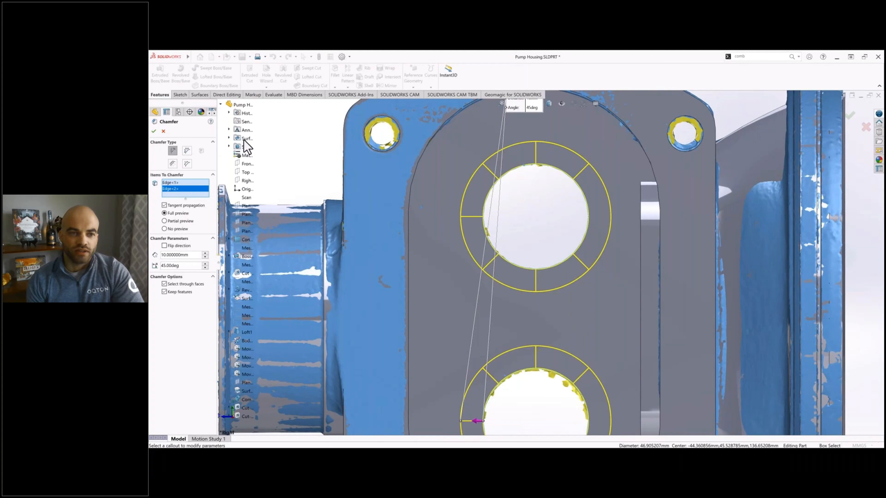
right_click(249, 149)
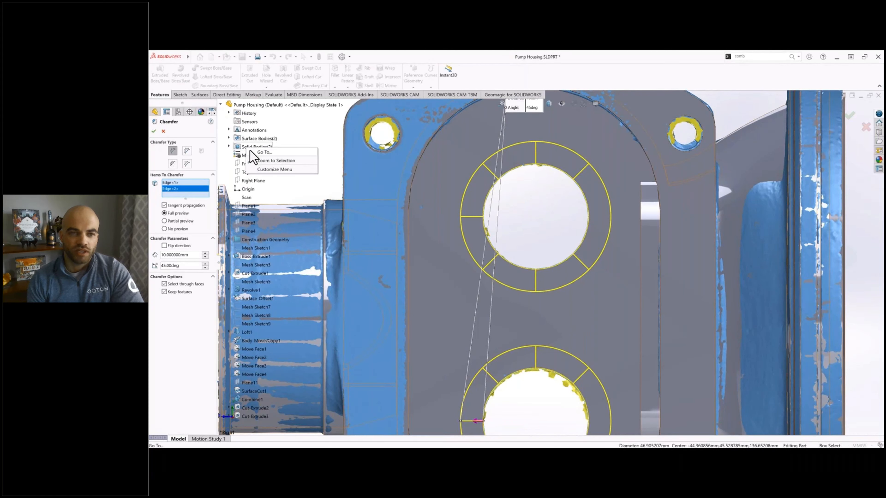
left_click(229, 146)
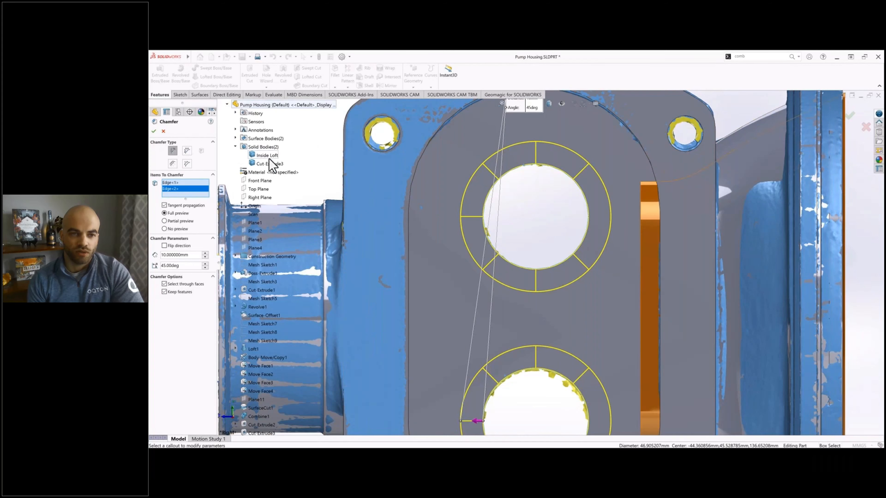
right_click(267, 164)
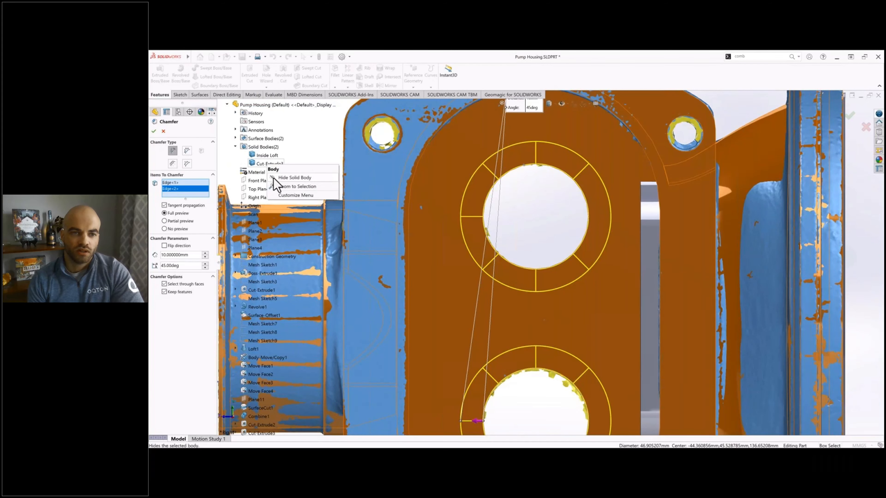
left_click(274, 177)
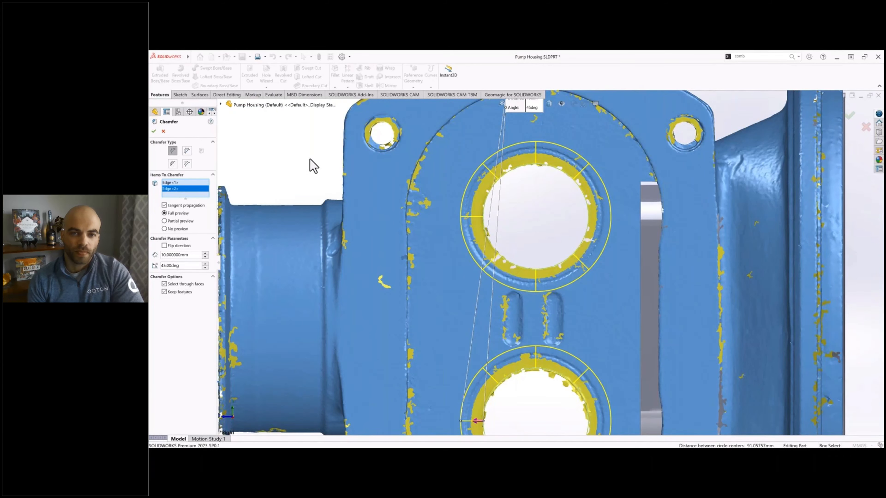
Step: Switch the chamfer to asymmetric two-distance offsets and tune Distance 1 against the scan through 5, 10 and 7 mm, settling on 6 mm
left_click(186, 150)
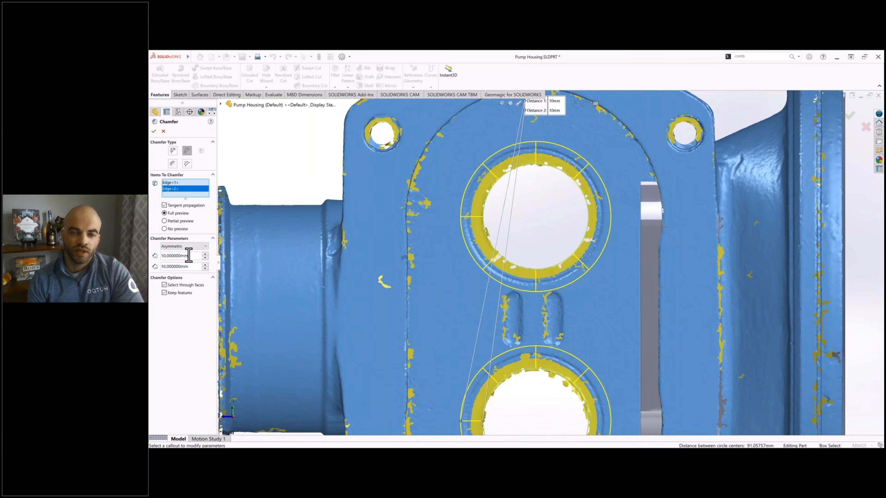
type("5")
key("Return")
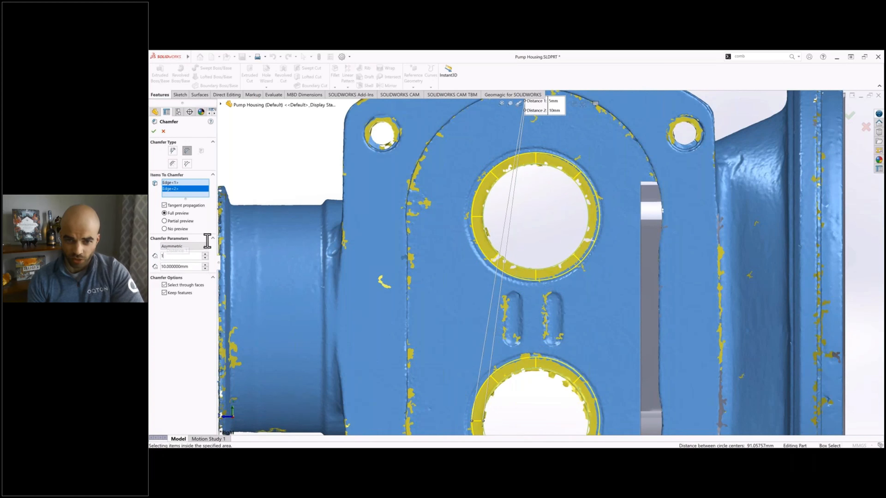
type("10")
key("Return")
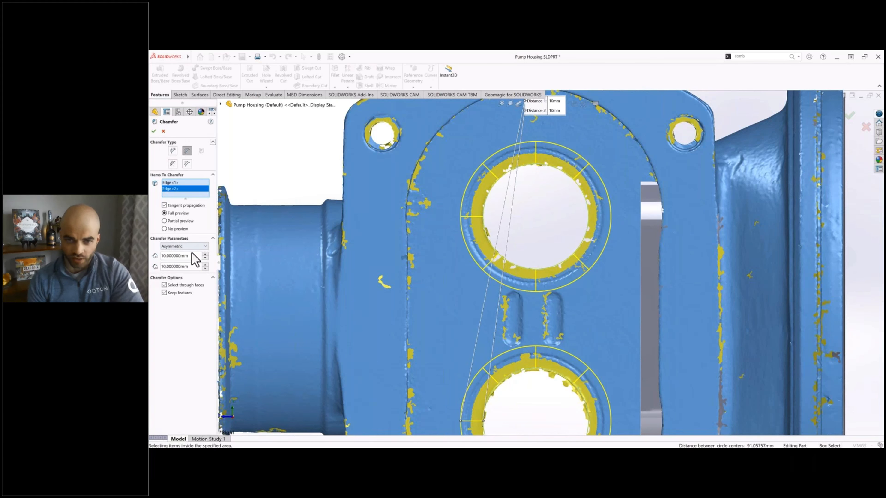
double_click(185, 255)
type("7")
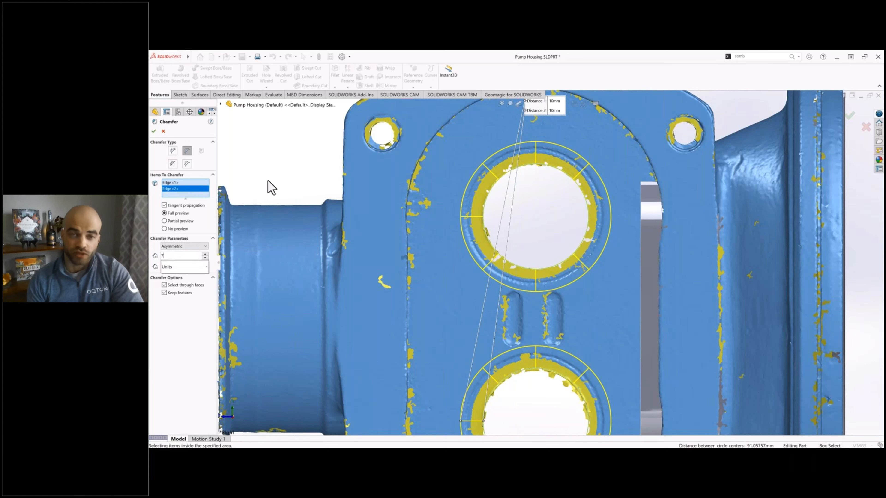
key("Return")
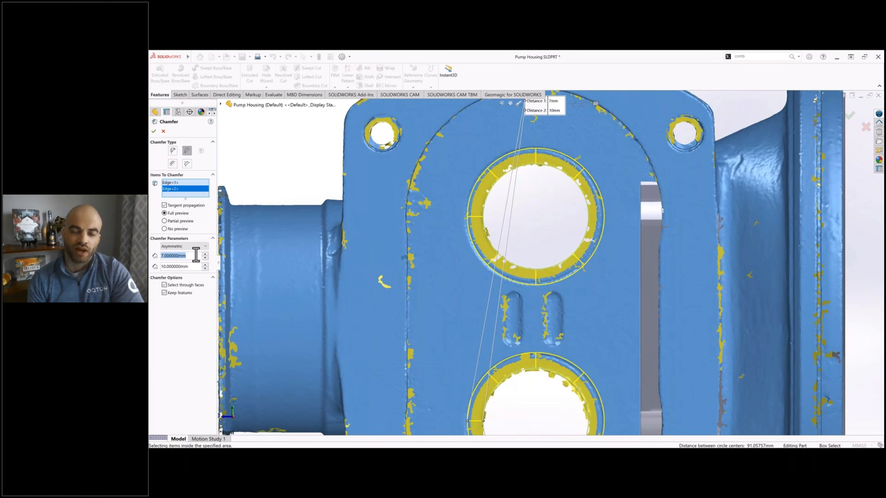
type("6")
key("Return")
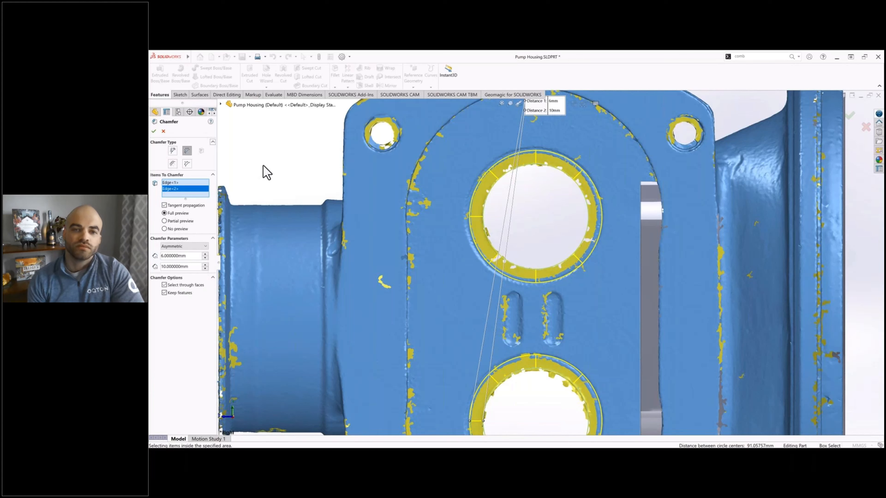
Step: Compare the chamfer depth with the scan from the side, trying 11 mm and 13 mm for Distance 2
middle_click_drag(340, 174, 395, 175)
scroll(395, 174, "down", 5)
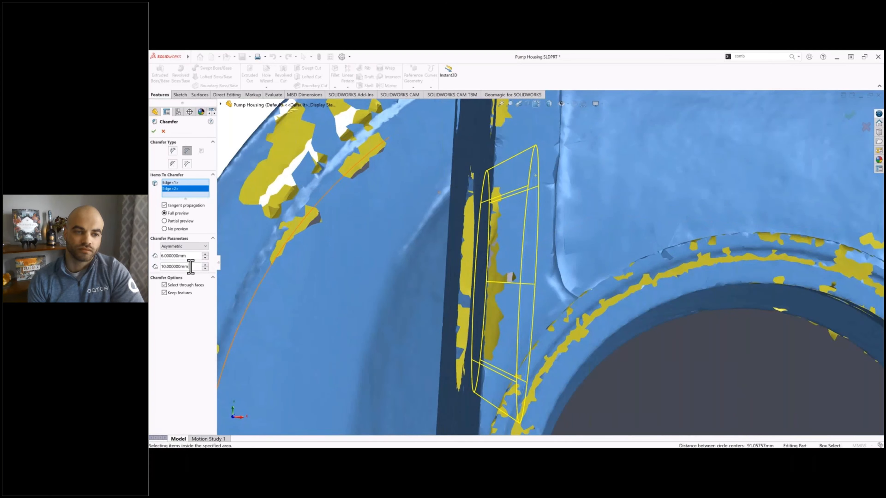
type("11")
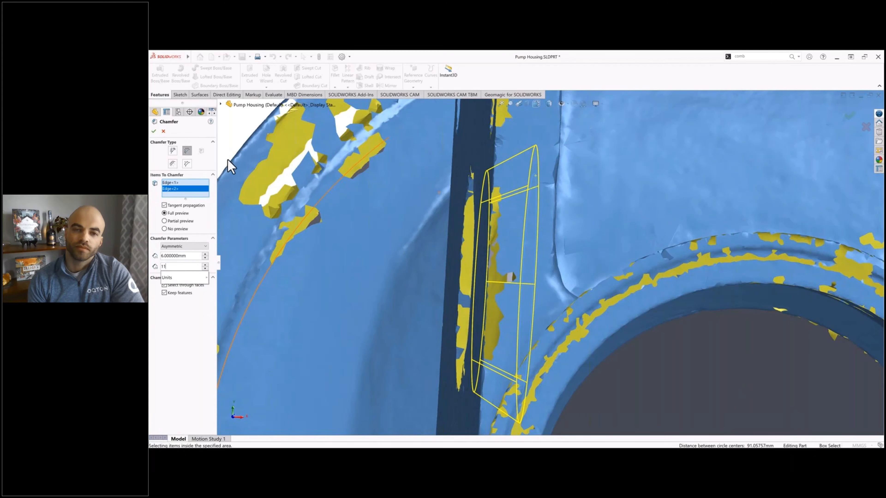
key("Return")
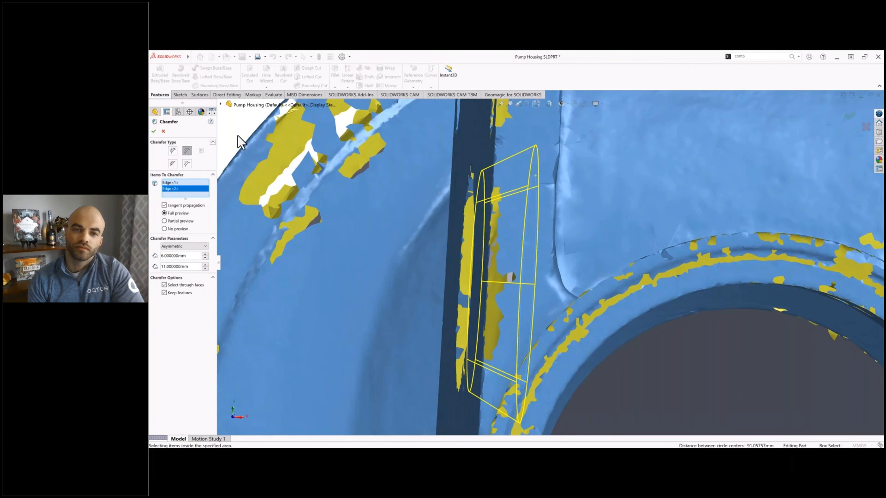
right_click(182, 267)
type("13")
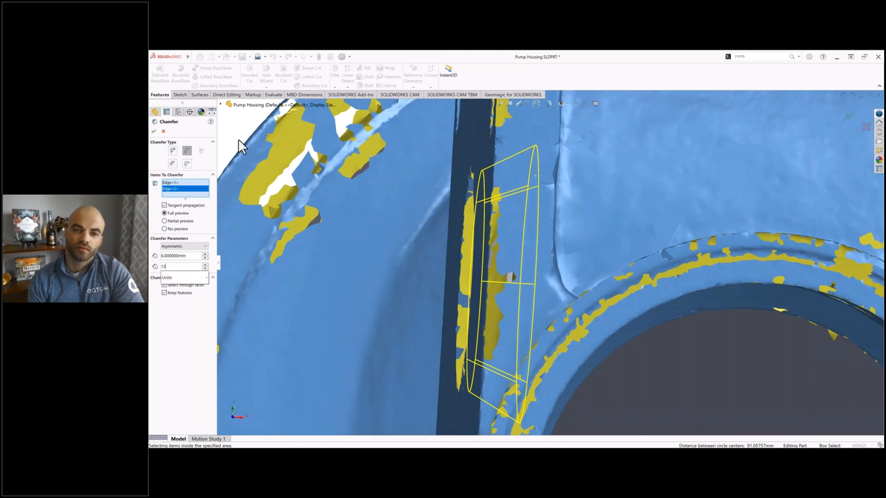
key("Return")
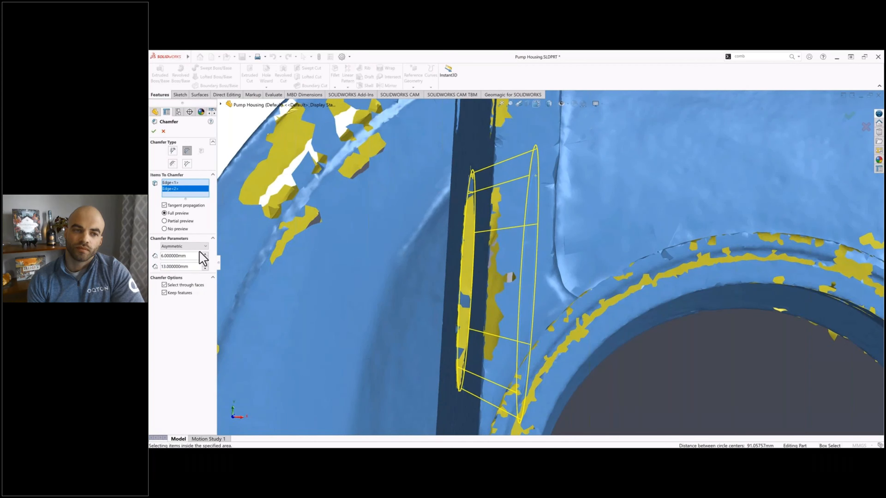
Step: Test 12 mm for Distance 2, return it to 13 mm and apply the chamfer to both openings
type("12")
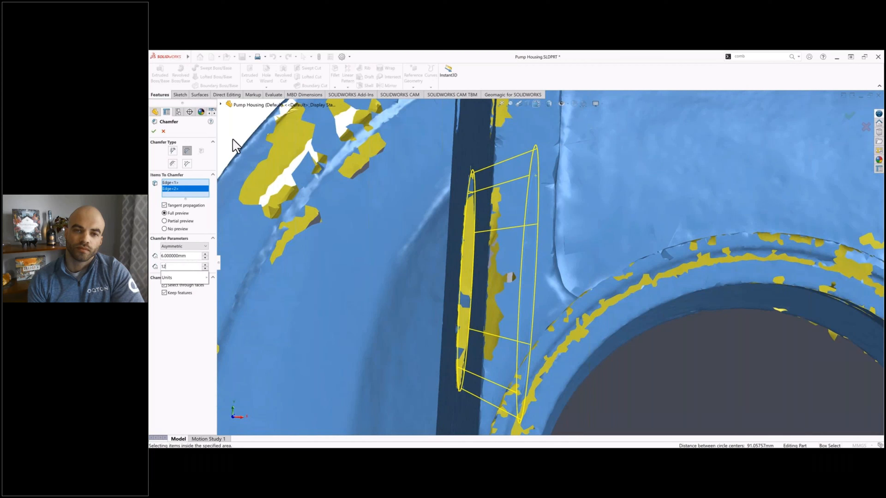
key("Return")
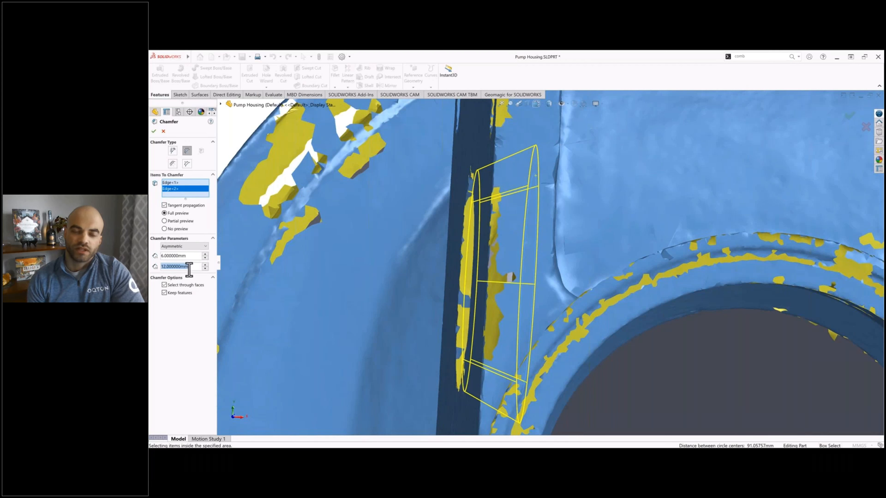
type("13")
key("Return")
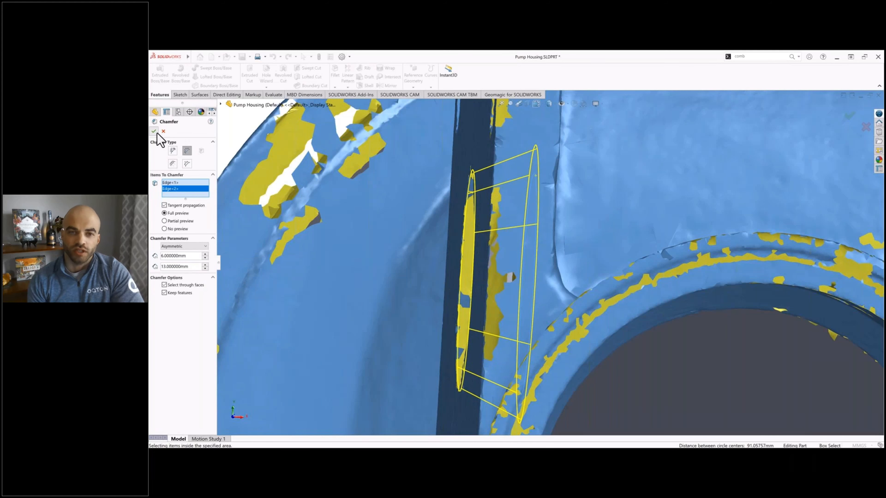
scroll(453, 321, "up", 3)
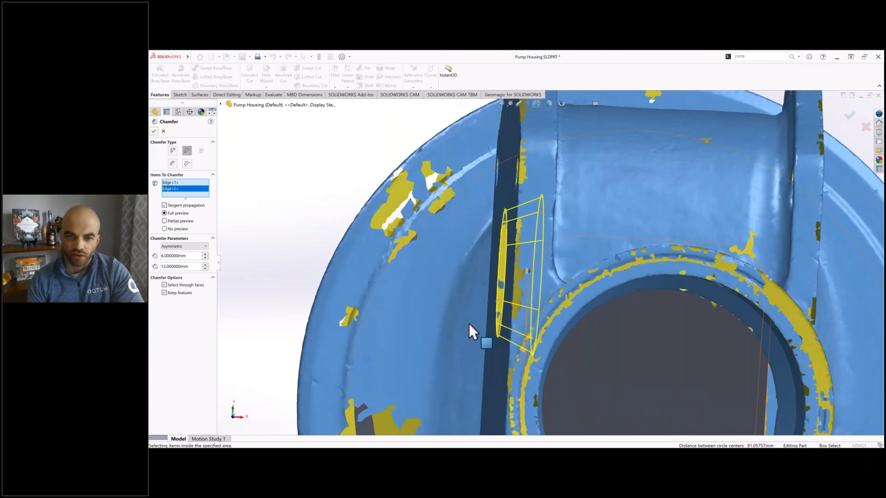
middle_click_drag(469, 324, 496, 224, "ctrl")
left_click(152, 132)
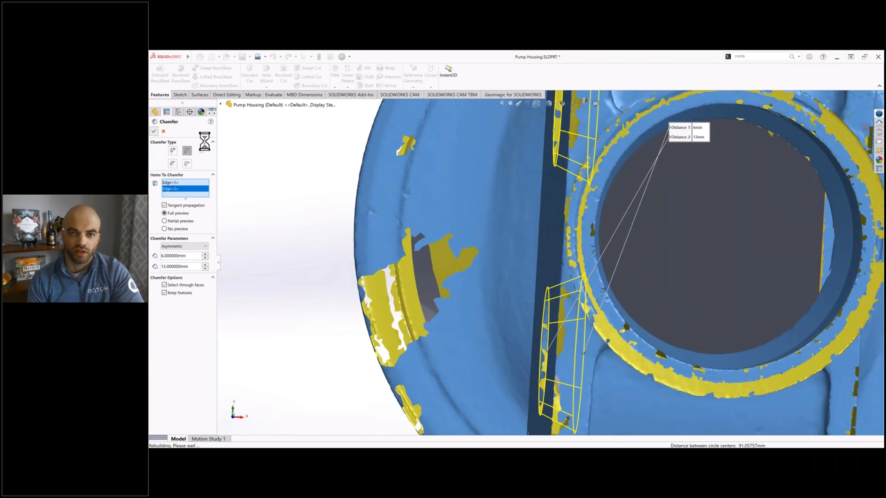
Step: Hide the Scan surface body and show the Chamfer1 solid body alongside the Inside Loft
scroll(476, 232, "up", 5)
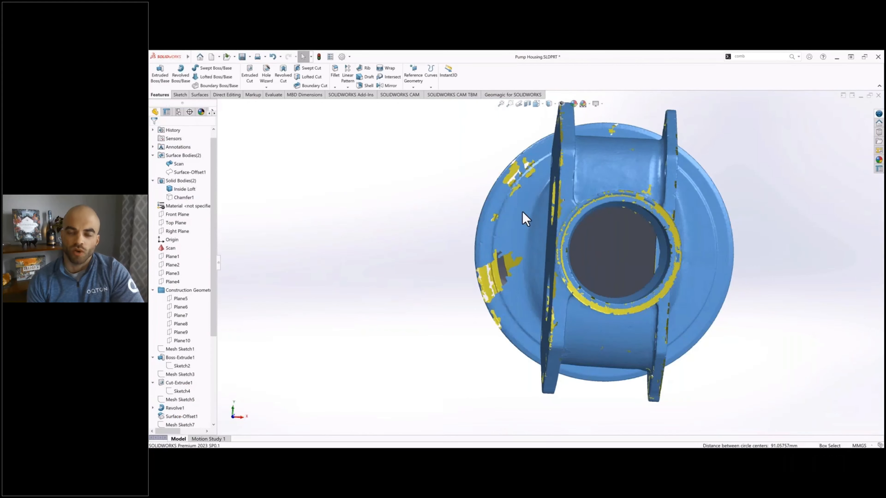
middle_click_drag(523, 212, 433, 199)
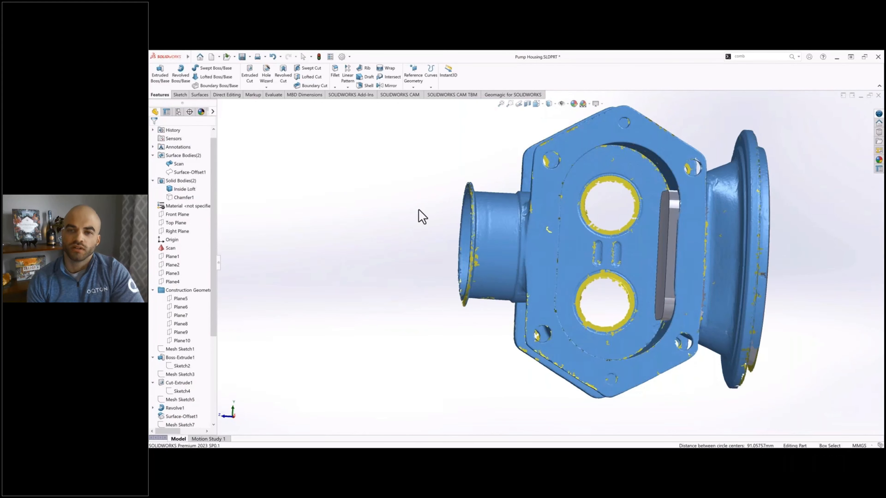
left_click(172, 164)
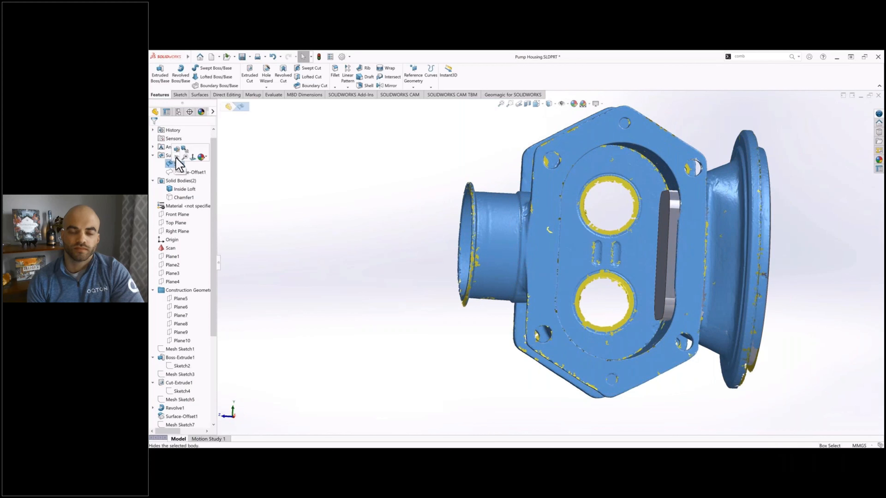
left_click(177, 158)
left_click(342, 137)
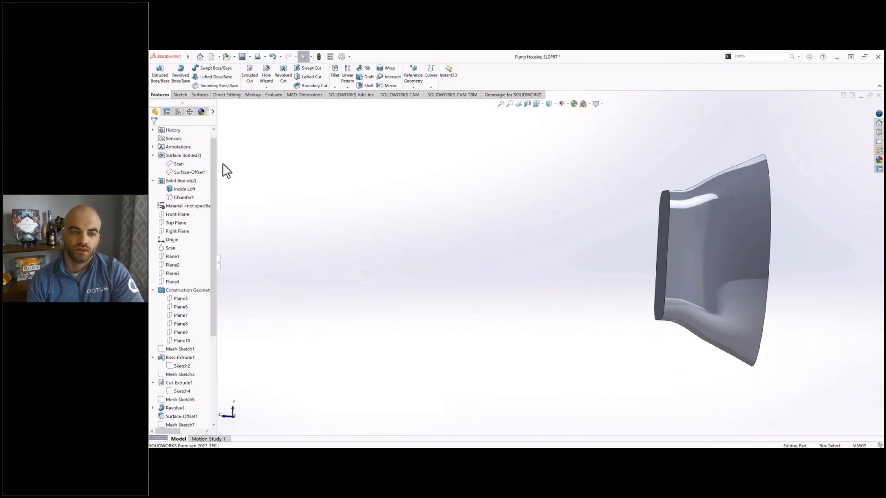
left_click(182, 197)
left_click(184, 192)
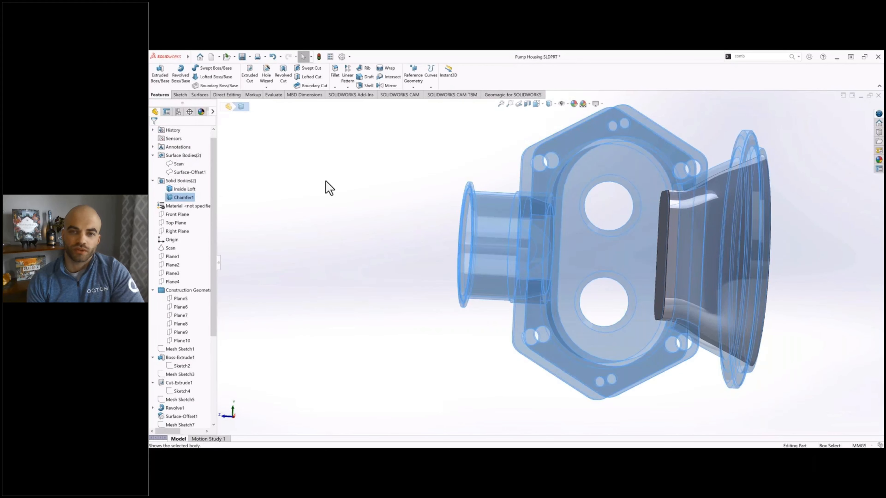
left_click(329, 189)
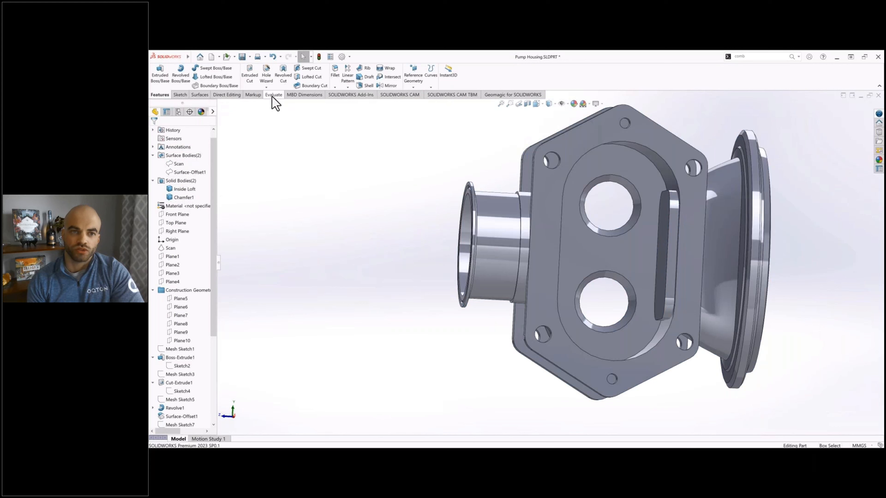
Step: Measure the distance between the edge-side face and the broad front face of the hexagonal flange, and inspect the pocket area
left_click(273, 96)
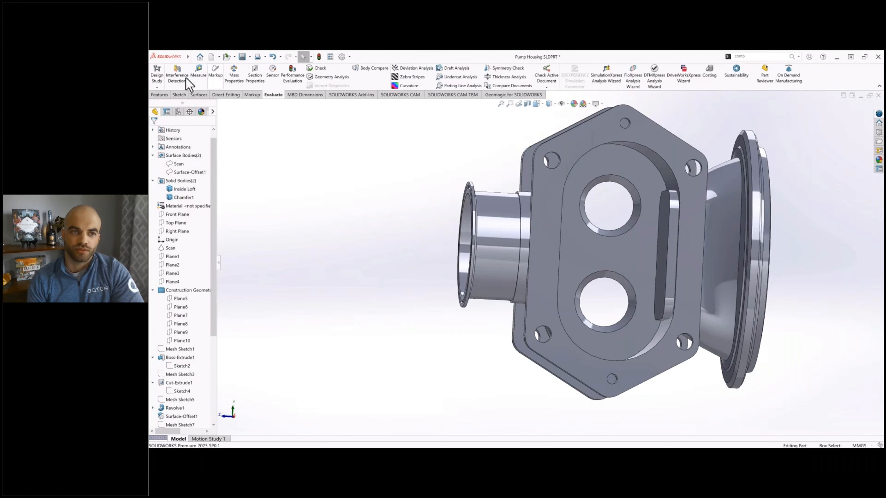
left_click(199, 73)
left_click(525, 177)
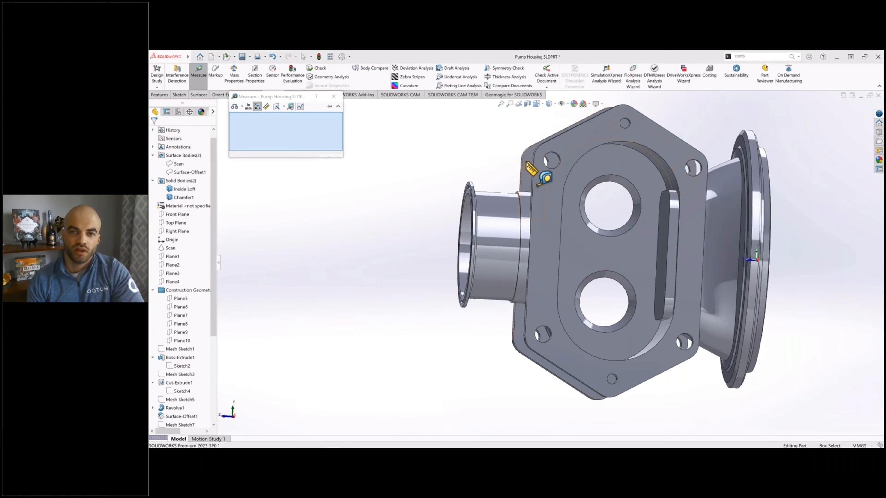
middle_click_drag(500, 171, 587, 173)
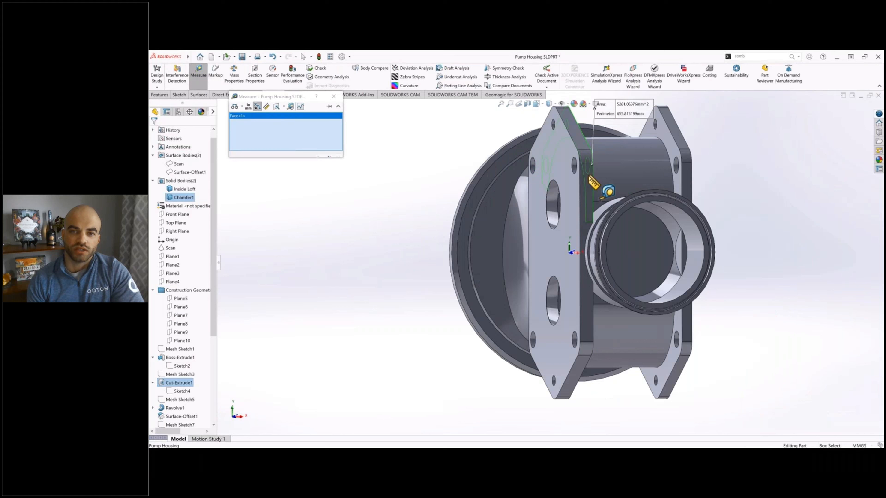
left_click(553, 149)
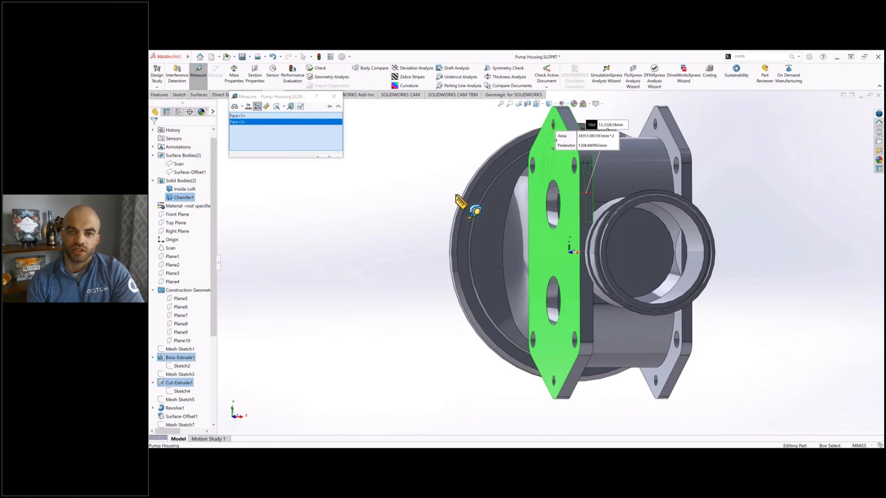
left_click(333, 97)
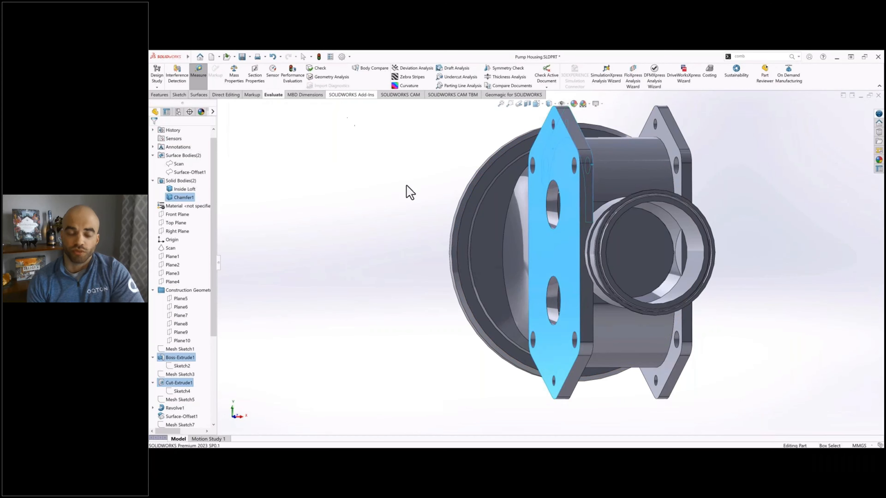
left_click(407, 192)
middle_click_drag(443, 200, 370, 196)
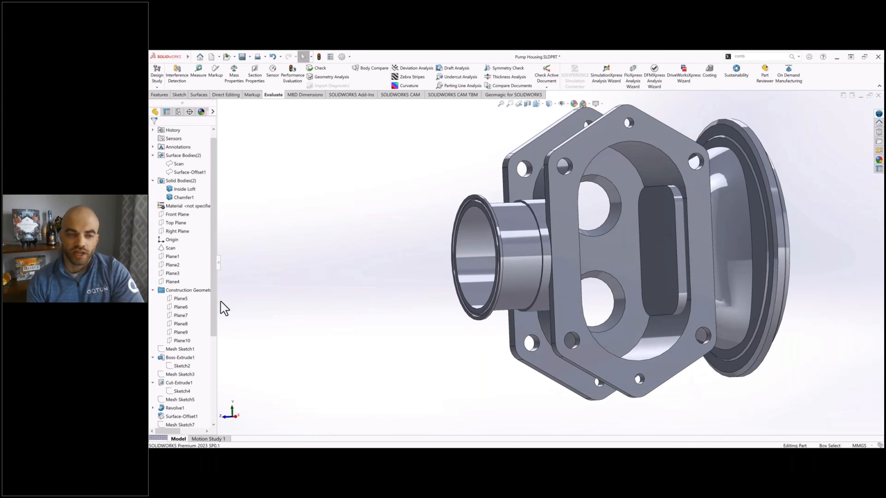
middle_click_drag(385, 241, 411, 192)
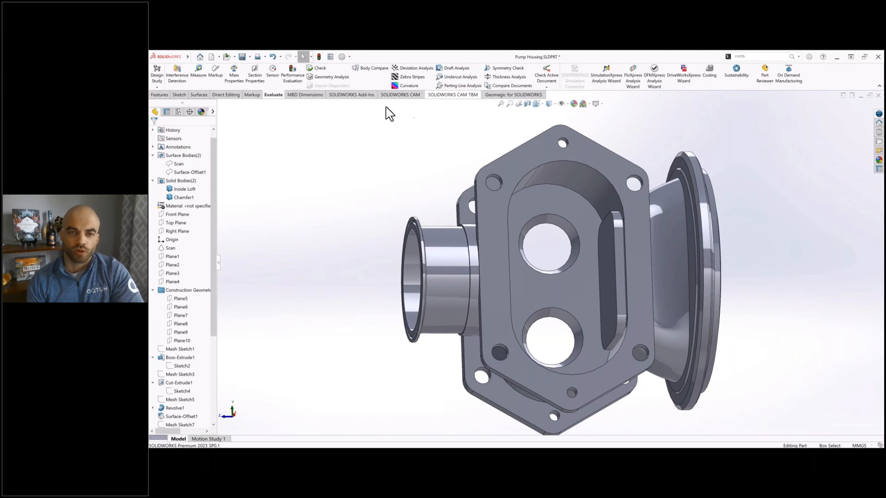
Step: Show the Scan surface body and set up a Cross Sections operation on it from the pocket floor face
left_click(184, 162)
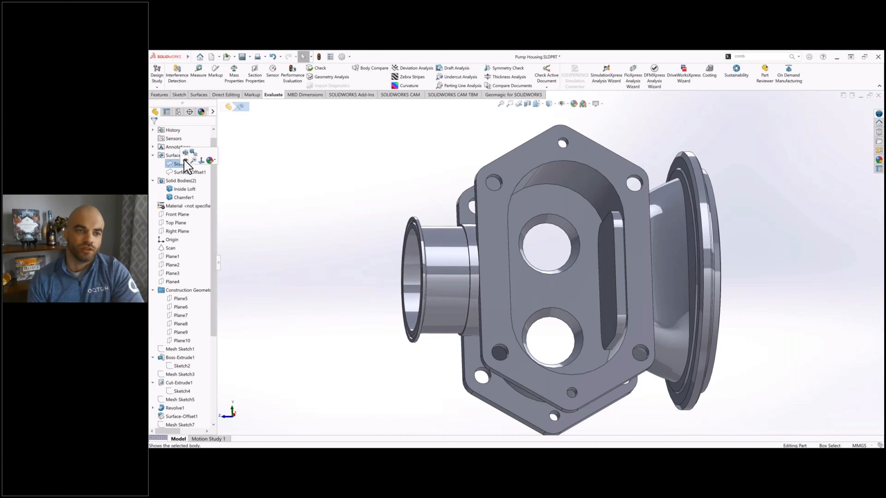
left_click(185, 161)
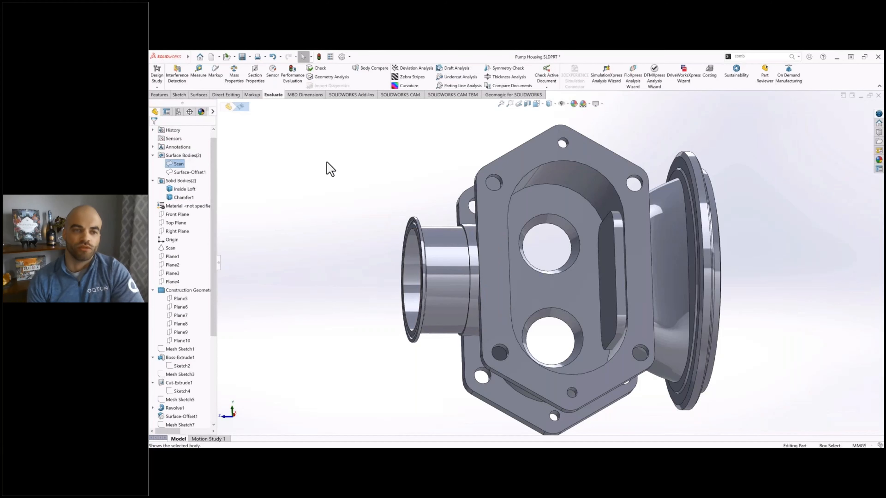
left_click(496, 95)
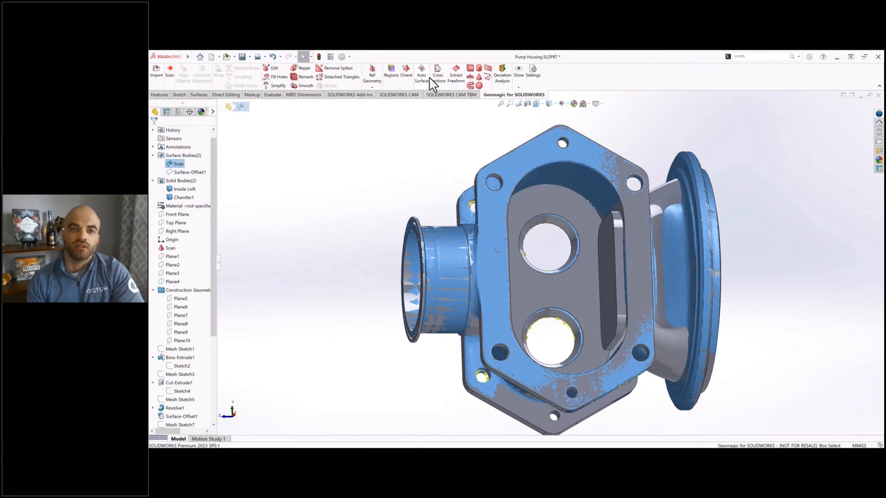
left_click(437, 77)
left_click(556, 206)
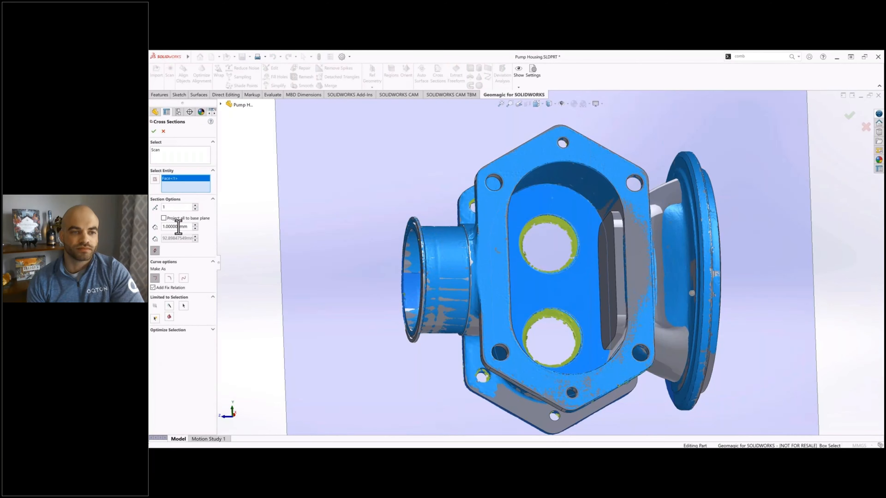
Step: Hide the Chamfer1 body and create a single cross section of the scan through the two small slot recesses
left_click(221, 104)
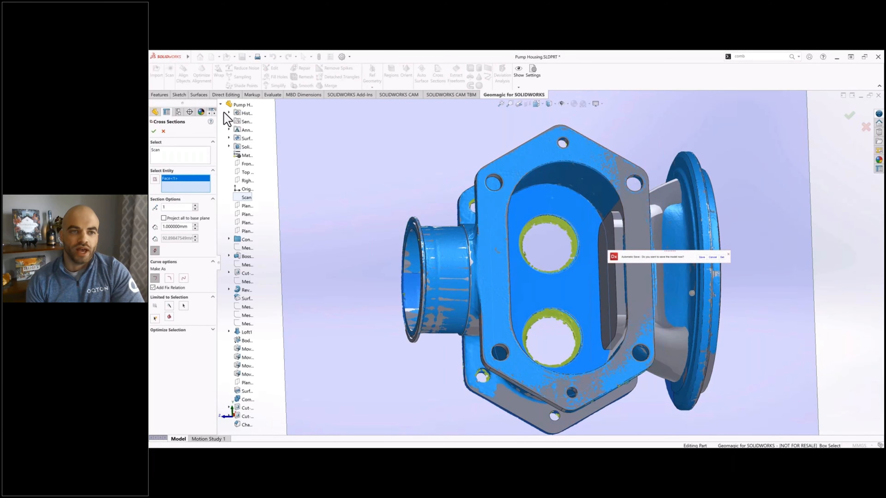
left_click(235, 147)
right_click(263, 164)
left_click(271, 176)
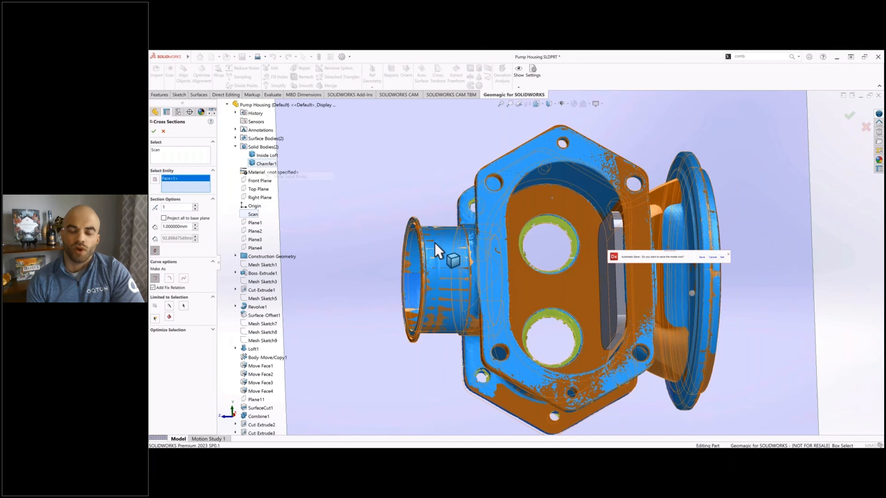
scroll(564, 314, "down", 10)
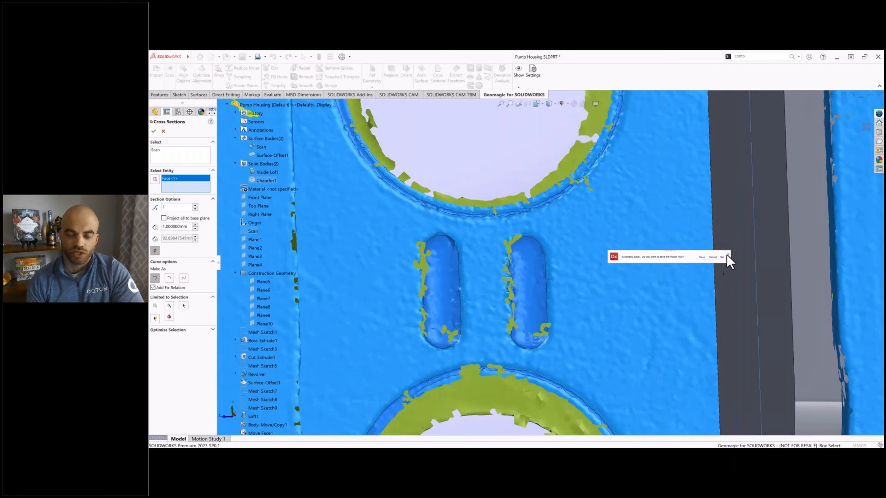
left_click(728, 254)
middle_click_drag(490, 270, 483, 237)
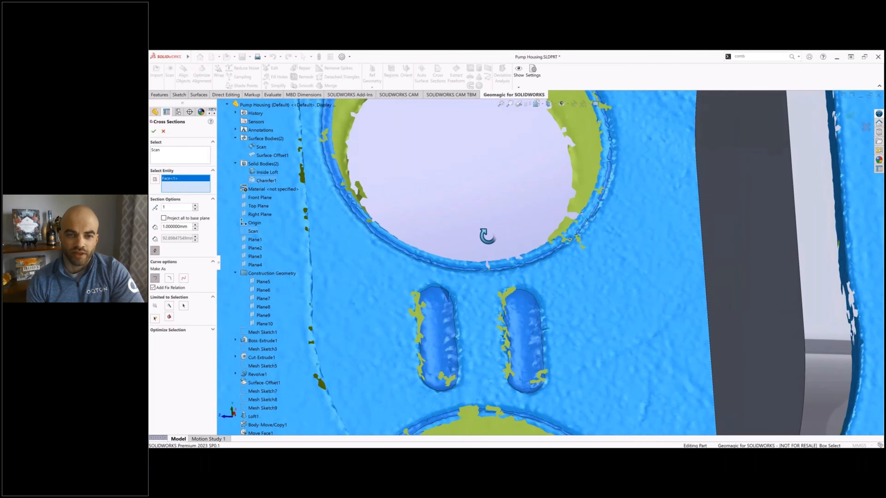
left_click(154, 131)
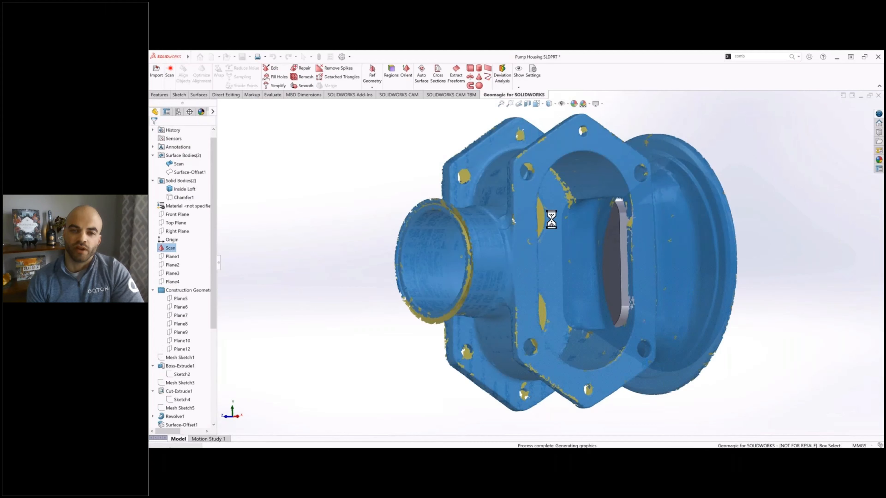
Step: Hide the Scan and Inside Loft bodies and show the Chamfer1 solid body alongside the section curves
middle_click_drag(552, 219, 527, 184)
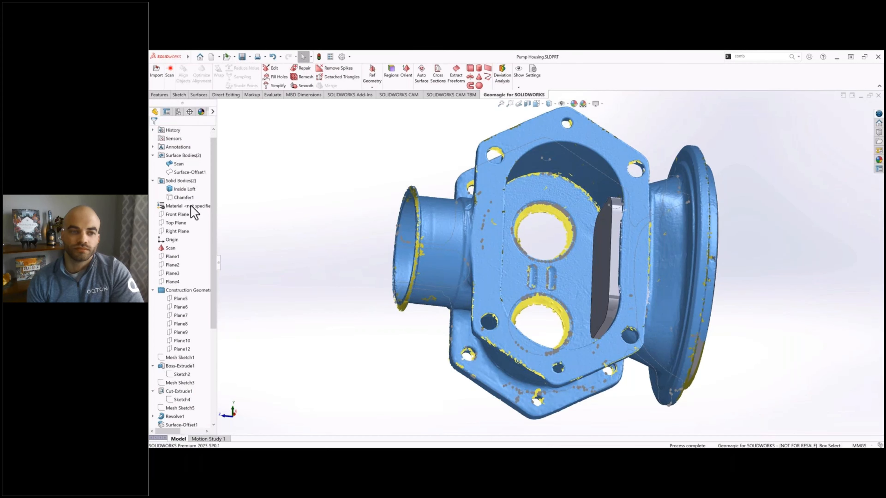
scroll(194, 213, "up", 1)
left_click(178, 172)
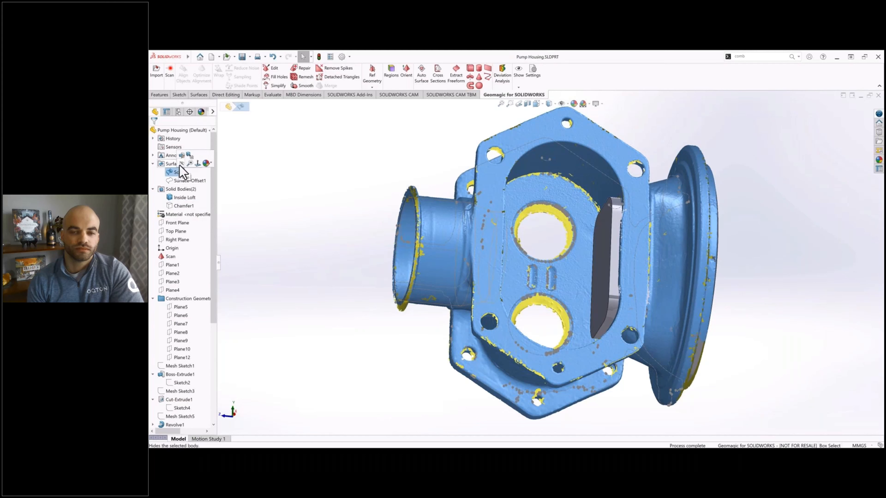
left_click(181, 164)
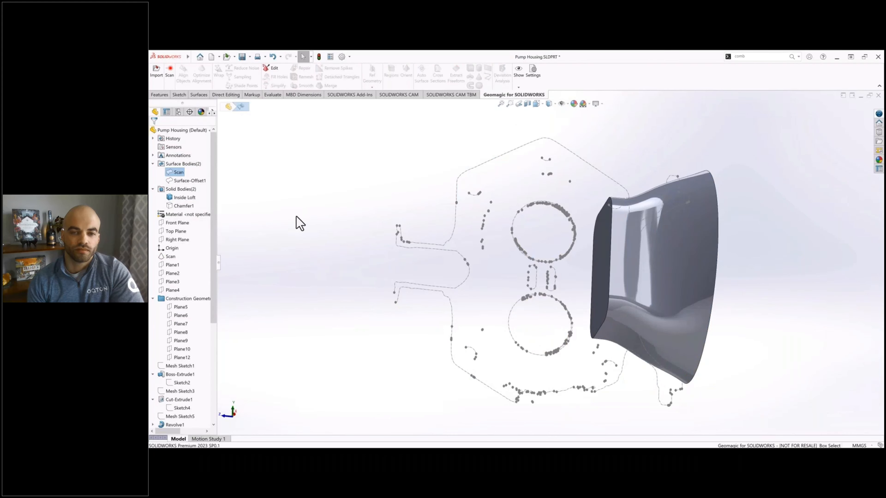
left_click(299, 224)
left_click(184, 206)
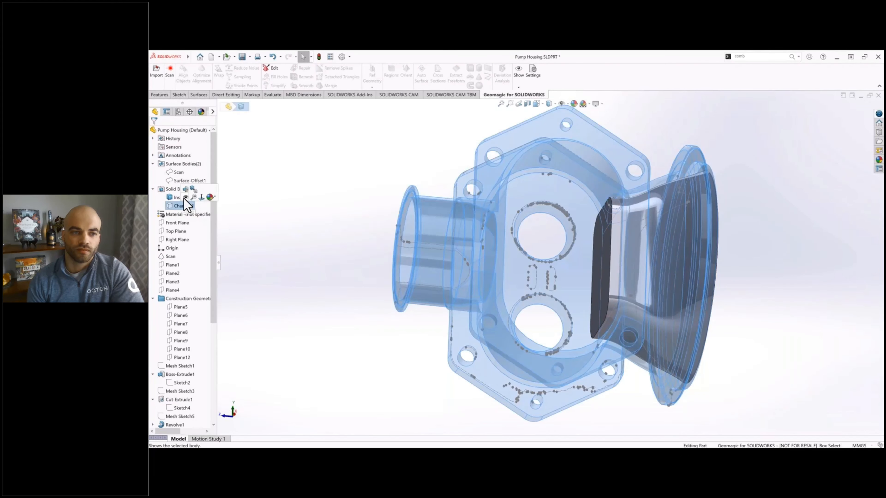
left_click(183, 197)
left_click(188, 198)
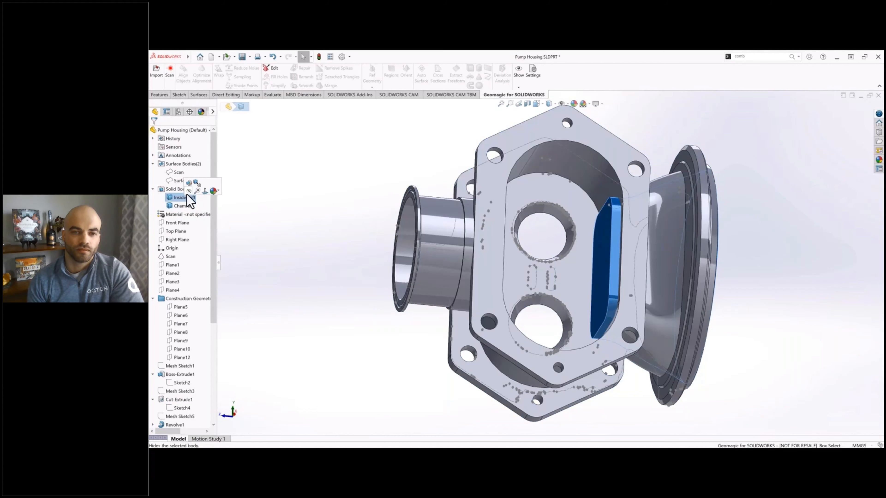
left_click(188, 192)
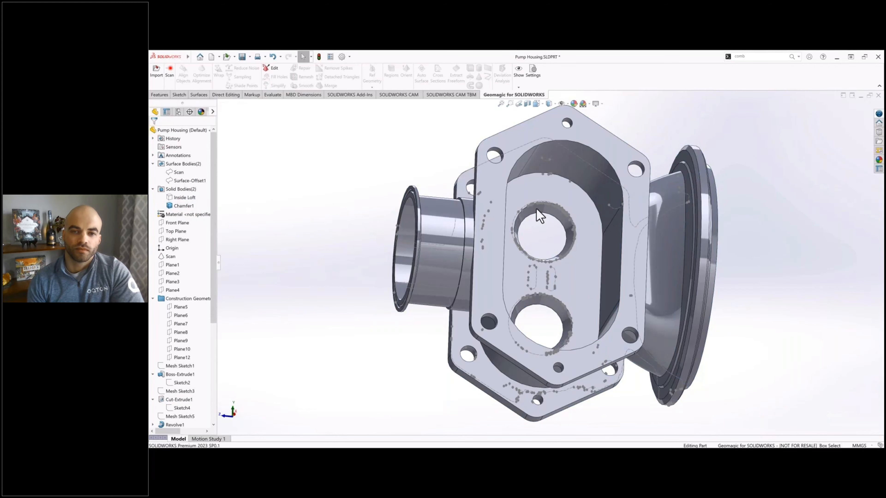
Step: Open a sketch on the pocket floor face and hide the solid body to expose the scanned slot outlines
left_click(552, 192)
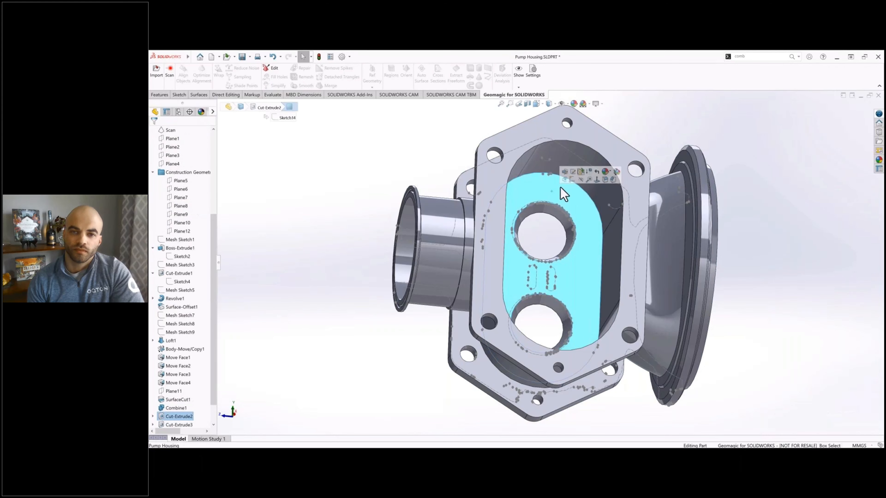
left_click(565, 179)
scroll(178, 190, "up", 5)
left_click(177, 189)
left_click(184, 179)
scroll(553, 269, "down", 8)
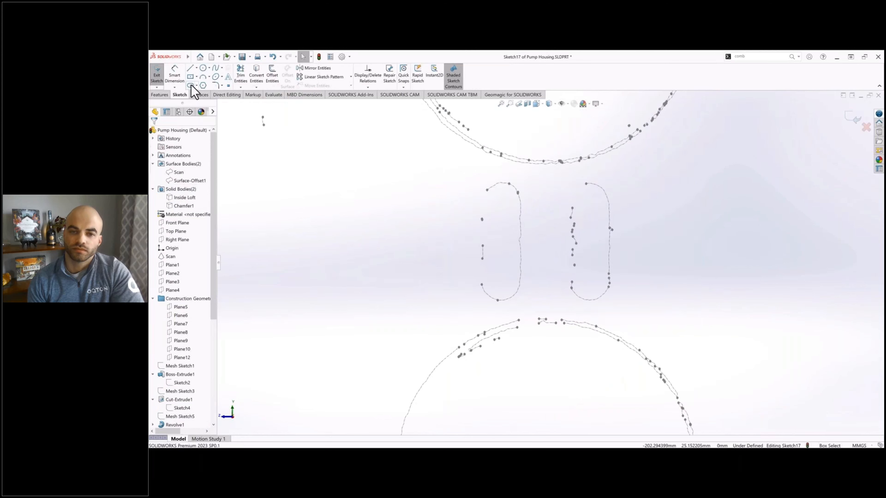
Step: Sketch a vertical centerpoint slot over the scanned slot outline nearer the small cylindrical port
left_click(191, 85)
left_click(502, 241)
left_click(502, 201)
left_click(521, 208)
key("Escape")
Step: Adjust the slot's side to the scanned outline and constrain its centre point horizontal with the origin
scroll(523, 246, "down", 3)
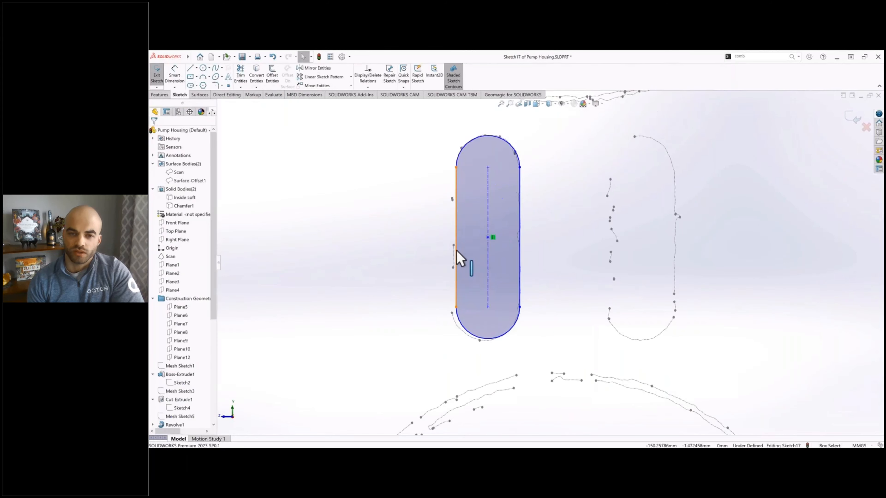
left_click_drag(457, 250, 456, 250)
left_click(411, 241)
left_click(487, 237)
scroll(550, 263, "up", 8)
middle_click_drag(610, 267, 465, 256, "ctrl")
left_click(675, 244, "ctrl")
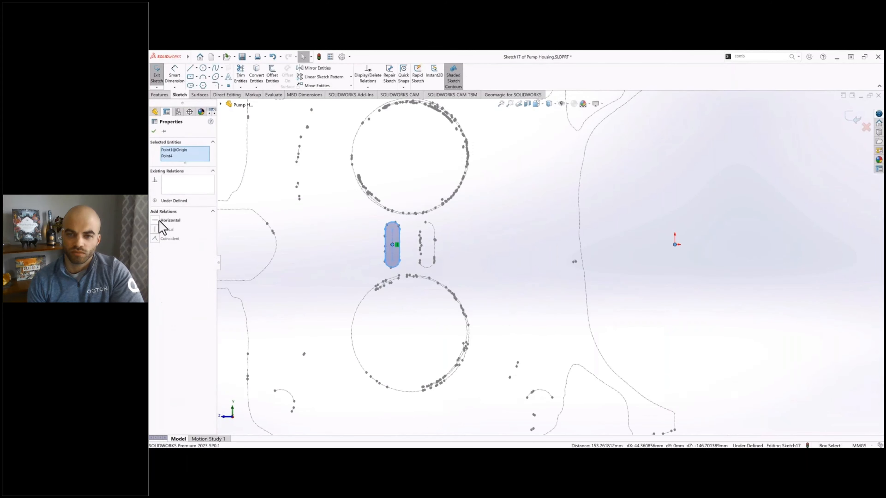
left_click(160, 222)
Step: Resize the slot against the scan outline to about 8.5 mm wide and 20.5 mm between arc centres
left_click(408, 249)
scroll(389, 246, "down", 8)
left_click_drag(371, 261, 368, 261)
left_click_drag(406, 364, 407, 395)
left_click_drag(362, 275, 369, 275)
left_click(500, 280)
Step: Temporarily fix the slot's side farther from the origin, narrow the slot to about 7.6 mm wide and delete the fix relation
right_click(369, 233)
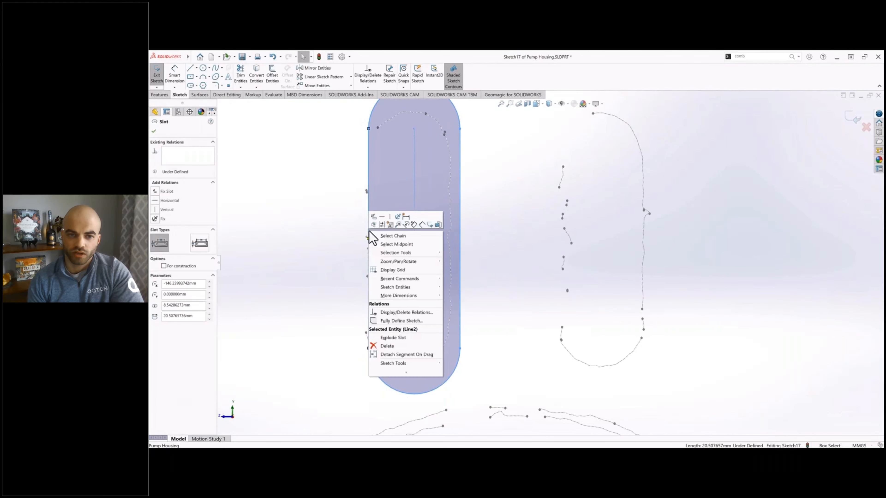
left_click(453, 217)
left_click_drag(460, 225, 450, 241)
left_click(488, 260)
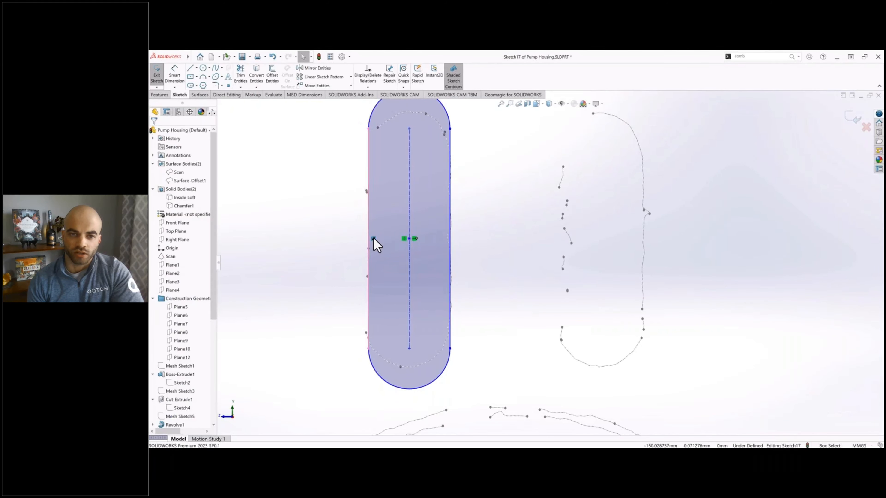
left_click(374, 239)
key("Delete")
Step: Dimension the slot's width at its drawn size
left_click(174, 79)
left_click(449, 252)
left_click(433, 273)
key("Return")
key("Escape")
Step: Shorten the slot to match the scan outline, about 16.3 mm between arc centres, and dimension that centre distance
middle_click_drag(437, 140, 460, 154, "ctrl")
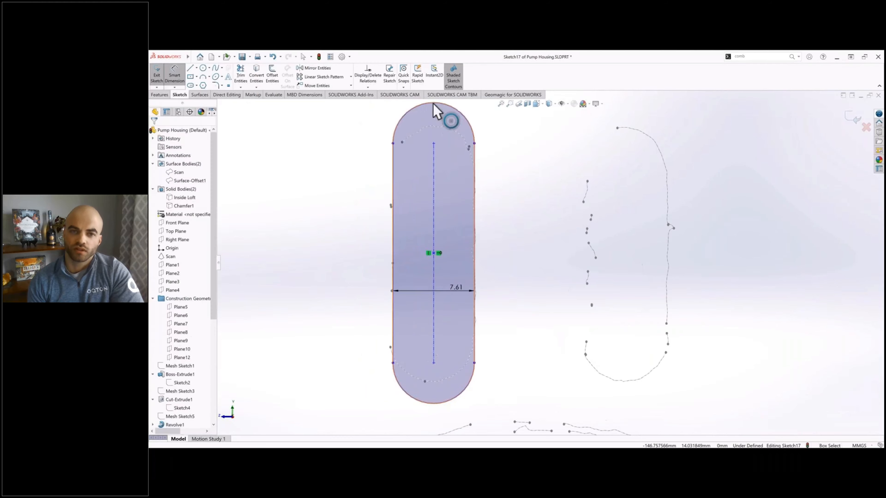
left_click_drag(433, 103, 391, 167)
left_click(174, 77)
left_click(432, 194)
left_click(451, 189)
key("Return")
Step: Sketch a second vertical centerpoint slot on the other scanned outline and make it equal to the first slot
left_click(190, 85)
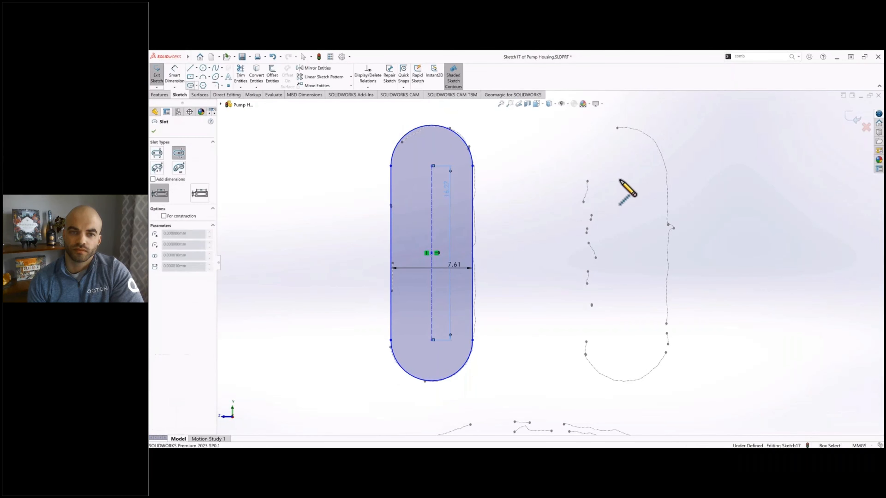
left_click(625, 179)
left_click(625, 226)
left_click(618, 226)
key("Escape")
left_click(473, 212)
left_click(618, 202, "ctrl")
left_click(155, 286)
key("Escape")
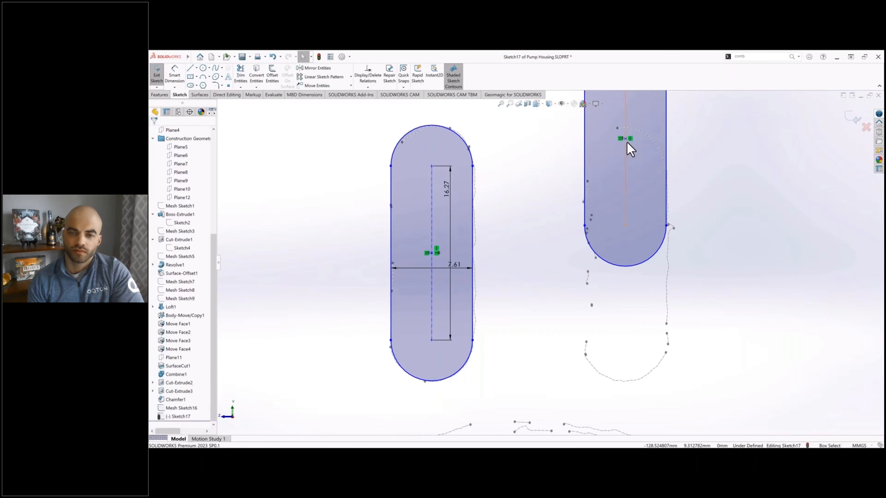
Step: Align the second slot's centre horizontally with the first slot's centre and fit its position to the scanned outline
left_click(625, 139)
left_click(432, 253, "ctrl")
left_click(155, 240)
left_click(681, 244)
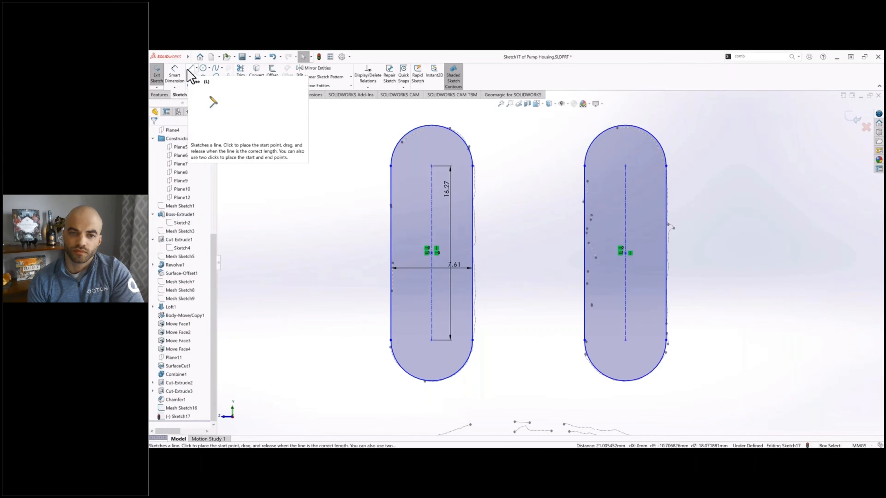
left_click(667, 248)
left_click(695, 296)
Step: Draw a diagonal construction line from the first slot's upper arc centre to the second slot's lower arc centre
scroll(352, 239, "up", 4)
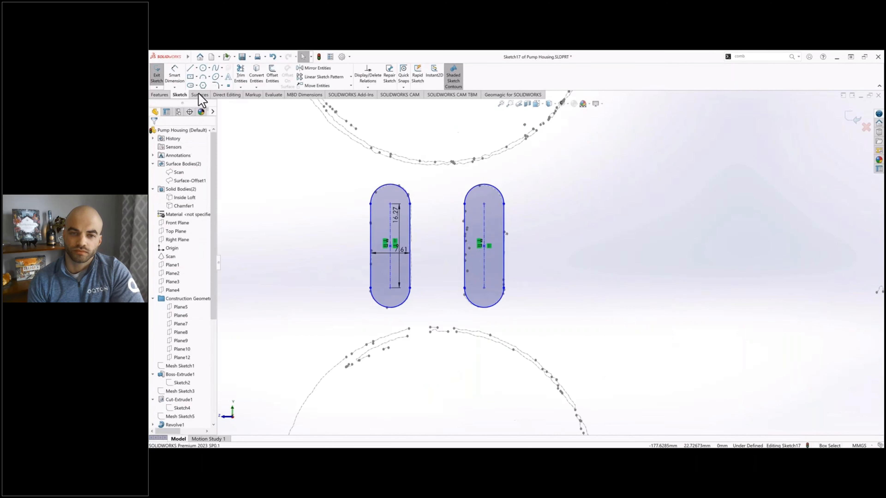
left_click(191, 68)
left_click(390, 204)
left_click(484, 288)
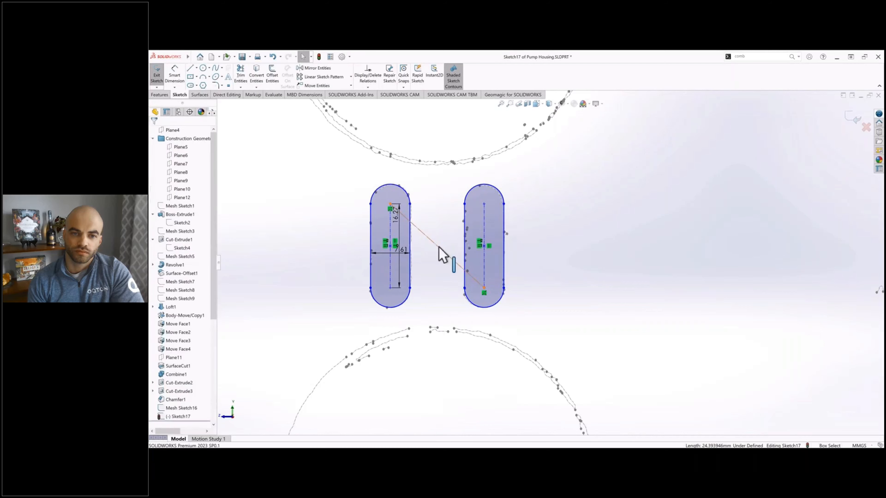
Step: Align the midpoint of the diagonal construction line horizontally with the origin
scroll(391, 230, "up", 3)
left_click(757, 238, "ctrl")
left_click(157, 222)
scroll(394, 244, "down", 5)
left_click(328, 210)
Step: Dimension the horizontal spacing between the two slots' vertical centrelines at its drawn size
left_click(174, 75)
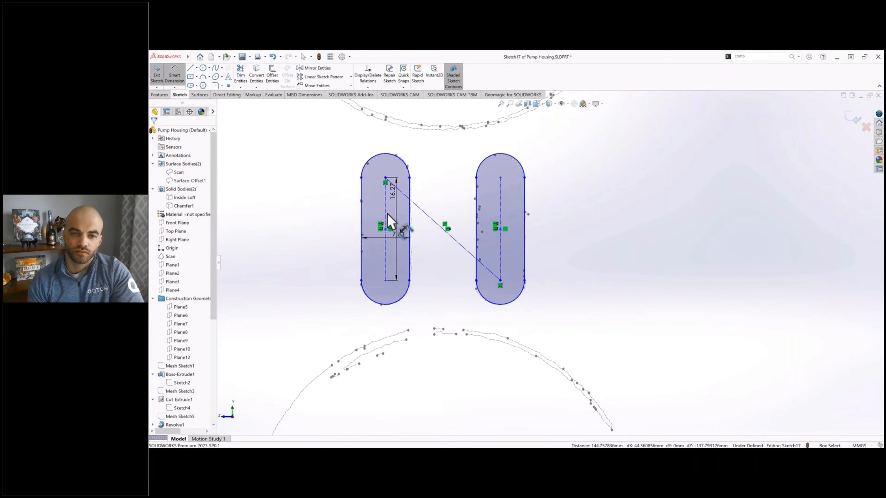
left_click(386, 214)
left_click(501, 250)
left_click(451, 307)
key("Return")
scroll(518, 273, "up", 3)
key("Escape")
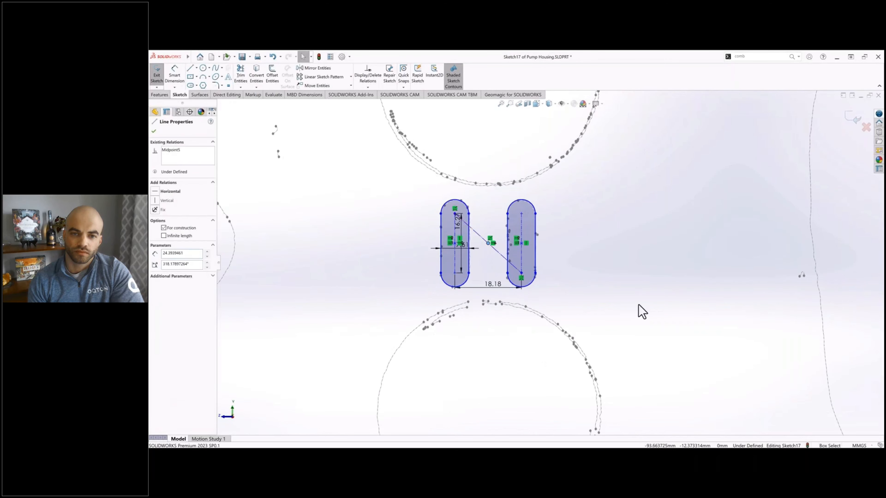
Step: Dimension the horizontal distance from the origin to the diagonal's midpoint at its drawn size
scroll(639, 305, "up", 2)
left_click(175, 75)
left_click(730, 257)
left_click(380, 256)
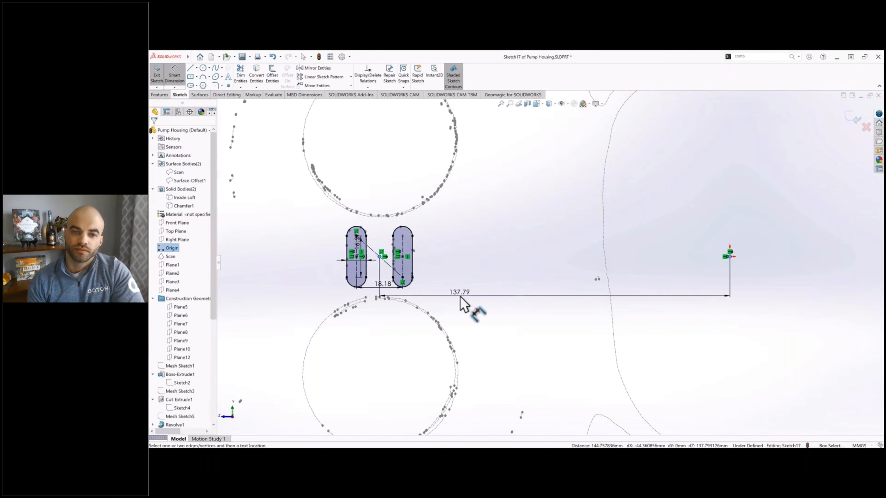
left_click(460, 295)
key("Return")
key("Escape")
Step: Finish the slot sketch and hide the mesh sketch it was traced from
scroll(551, 267, "up", 3)
scroll(440, 275, "down", 3)
left_click(157, 75)
scroll(181, 349, "down", 10)
left_click(177, 410)
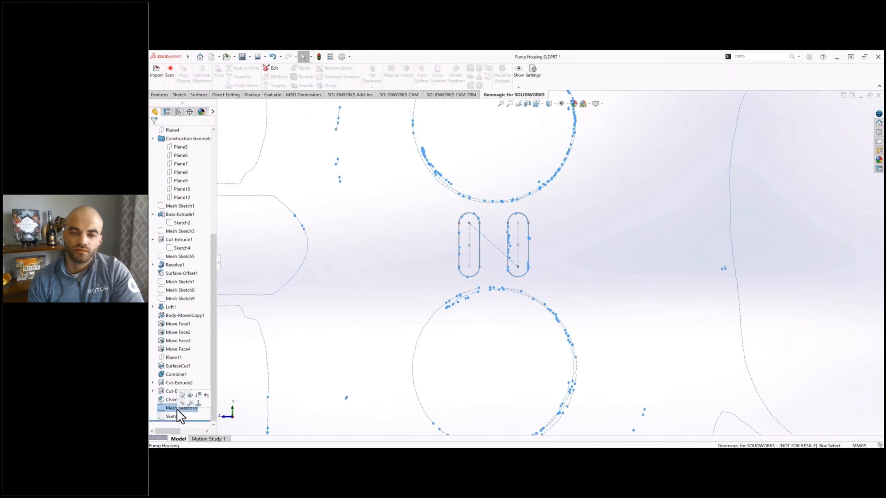
left_click(194, 406)
Step: Show the solid bodies again and view the pocket floor with the slot sketch at an angle
scroll(550, 264, "up", 3)
scroll(185, 216, "up", 10)
left_click(181, 189)
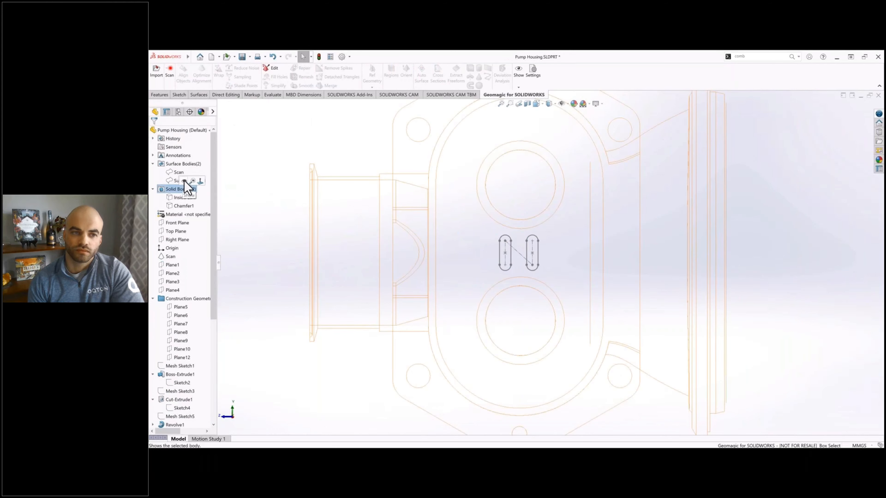
left_click(188, 180)
mouse_move(496, 218)
middle_mouse_down()
mouse_move(507, 198)
mouse_move(534, 215)
middle_mouse_up()
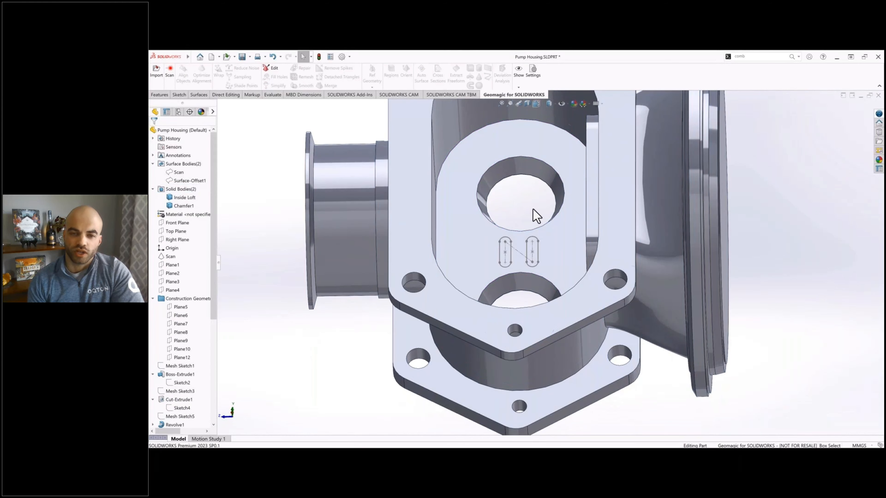
Step: Cut both slot profiles into the pocket floor with a blind Extruded Cut 1 mm deep, using the whole sketch instead of a single contour
left_click(160, 94)
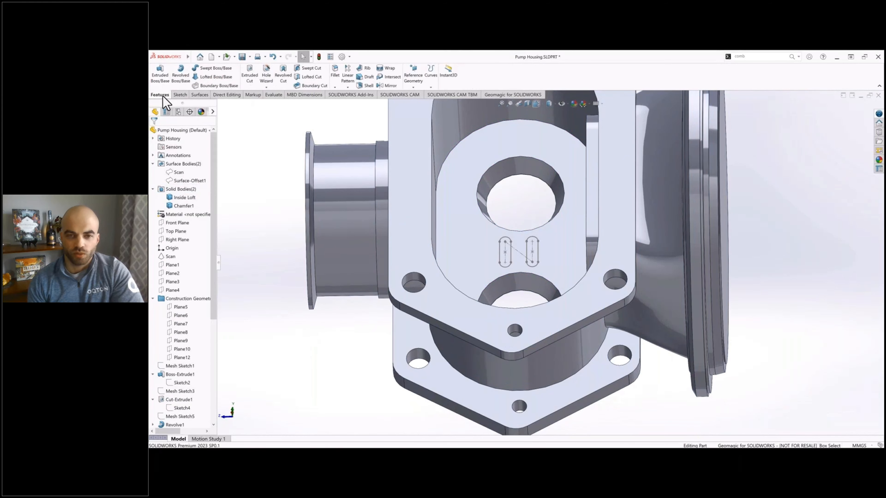
left_click(250, 75)
left_click(520, 249)
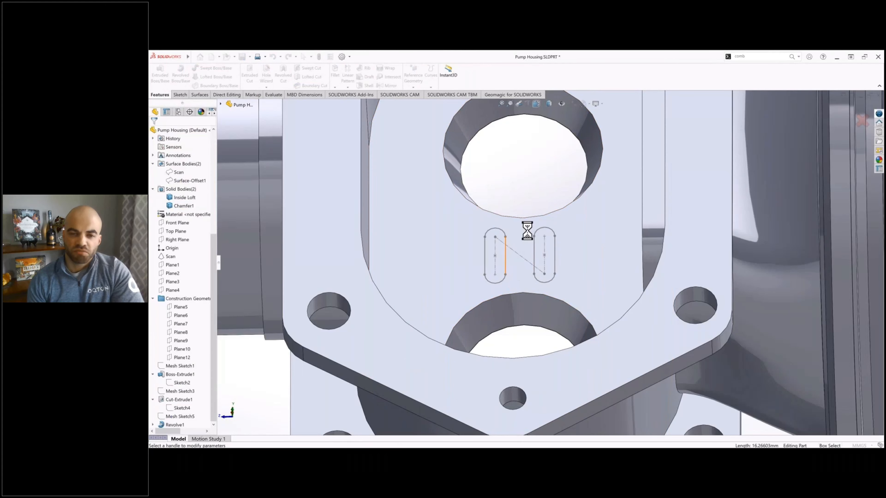
left_click(176, 255)
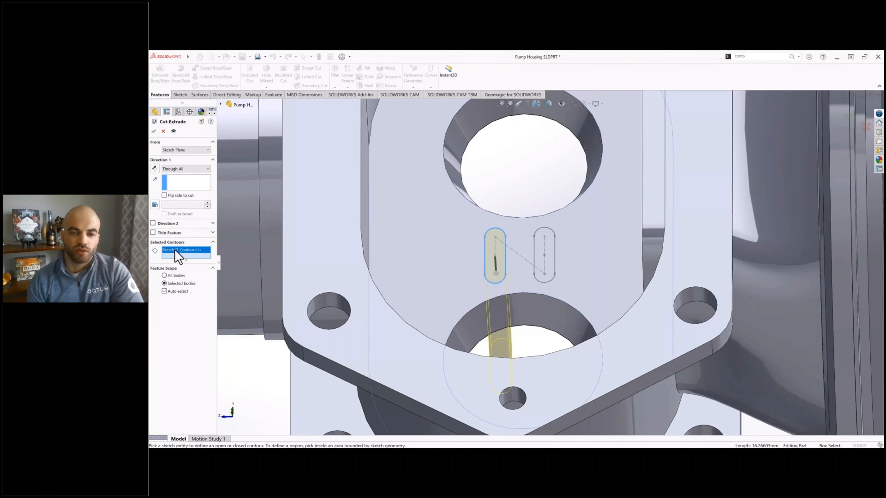
key("Delete")
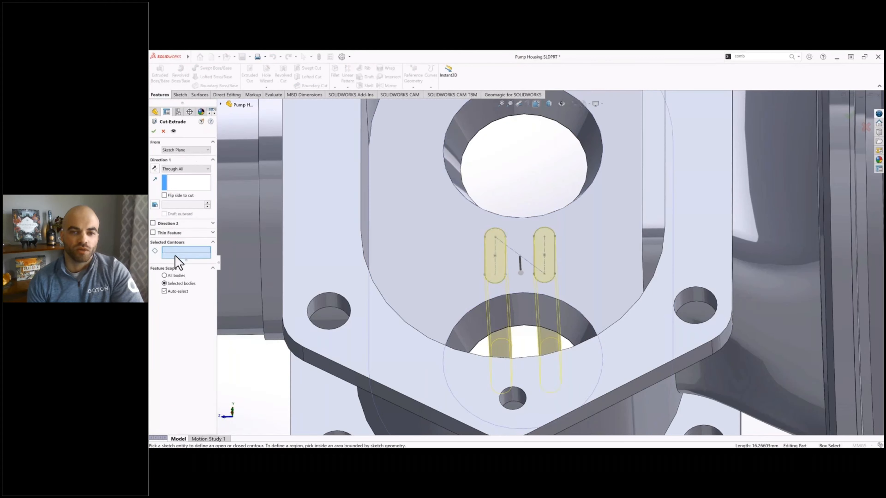
left_click(180, 170)
left_click(178, 174)
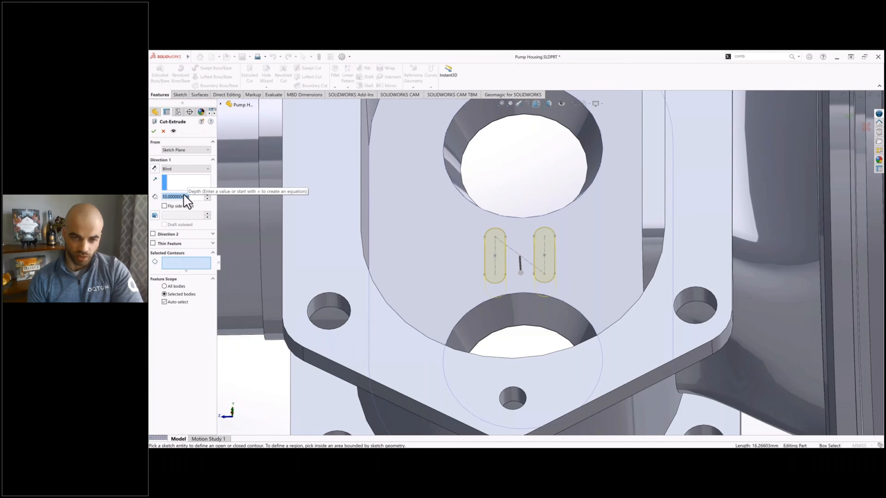
type("1")
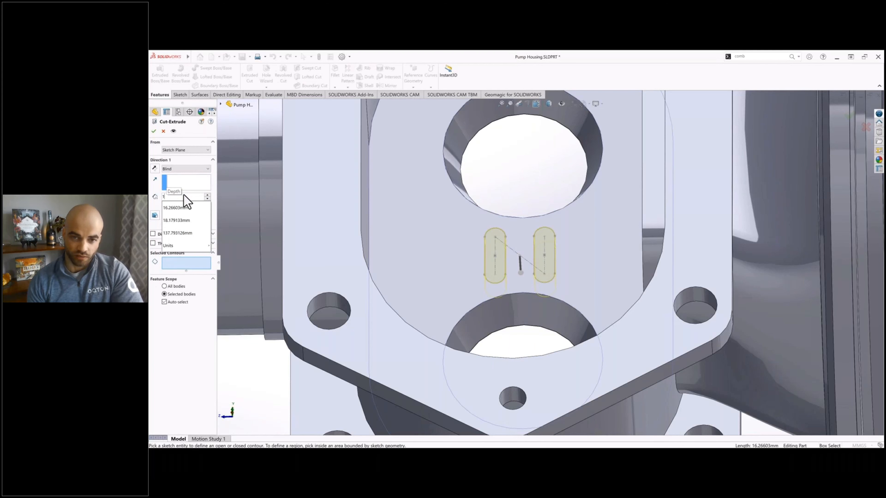
key("Return")
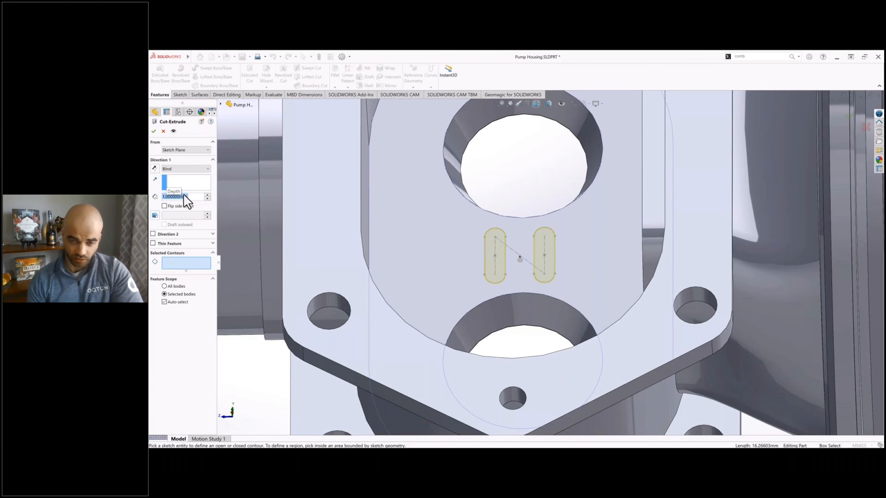
key("Return")
scroll(518, 173, "up", 1)
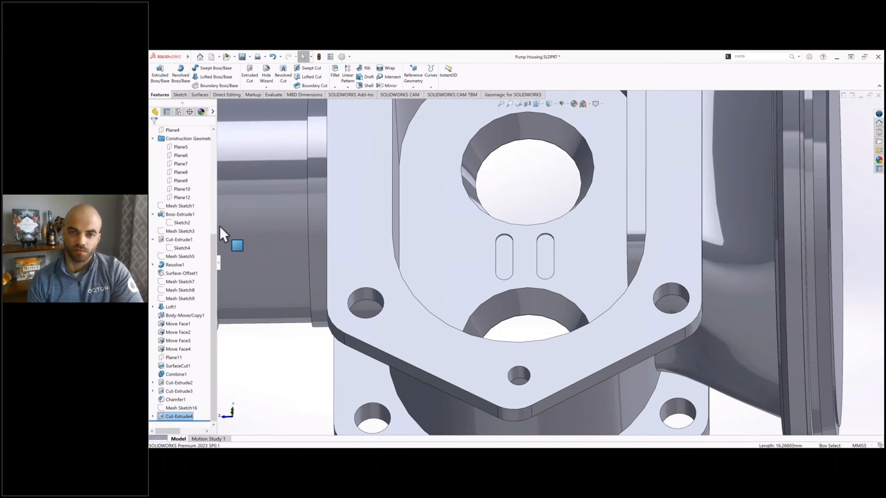
Step: Show the scan body over the model and compare the two slot cuts' depth with it
scroll(200, 255, "up", 6)
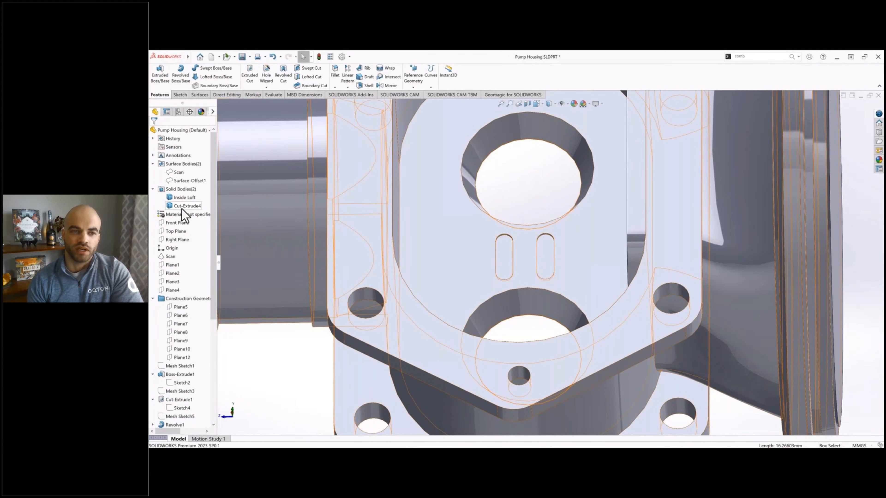
left_click(180, 172)
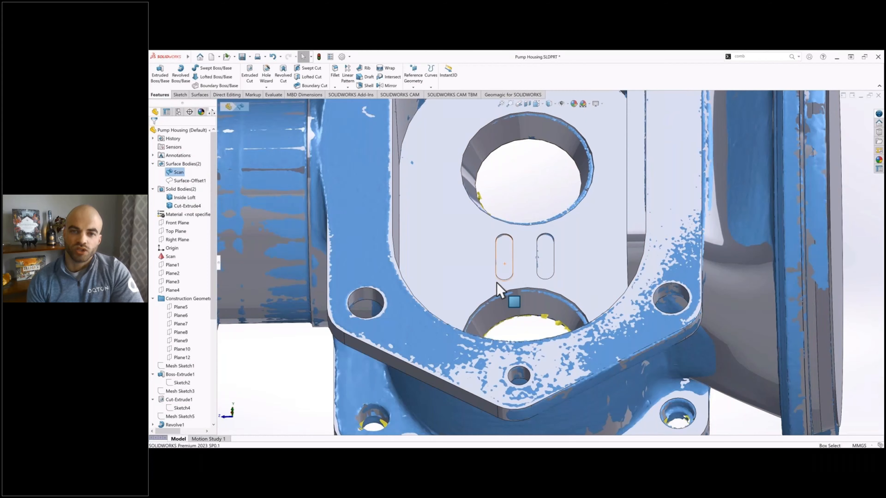
scroll(492, 292, "down", 4)
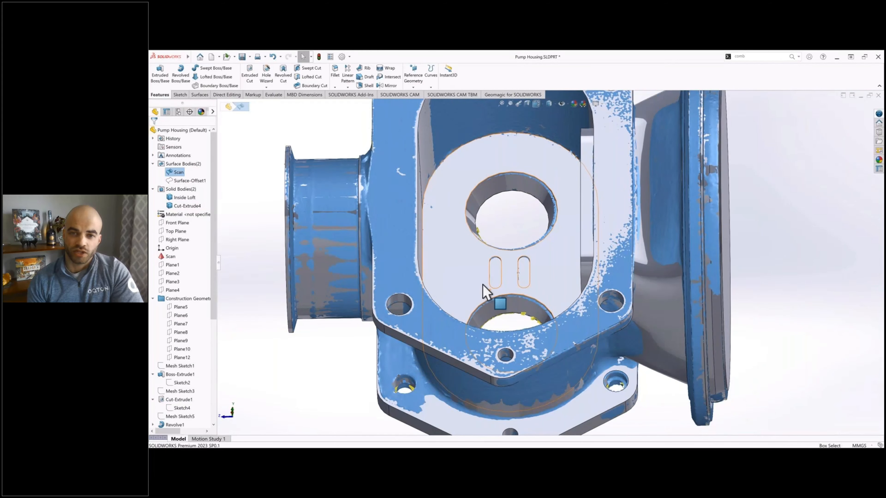
scroll(488, 293, "up", 5)
scroll(181, 361, "down", 5)
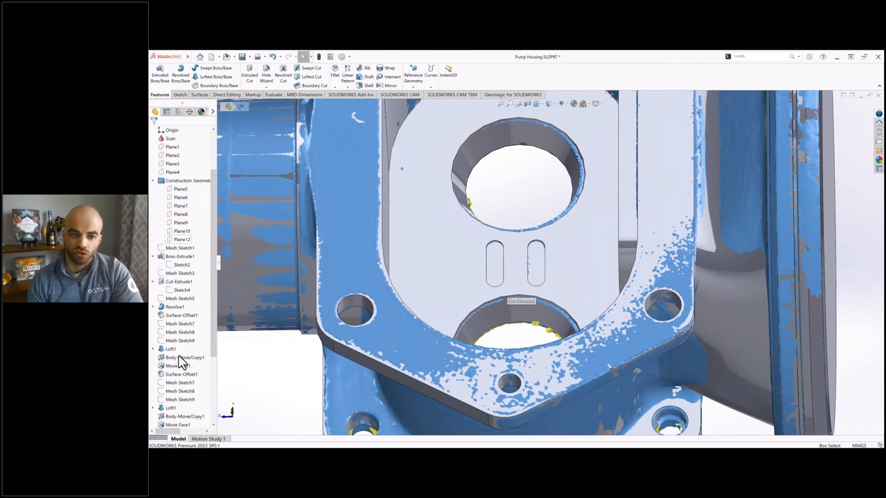
Step: Edit the slot cut feature and set its blind depth to 3 mm
scroll(181, 363, "down", 3)
left_click(179, 416)
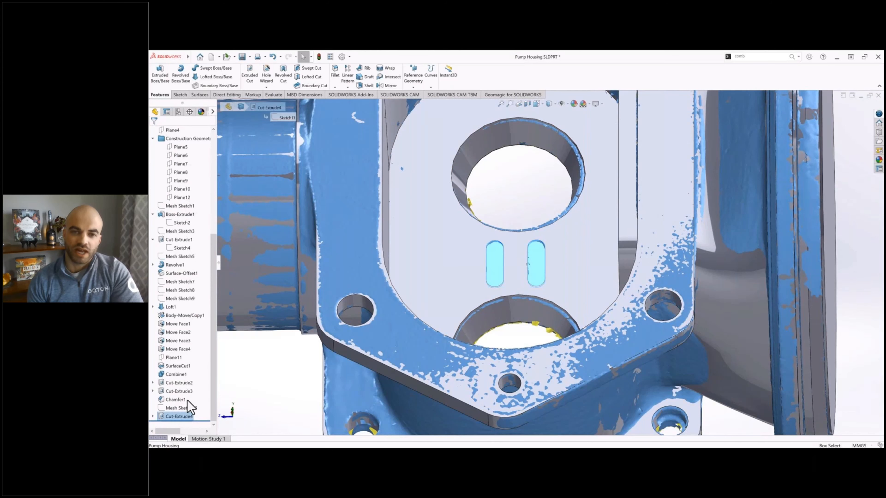
right_click(187, 417)
left_click(192, 302)
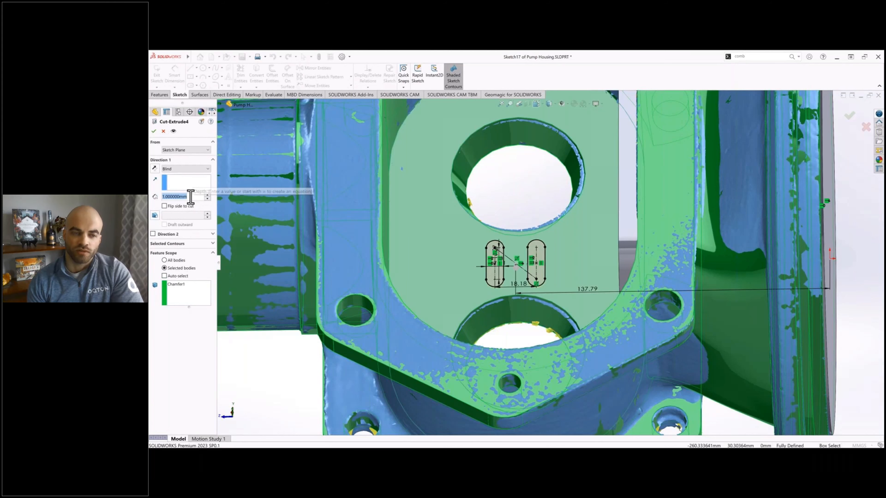
type("3")
key("Return")
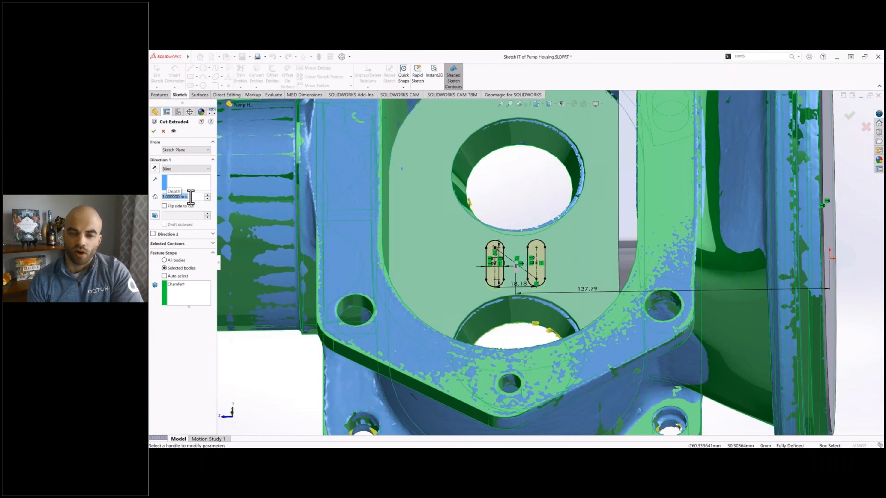
left_click(154, 131)
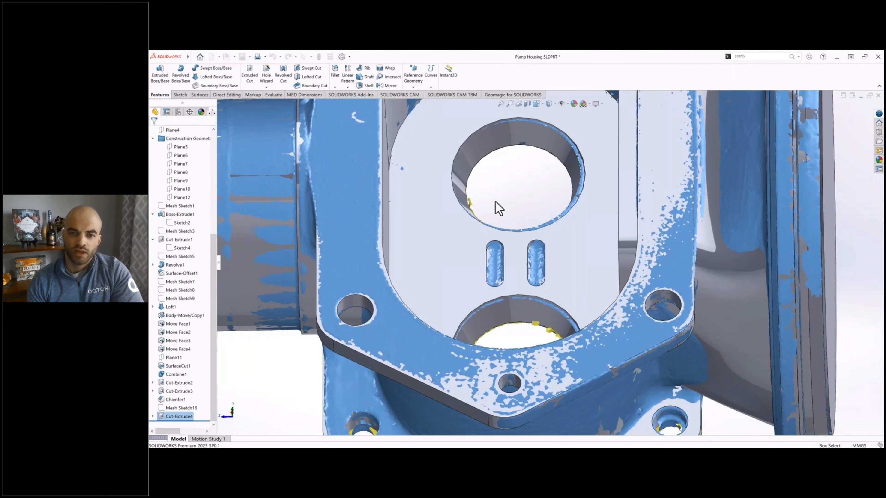
Step: Hide the scan body so only the solid housing is displayed
key("f")
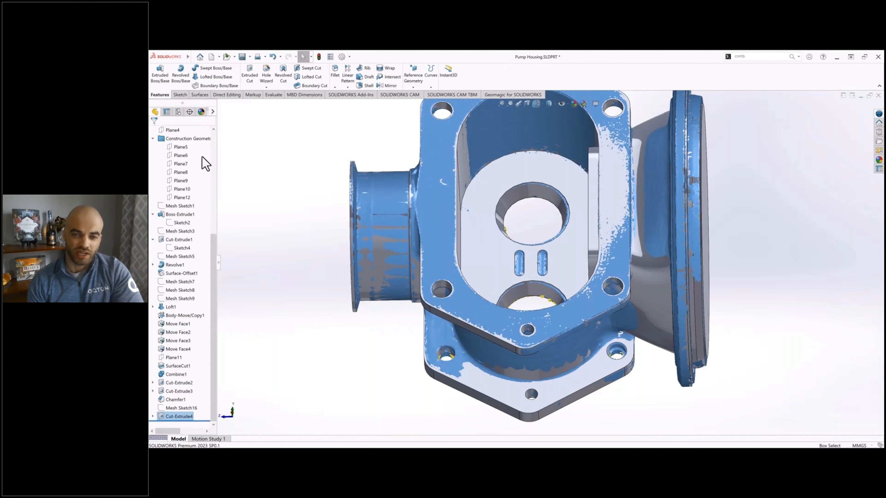
scroll(185, 174, "up", 6)
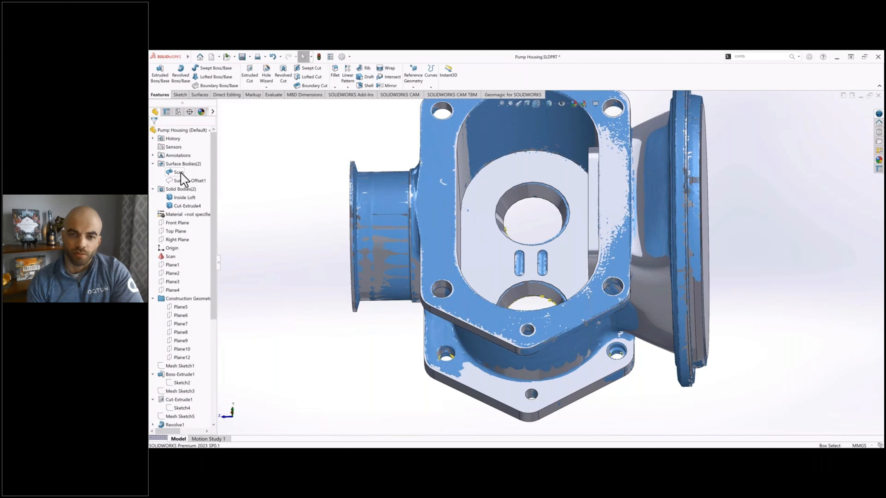
left_click(179, 172)
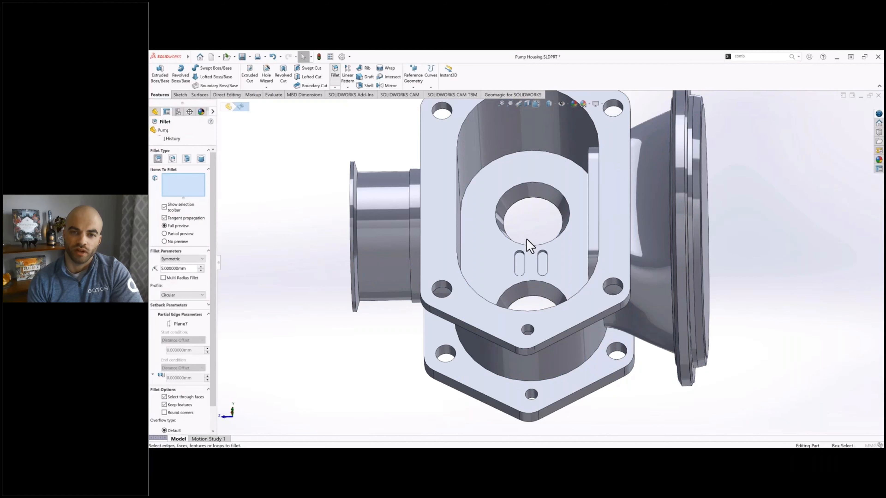
Step: Fillet the bottom faces of both slot recesses with a 3 mm radius
left_click(528, 261)
scroll(529, 260, "down", 8)
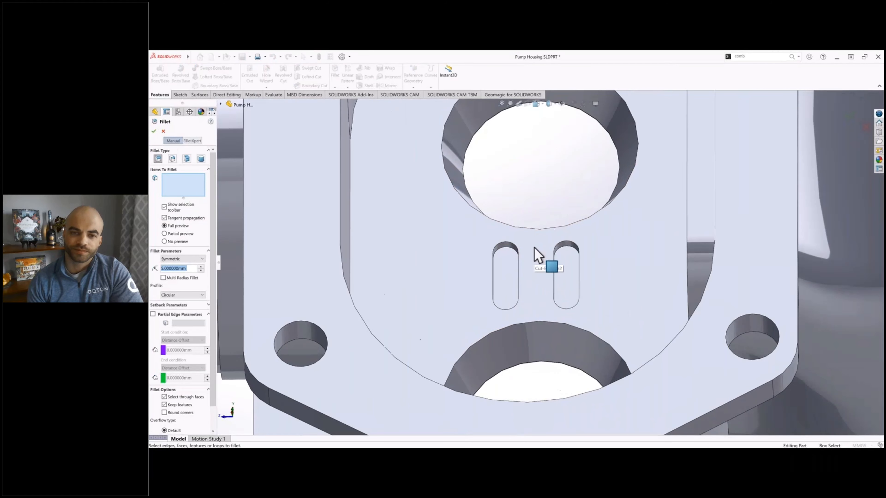
type("3")
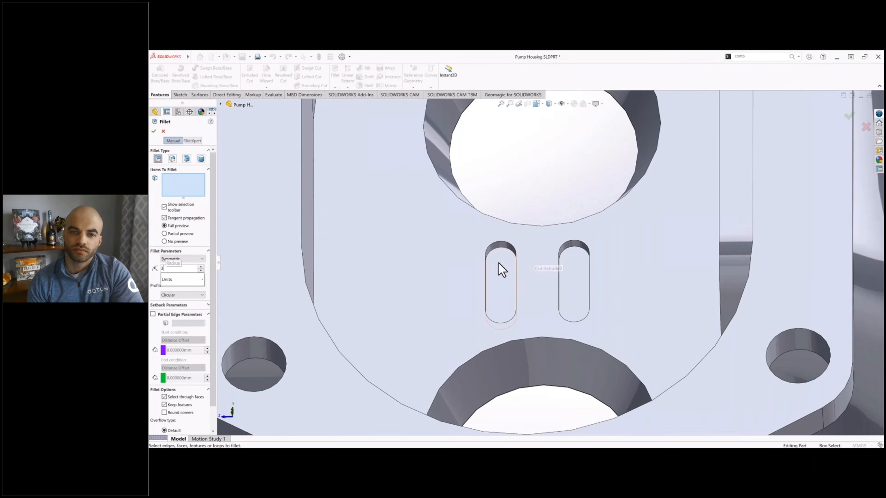
left_click(501, 269)
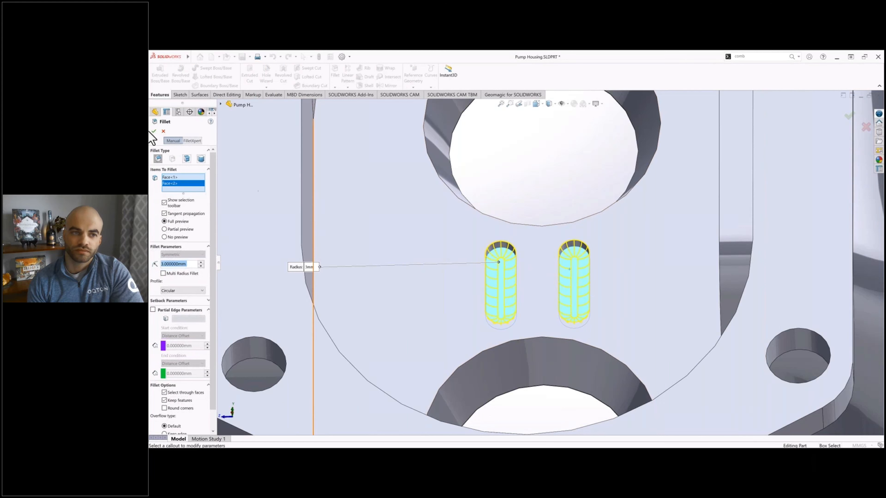
left_click(155, 131)
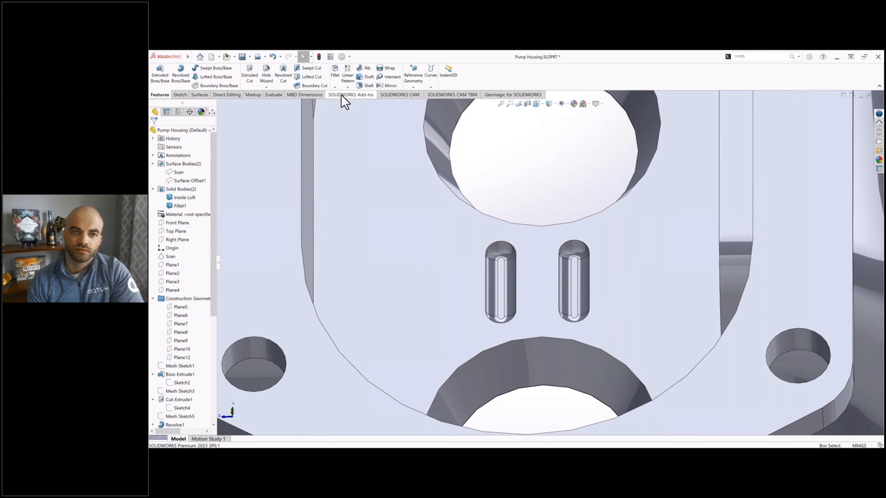
Step: Fillet the upper rim edges of both slot recesses with a 1 mm radius
left_click(335, 75)
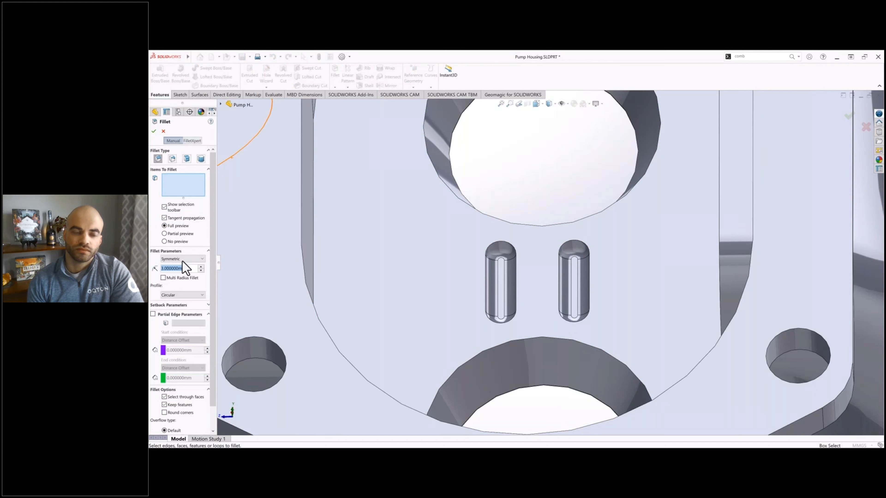
type("1")
left_click(502, 248)
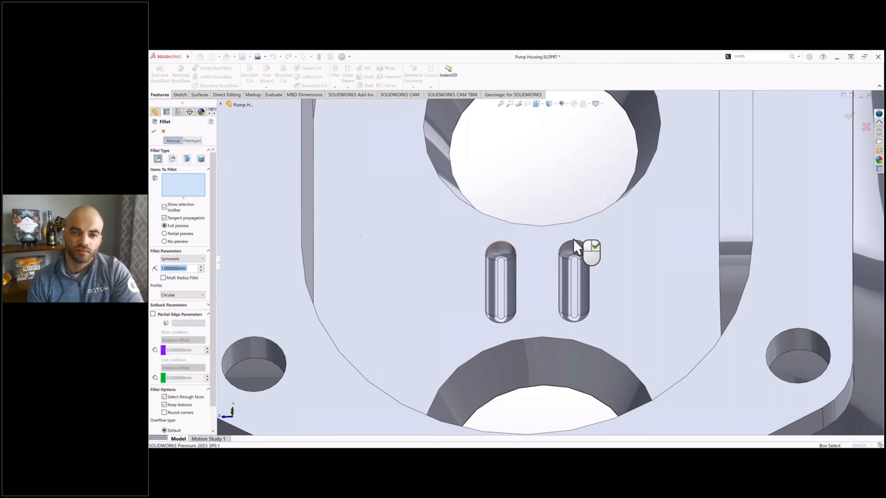
left_click(587, 251)
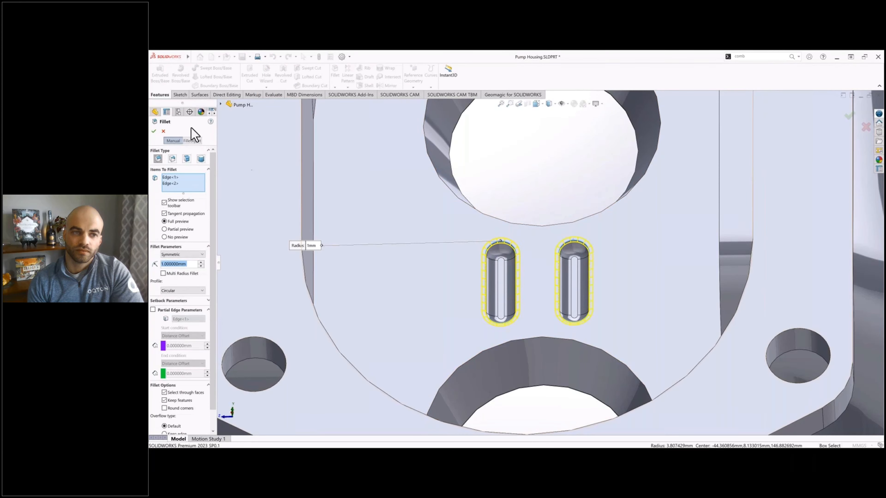
left_click(155, 131)
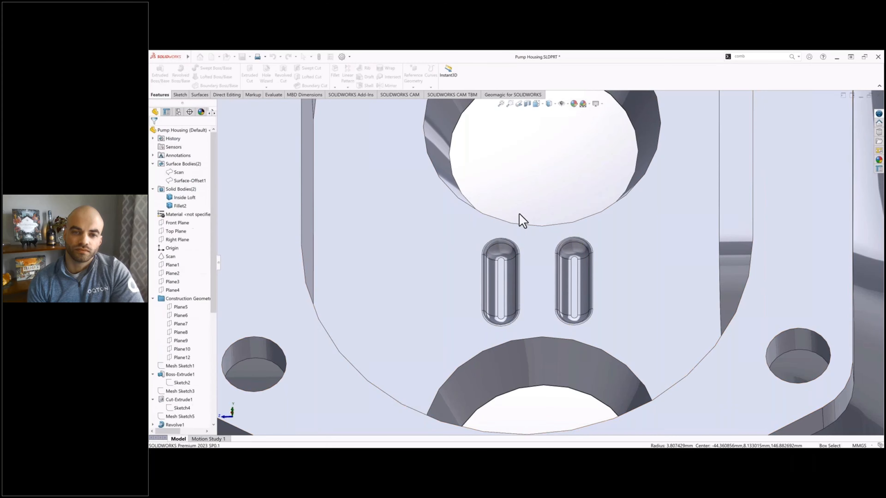
Step: Show the hidden offset surface body inside the cylindrical pipe stub of the housing
scroll(550, 273, "up", 5)
scroll(551, 272, "up", 3)
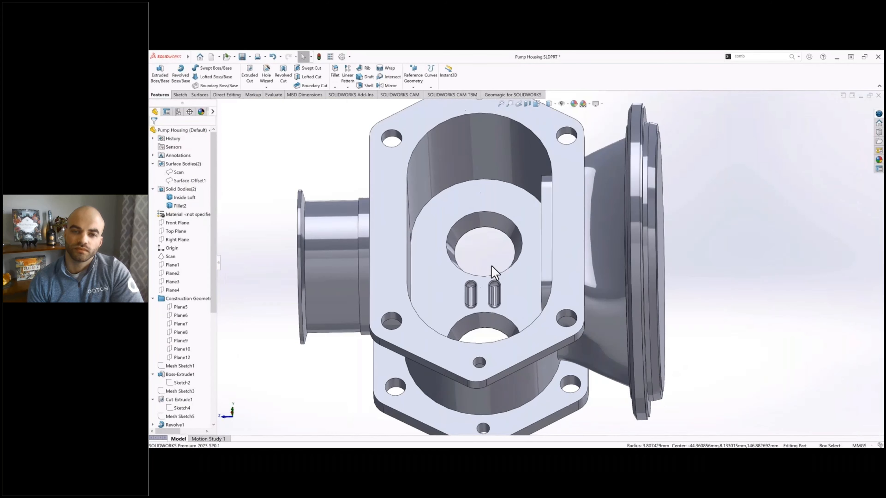
middle_click_drag(508, 253, 577, 239)
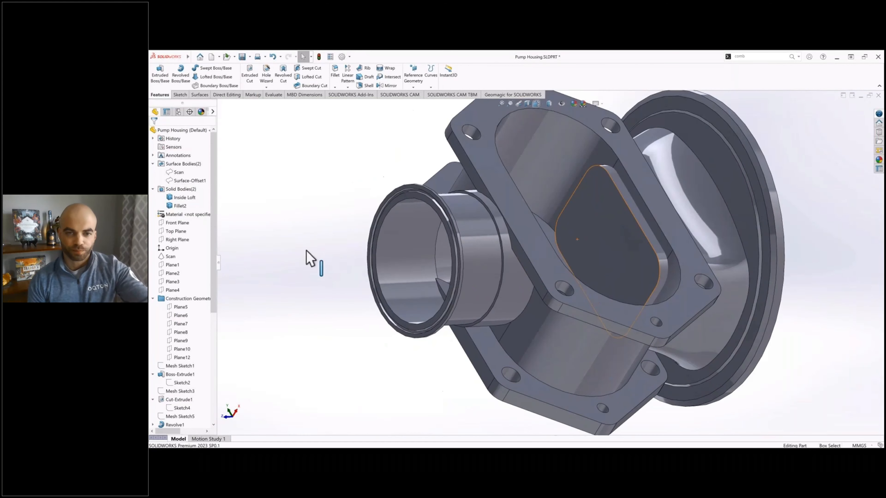
left_click(190, 181)
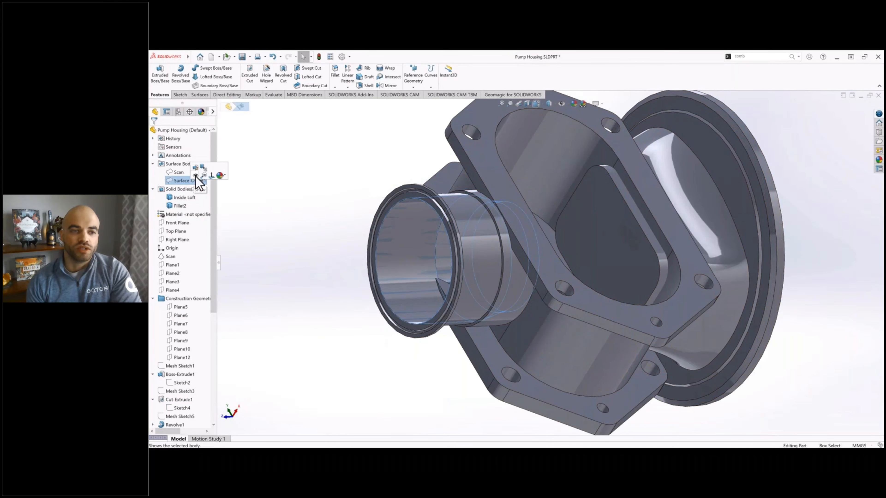
left_click(195, 175)
left_click(306, 211)
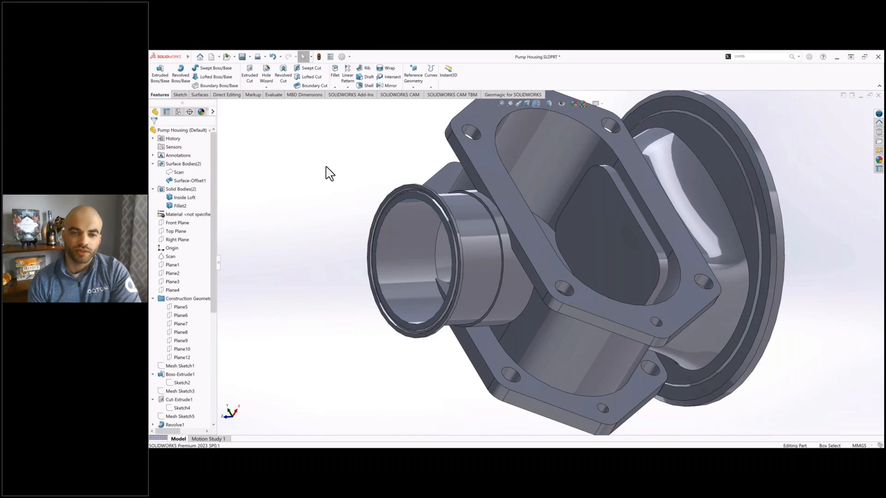
Step: Cut only the main housing body with the offset surface inside the pipe stub, and hide that surface body
left_click(198, 95)
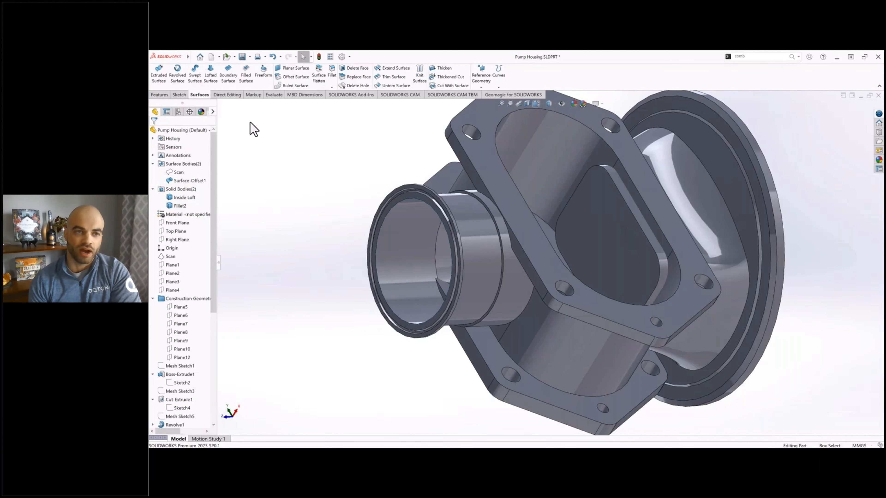
left_click(453, 86)
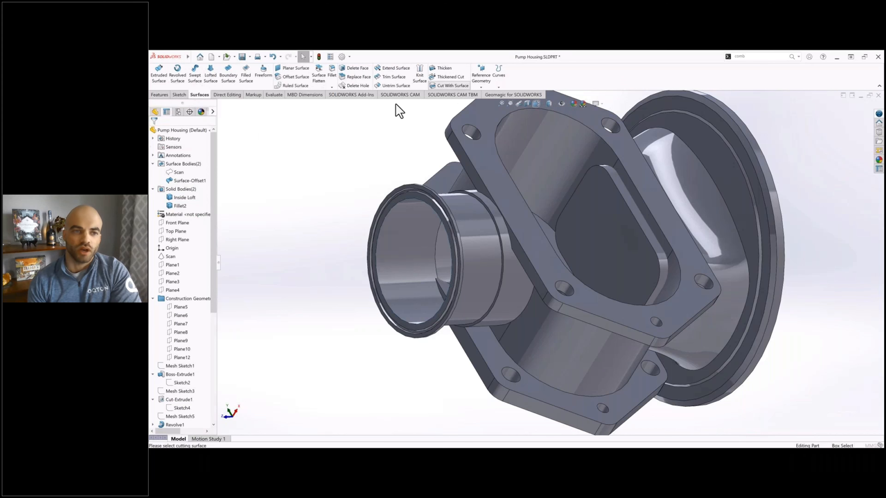
left_click(391, 248)
left_click(183, 188)
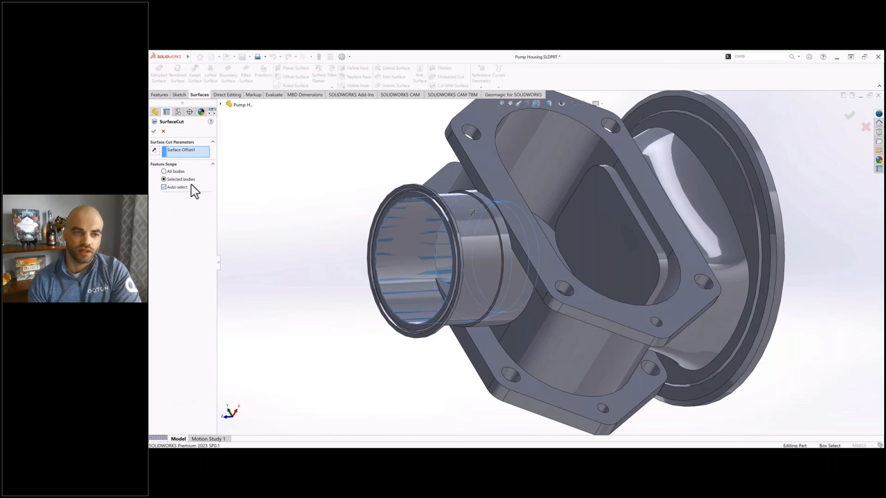
left_click(466, 158)
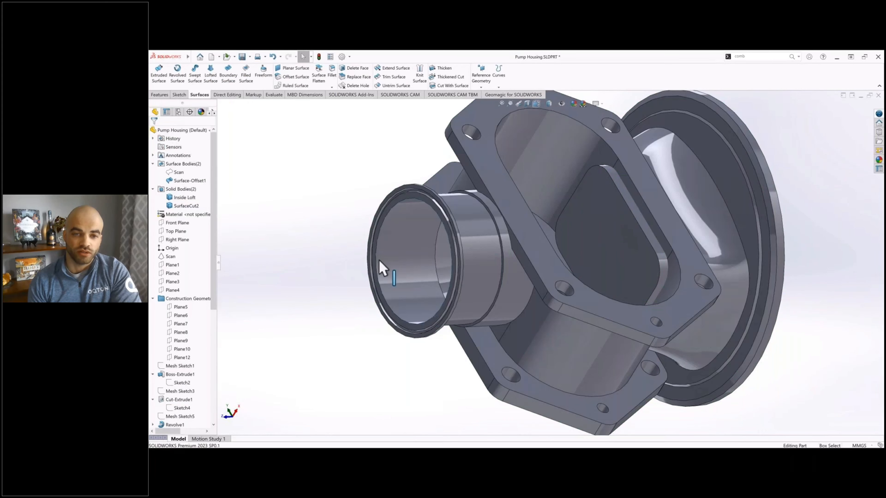
middle_click_drag(380, 271, 398, 252)
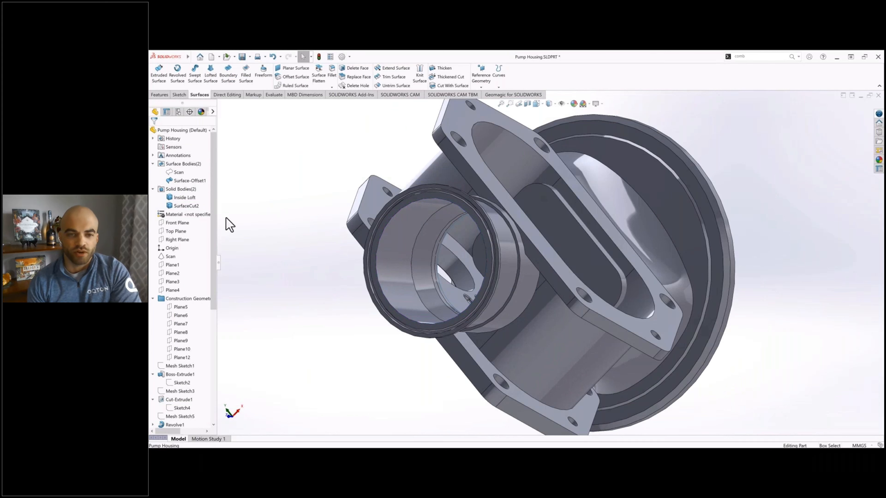
left_click(192, 179)
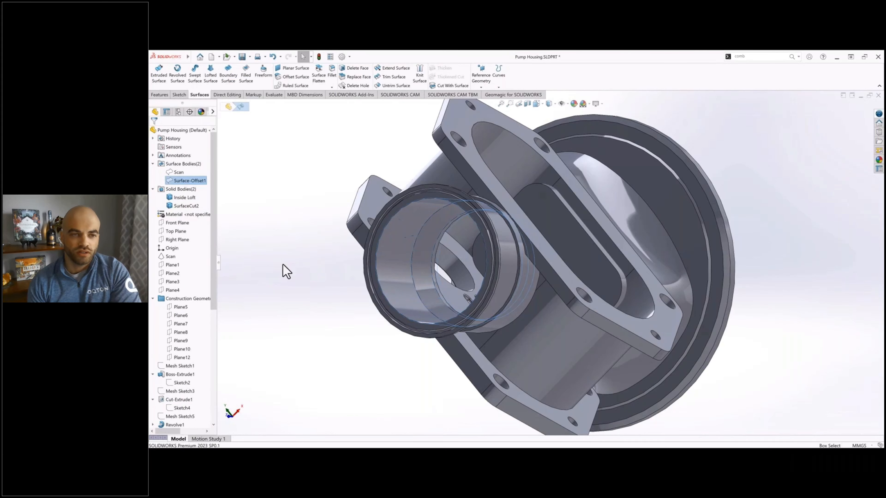
Step: Subtract the Inside Loft body from the main housing body with Combine, and save the part
middle_click_drag(546, 264, 576, 213)
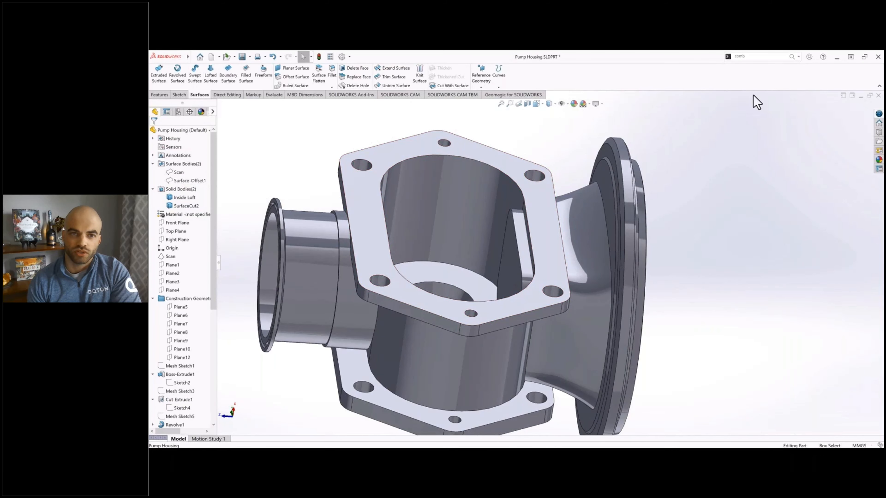
left_click(751, 58)
key("Return")
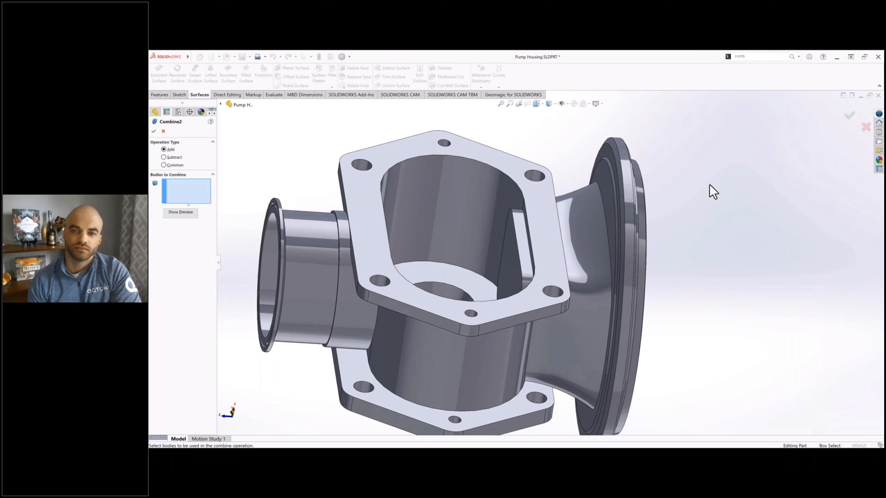
left_click(172, 158)
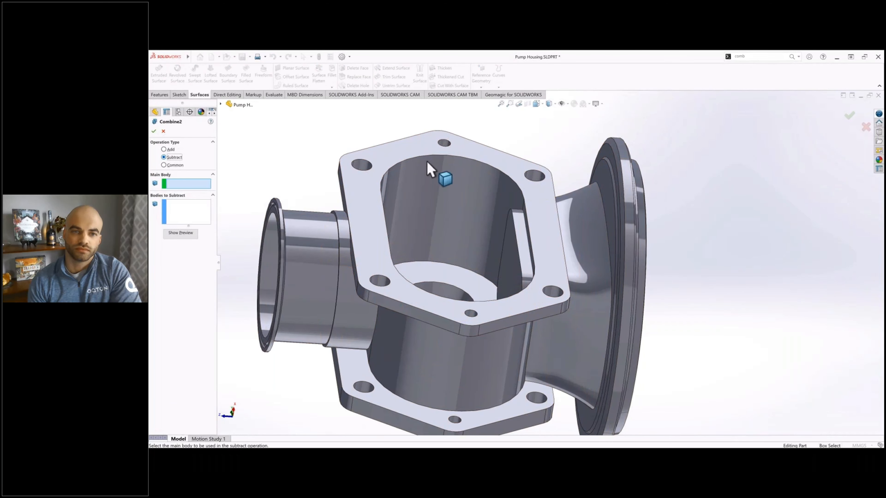
left_click(396, 179)
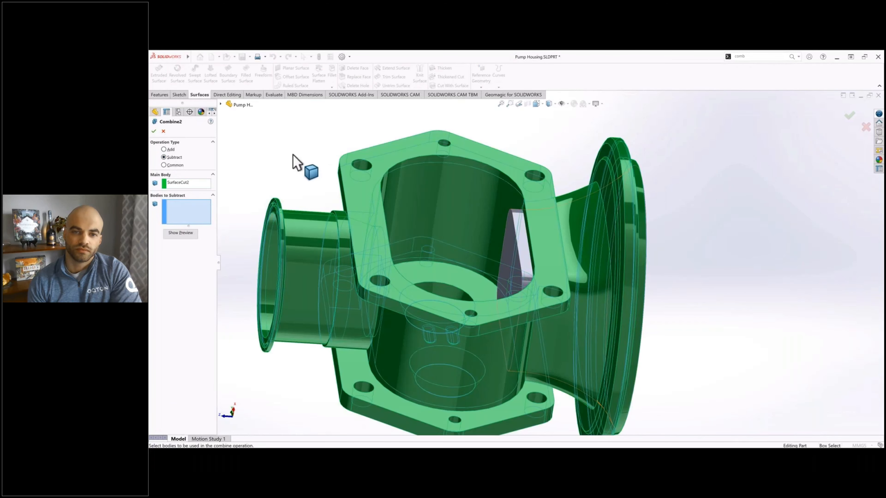
left_click(510, 225)
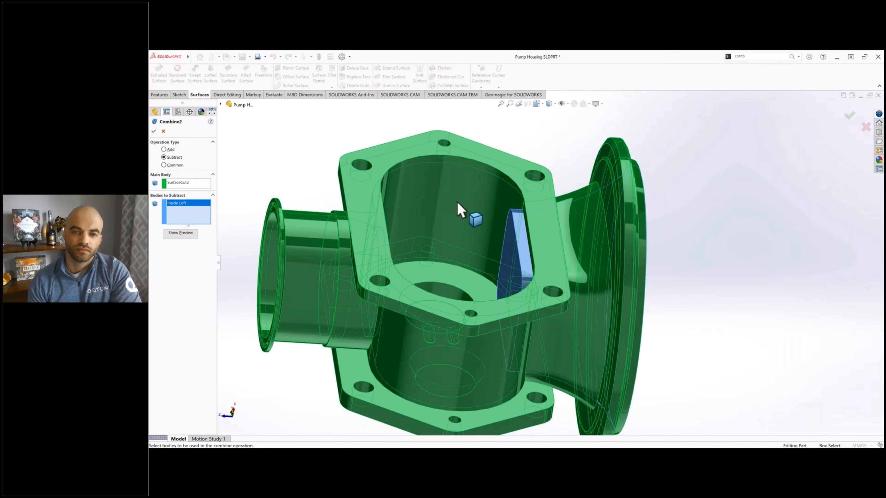
left_click(154, 132)
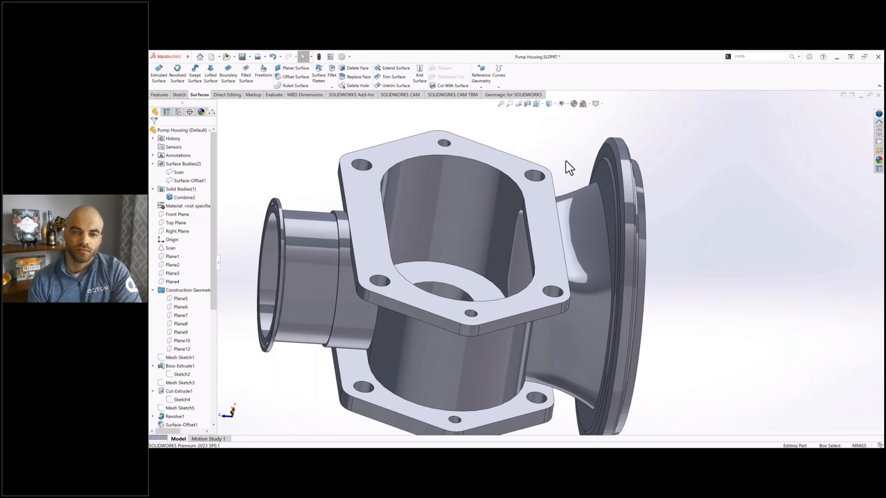
middle_click_drag(579, 189, 474, 151)
left_click(242, 57)
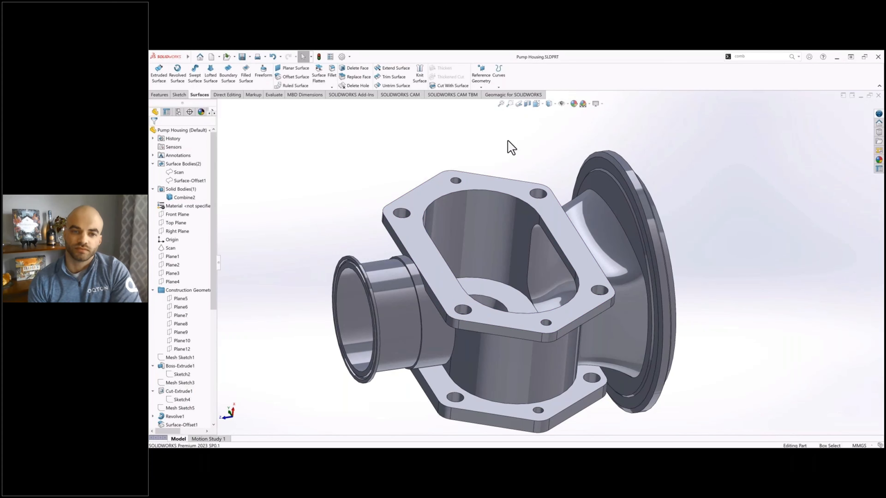
Step: Show the scan body and run a Deviation Analysis comparing it with the combined solid housing
middle_click_drag(541, 168, 520, 154, "ctrl")
left_click(502, 95)
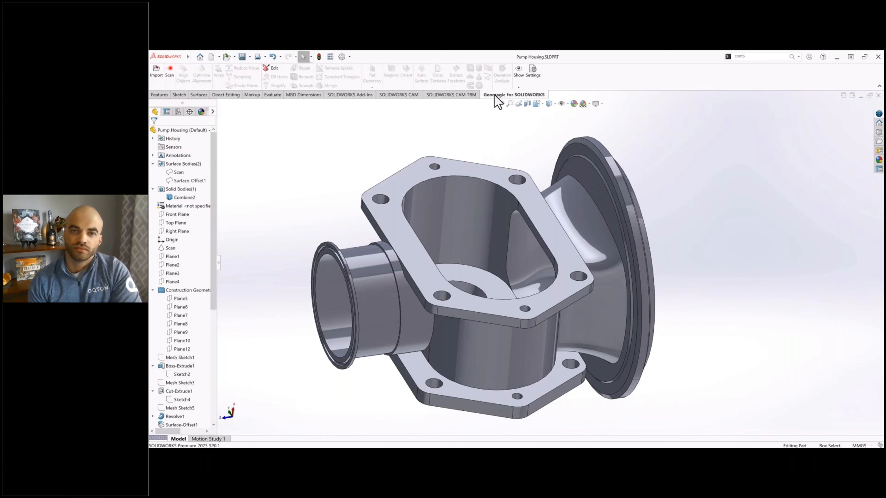
left_click(178, 172)
left_click(183, 167)
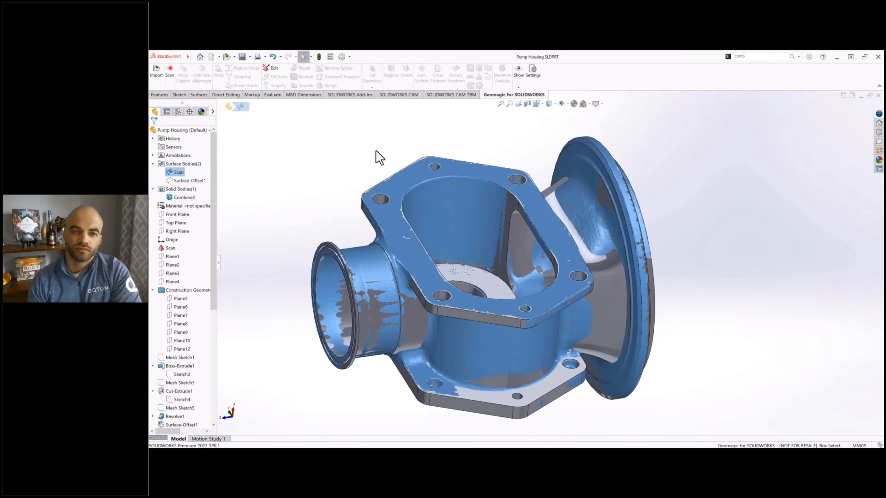
left_click(503, 74)
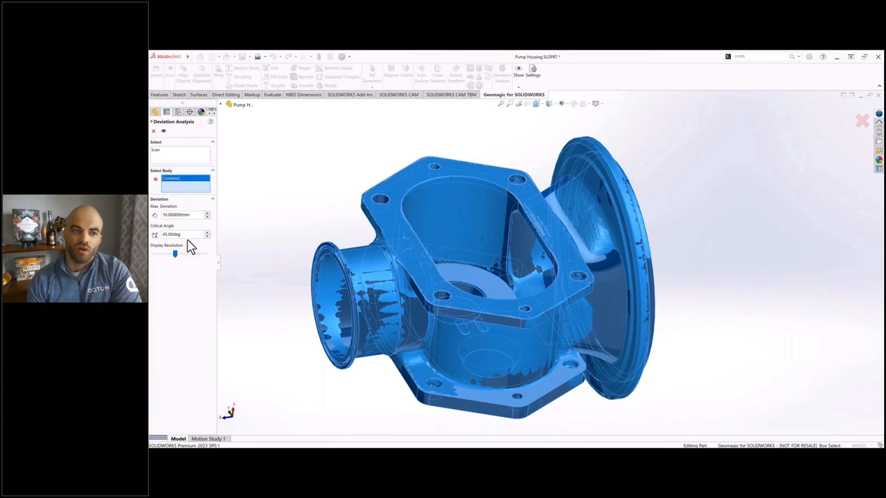
left_click(164, 132)
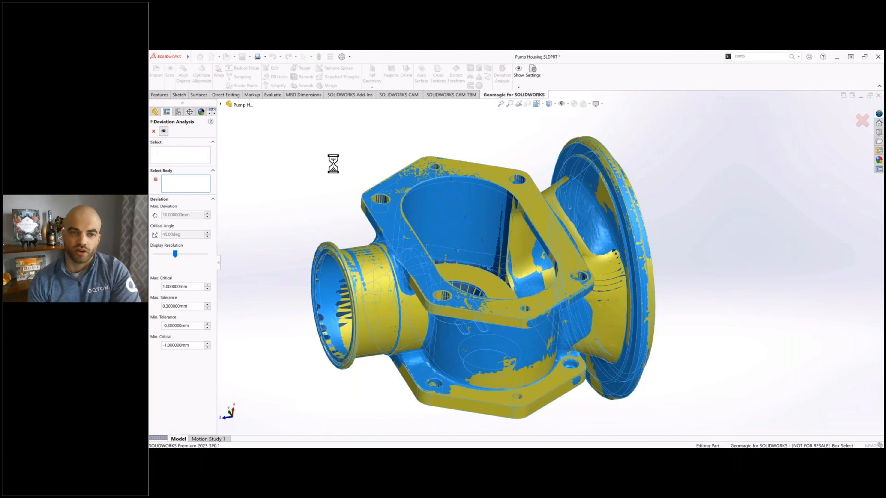
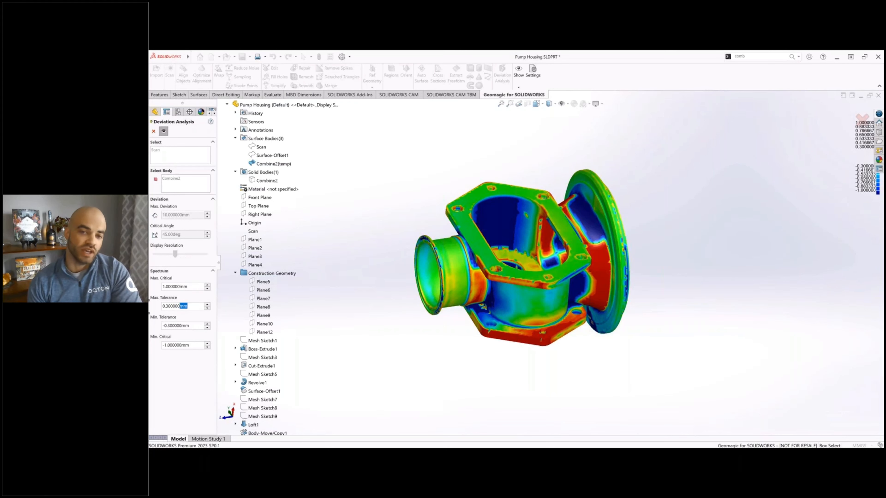
Step: Set the deviation spectrum to a maximum tolerance of 1 mm and a maximum critical value of 5 mm
left_click_drag(149, 307, 201, 290)
type("1")
left_click(193, 288)
type("5")
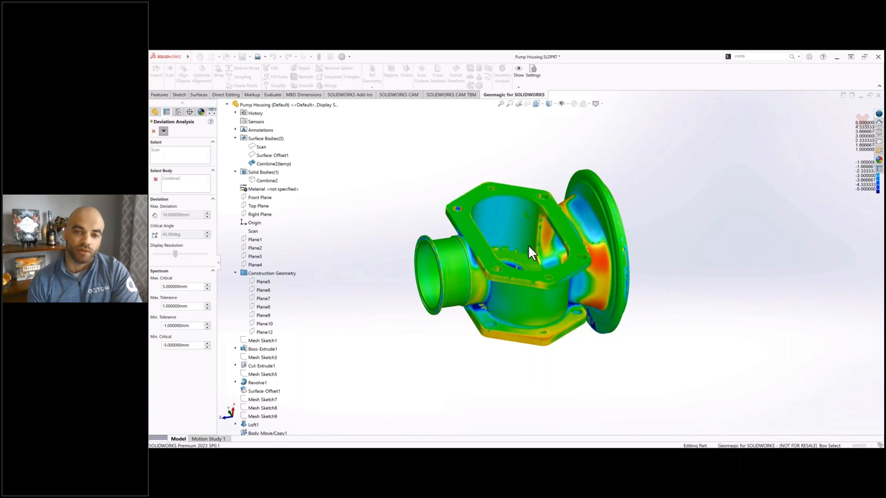
Step: Examine the deviation colours around the large flange and inside its neck, and close the Deviation Analysis
scroll(529, 248, "down", 3)
middle_click_drag(523, 234, 532, 210)
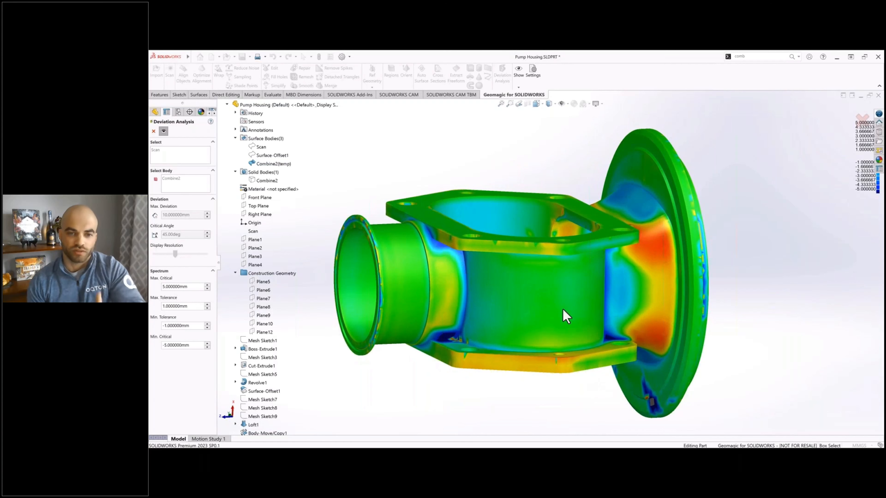
middle_click_drag(593, 277, 544, 217)
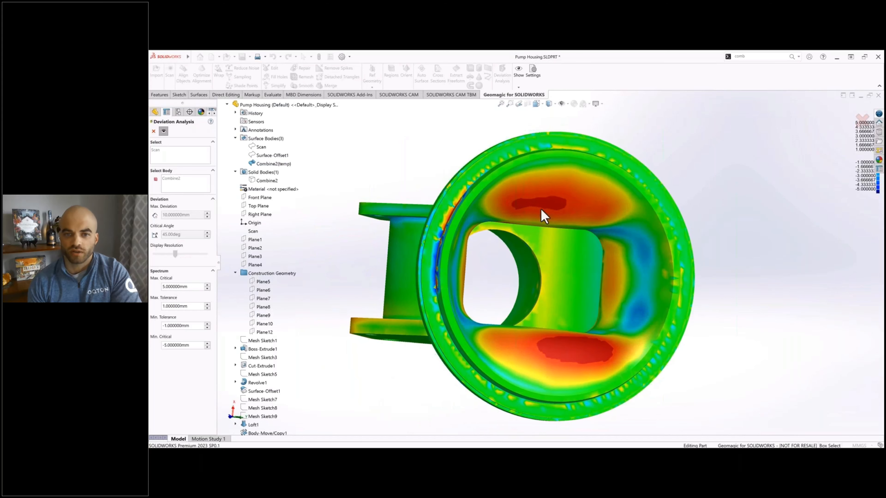
middle_click_drag(609, 342, 628, 342)
middle_click_drag(461, 196, 170, 132)
left_click(154, 132)
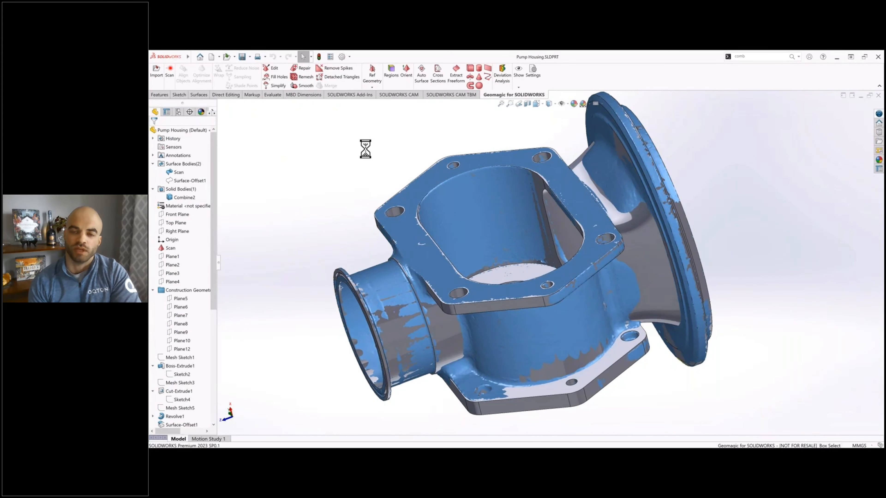
Step: Edit the Move Face3 feature of the neck body so that its face offset is 8 mm
left_click(642, 228)
scroll(188, 365, "down", 5)
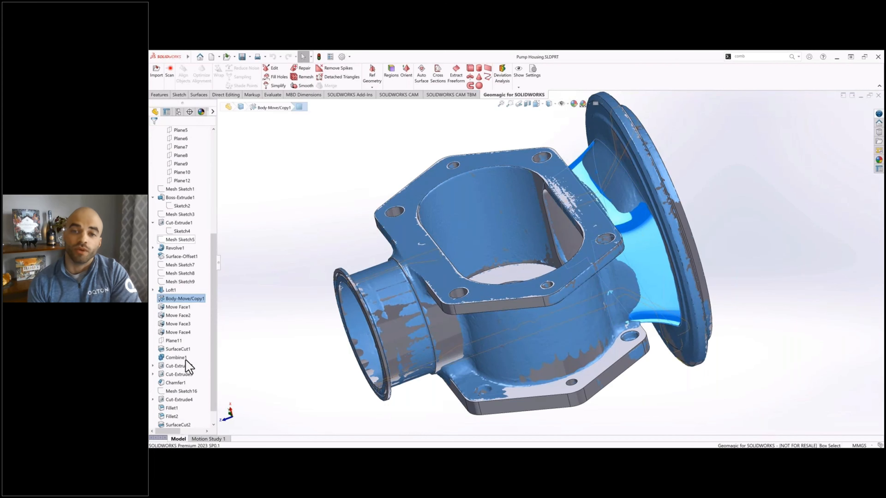
left_click(178, 323)
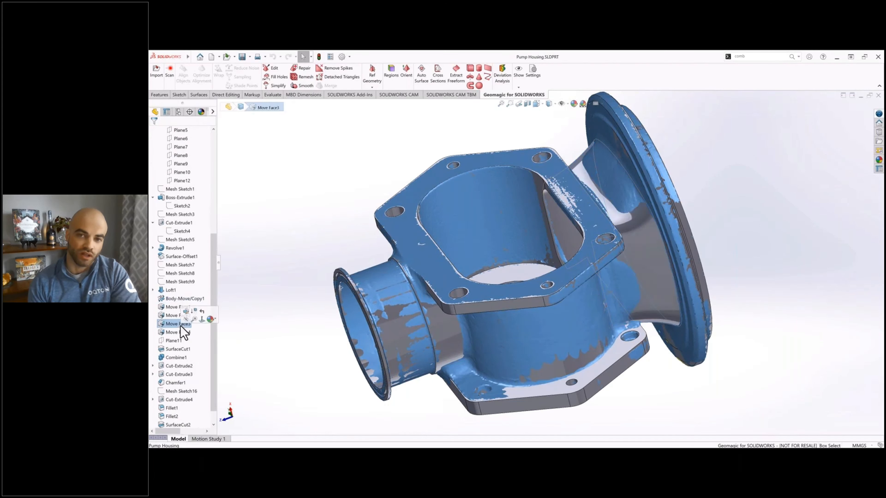
right_click(179, 328)
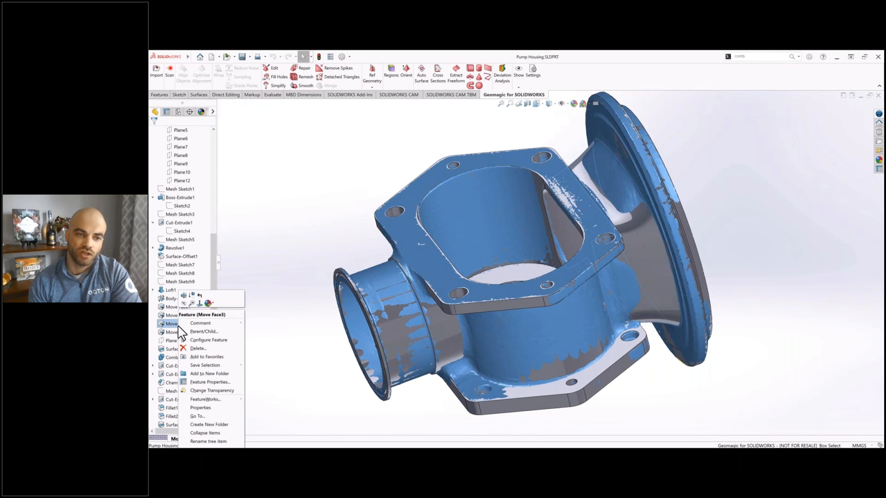
left_click(185, 301)
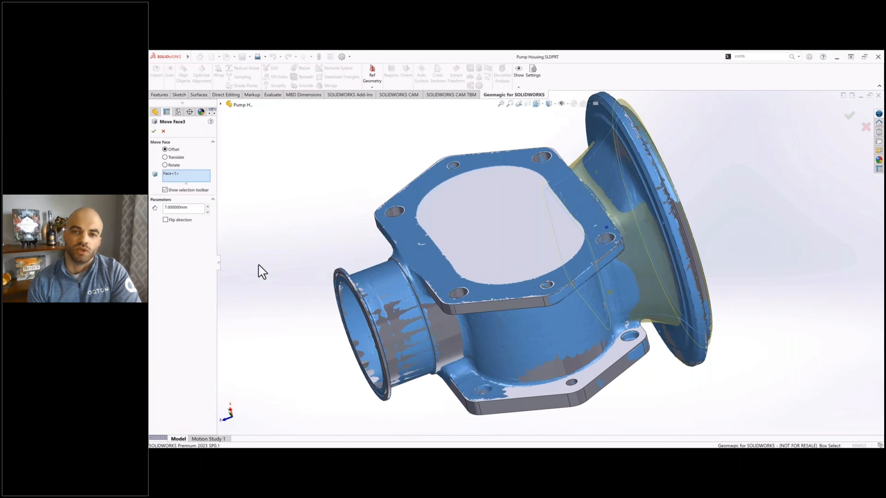
double_click(190, 207)
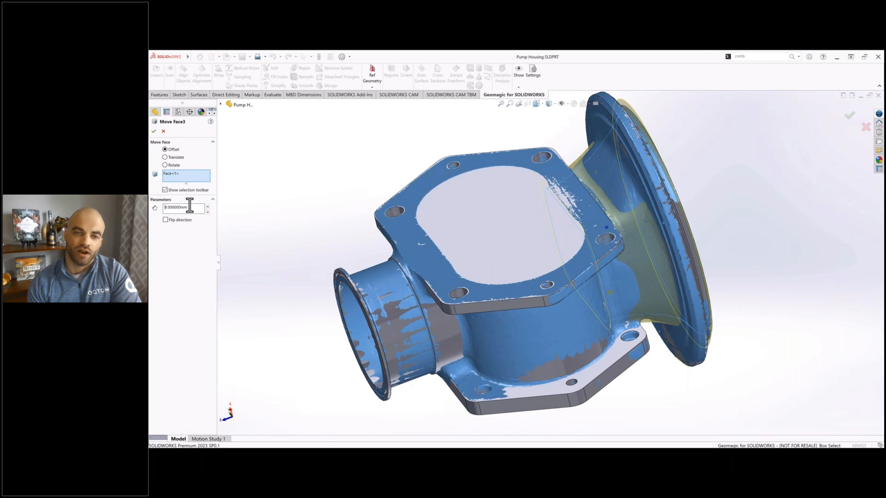
key("Return")
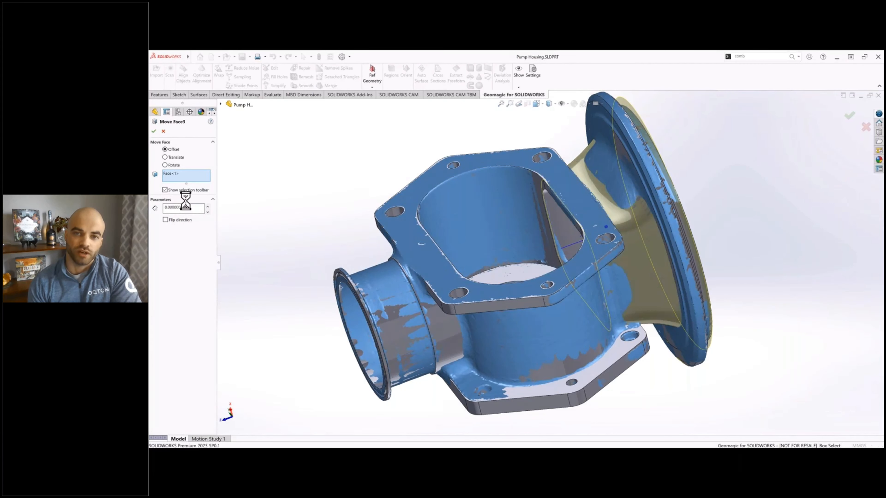
Step: Roll the feature history back to just before Loft1, temporarily unabsorbing its sketches and keeping Sketch10, Sketch11 and Sketch12 active
middle_click_drag(405, 184, 323, 149)
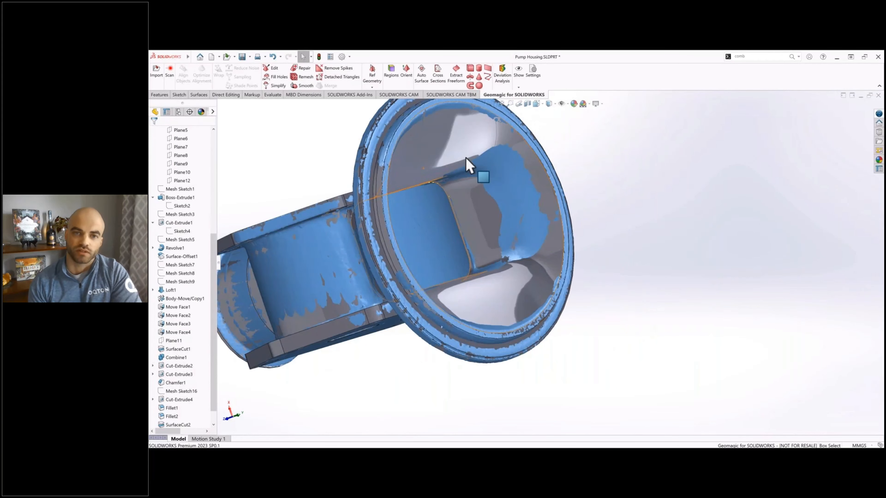
middle_click_drag(469, 166, 568, 180)
scroll(195, 340, "down", 1)
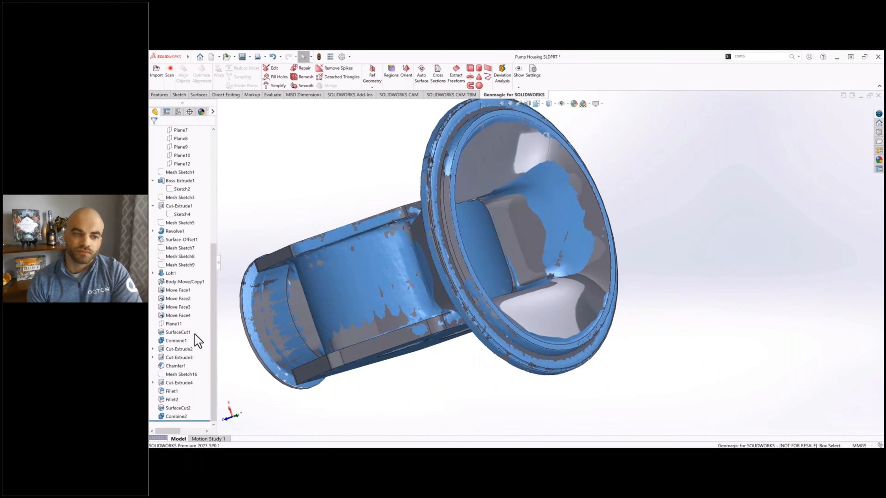
mouse_move(204, 421)
left_mouse_down()
mouse_move(198, 283)
mouse_move(189, 278)
mouse_move(210, 279)
left_mouse_up()
left_click(153, 273)
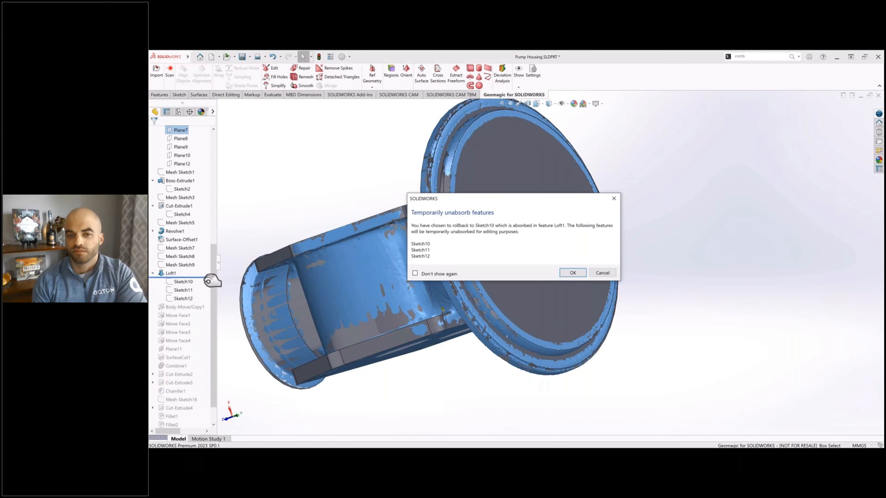
left_click(568, 276)
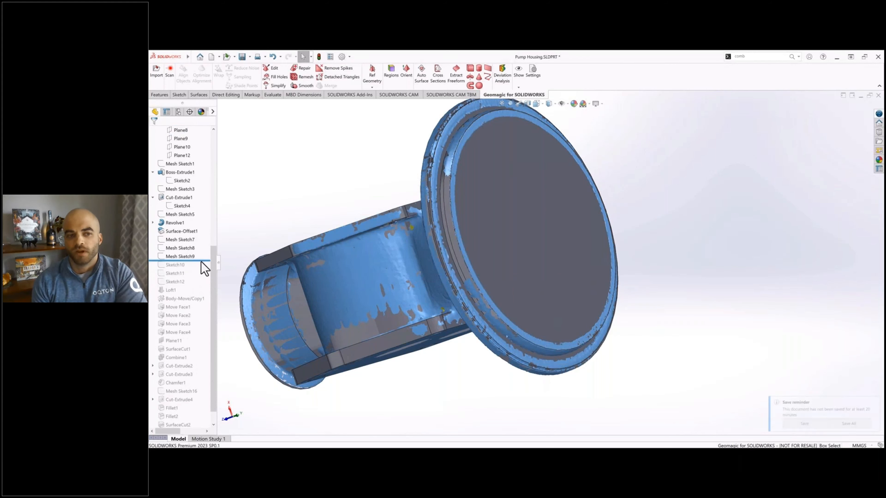
left_click_drag(205, 261, 200, 285)
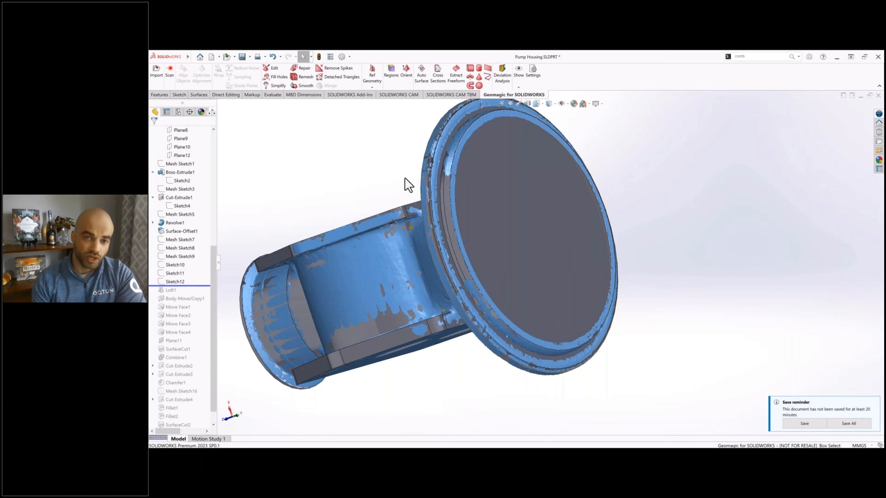
middle_click_drag(420, 179, 445, 193)
middle_click_drag(556, 211, 702, 236, "ctrl")
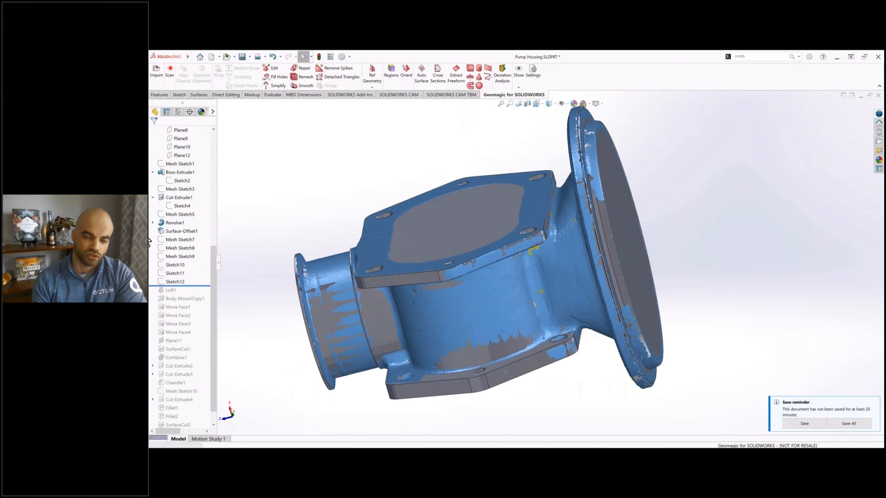
scroll(174, 245, "up", 7)
scroll(174, 244, "up", 1)
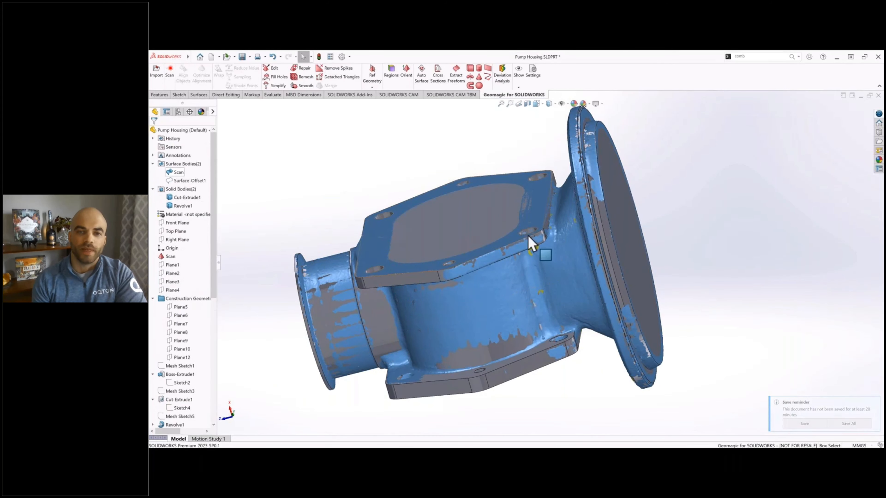
scroll(494, 223, "up", 3)
middle_click_drag(494, 222, 590, 239)
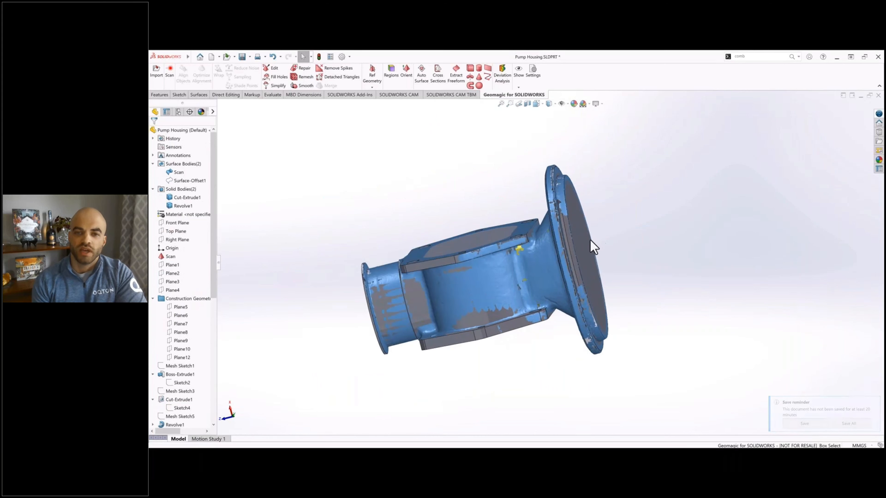
scroll(590, 239, "down", 3)
scroll(191, 309, "down", 2)
scroll(191, 309, "down", 3)
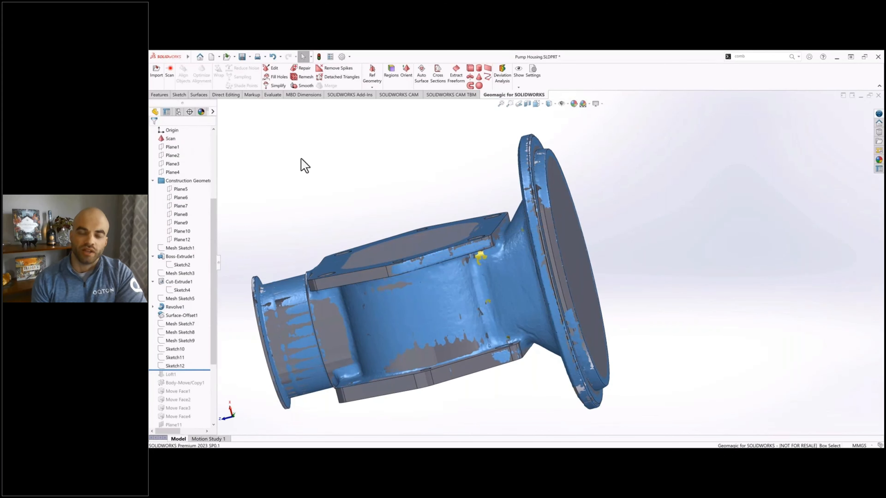
left_click(162, 95)
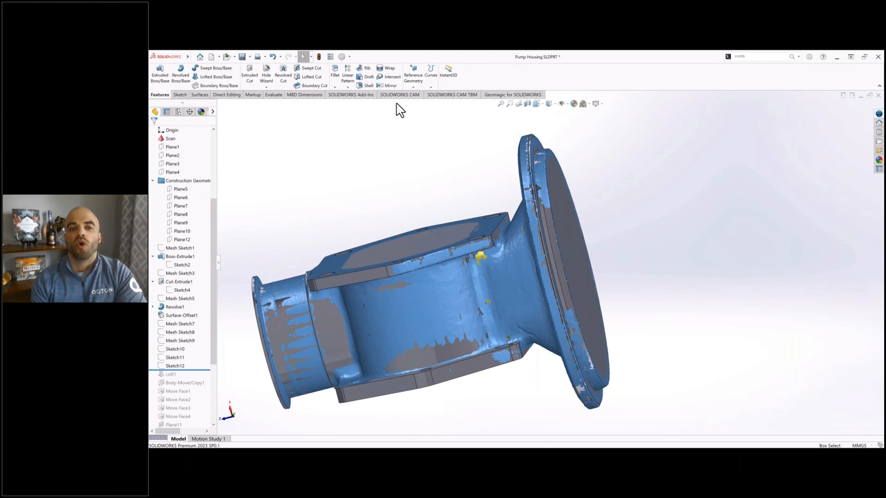
Step: Create one cross section of the scan parallel to the Front Plane at an offset of 25 mm
left_click(490, 95)
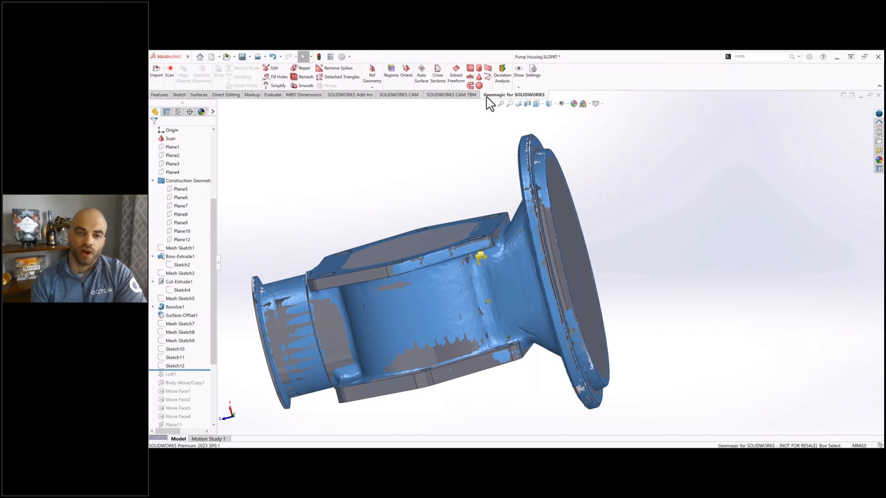
left_click(439, 84)
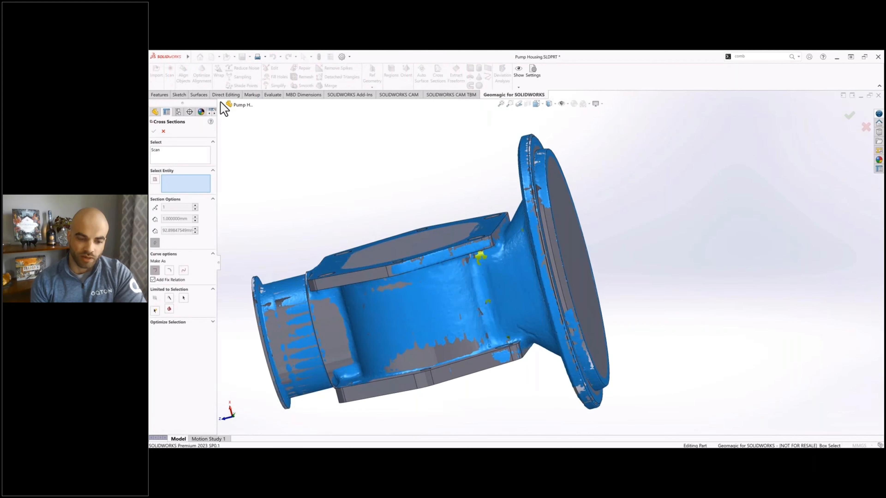
left_click(222, 105)
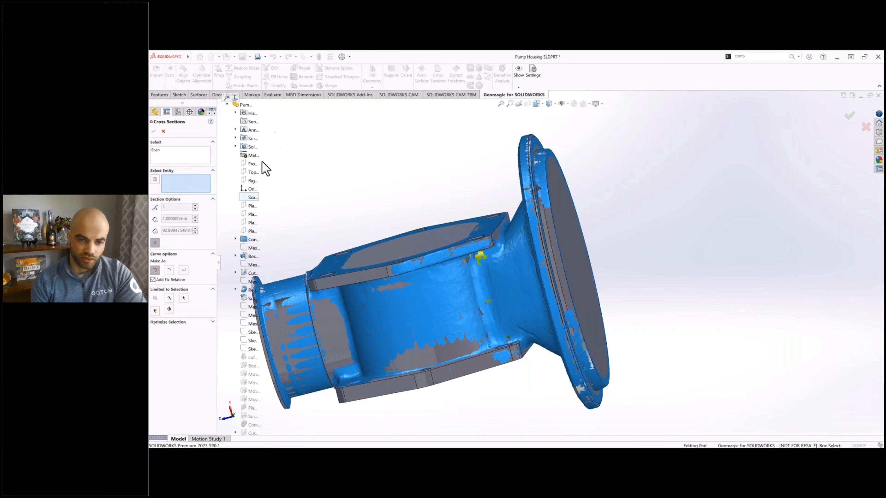
left_click(252, 164)
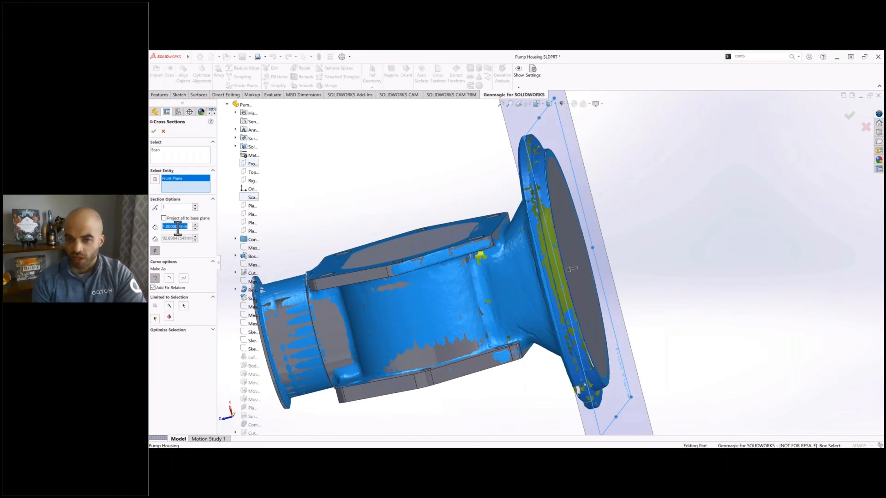
type("25")
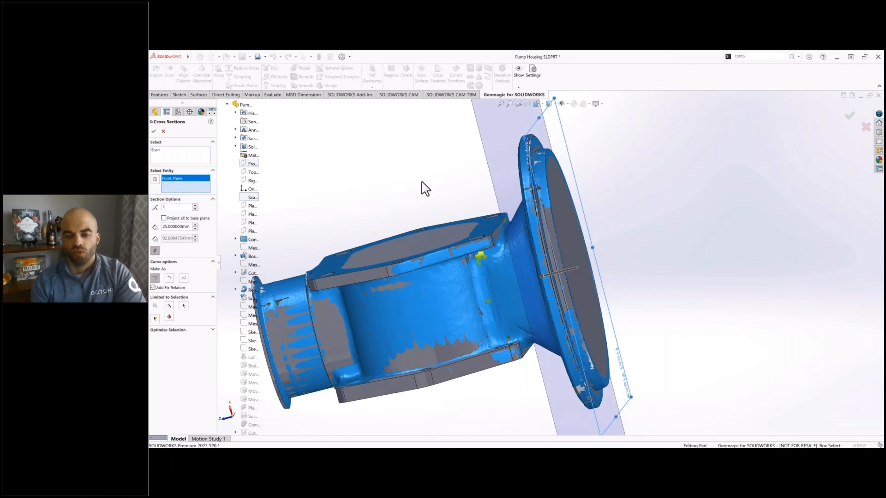
middle_click_drag(422, 188, 367, 182)
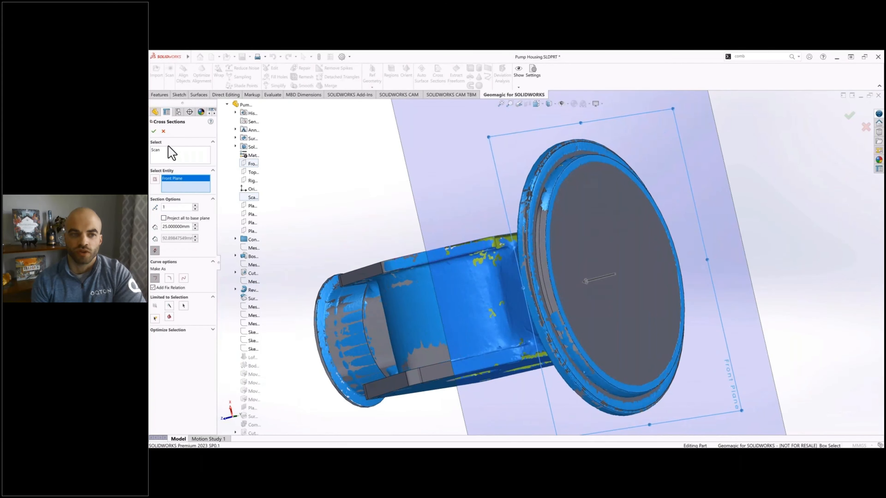
left_click(154, 131)
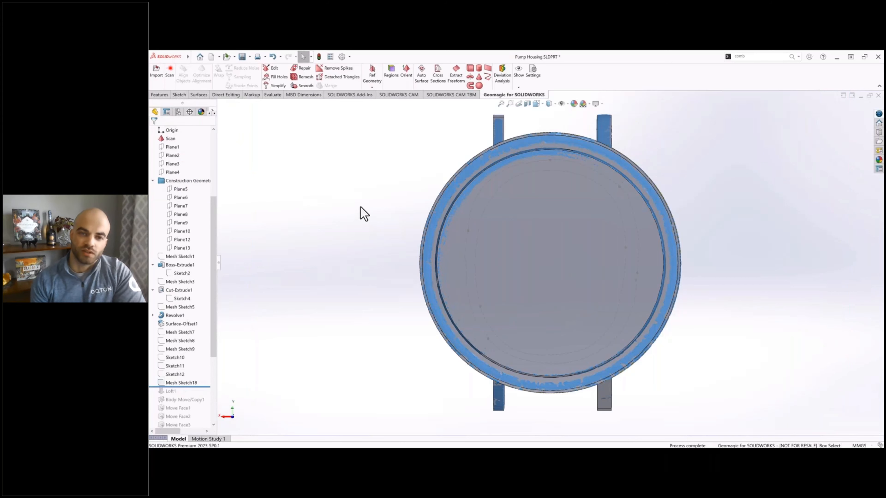
Step: Start a sketch on the new cross-section plane and hide the scan and the solid bodies
middle_click_drag(363, 212, 381, 224)
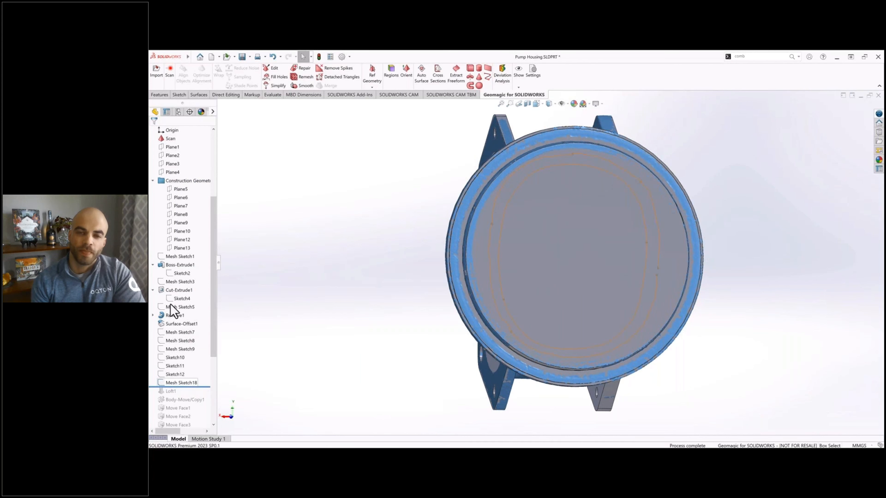
left_click(176, 248)
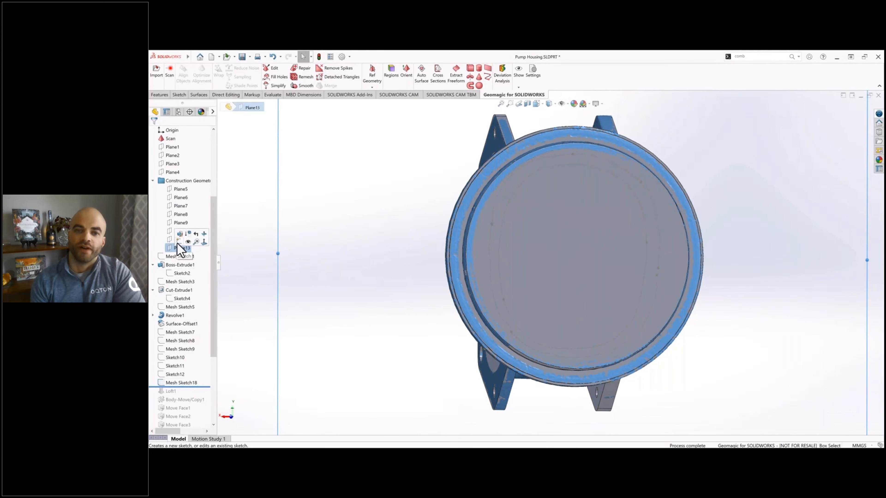
left_click(178, 242)
left_click(185, 169)
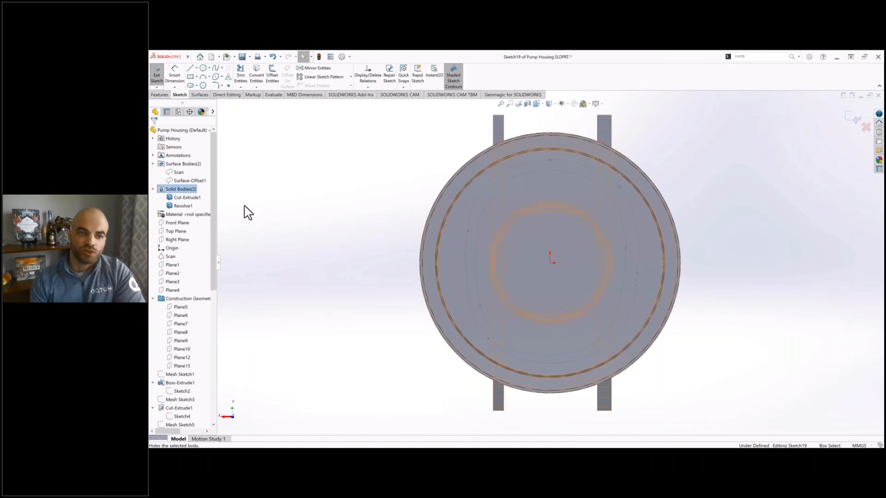
Step: Sketch four separate three-point arcs just inside the inner section outline, one along each of its four sides
left_click(203, 77)
left_click(438, 201)
left_click(442, 346)
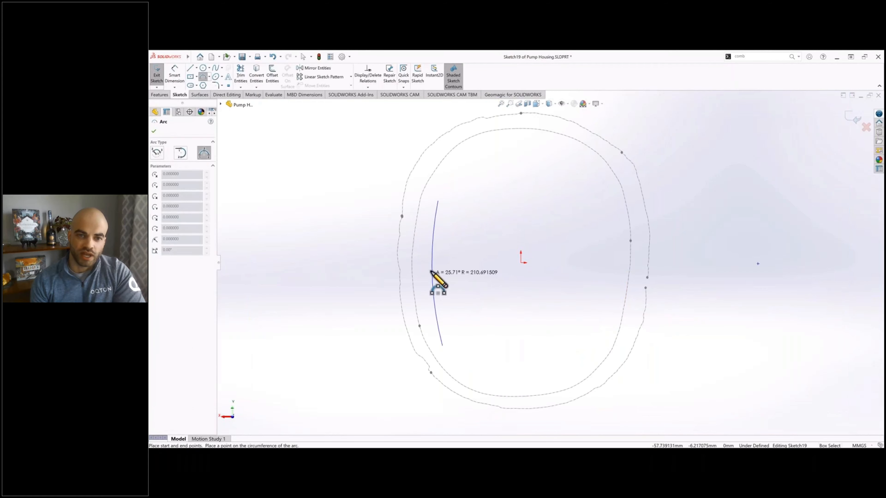
left_click(430, 272)
left_click(470, 151)
left_click(588, 156)
left_click(524, 142)
left_click(470, 368)
left_click(522, 382)
left_click(611, 188)
left_click(599, 344)
left_click(616, 260)
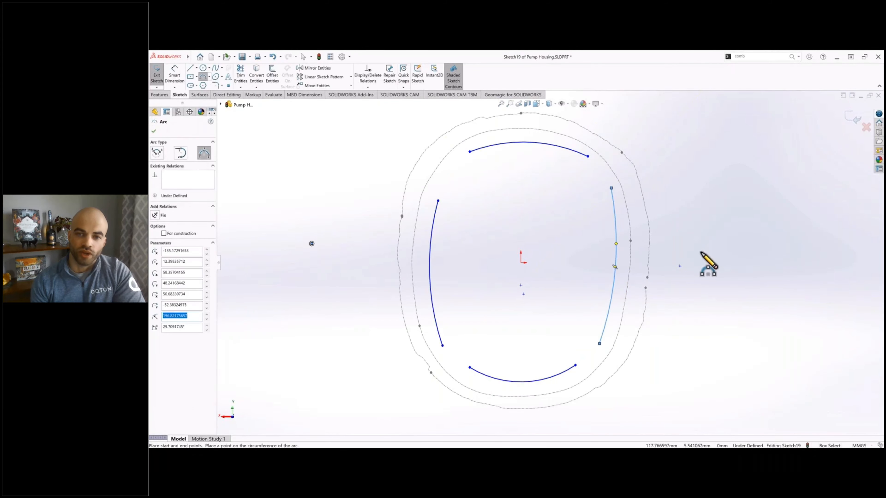
key("Escape")
Step: Make the left arc's midpoint horizontal with the origin and pull the arc outward onto the inner section outline
right_click(431, 258)
left_click(442, 262)
left_click(521, 262, "ctrl")
left_click(157, 221)
left_click(324, 196)
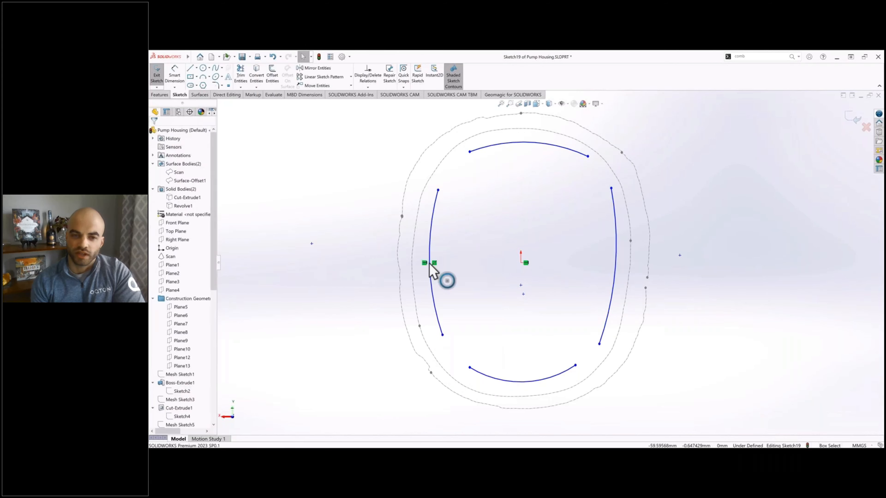
left_click_drag(431, 266, 413, 264)
left_click(323, 151)
left_click(175, 75)
left_click(412, 264)
left_click(521, 262)
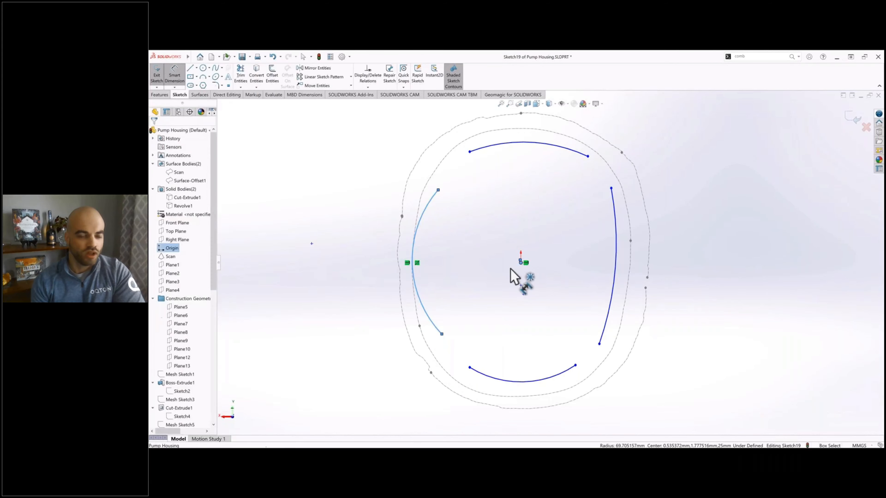
key("Escape")
Step: Dimension the horizontal distance from the left arc's midpoint to the origin
left_click(174, 75)
left_click(412, 265)
left_click(521, 263)
left_click(475, 270)
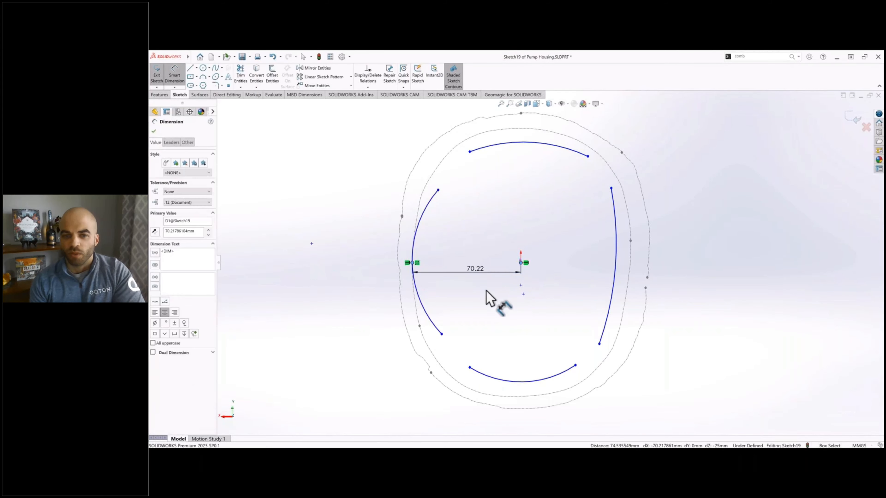
Step: Lengthen the left arc past the section's corners and make its centre horizontal with the origin
key("Escape")
left_click_drag(438, 190, 470, 106)
left_click(517, 238)
left_click(521, 262, "ctrl")
left_click(157, 221)
left_click(304, 261)
left_click(442, 154)
key("Delete")
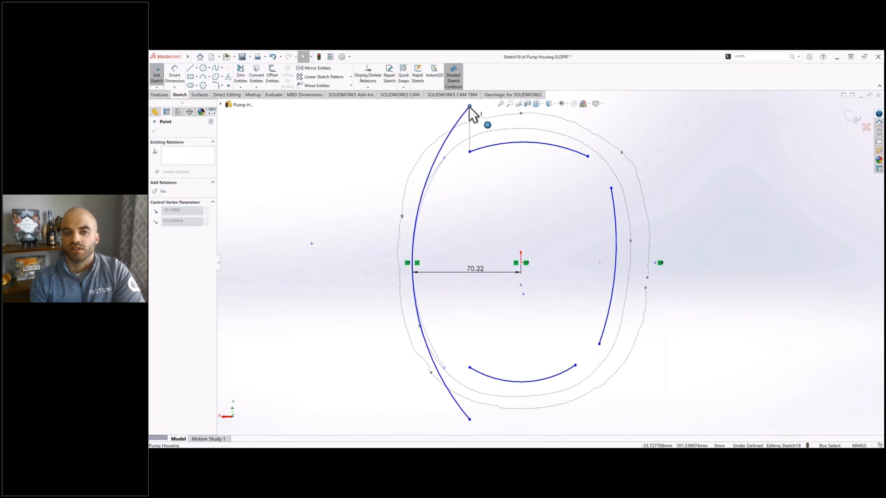
Step: Dimension the left arc's radius as 150 mm
left_click(175, 75)
left_click(418, 217)
left_click(486, 272)
type("150")
key("Return")
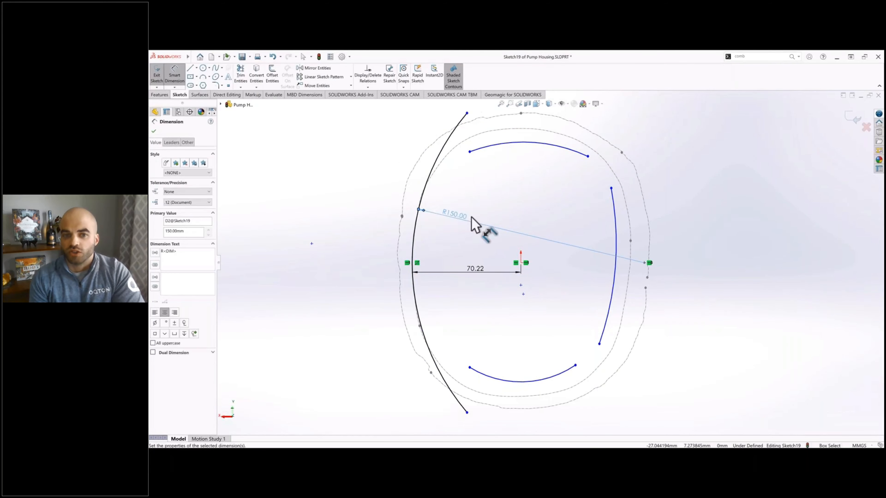
key("Escape")
Step: Add a midpoint to the upper arc and make it vertical with the origin
right_click(555, 146)
left_click(574, 149)
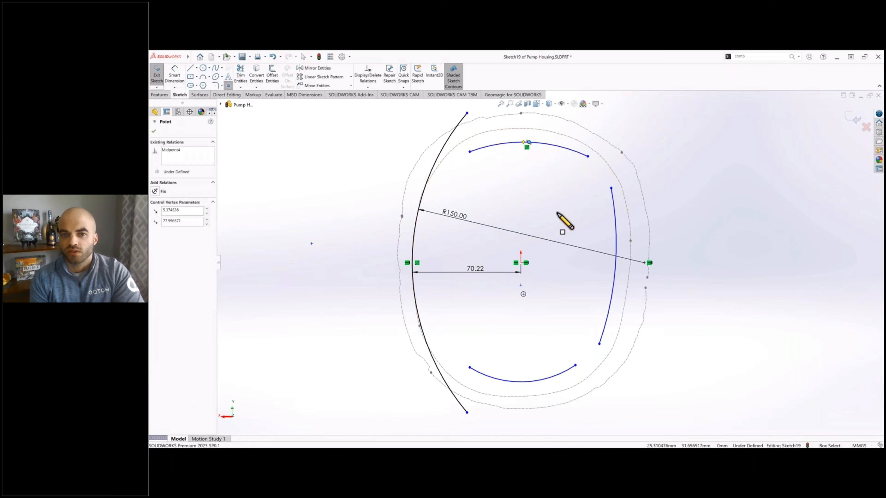
key("Escape")
left_click(529, 142)
left_click(521, 262, "ctrl")
left_click(163, 229)
key("Escape")
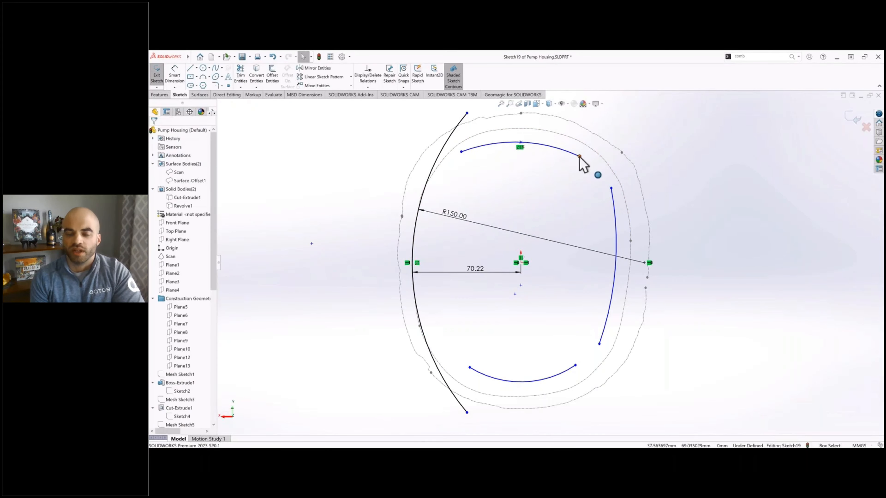
Step: Pull the upper arc onto the inner section outline and make its centre vertical with the origin
left_click_drag(580, 156, 520, 129)
left_click(521, 263)
left_click(566, 263, "ctrl")
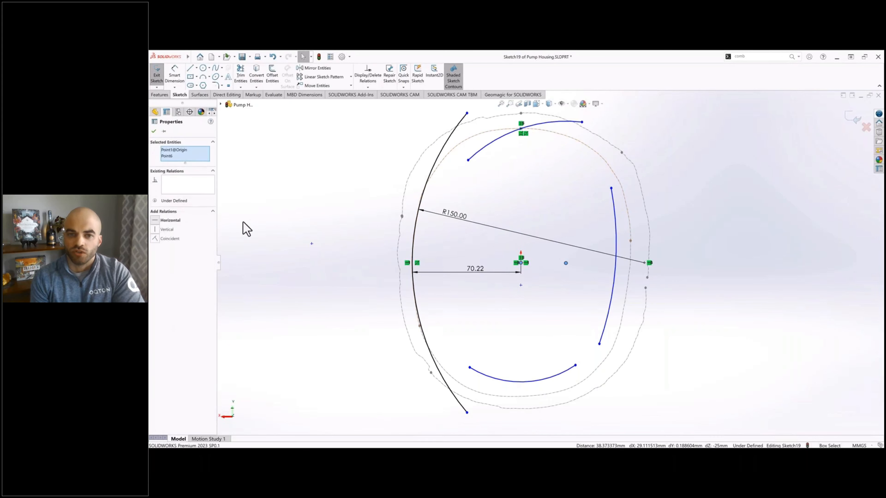
left_click(170, 238)
left_click(551, 206)
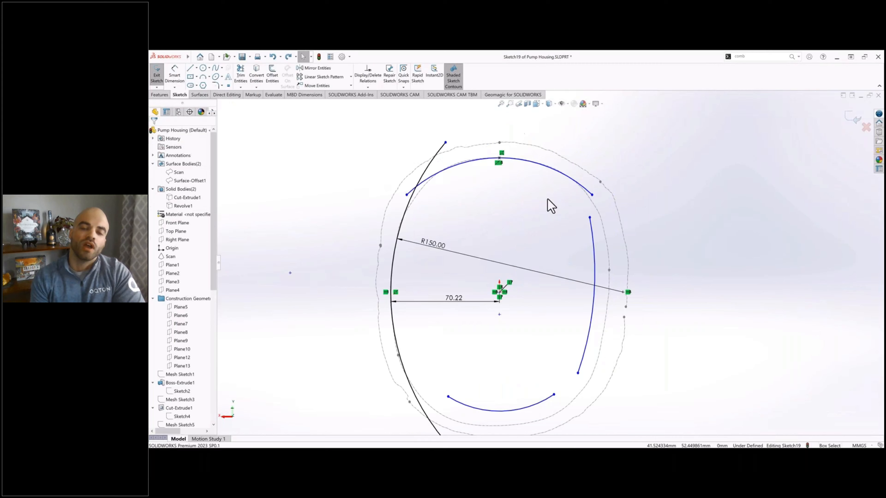
left_click(500, 158)
key("d")
left_click(500, 292)
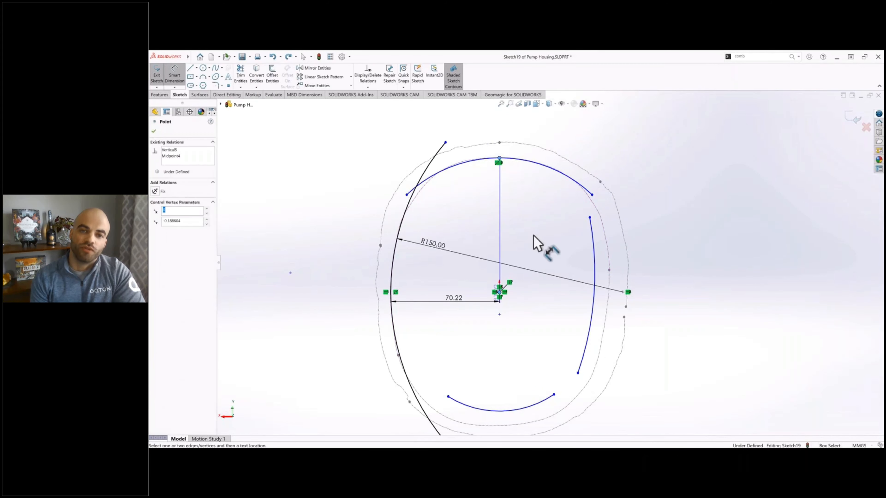
left_click(537, 227)
key("Escape")
left_click_drag(407, 195, 403, 191)
scroll(554, 192, "down", 2)
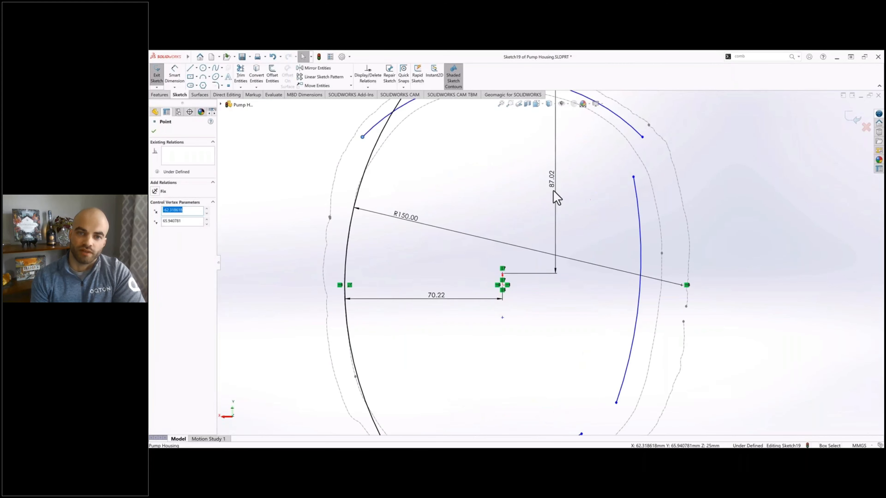
left_click(553, 191)
key("Delete")
scroll(555, 192, "up", 3)
key("ctrl+z")
key("ctrl+z")
key("ctrl+z")
Step: Dimension the vertical distance from the upper arc's midpoint to the origin
left_click(174, 75)
scroll(544, 246, "down", 10)
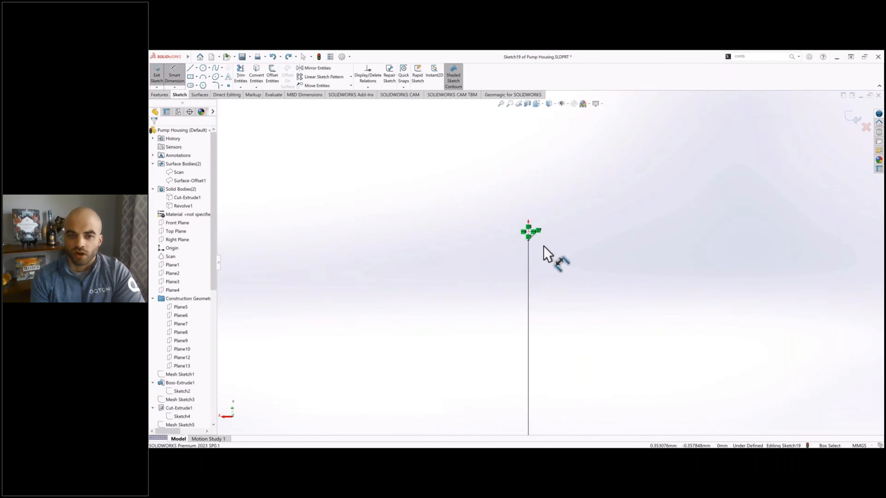
scroll(544, 246, "down", 4)
scroll(586, 269, "up", 10)
scroll(576, 246, "up", 1)
scroll(535, 132, "down", 1)
left_click(535, 132)
scroll(540, 316, "down", 4)
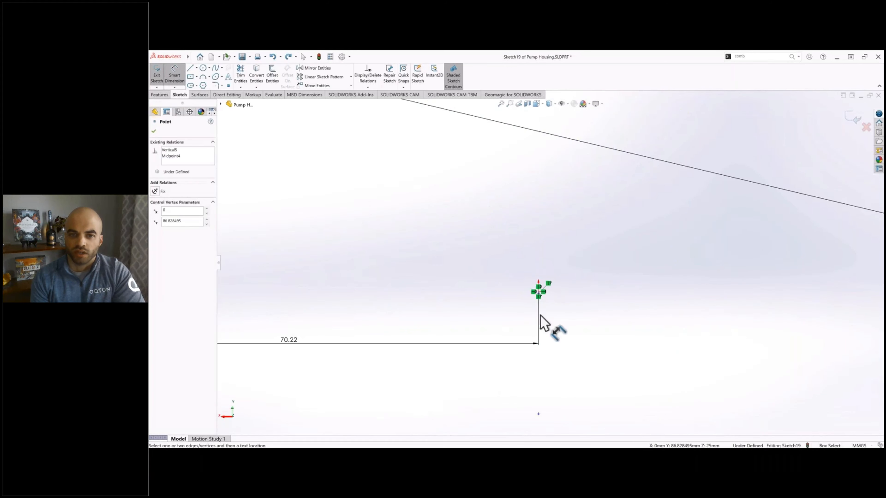
left_click(538, 292)
left_click(614, 244)
scroll(562, 303, "up", 5)
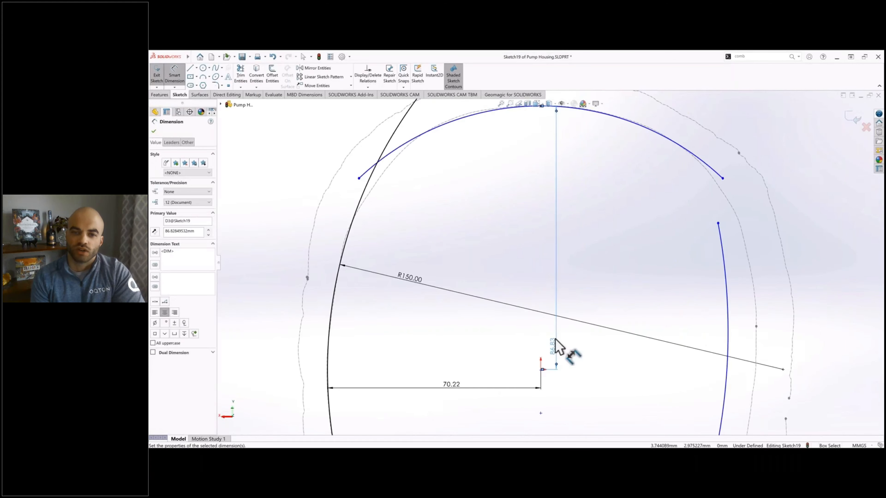
key("Escape")
Step: Lengthen the upper arc beyond the section's sides and set its radius to 100 mm
scroll(557, 346, "up", 2)
left_click_drag(419, 218, 345, 296)
left_click(175, 75)
left_click(524, 167)
left_click(531, 218)
type("100")
key("Return")
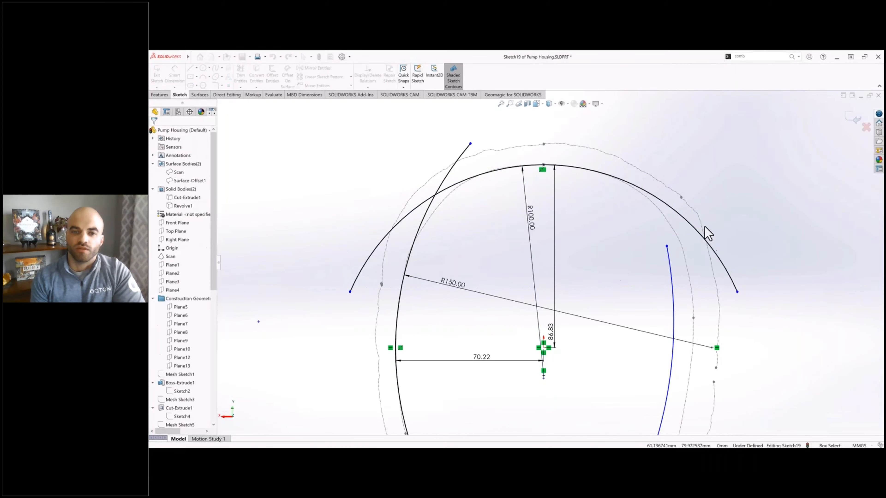
Step: Draw a short horizontal and a short vertical line from the origin and convert both to construction geometry
scroll(674, 281, "up", 3)
right_click(522, 353)
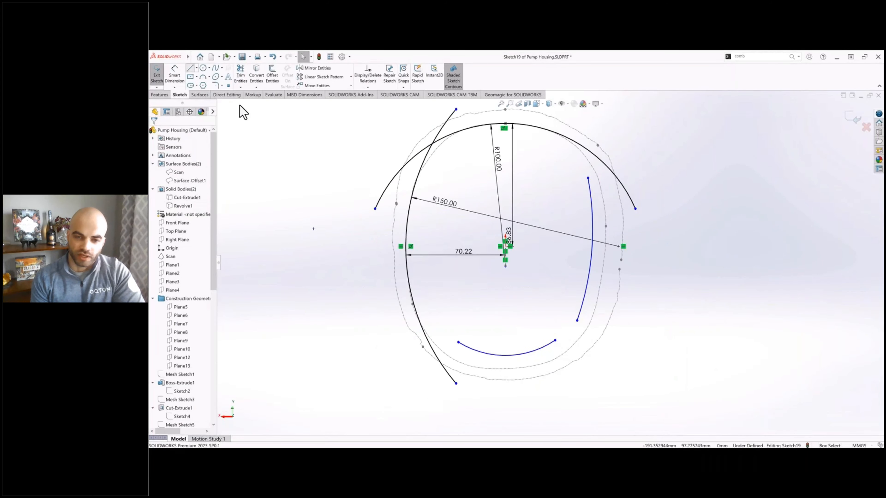
left_click(191, 68)
scroll(509, 253, "down", 7)
mouse_move(494, 227)
left_mouse_down()
mouse_move(493, 167)
mouse_move(586, 226)
left_mouse_up()
key("Escape")
left_click(562, 226)
left_click(494, 188, "ctrl")
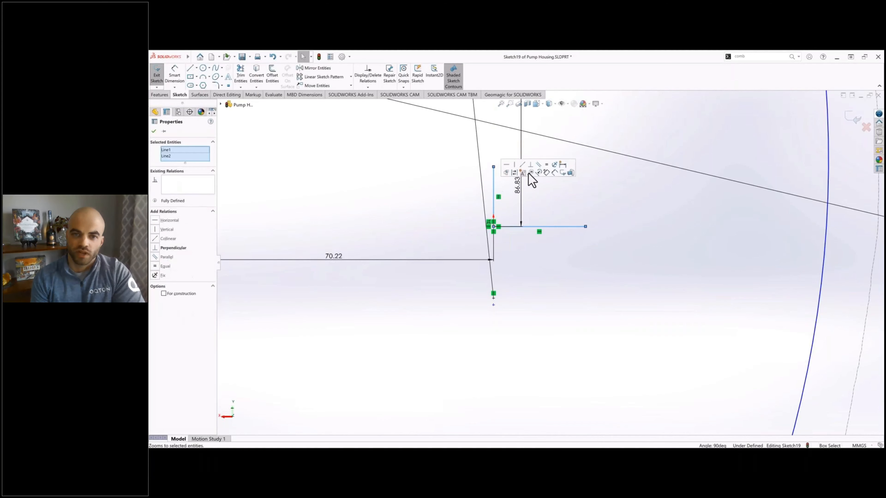
left_click(531, 173)
scroll(578, 210, "up", 5)
Step: Make the upper and lower arcs symmetric about the horizontal construction line
left_click(524, 260)
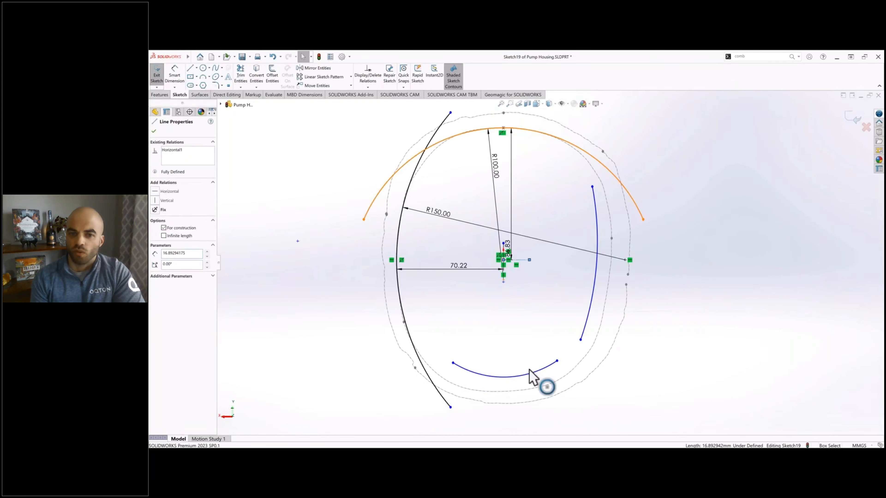
left_click(520, 129, "ctrl")
left_click(529, 374, "ctrl")
left_click(169, 226)
left_click(264, 243)
Step: Make the left and right arcs symmetric about the vertical construction line
scroll(495, 250, "down", 3)
left_click(323, 241)
left_click(510, 249, "ctrl")
left_click(674, 245, "ctrl")
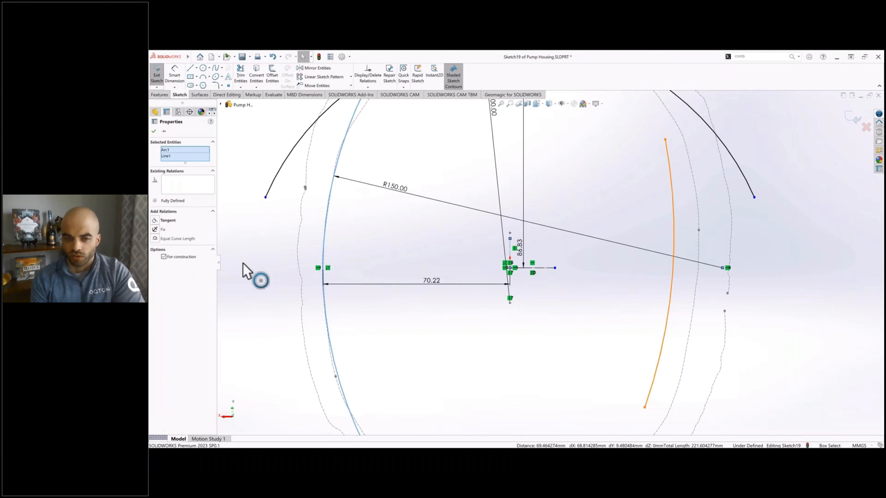
left_click(169, 225)
scroll(605, 230, "up", 4)
left_click(669, 235)
Step: Trim the four arcs to each other at the corners to form a closed profile
left_click(241, 76)
left_click(454, 196)
left_click(474, 168)
left_click(588, 168)
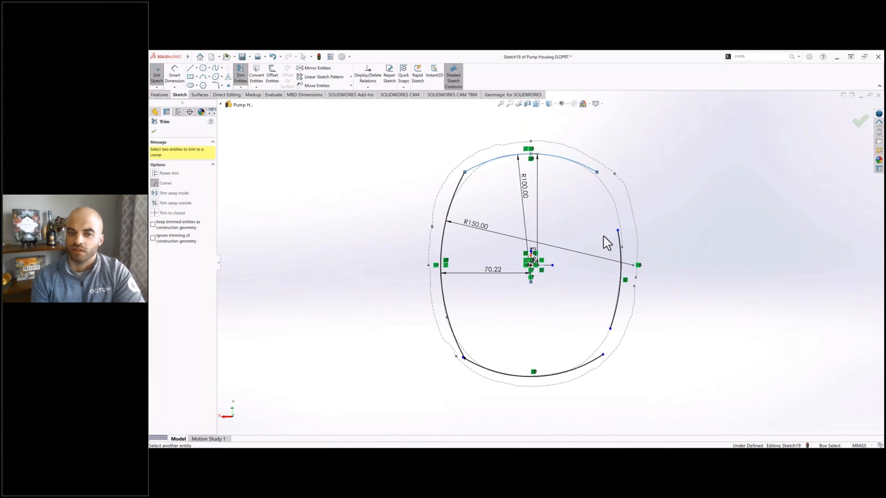
left_click(620, 243)
left_click(614, 317)
left_click(590, 362)
left_click(555, 375)
left_click(450, 324)
key("Escape")
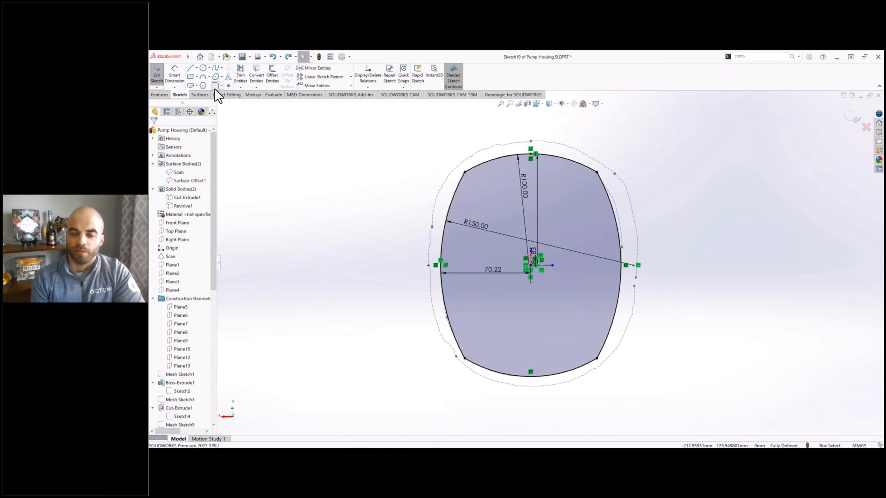
Step: Round all four corners of the profile with 50 mm sketch fillets and exit the sketch
left_click(215, 85)
left_click(466, 357)
left_click(597, 358)
left_click(597, 172)
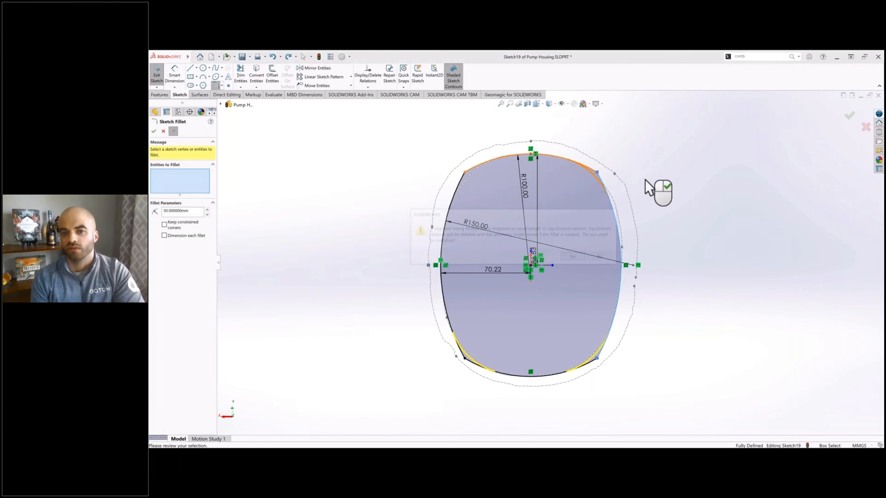
key("Return")
key("Return")
left_click(154, 131)
scroll(321, 215, "up", 1)
double_click(350, 234)
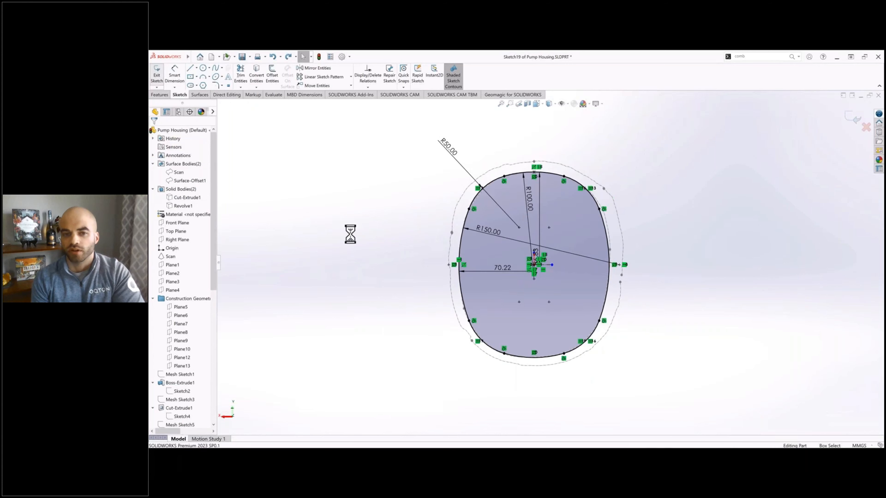
Step: Roll the feature history forward to just after Loft1
mouse_move(478, 257)
middle_mouse_down()
mouse_move(497, 233)
mouse_move(481, 170)
mouse_move(485, 104)
mouse_move(466, 108)
mouse_move(637, 204)
mouse_move(559, 178)
mouse_move(575, 172)
middle_mouse_up()
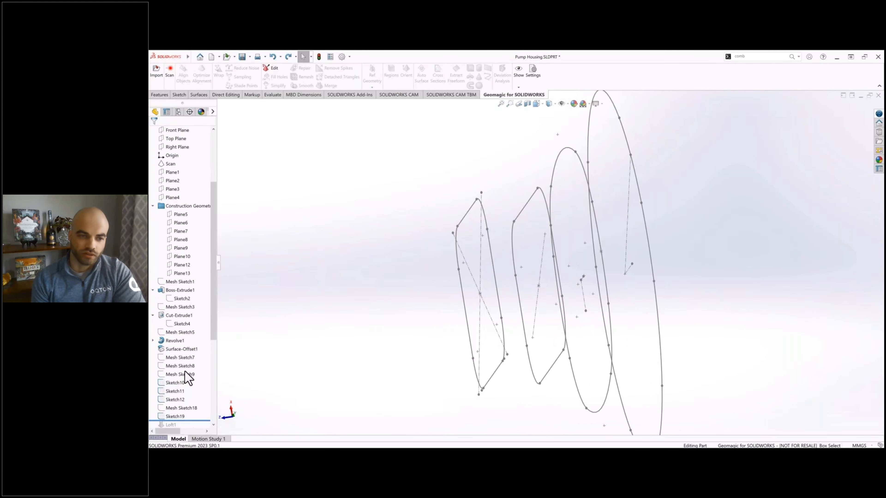
scroll(188, 375, "down", 5)
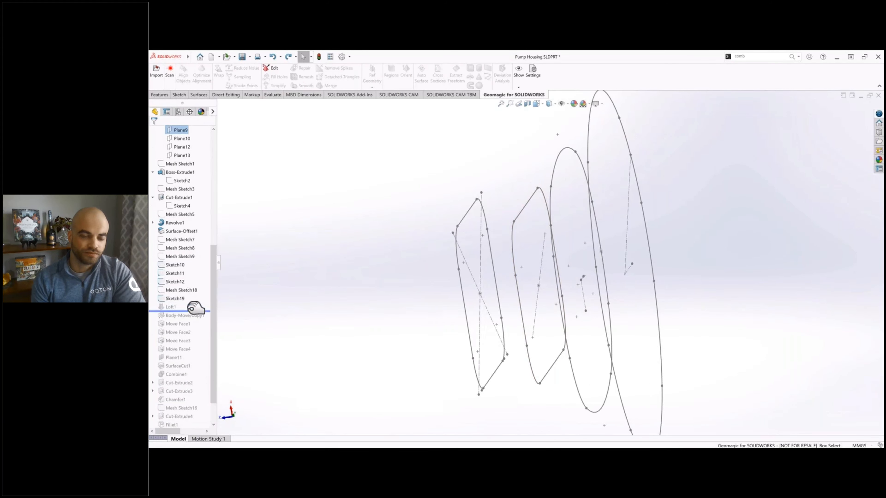
left_click_drag(196, 307, 187, 310)
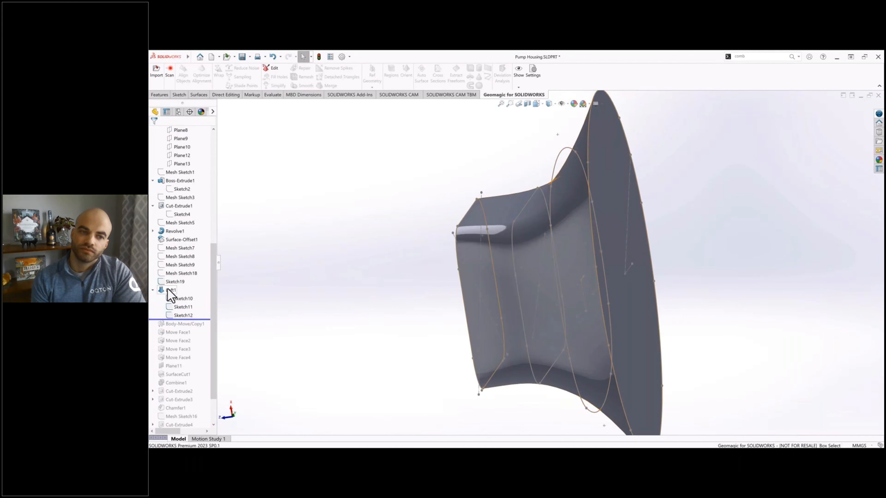
Step: Open Loft1 for editing and clear all of its profile selections
right_click(168, 290)
left_click(261, 278)
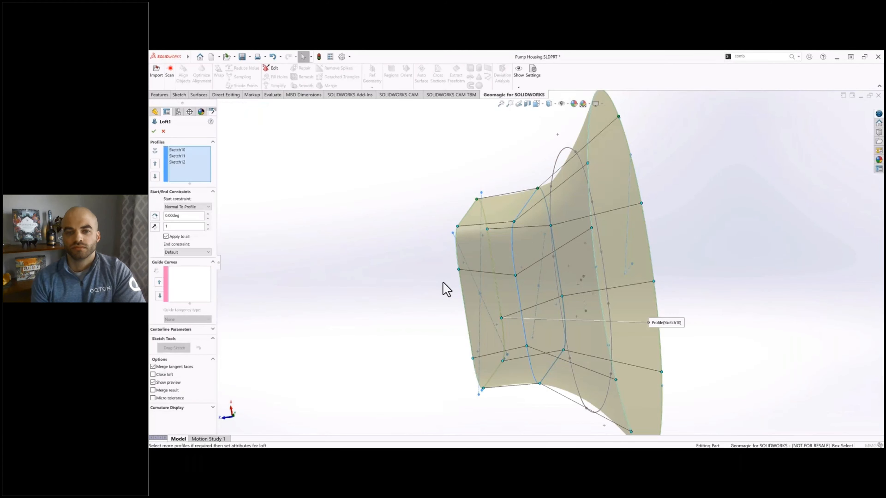
middle_click_drag(447, 289, 474, 302)
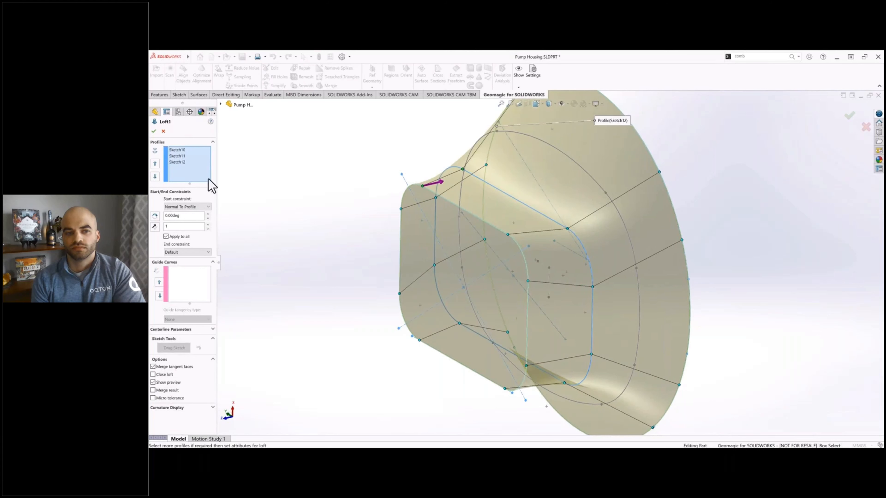
right_click(191, 172)
left_click(214, 167)
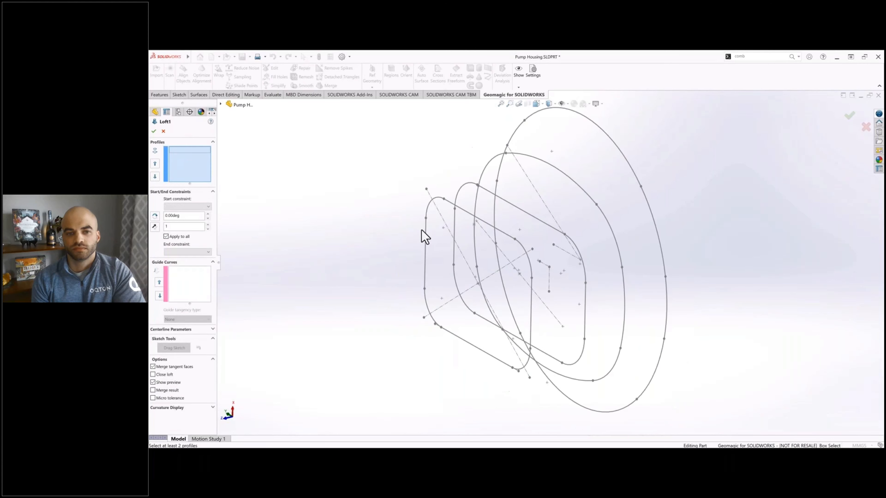
Step: Select Sketch10, Sketch11, Sketch19 and Sketch12 in that order as the loft profiles
left_click(462, 206)
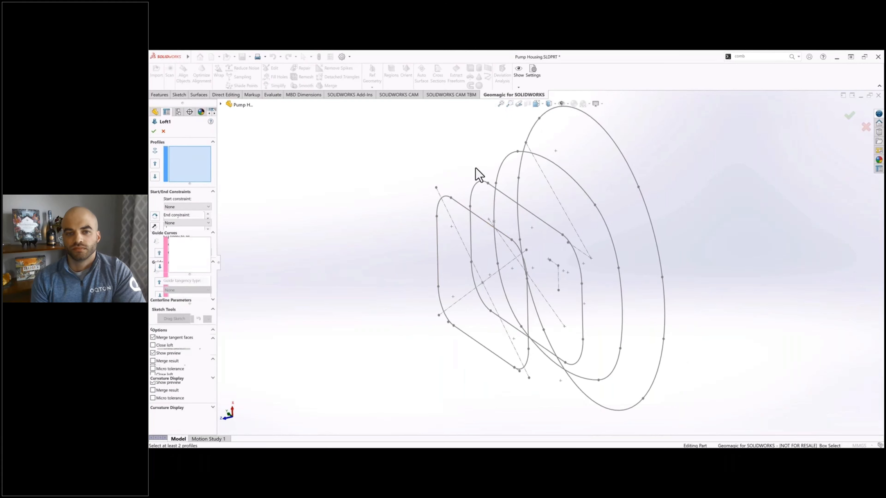
left_click(501, 192)
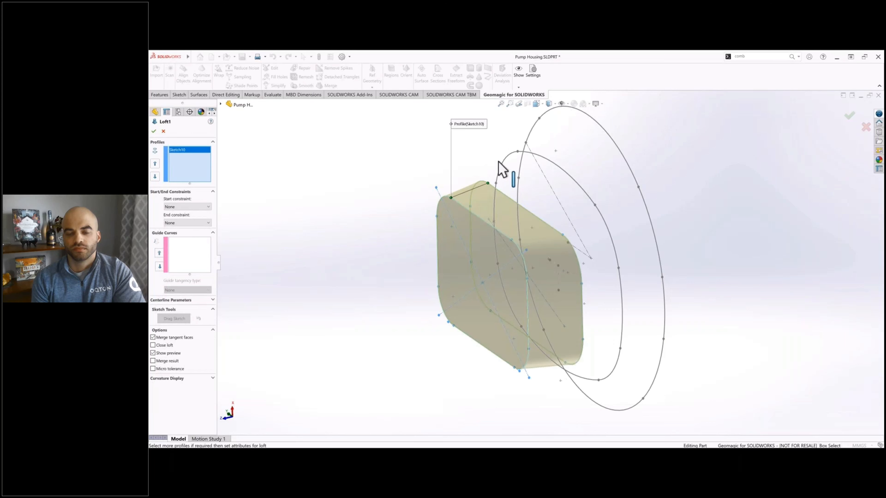
left_click(533, 156)
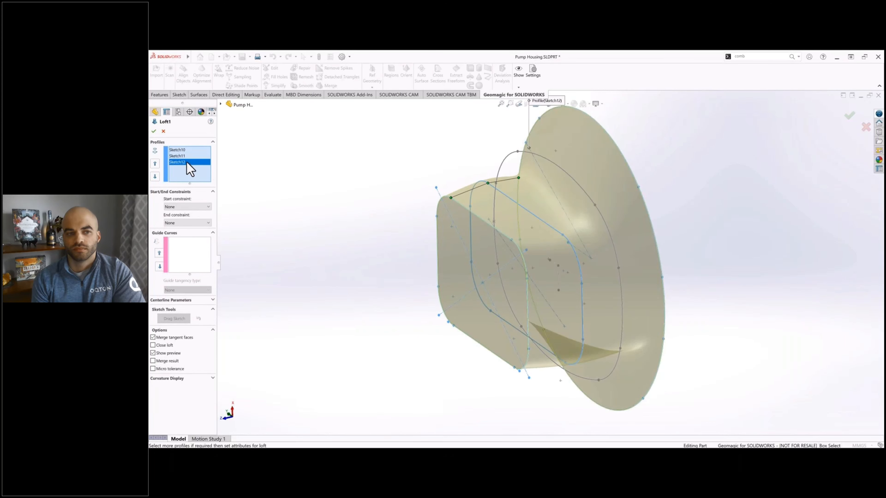
key("Delete")
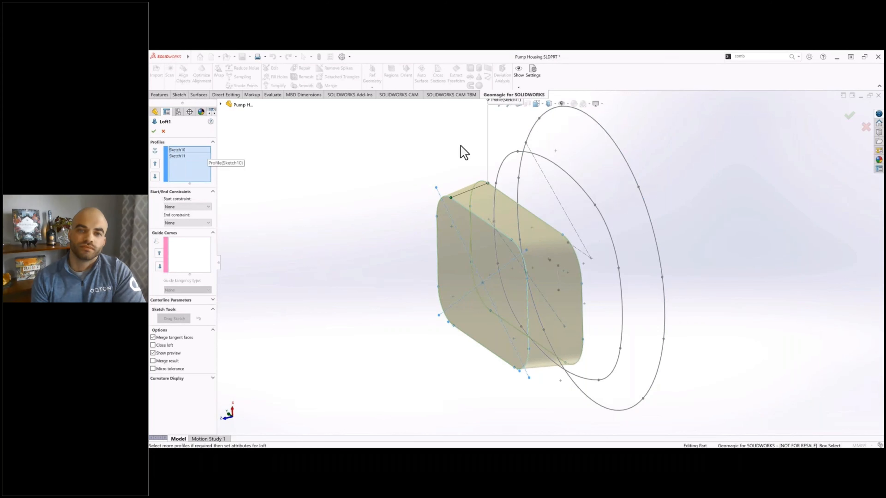
left_click(546, 158)
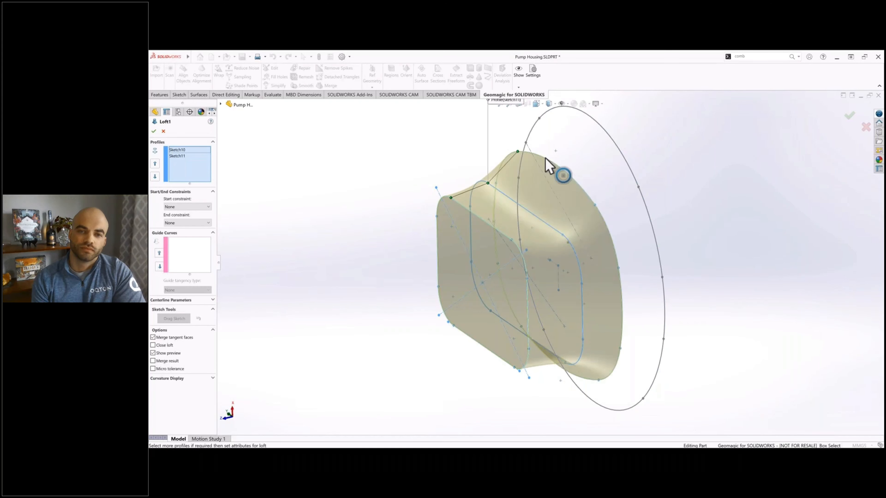
left_click(580, 118)
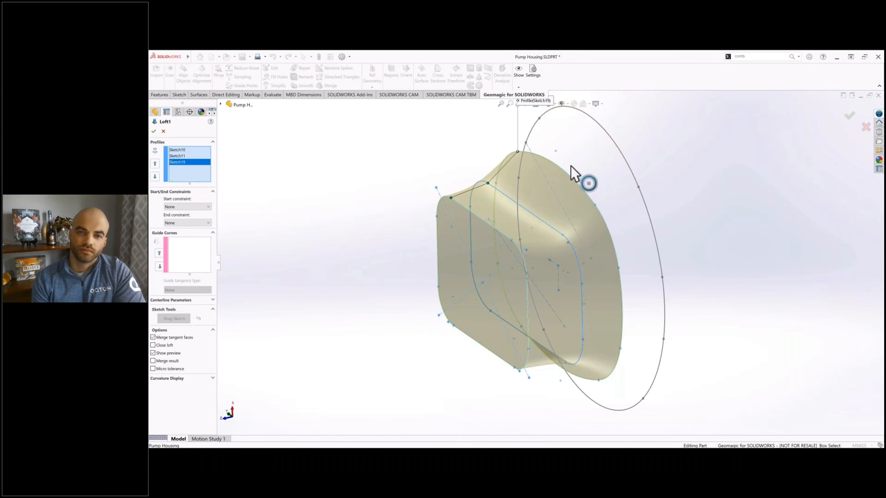
mouse_move(599, 188)
middle_mouse_down()
mouse_move(651, 170)
mouse_move(632, 192)
mouse_move(619, 189)
middle_mouse_up()
middle_click_drag(318, 229, 395, 199, "ctrl")
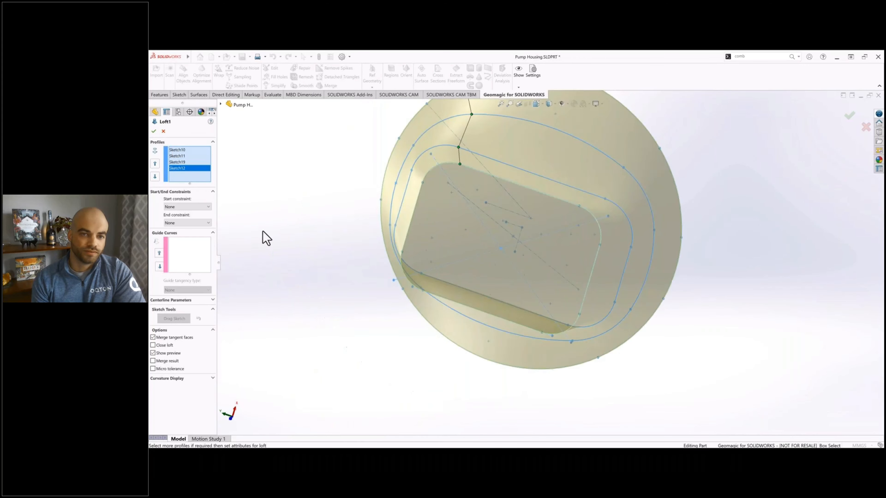
Step: Set the loft's start constraint to Normal To Profile and accept the edited loft
left_click(199, 253)
mouse_move(500, 327)
middle_mouse_down()
mouse_move(460, 265)
mouse_move(469, 273)
mouse_move(439, 276)
middle_mouse_up()
left_click(198, 207)
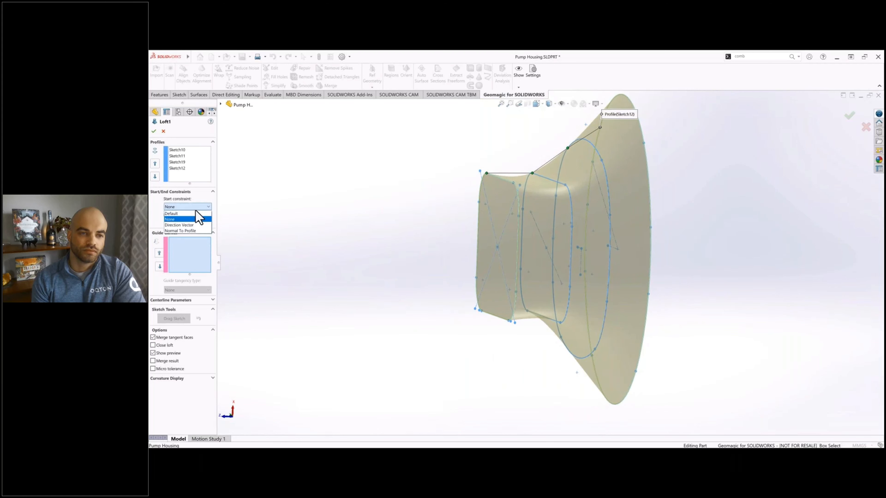
left_click(194, 231)
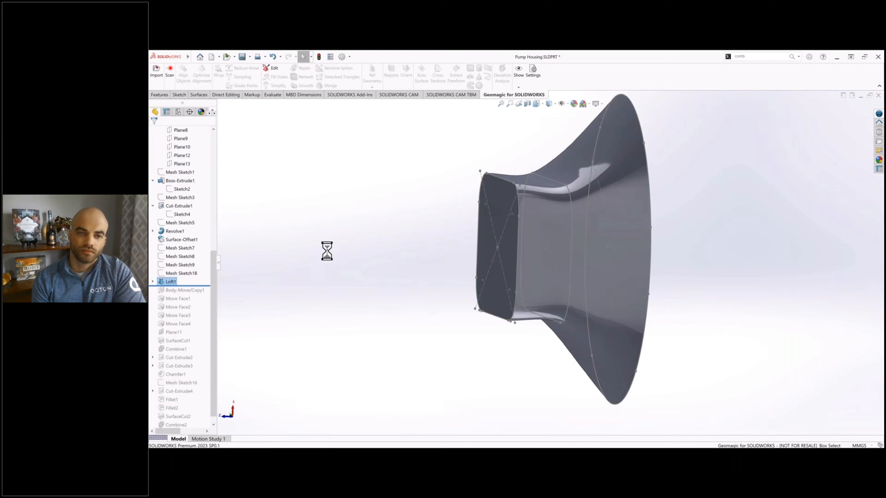
Step: Roll the feature history forward past Move Face4 to the end of the tree, after Combine2
middle_click_drag(405, 271, 252, 305)
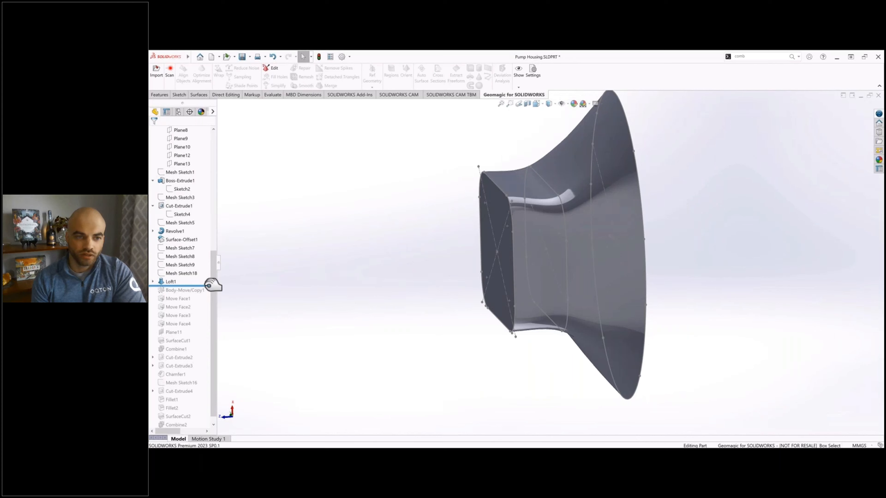
left_click_drag(212, 285, 208, 325)
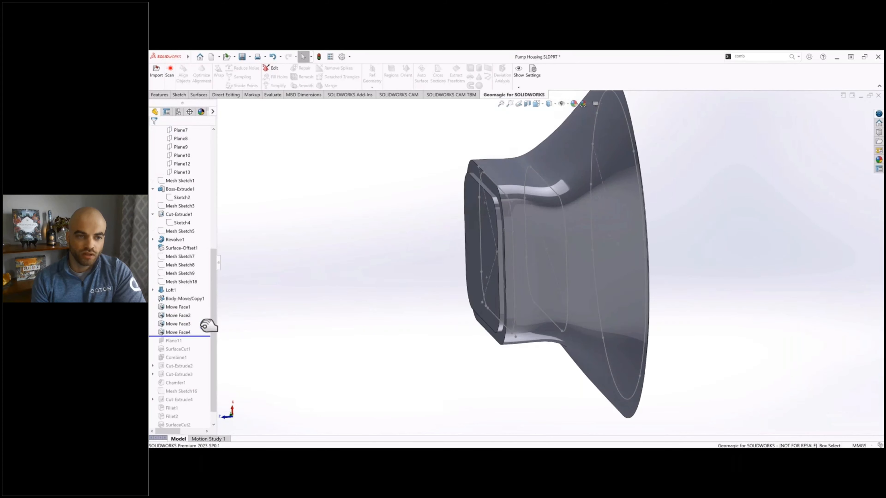
middle_click_drag(467, 280, 417, 261)
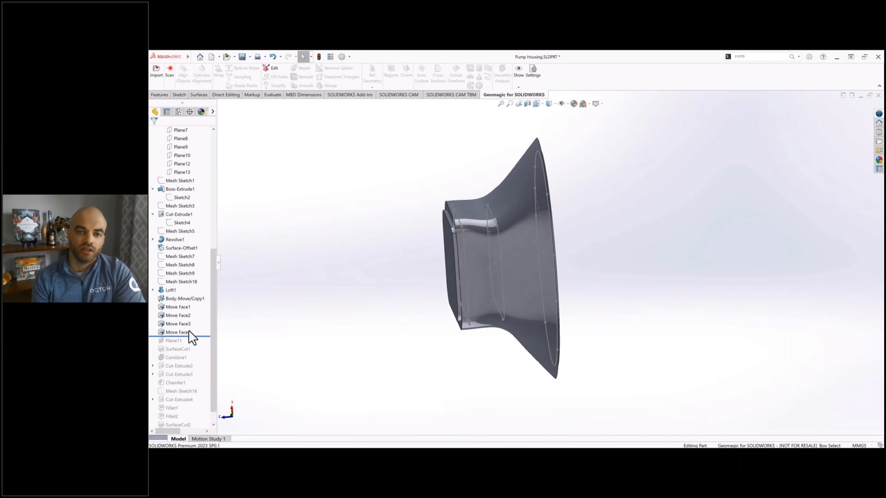
scroll(206, 339, "down", 1)
left_click_drag(209, 326, 199, 417)
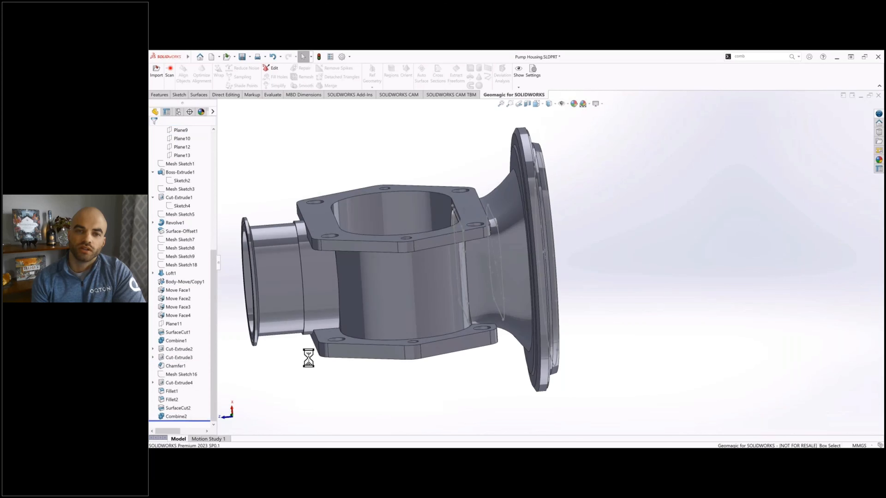
middle_click_drag(405, 251, 360, 263)
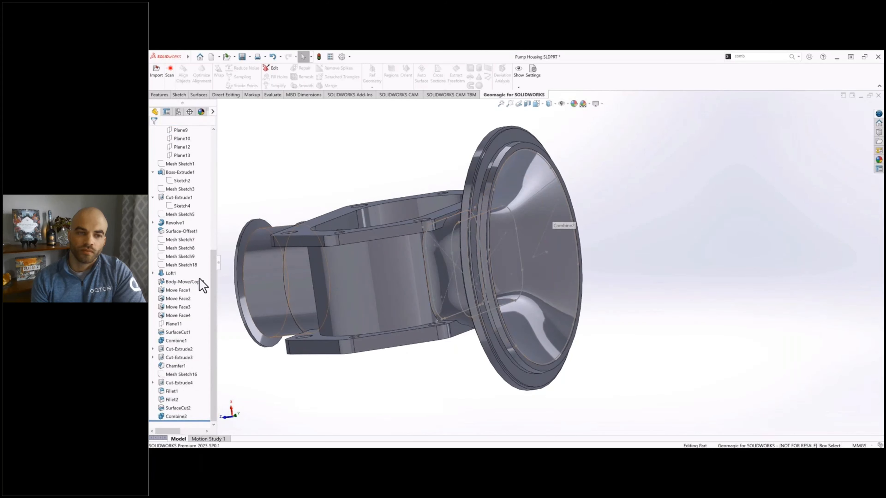
Step: Hide the Loft1 profile sketches Sketch10, Sketch11 and Sketch12
left_click(153, 274)
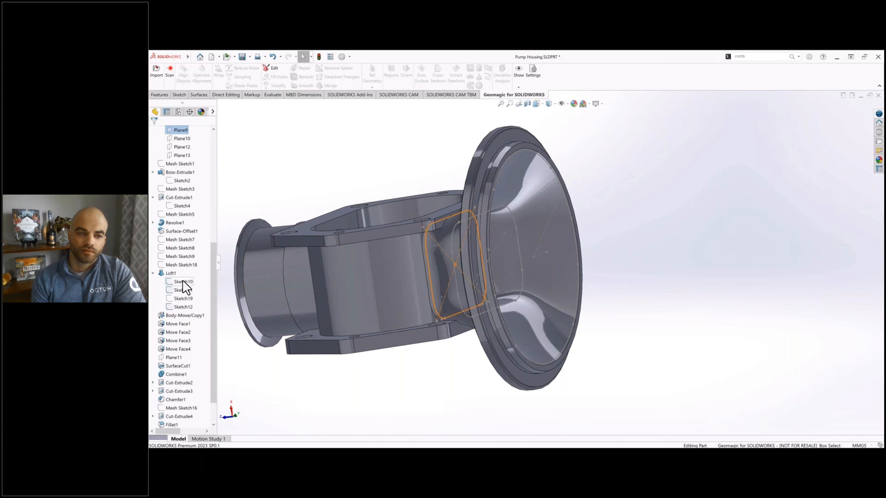
left_click(183, 281)
left_click(183, 307, "ctrl")
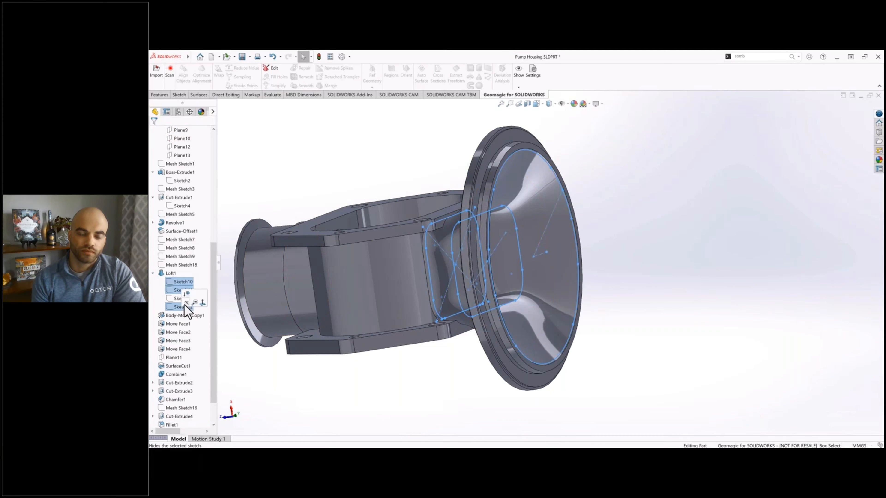
left_click(643, 217)
middle_click_drag(613, 220, 679, 262)
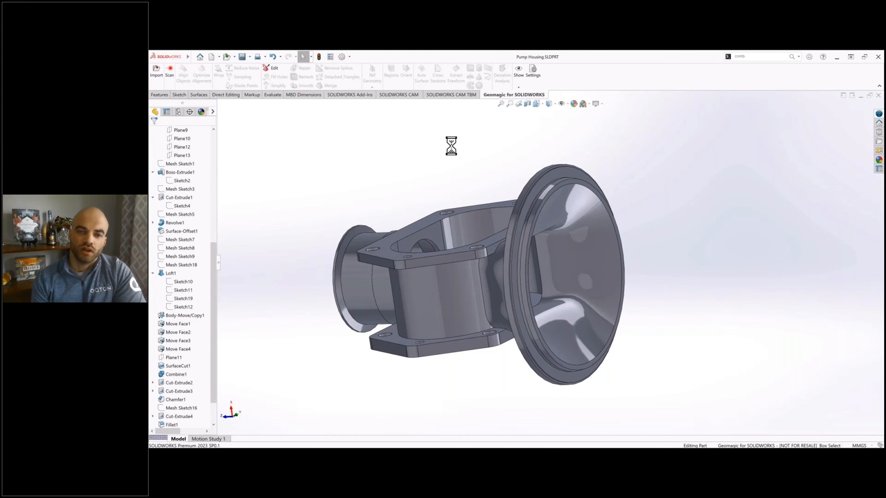
Step: Show the Scan surface body and run a Deviation Analysis comparing it with the Combine2 solid body
middle_click_drag(530, 230, 520, 178)
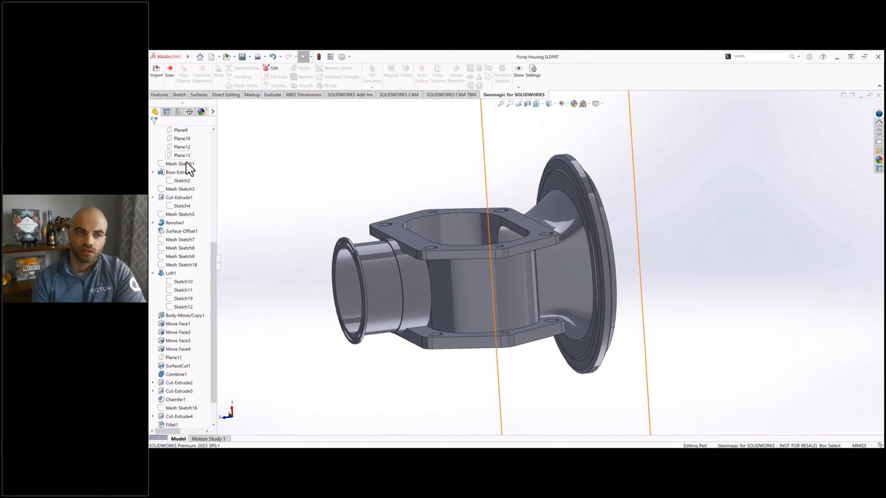
scroll(183, 168, "up", 8)
left_click(181, 172)
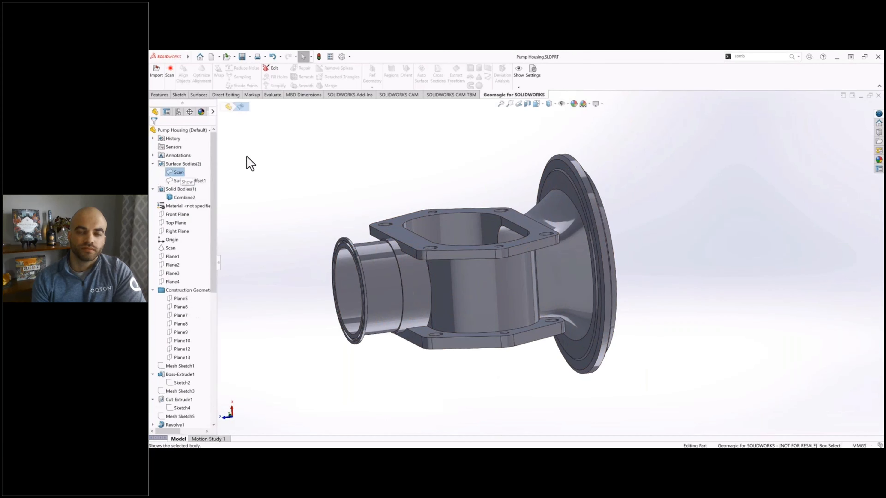
left_click(519, 81)
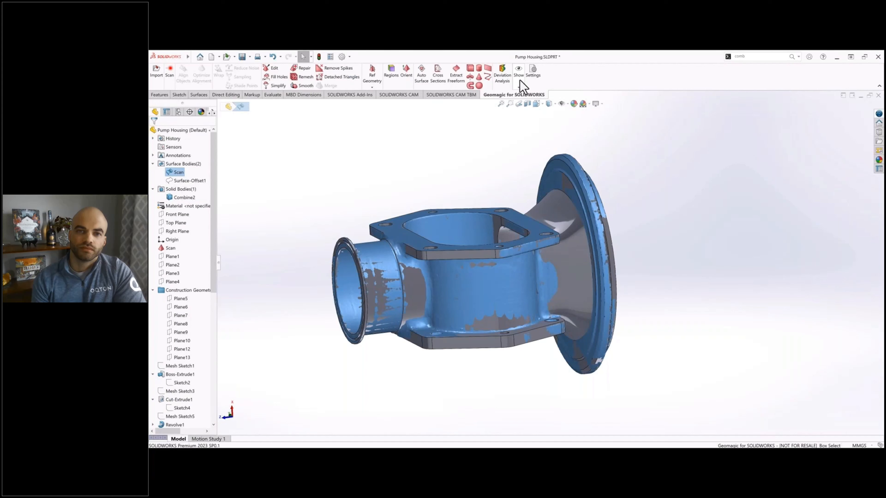
left_click(520, 81)
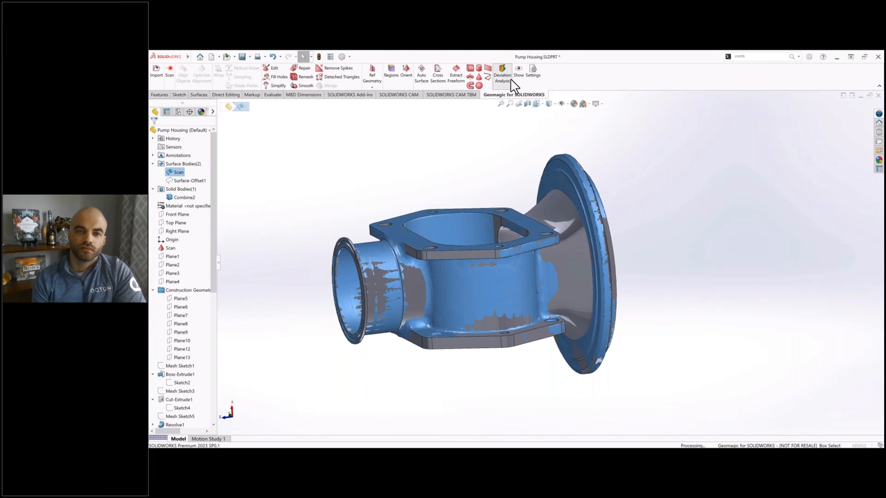
left_click(512, 81)
left_click(164, 131)
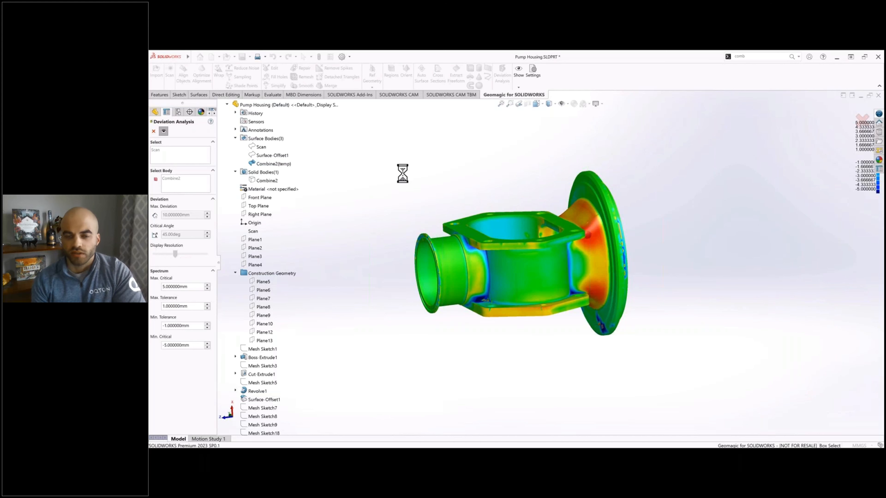
Step: Examine the deviation colour map on the flange neck, housing body and flange interior, and close the analysis
scroll(597, 226, "down", 4)
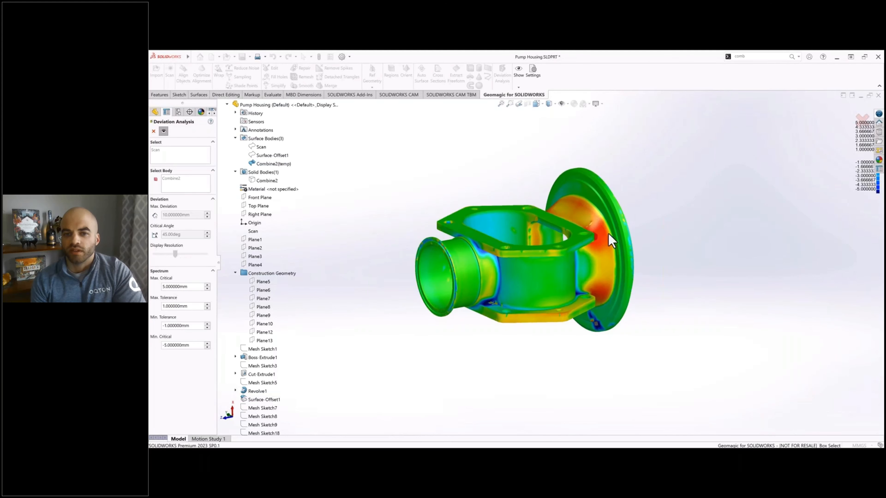
scroll(597, 249, "down", 2)
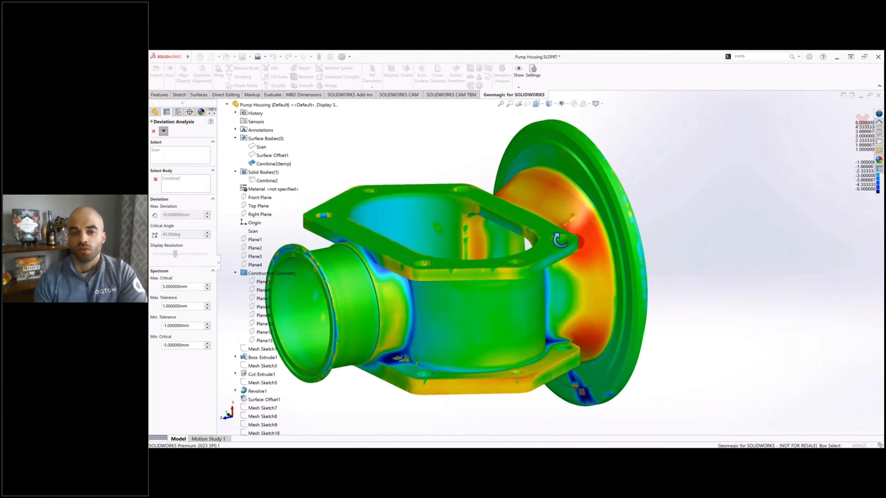
middle_click_drag(560, 241, 625, 344)
middle_click_drag(501, 222, 462, 250)
middle_click_drag(464, 213, 489, 216)
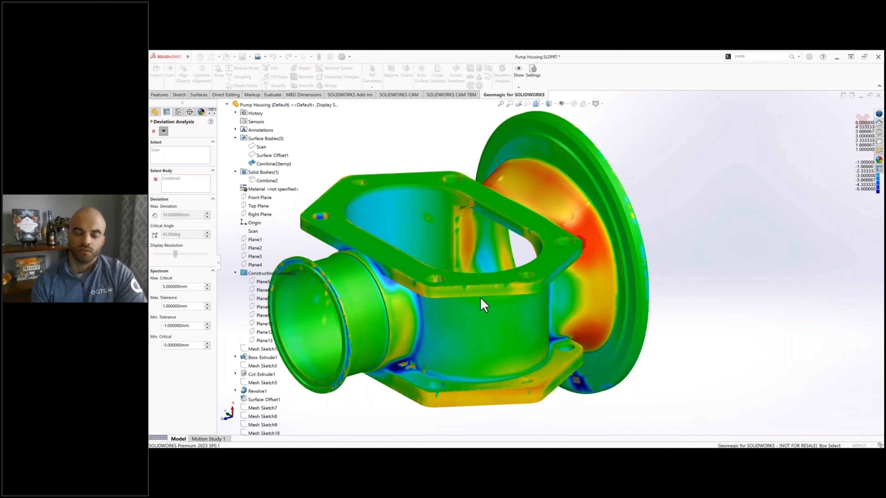
middle_click_drag(489, 281, 386, 297)
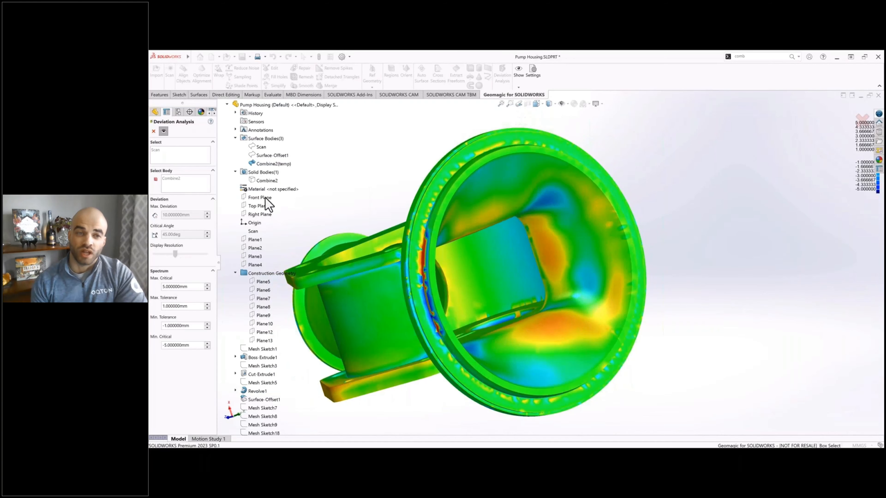
left_click(154, 132)
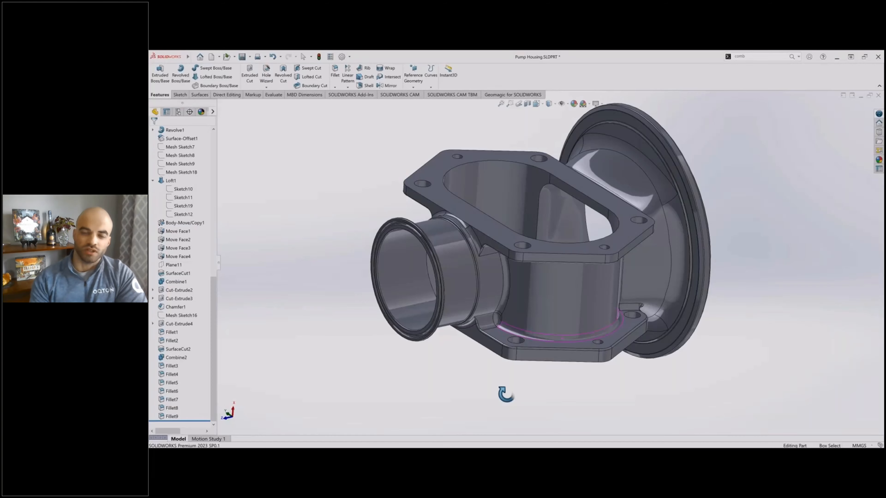
middle_click_drag(506, 394, 721, 339)
middle_click_drag(738, 338, 831, 343)
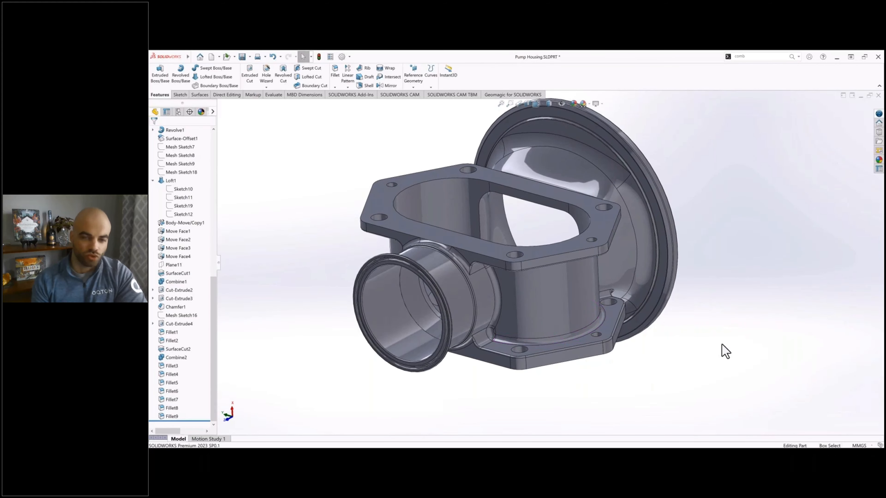
middle_click_drag(724, 350, 741, 390, "ctrl")
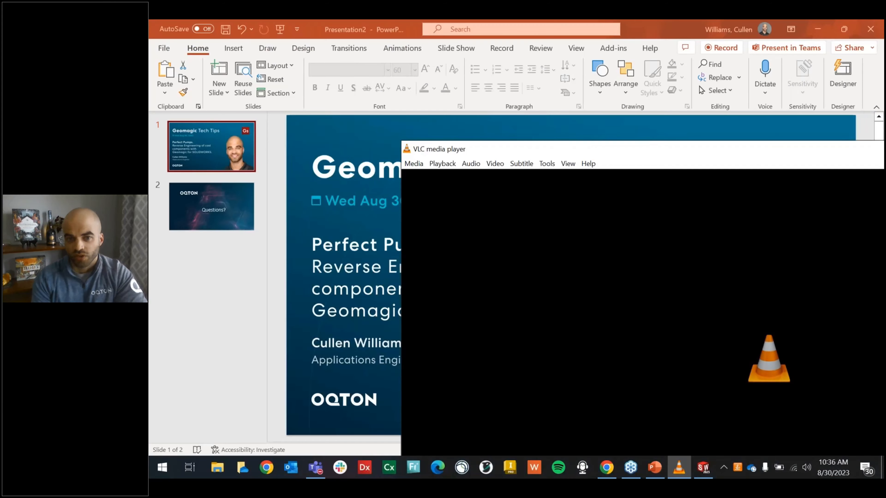
Step: Switch to the PowerPoint presentation and start the slide show from the "Questions?" slide
left_click(636, 28)
left_click(221, 203)
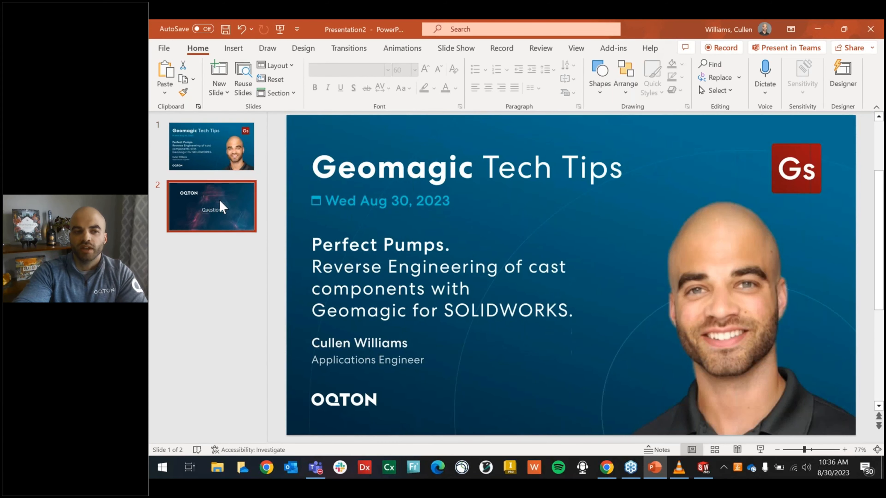
left_click(761, 450)
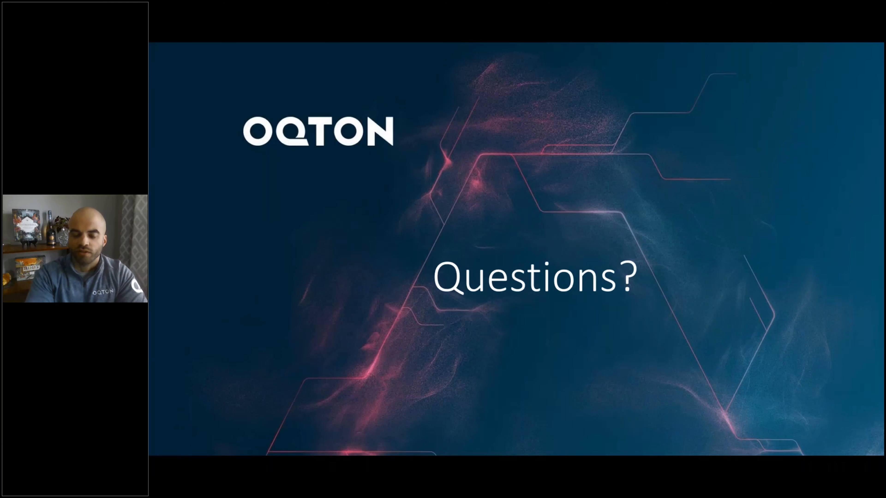